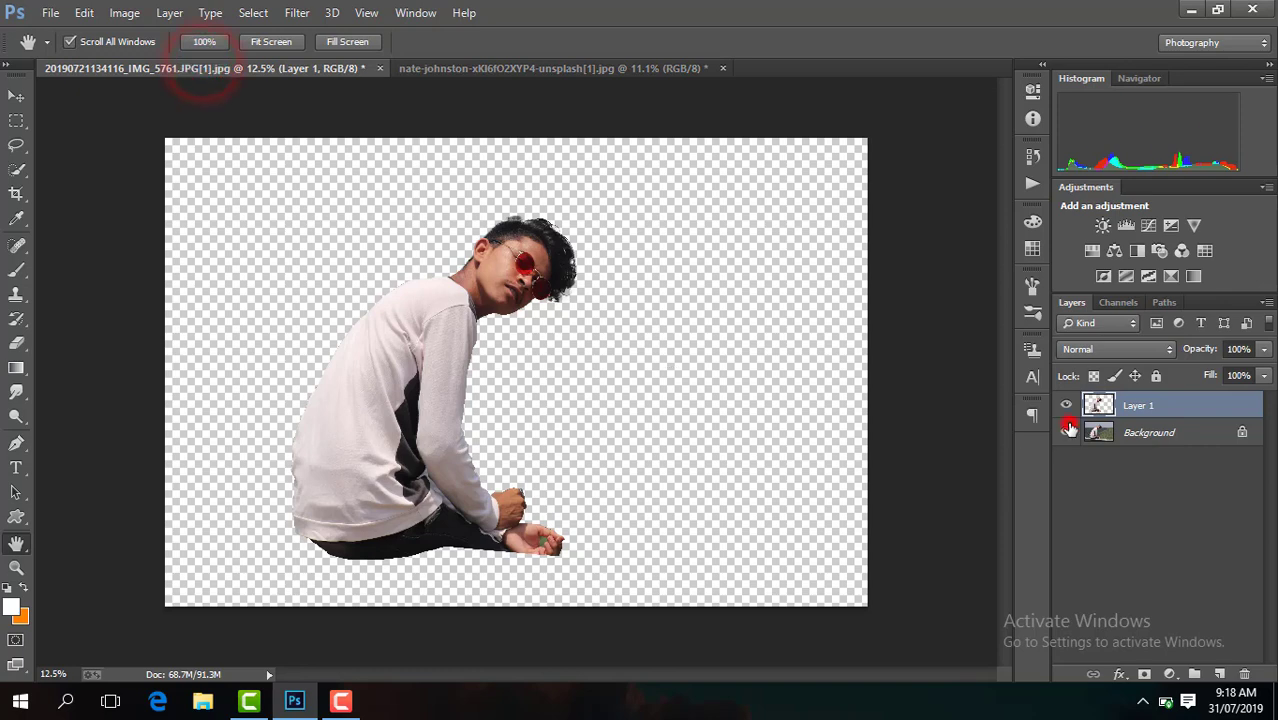
Hide the Background layer and zoom in on the man's hands with the Pen tool ready
click(1066, 431)
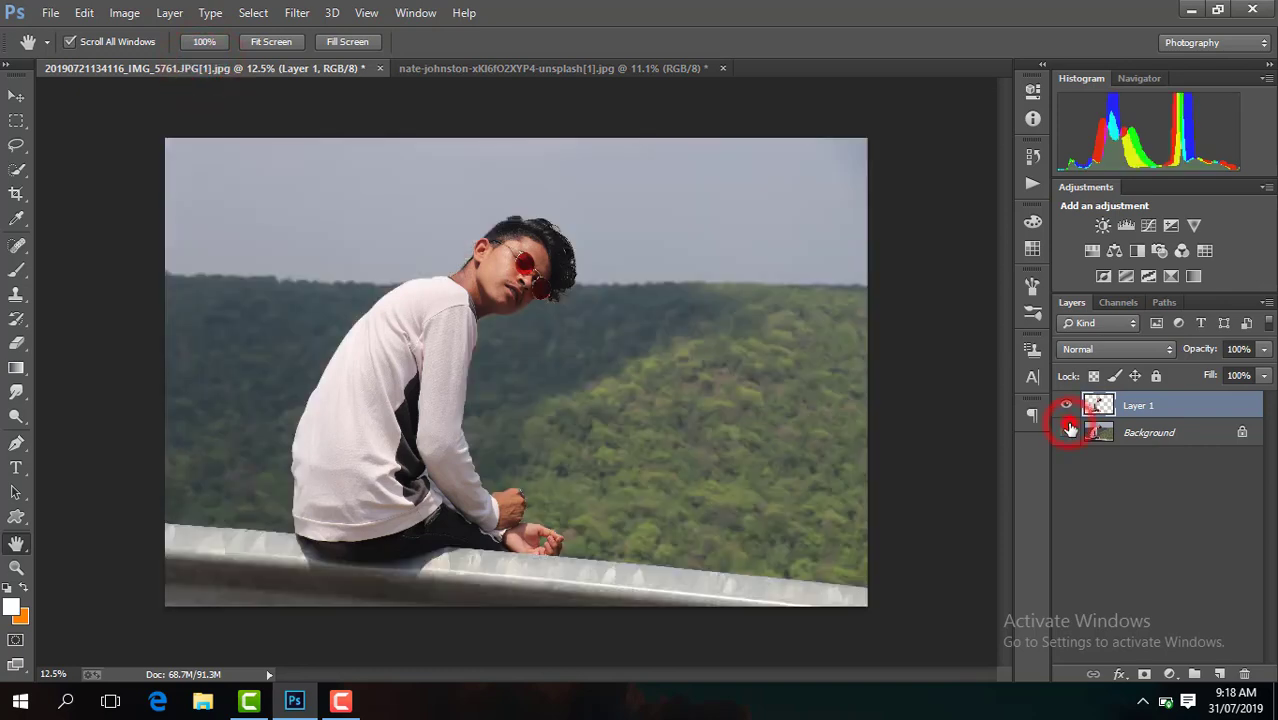
click(1066, 431)
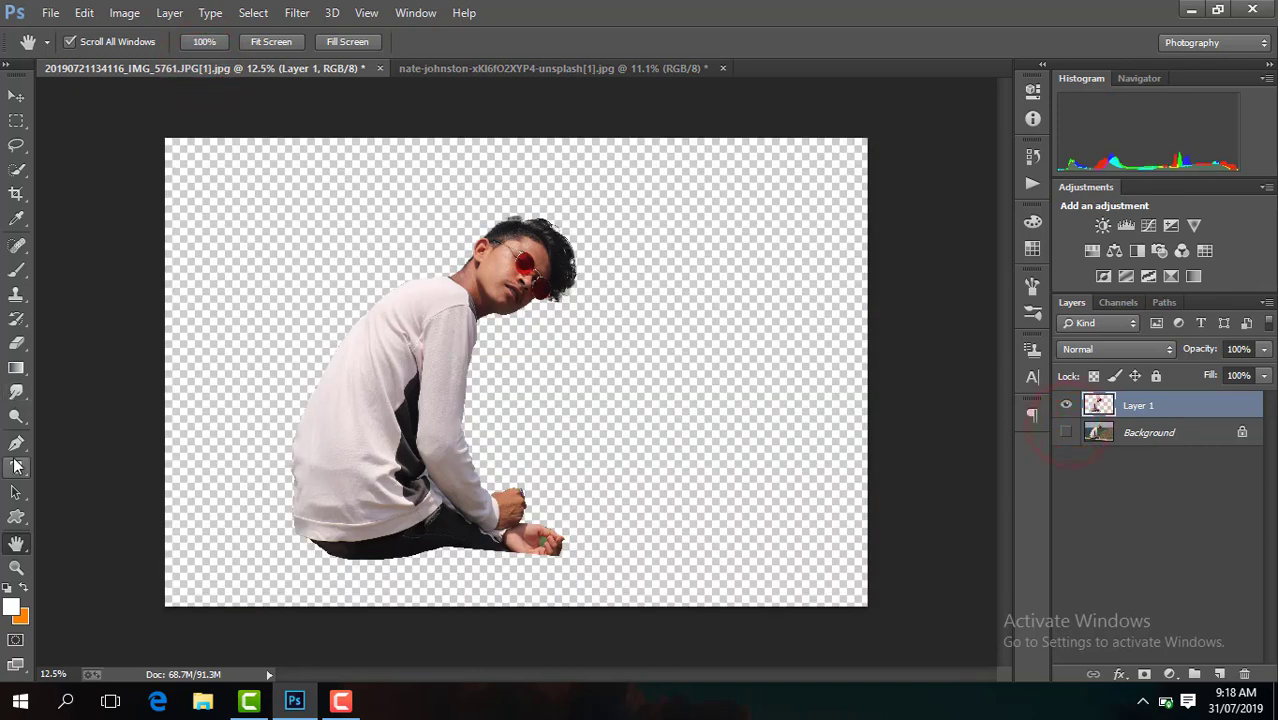
click(16, 443)
key(ctrl+plus)
key(ctrl+plus)
key(ctrl+plus)
key(ctrl+plus)
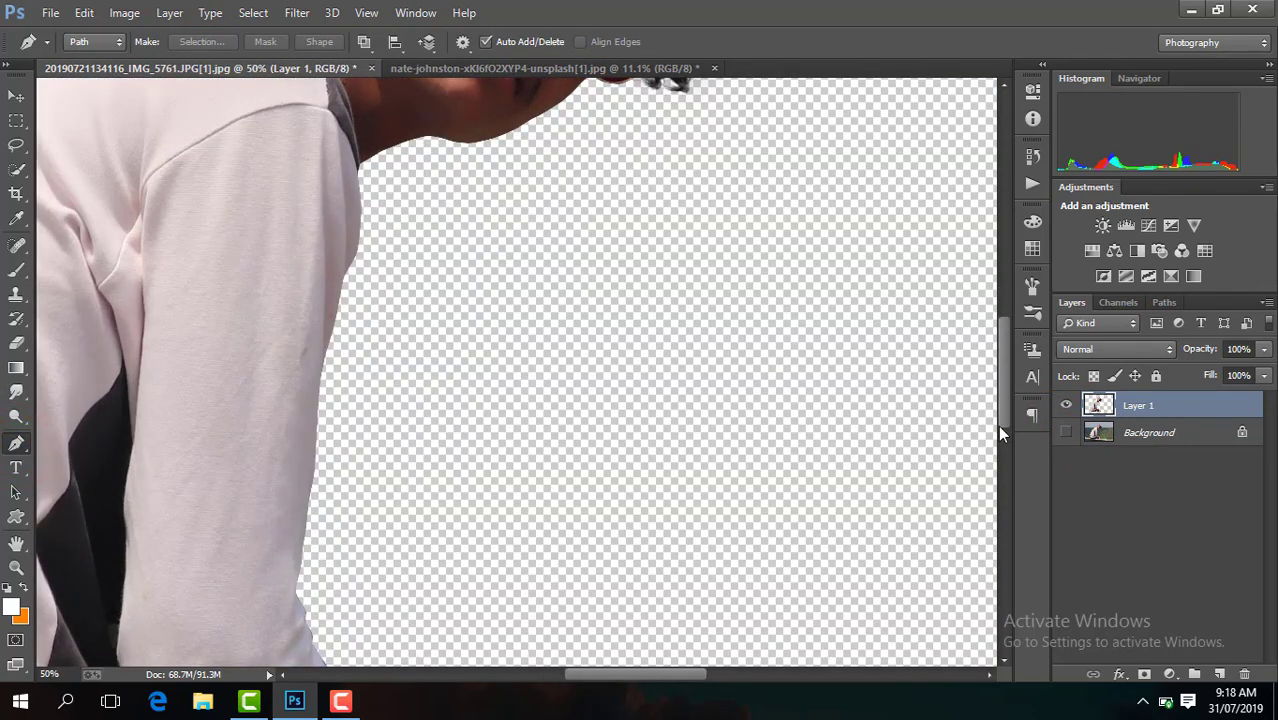
drag(1000, 433, 1000, 517)
key(ctrl+plus)
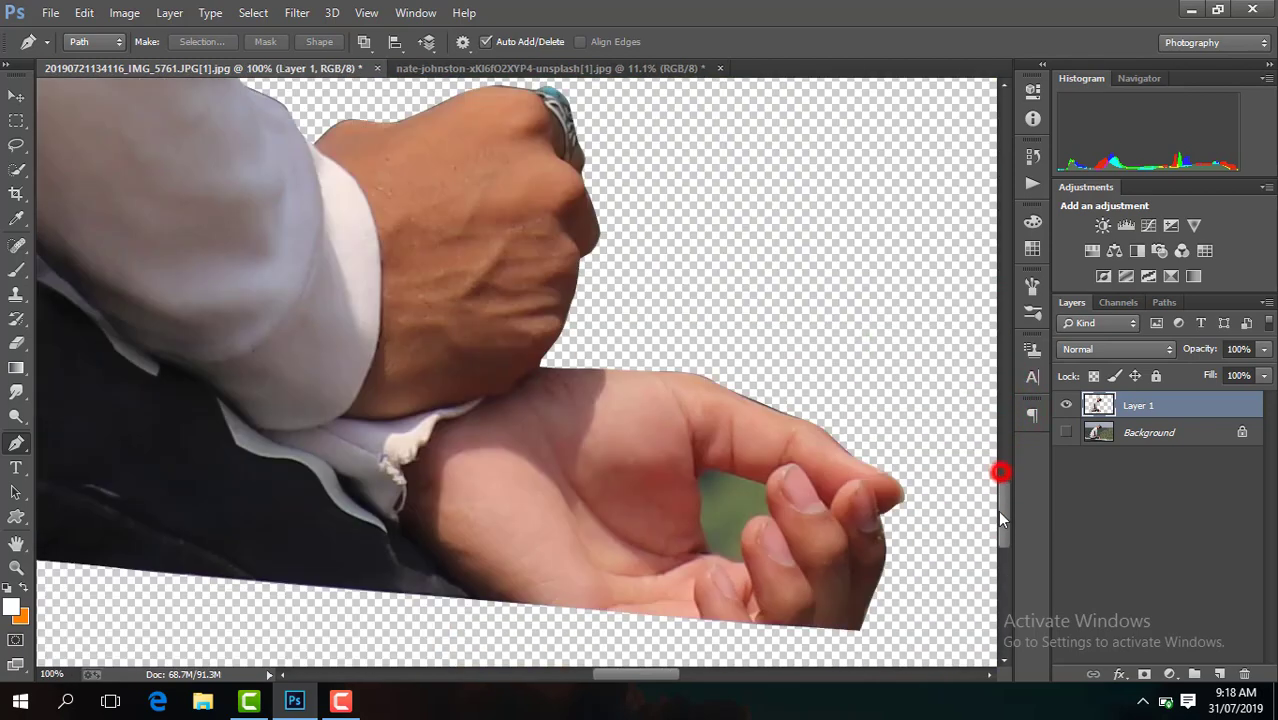
key(ctrl+plus)
drag(636, 673, 662, 673)
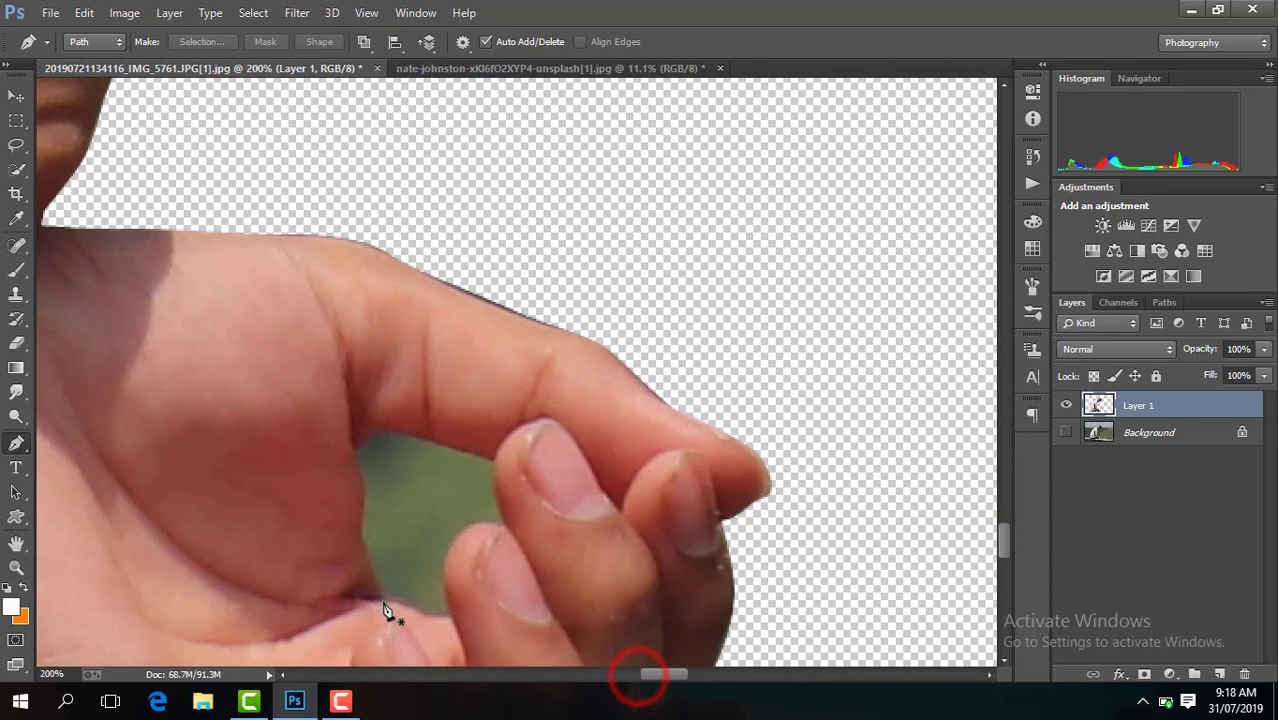
Outline the green gap between the fingers with a closed path and convert it to a selection
click(383, 598)
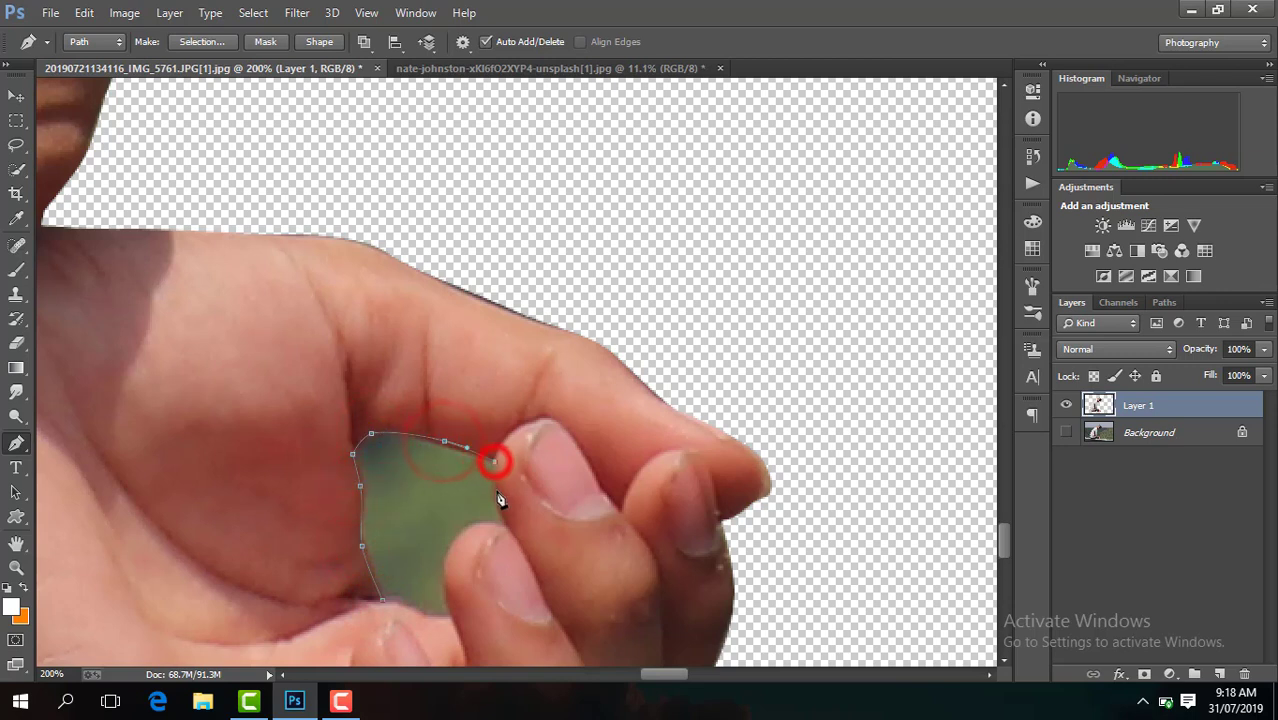
click(476, 523)
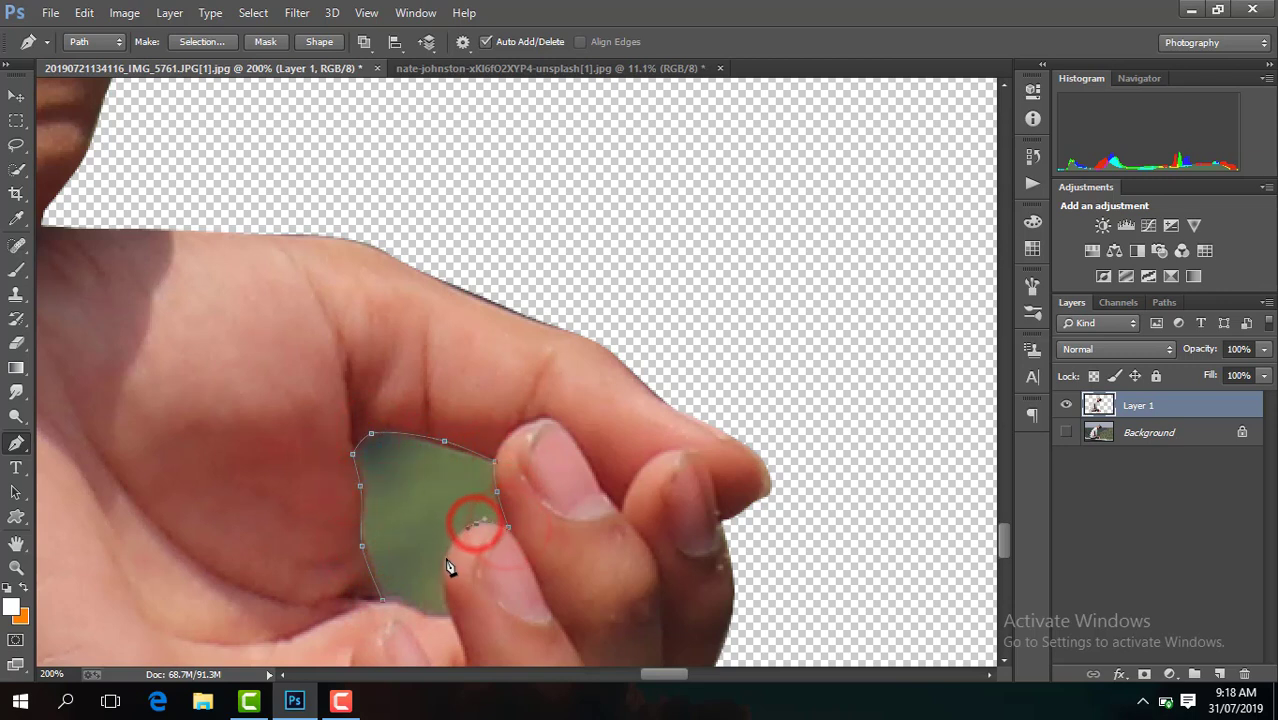
click(384, 599)
right_click(385, 598)
click(523, 128)
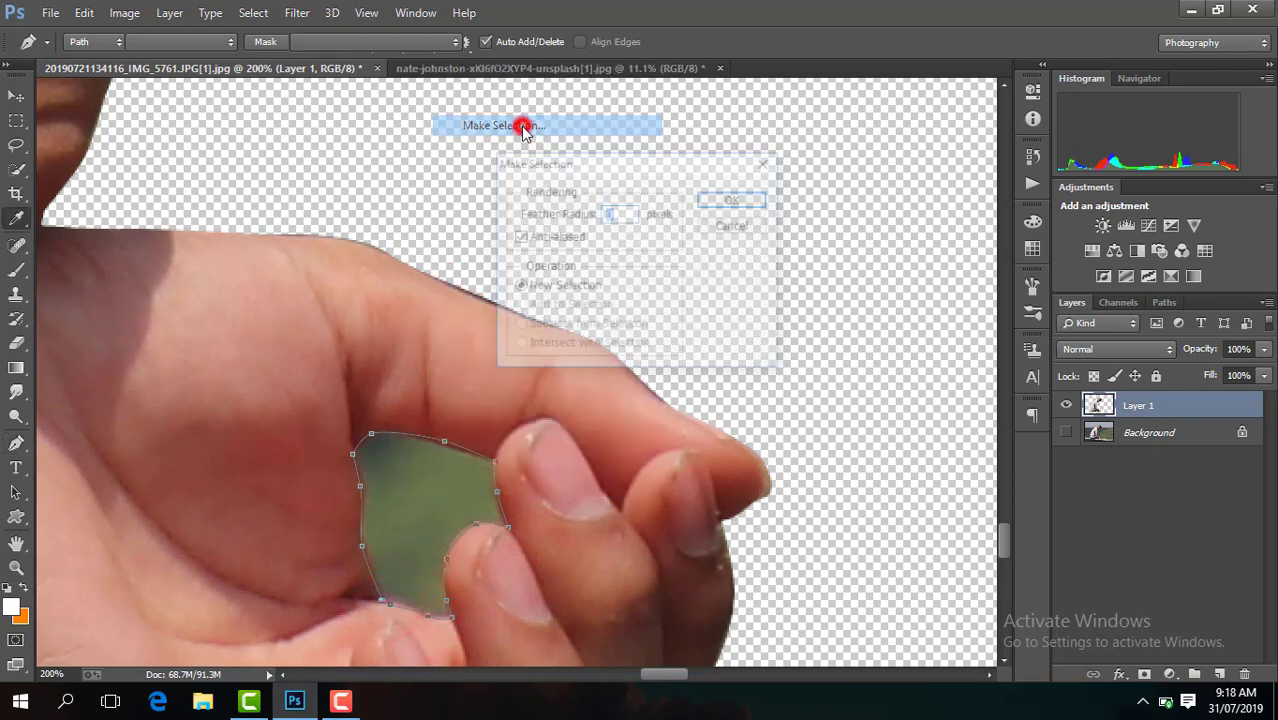
key(Return)
scroll(521, 126, down, 5)
scroll(521, 126, down, 5)
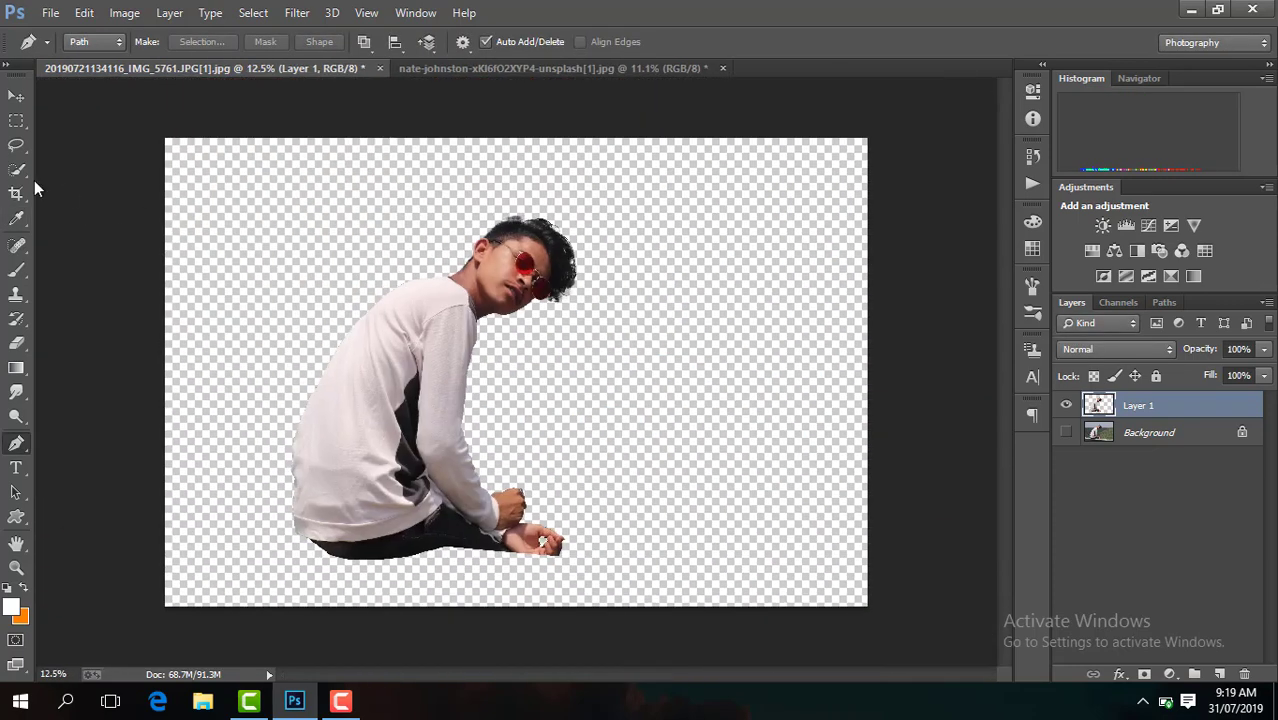
click(16, 169)
Deselect and drag the cut-out man into the lakeside photo
right_click(410, 250)
click(460, 262)
key(v)
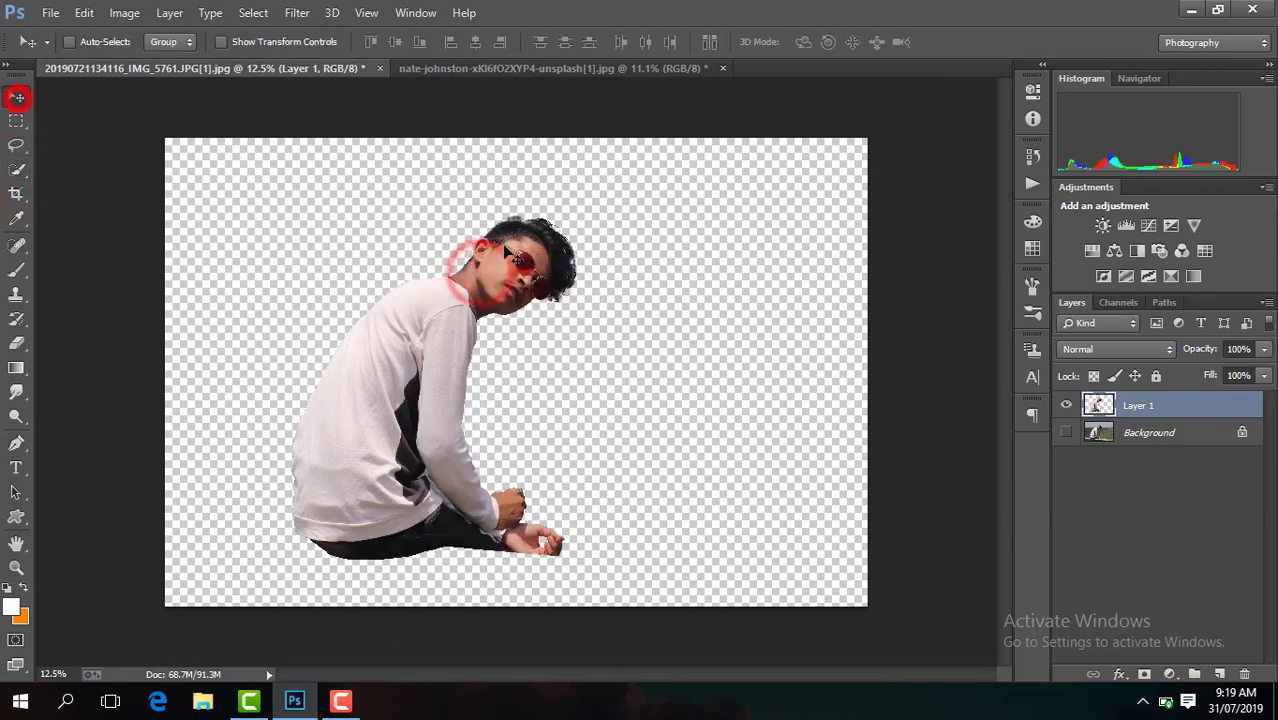
mouse_move(507, 252)
mouse_down()
mouse_move(508, 339)
mouse_move(577, 279)
mouse_up()
Flip the man horizontally, scale him down, and move him up onto the rock
click(273, 42)
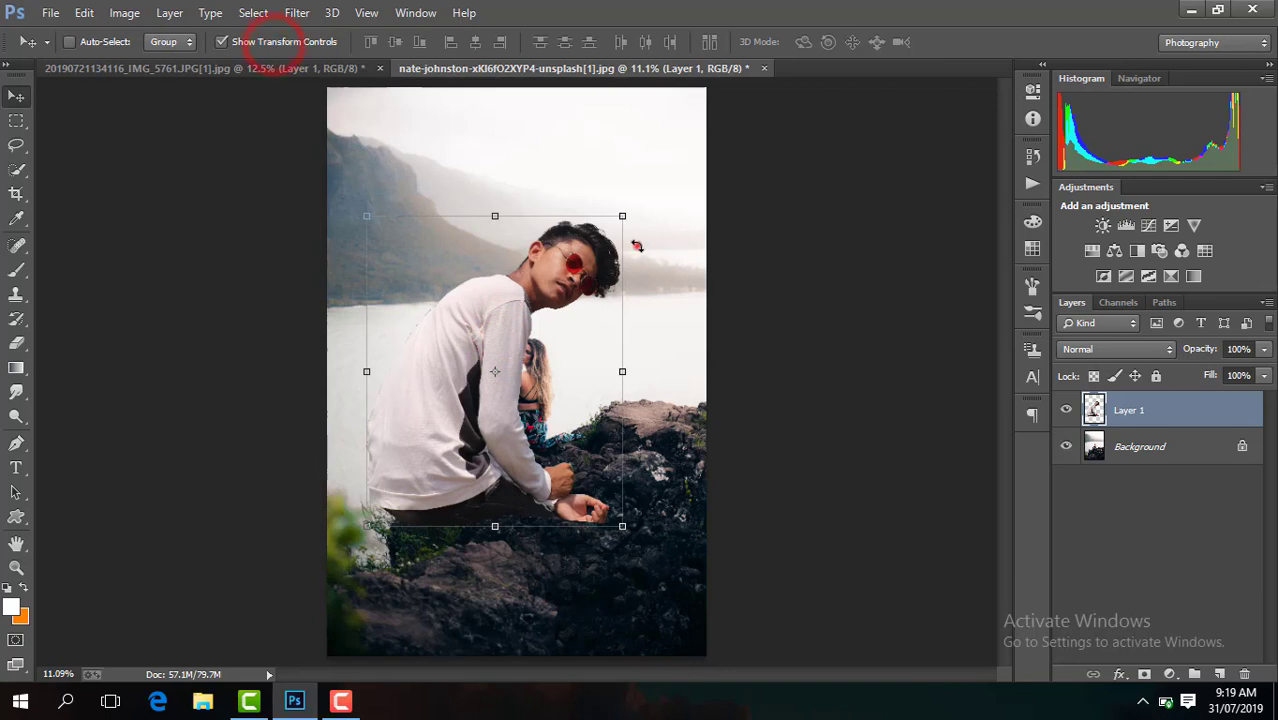
right_click(637, 246)
click(720, 521)
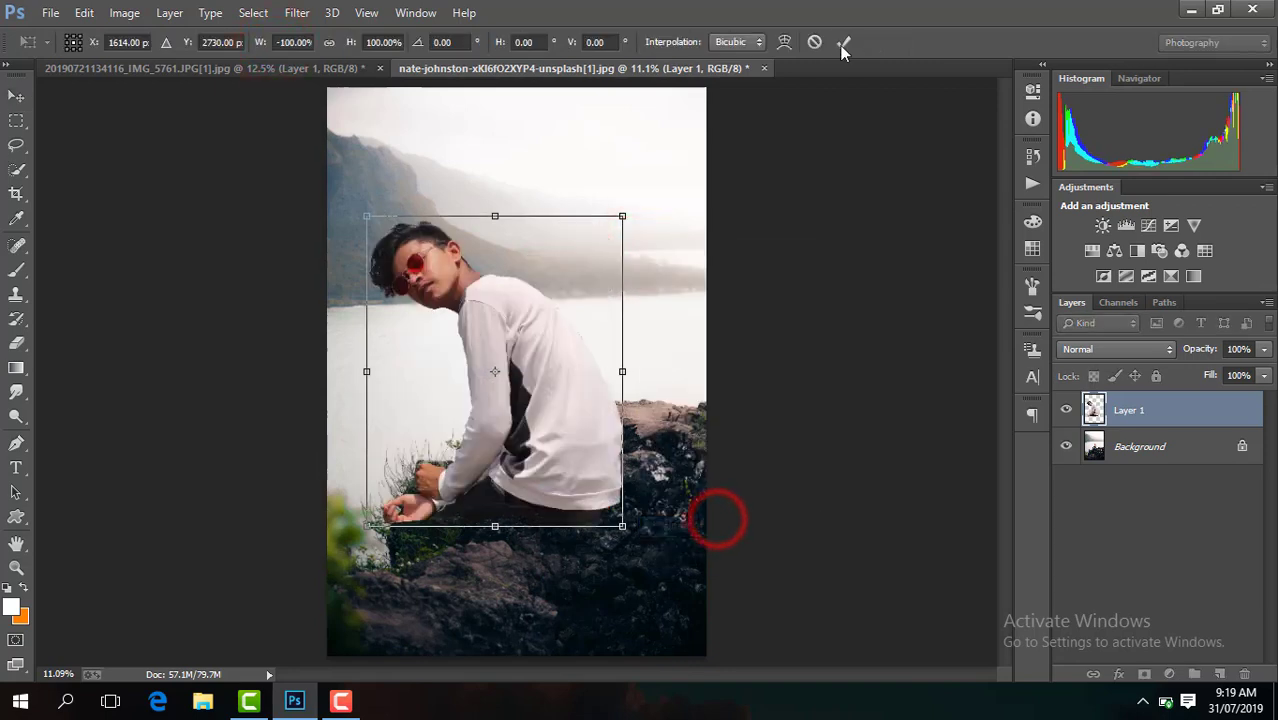
drag(362, 218, 406, 258)
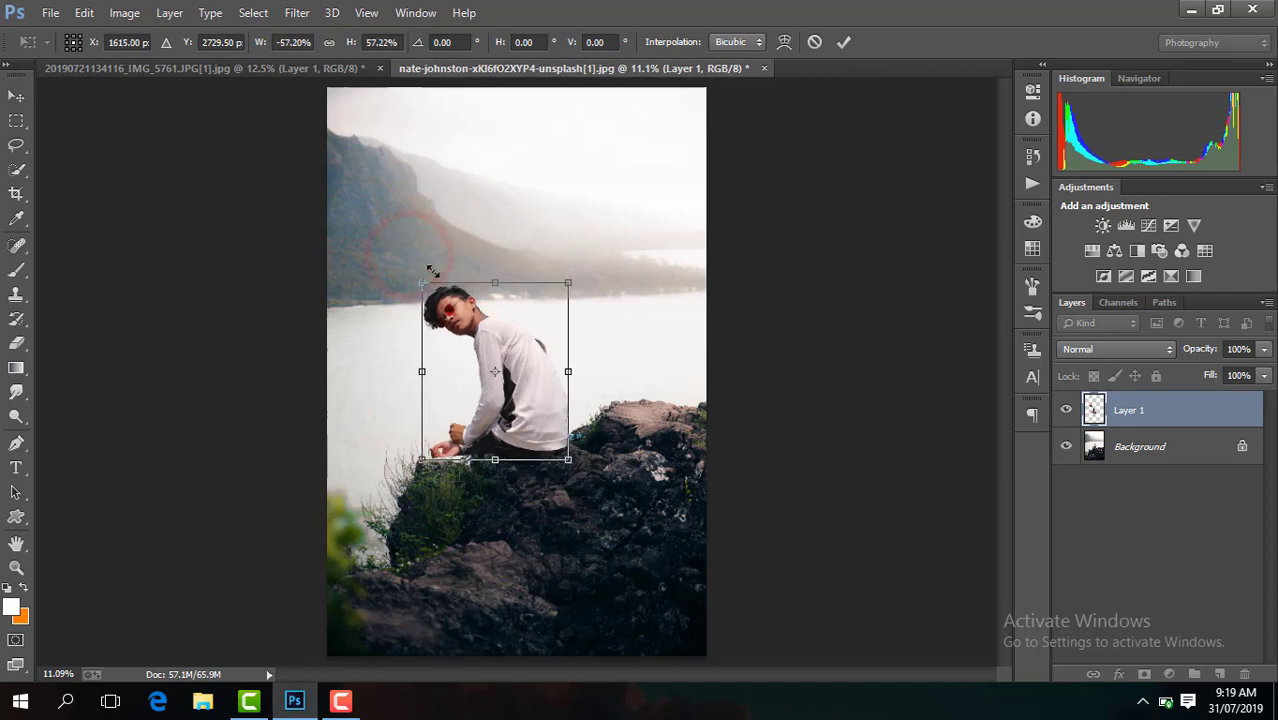
key(Return)
drag(504, 370, 537, 356)
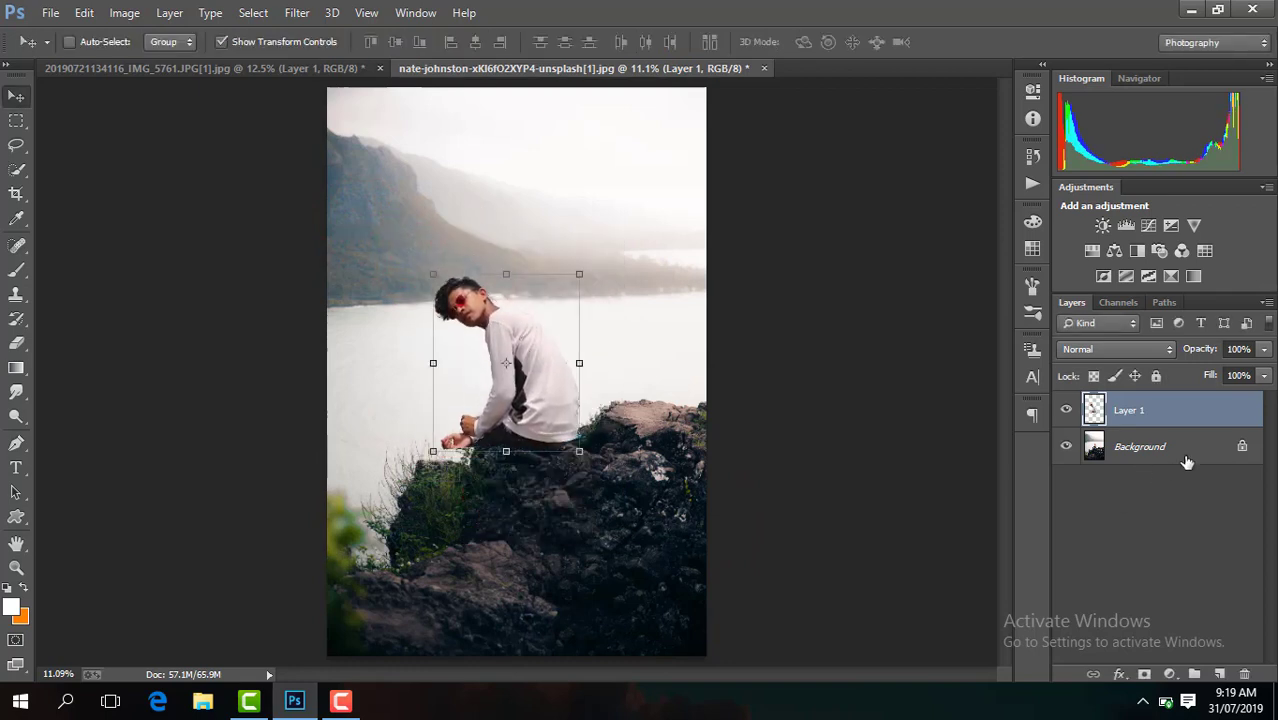
Enlarge the lakeside background layer to about 108% with Free Transform
click(1243, 448)
key(ctrl+minus)
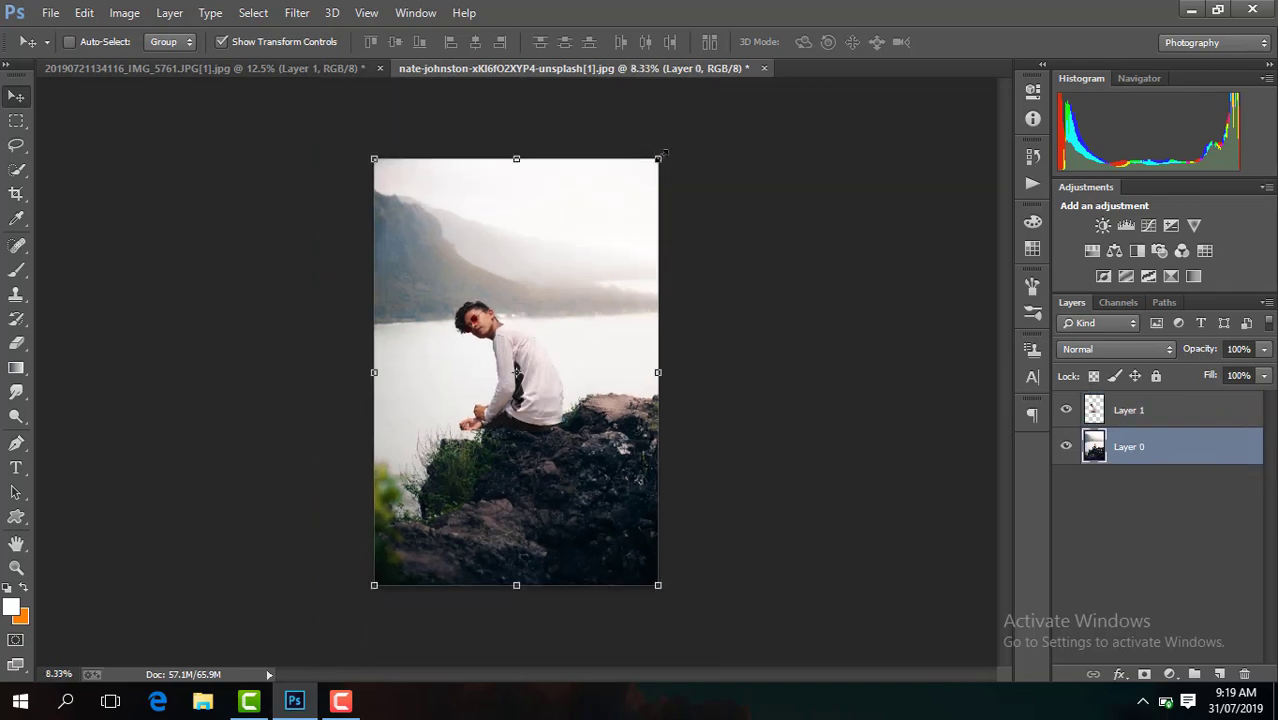
click(659, 157)
drag(659, 157, 680, 139)
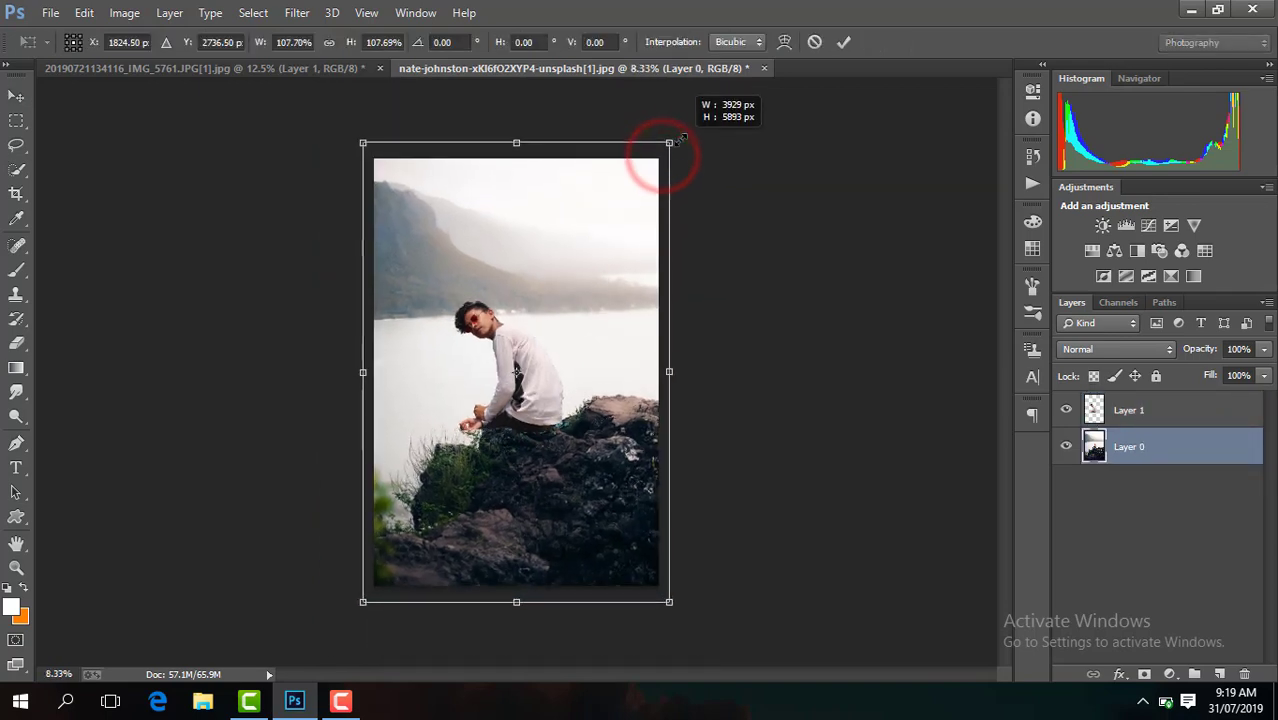
key(Return)
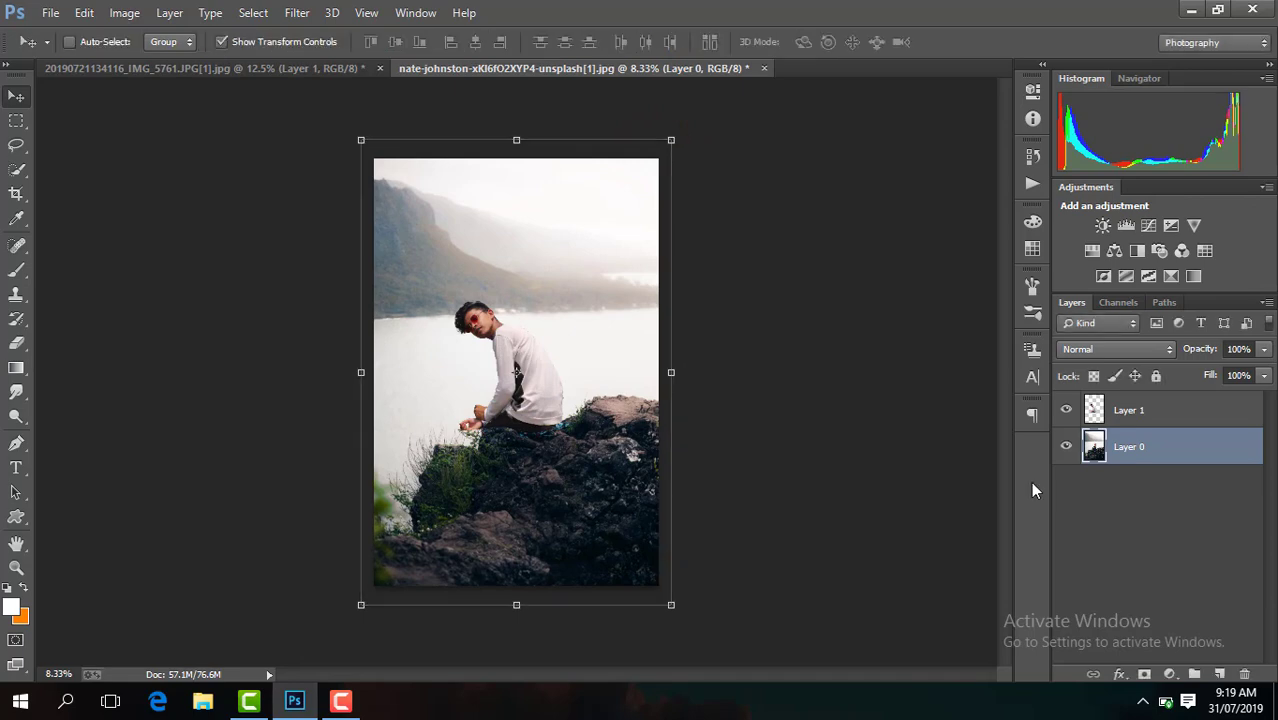
key(ctrl+plus)
Move Layer 1 right and rotate the man about 6.4° clockwise
key(ctrl+plus)
key(ctrl+plus)
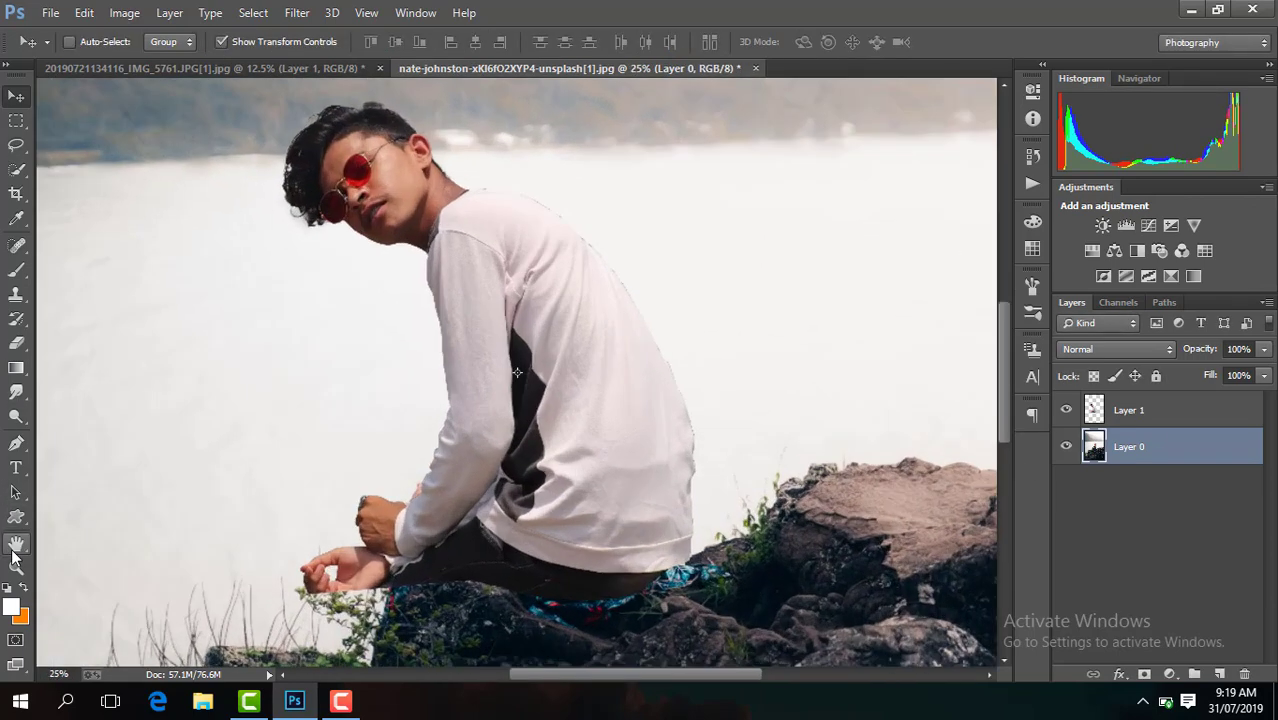
key(ctrl+plus)
click(1166, 412)
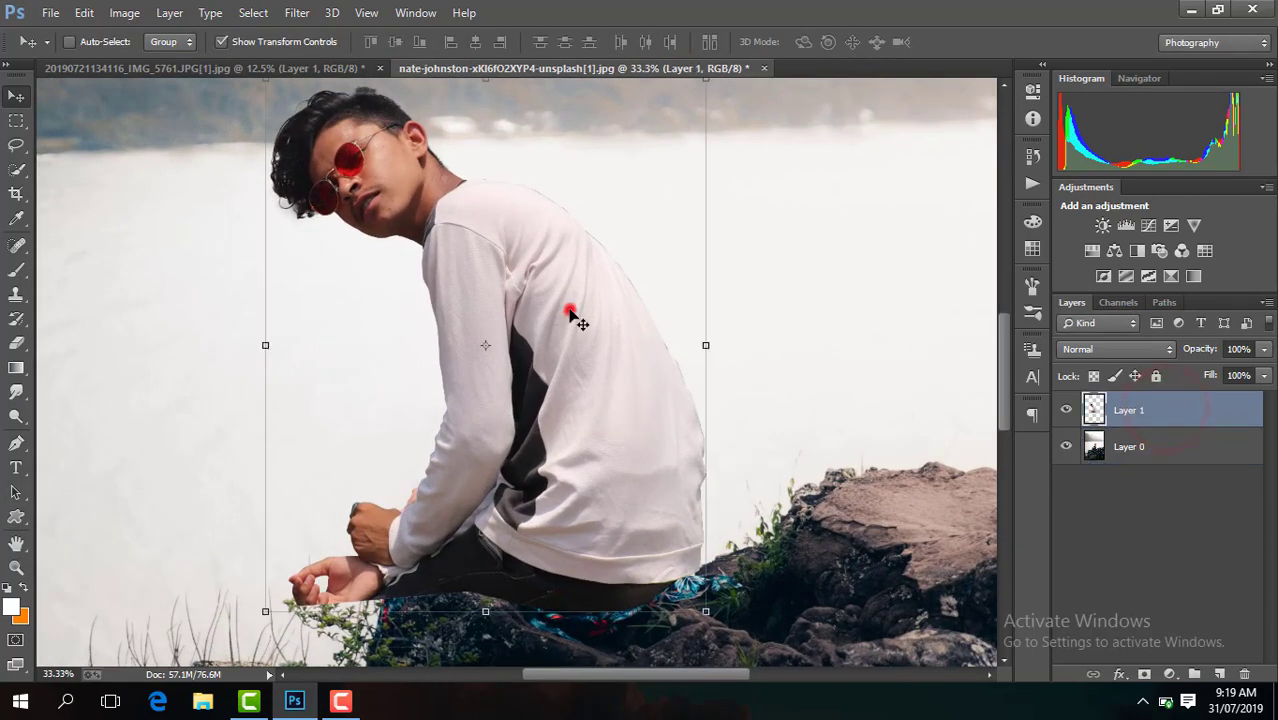
drag(570, 314, 619, 315)
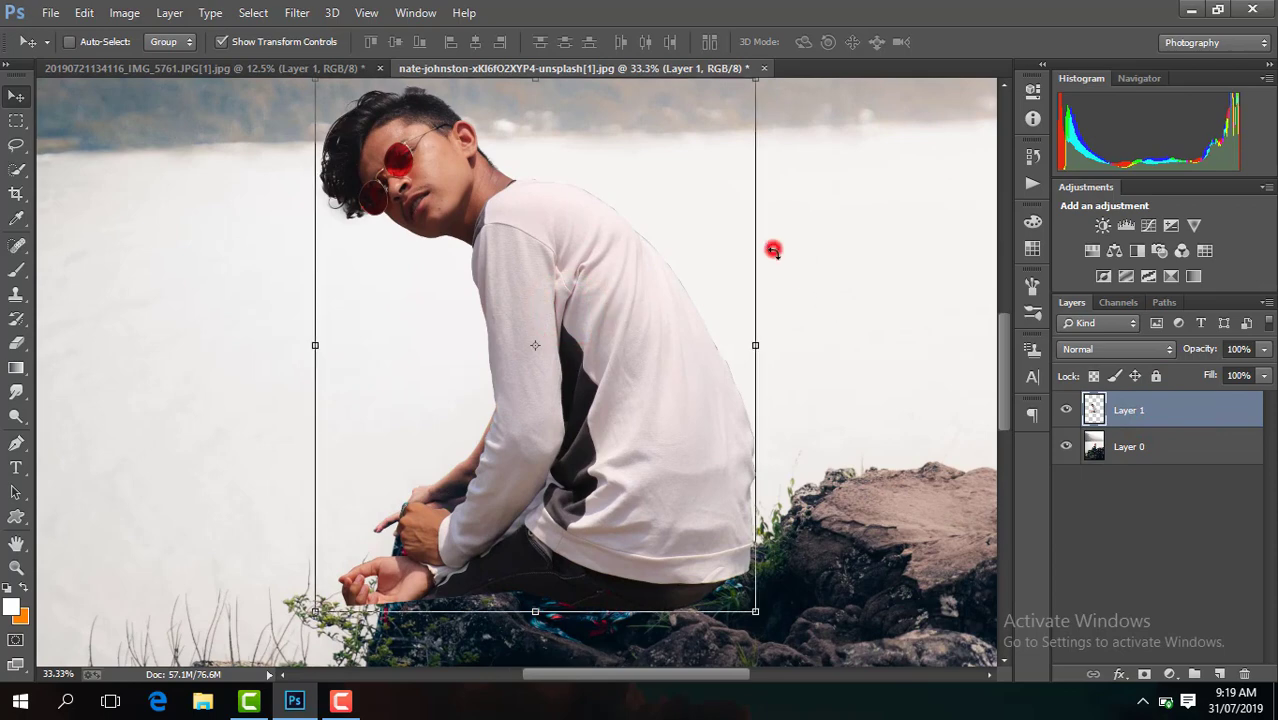
drag(770, 248, 779, 275)
drag(662, 200, 671, 235)
click(844, 41)
Nudge the man 34 px left with the Move tool so he sits on the rock
drag(1004, 349, 1004, 400)
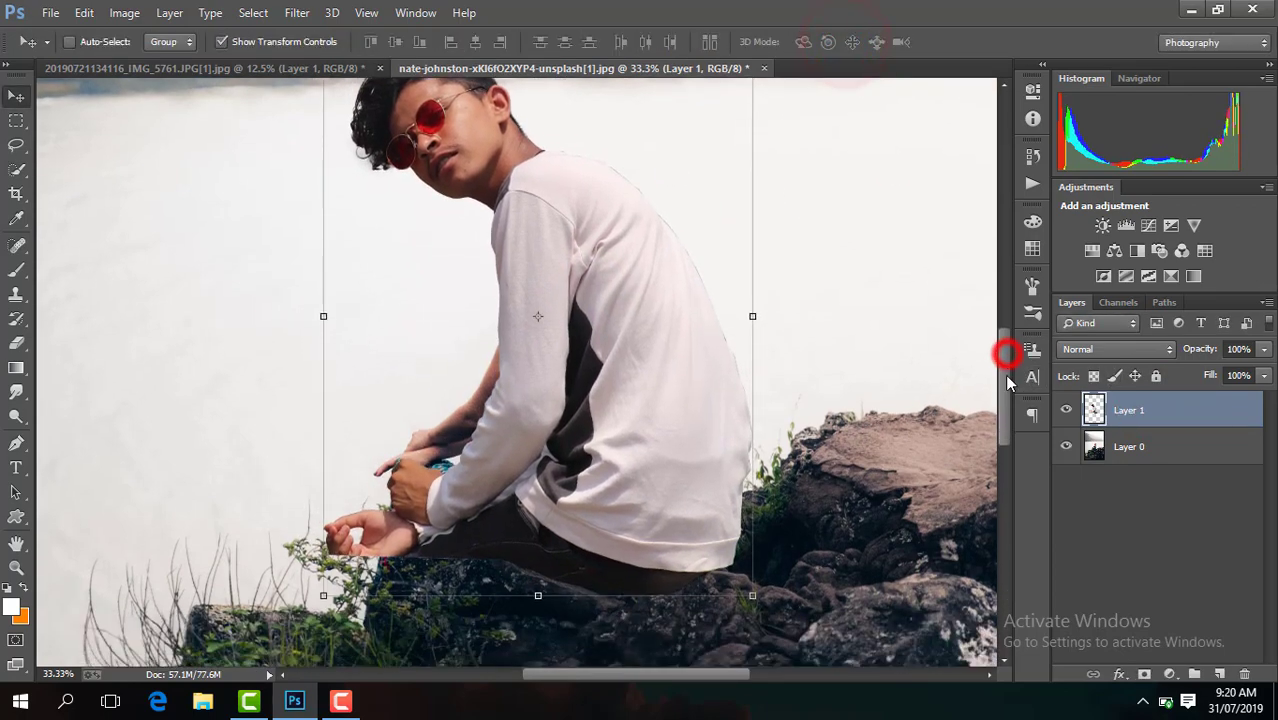
key(ctrl+plus)
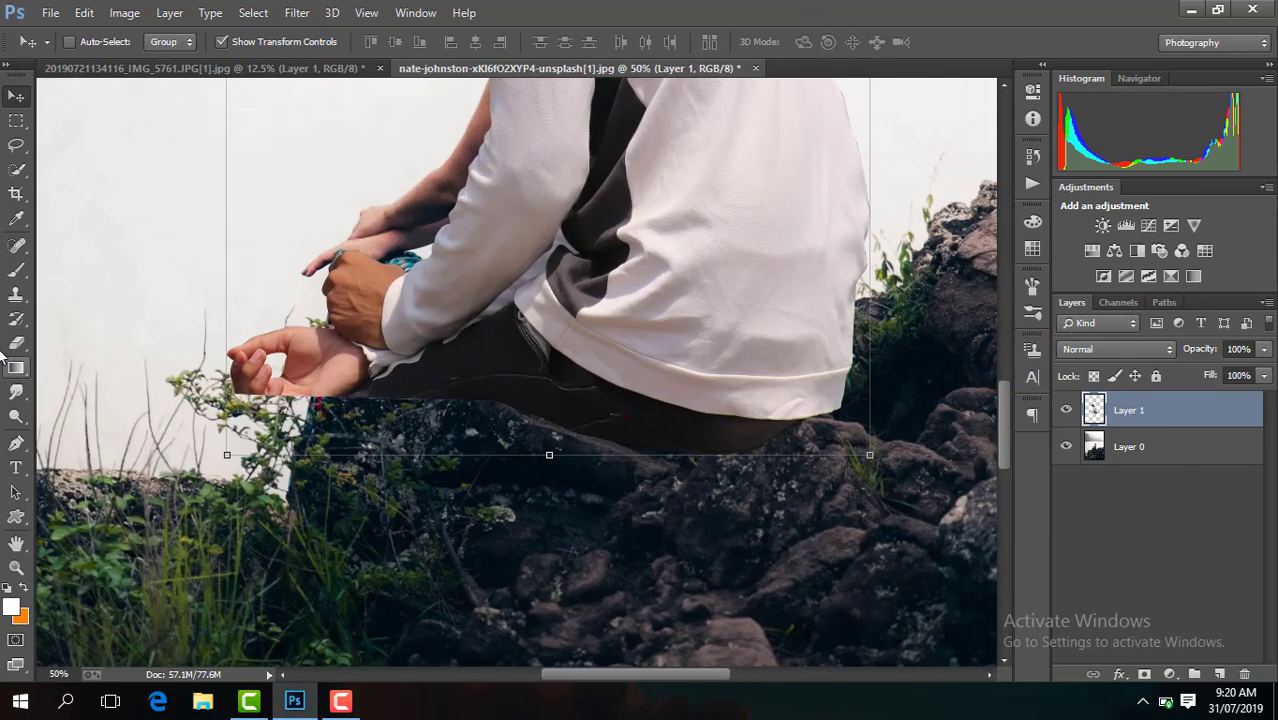
click(16, 348)
click(16, 95)
drag(686, 345, 654, 346)
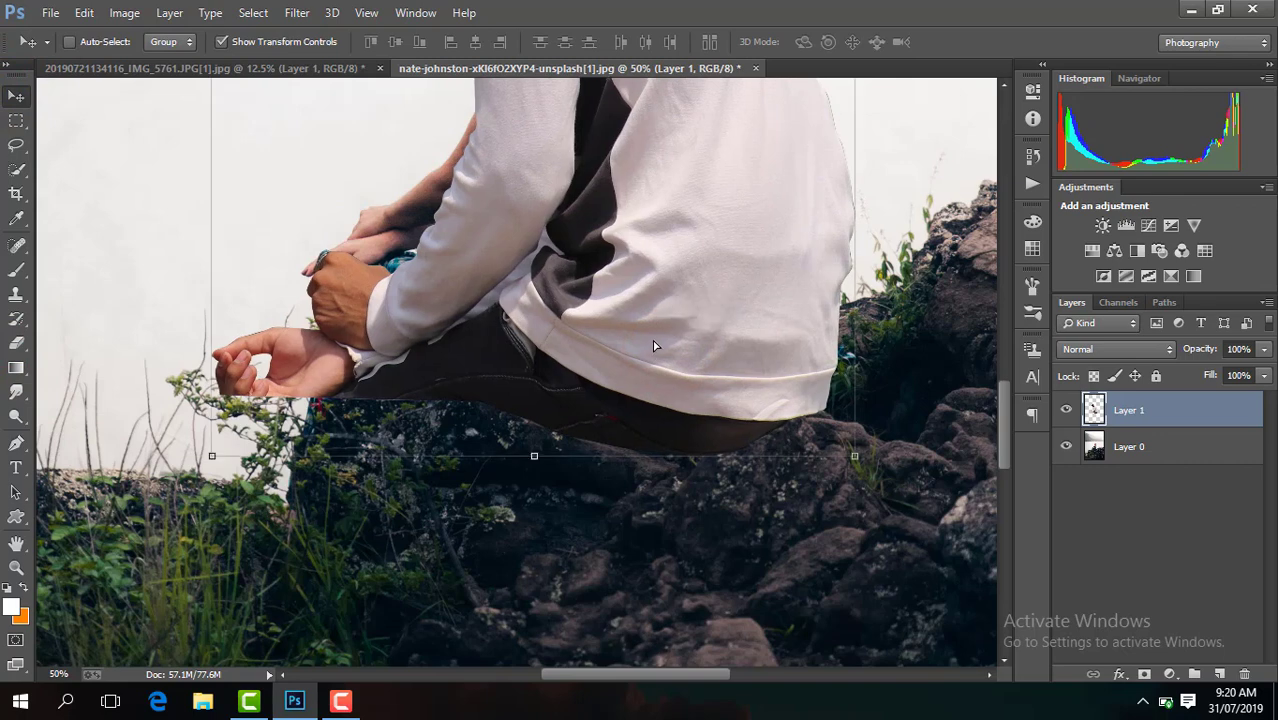
Pick an Eraser brush, undo a grass-shaped stroke, and erase a patch of Layer 1 on the rocks
click(16, 343)
click(94, 42)
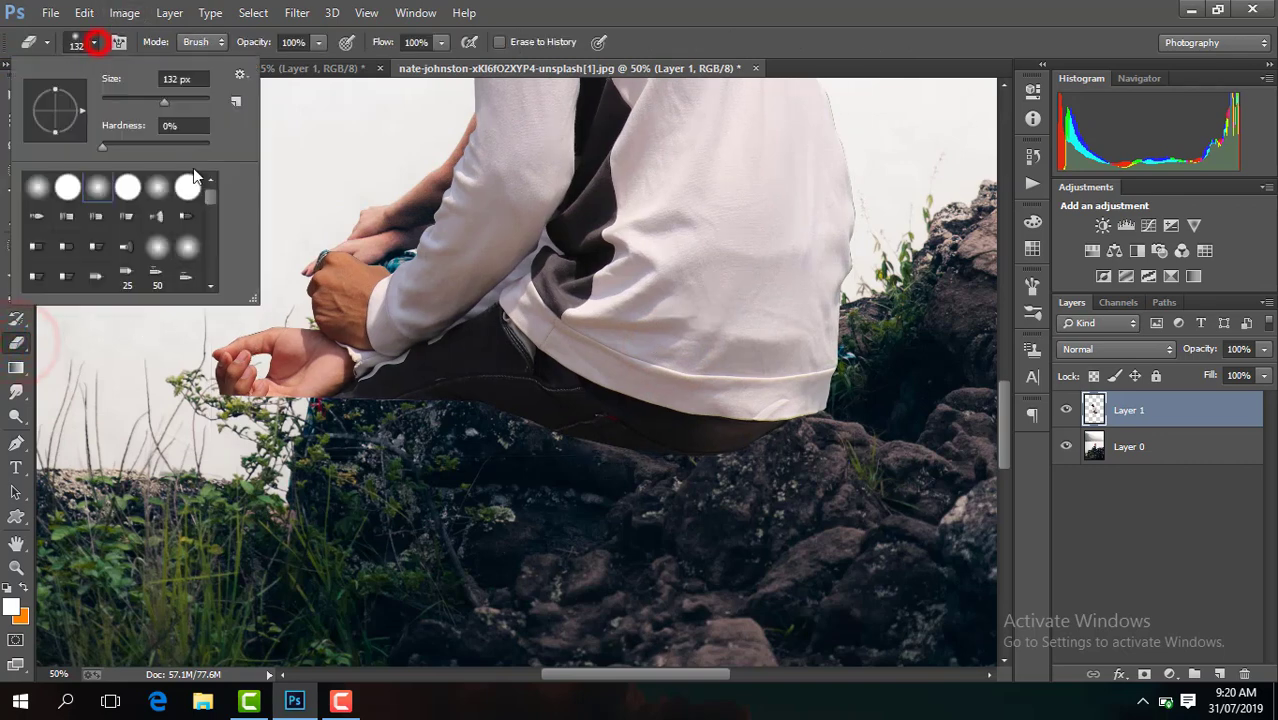
drag(214, 200, 214, 223)
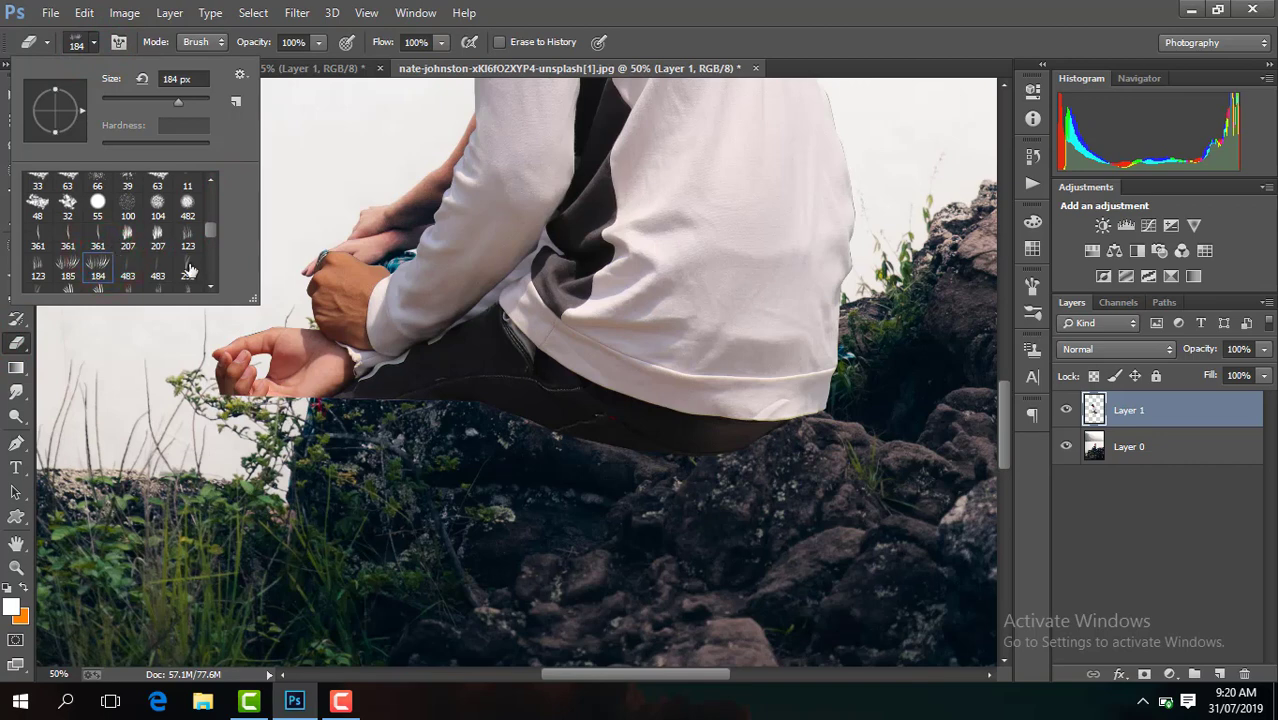
scroll(150, 237, down, 2)
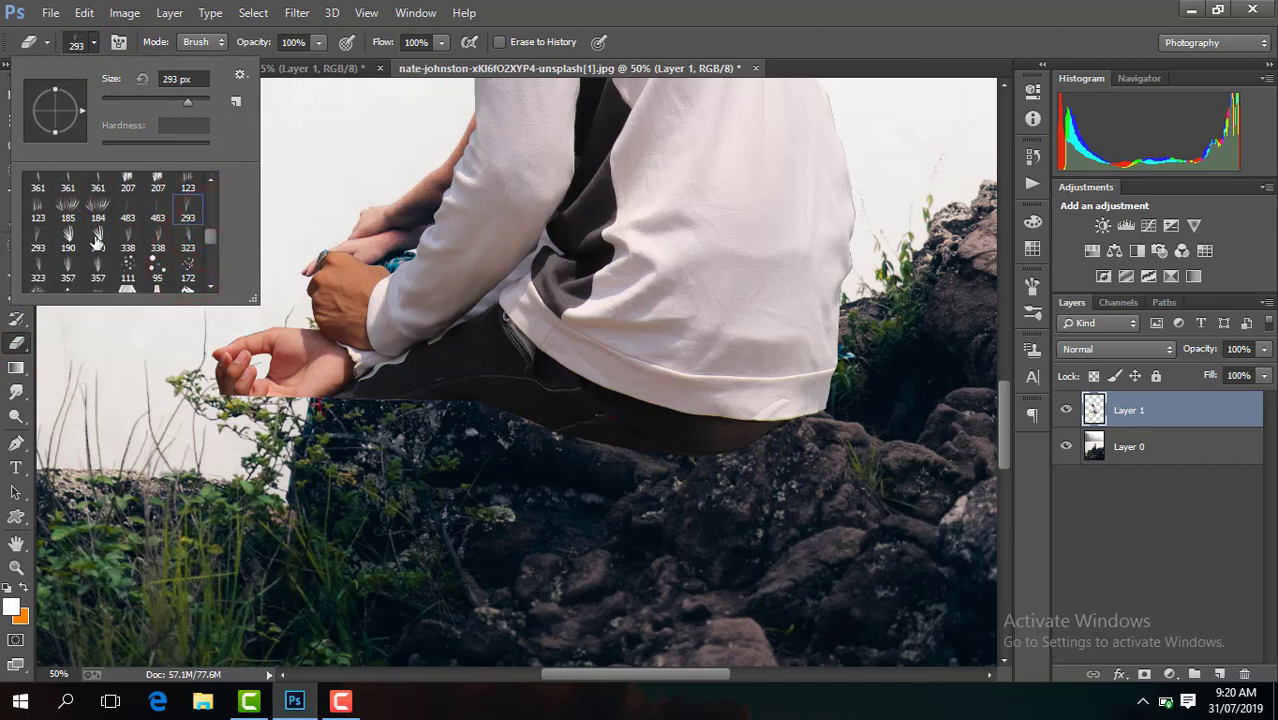
click(345, 450)
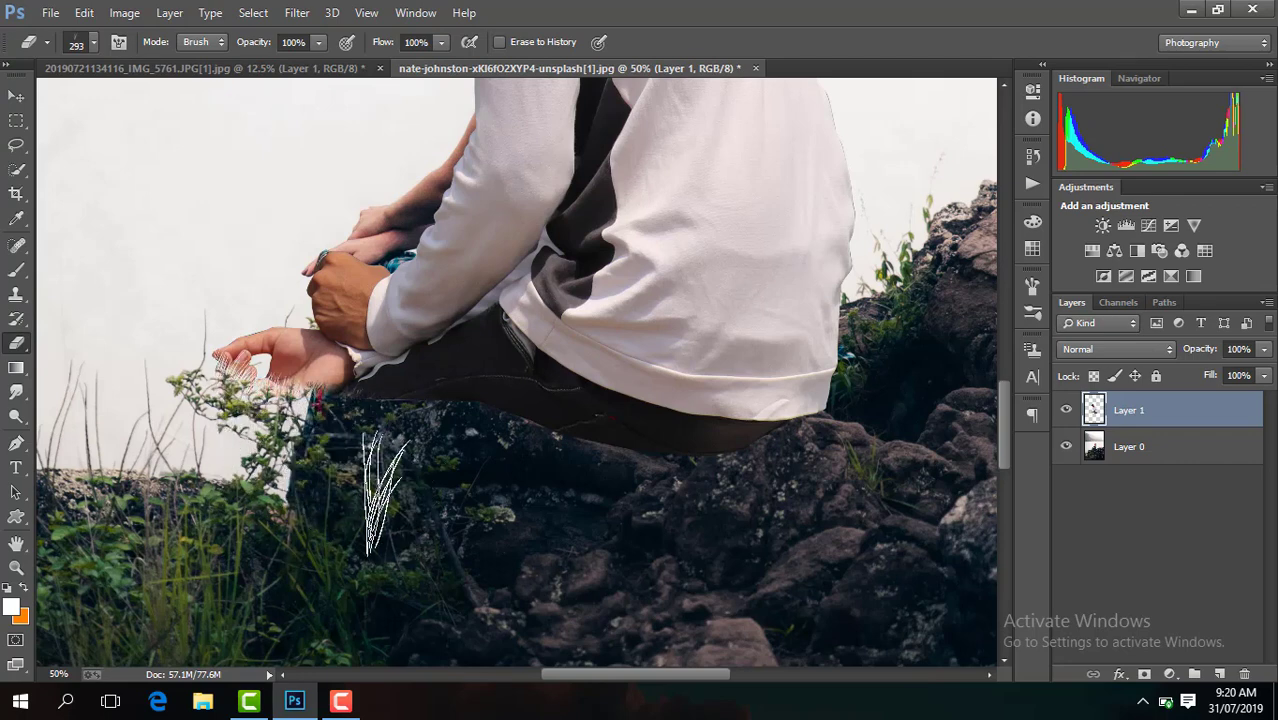
key(ctrl+z)
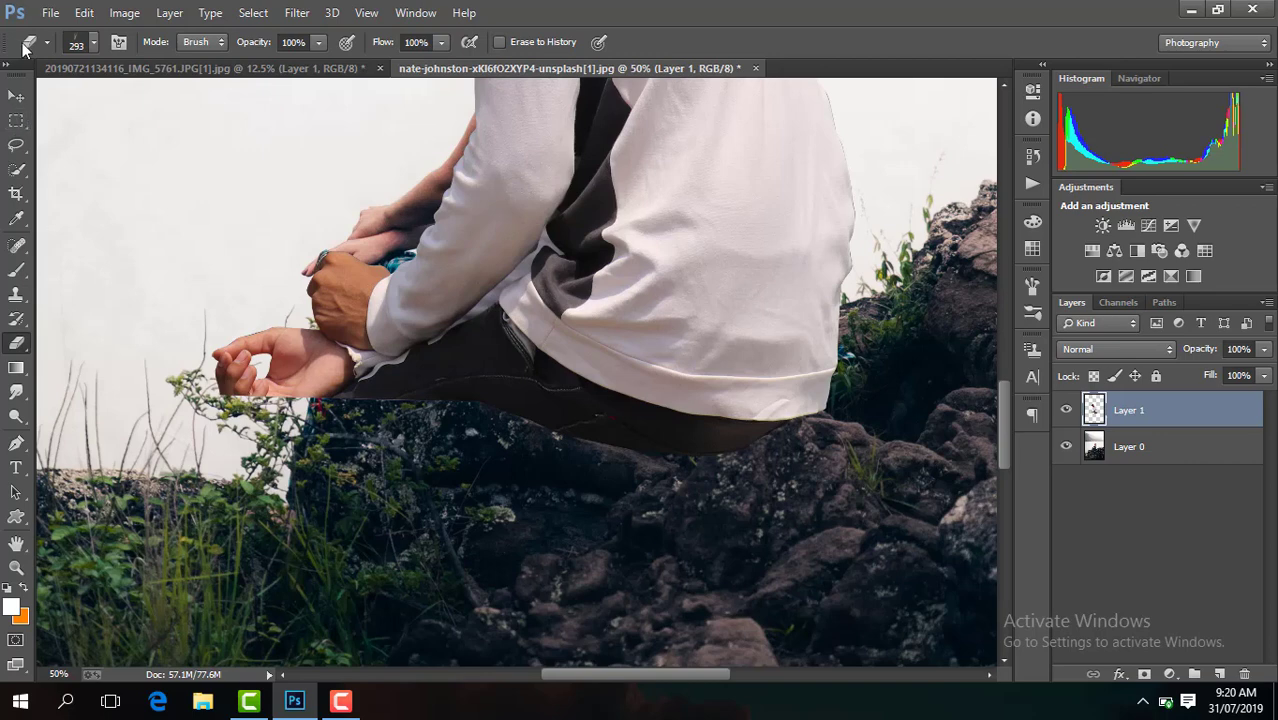
click(93, 42)
click(207, 234)
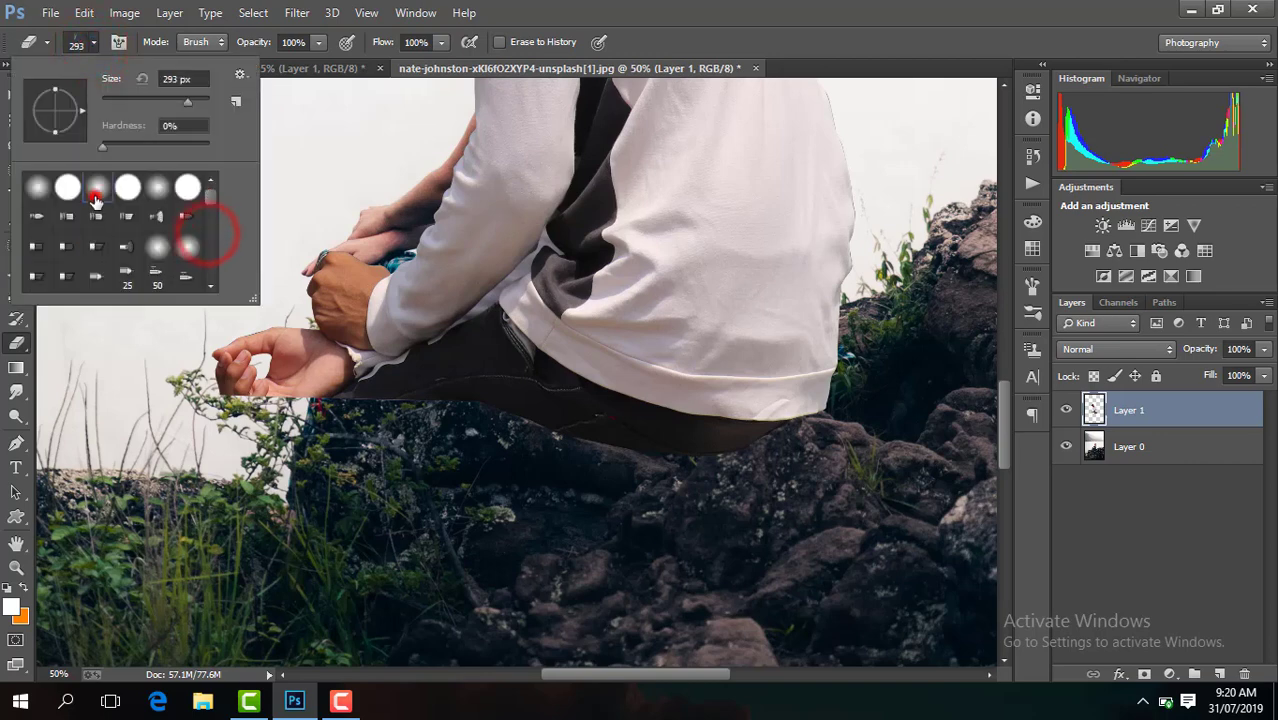
click(285, 463)
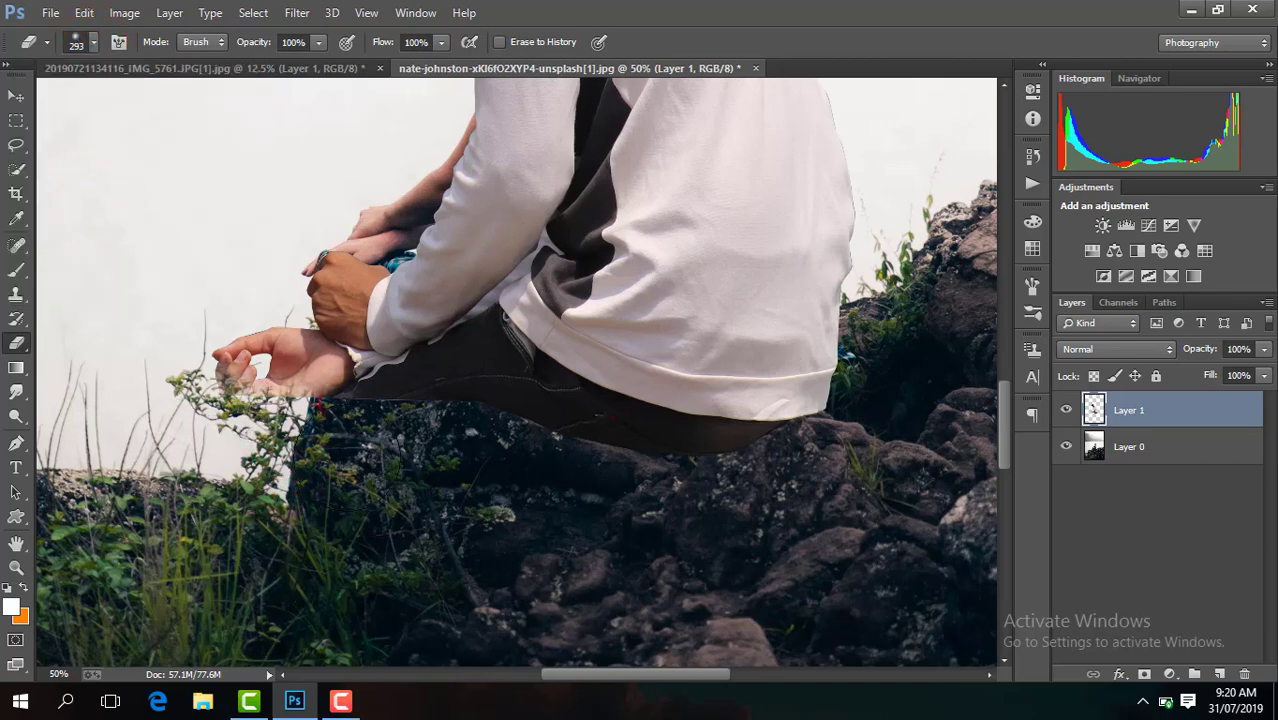
click(666, 543)
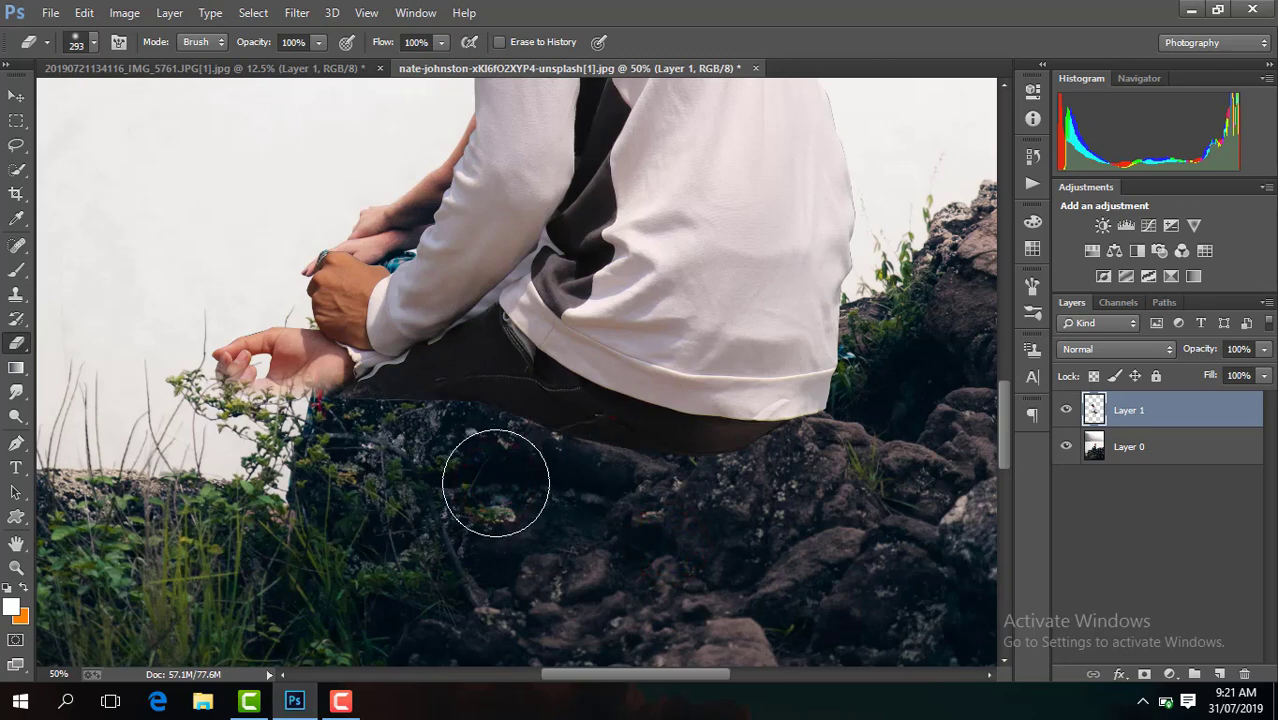
Erase Layer 1 over the foliage below the hand with a 184 px soft brush
scroll(496, 483, down, 1)
scroll(496, 483, down, 1)
scroll(496, 483, down, 1)
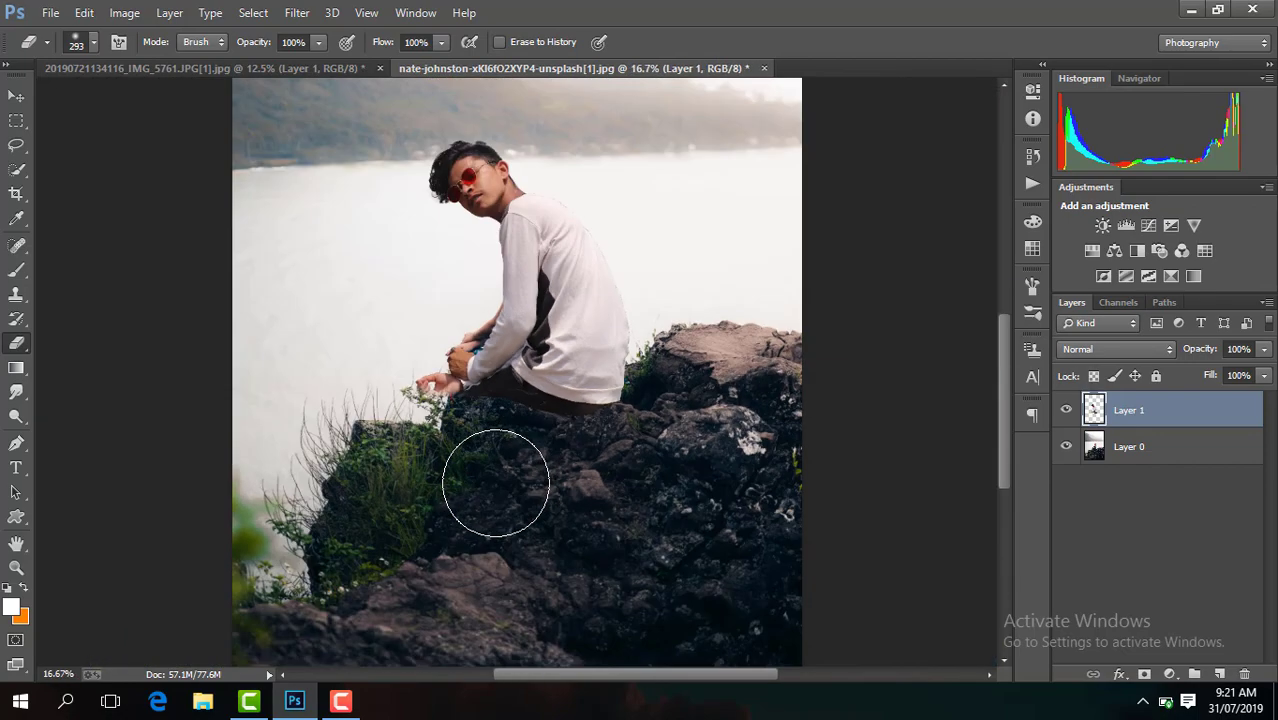
scroll(496, 483, up, 1)
scroll(496, 483, up, 2)
scroll(490, 485, up, 1)
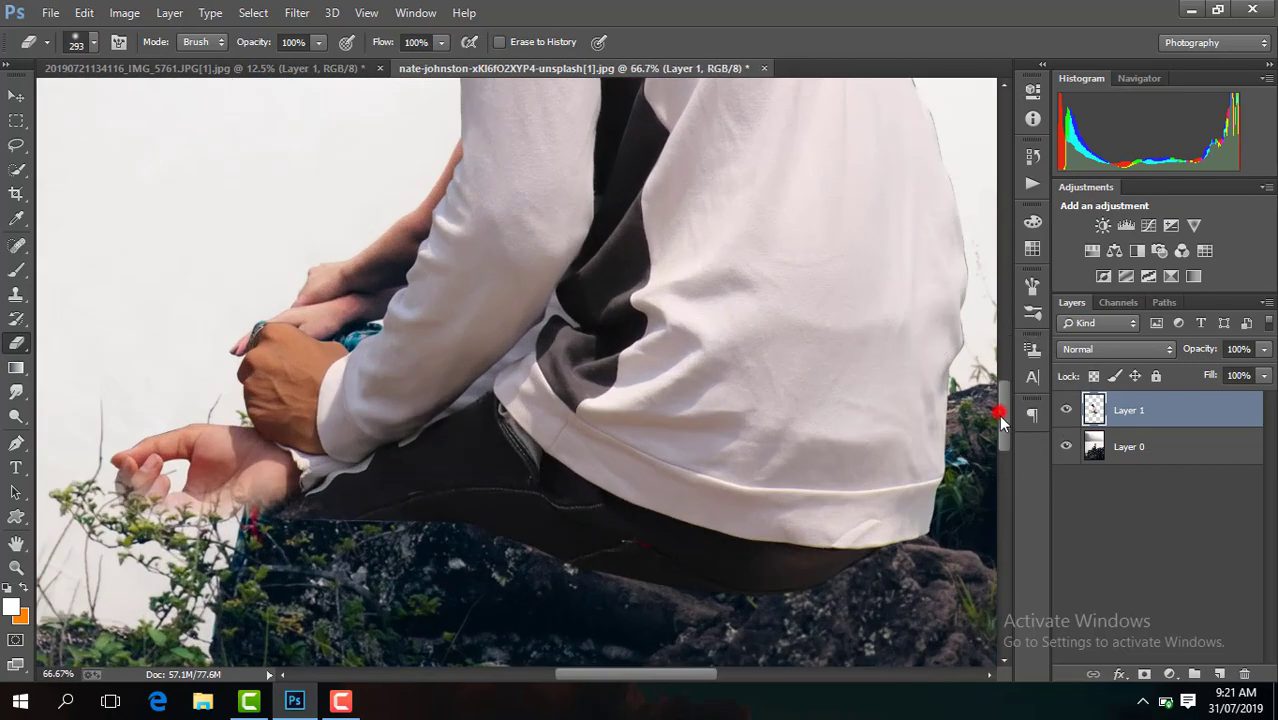
drag(1003, 422, 1003, 434)
drag(656, 674, 640, 674)
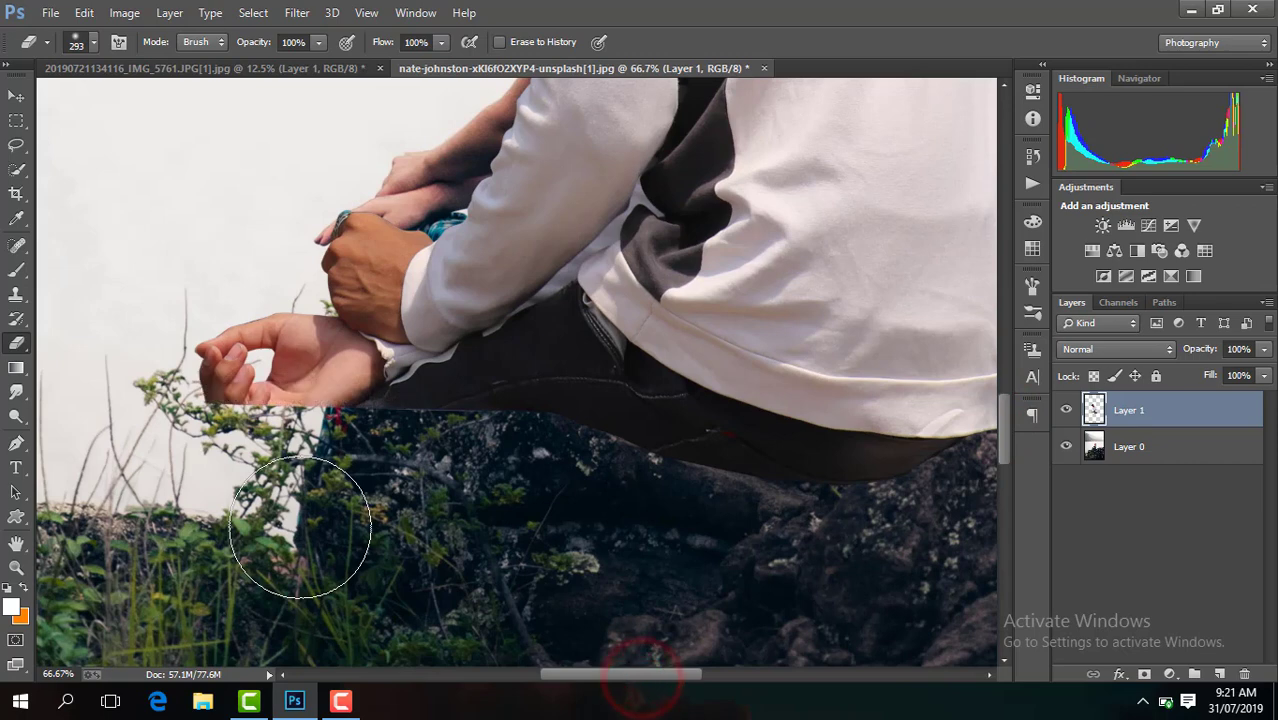
click(93, 42)
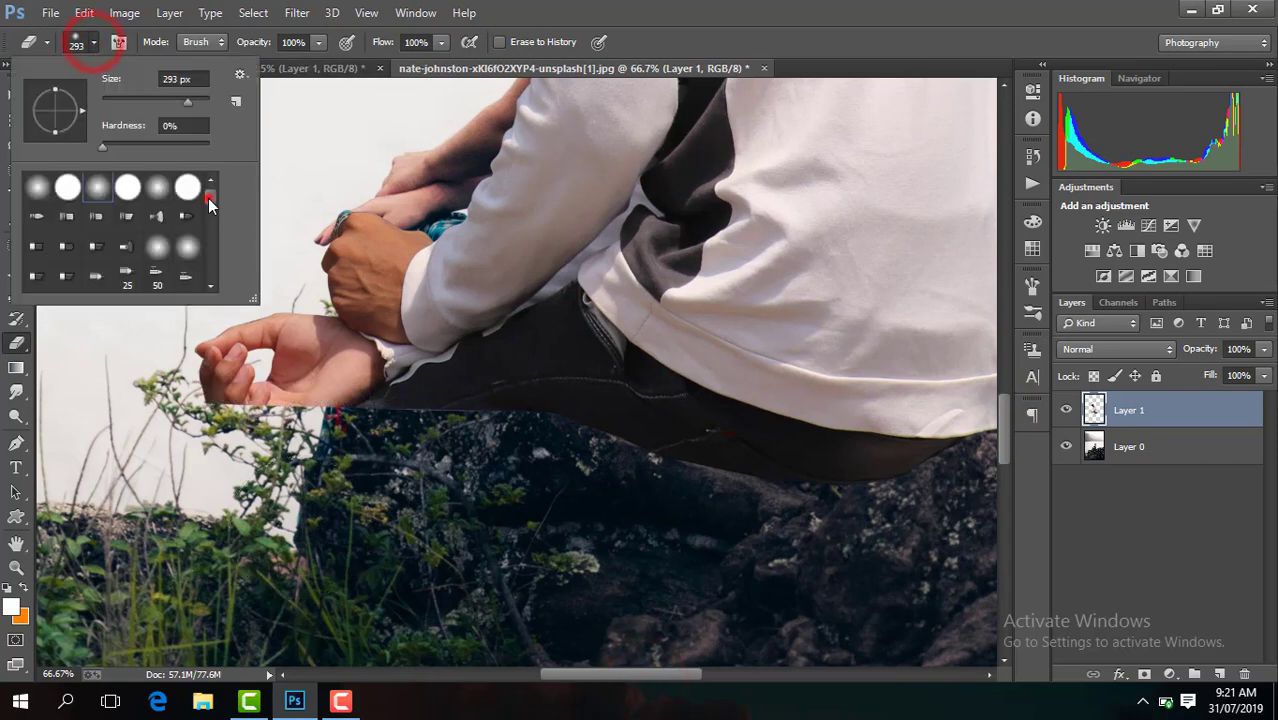
click(210, 200)
double_click(91, 209)
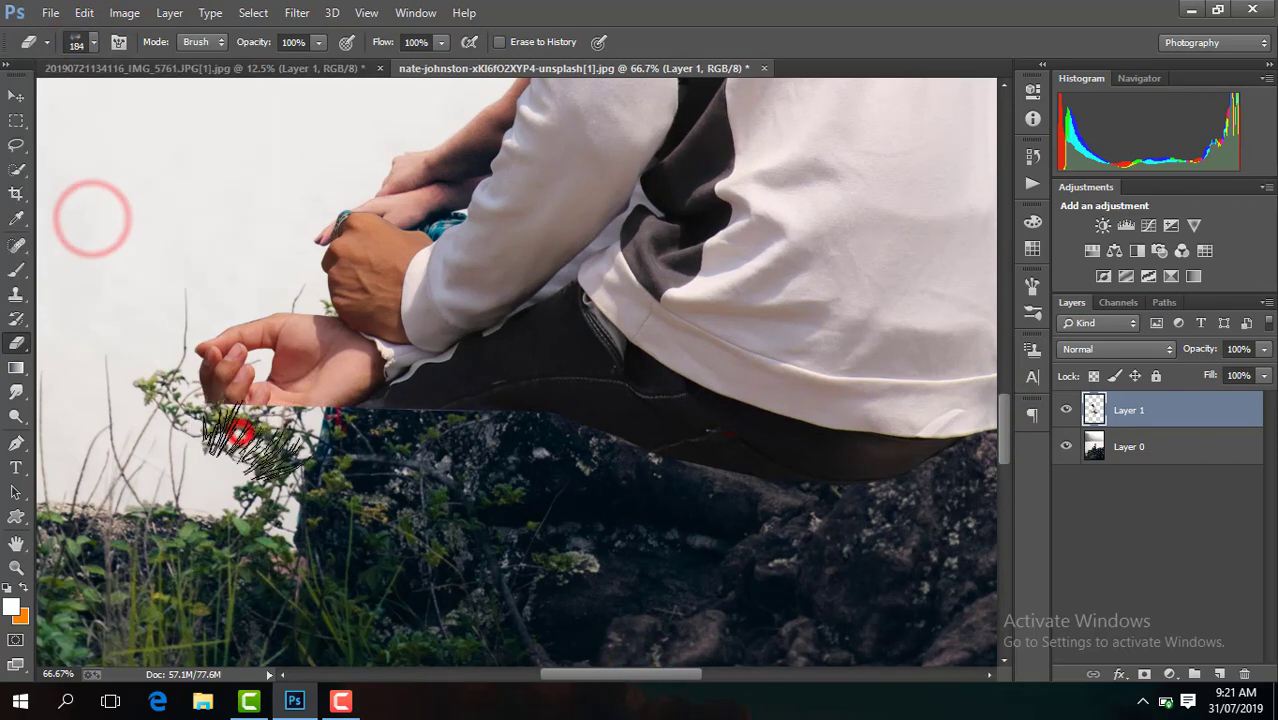
drag(240, 434, 268, 462)
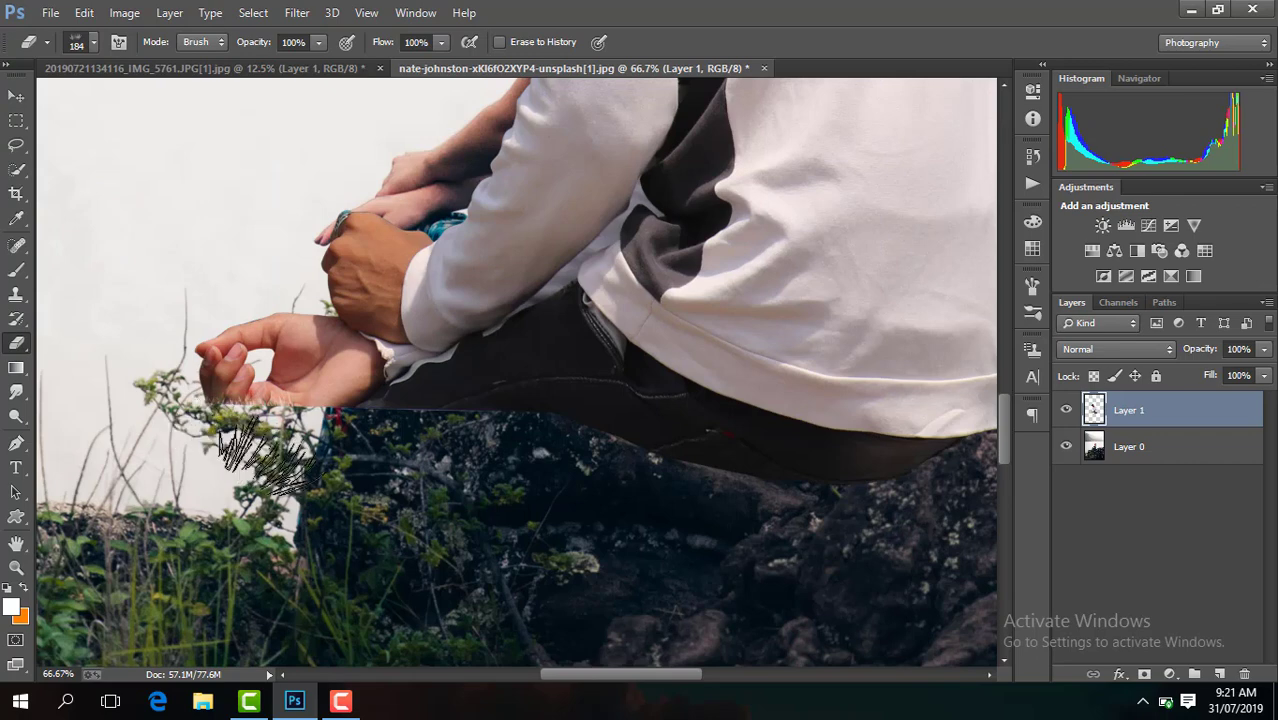
drag(140, 415, 236, 455)
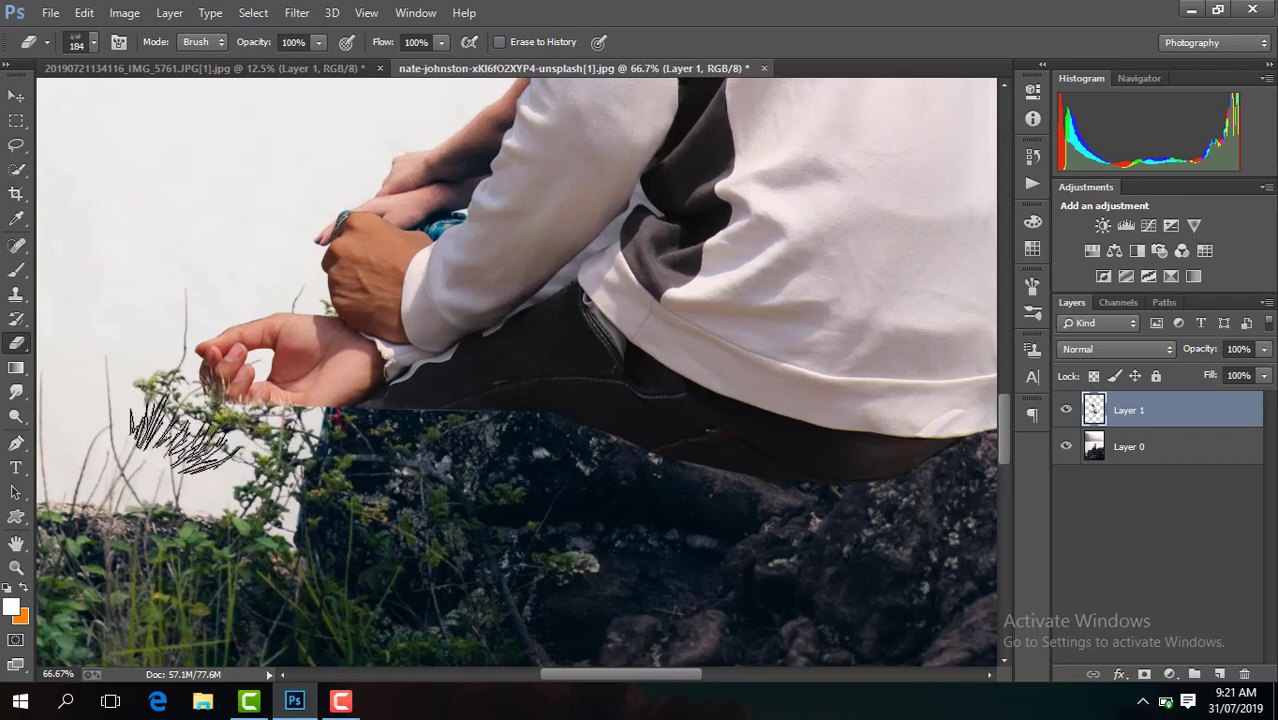
drag(150, 430, 270, 480)
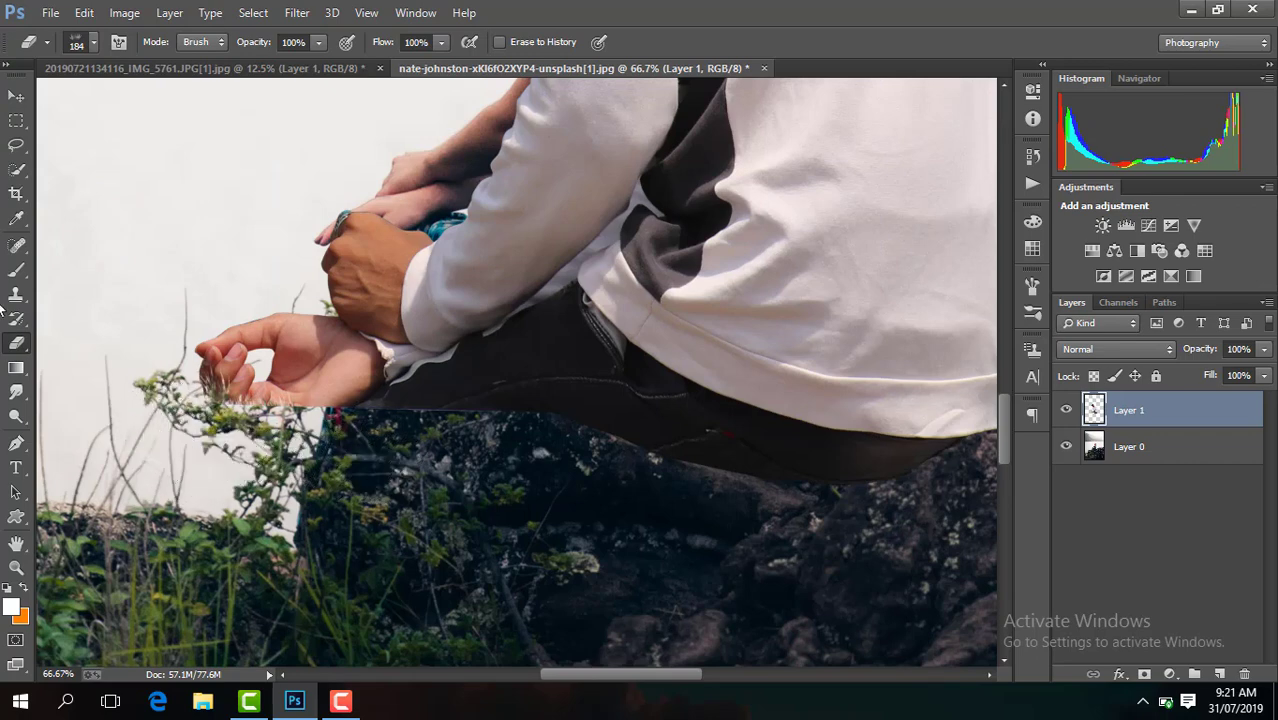
Change the eraser brush and erase Layer 1 along the rock edge and below the belt
click(90, 45)
drag(205, 240, 127, 187)
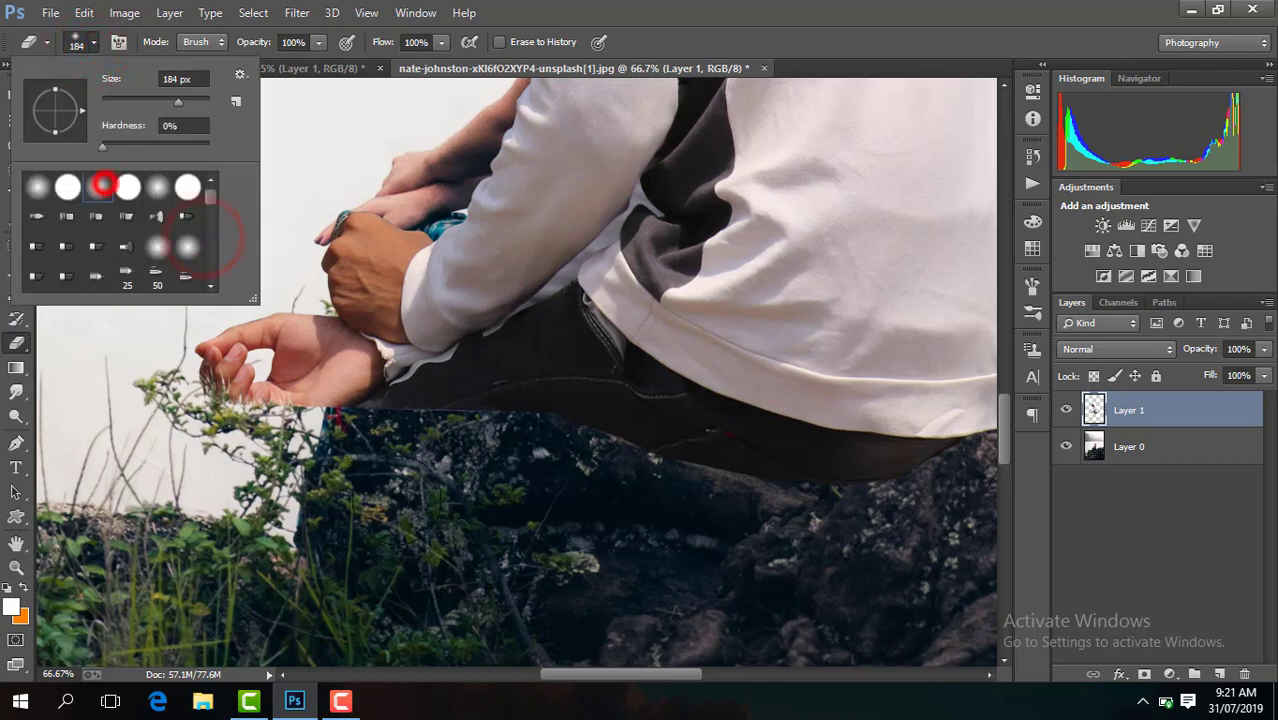
click(408, 478)
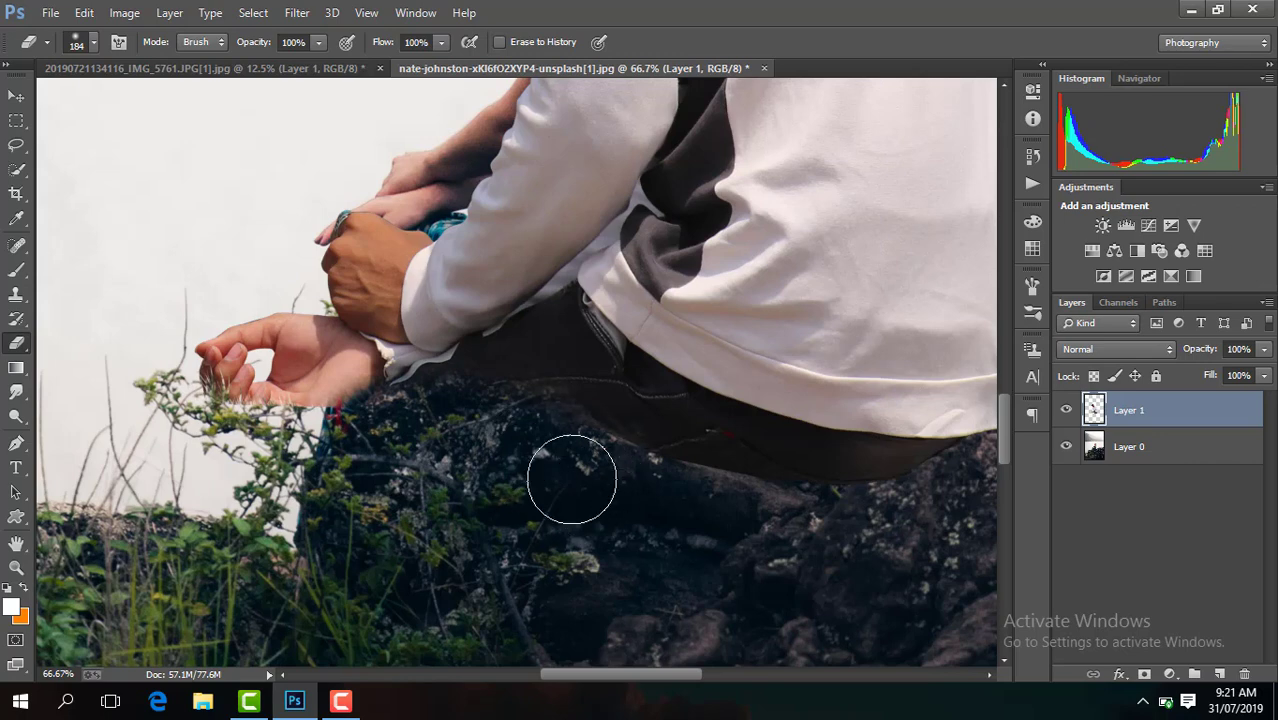
drag(397, 447, 416, 453)
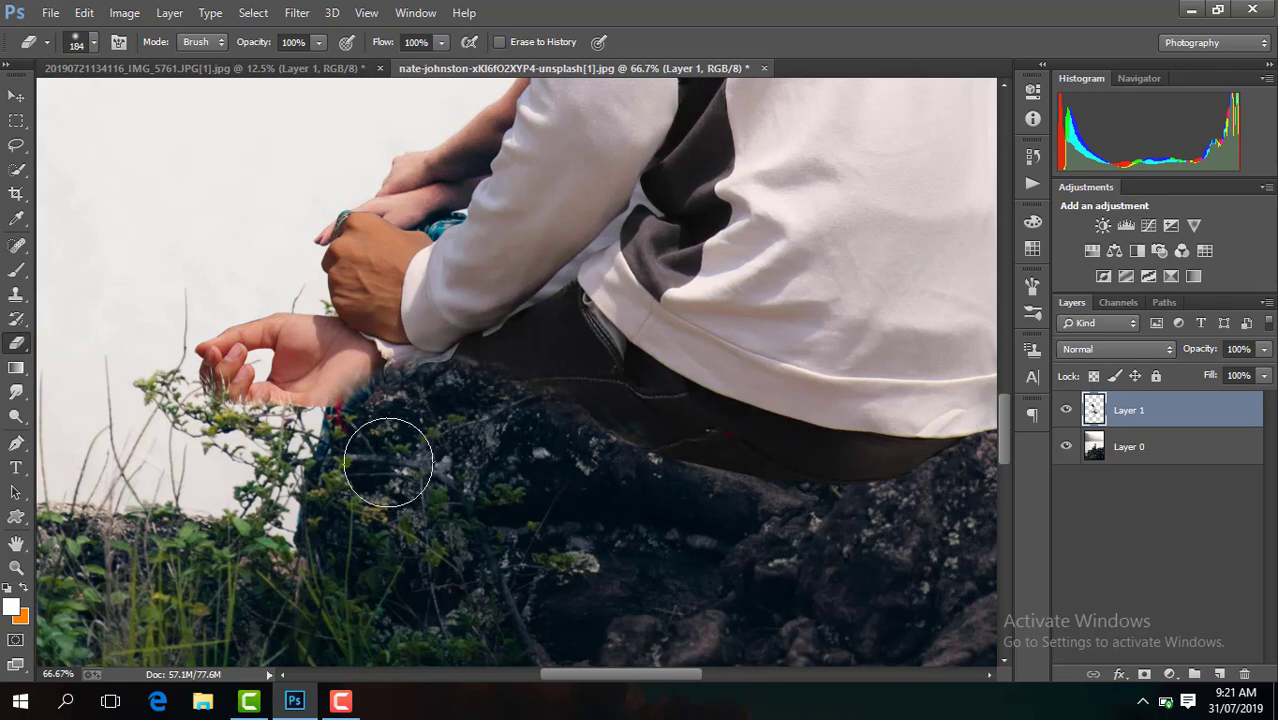
drag(589, 479, 696, 537)
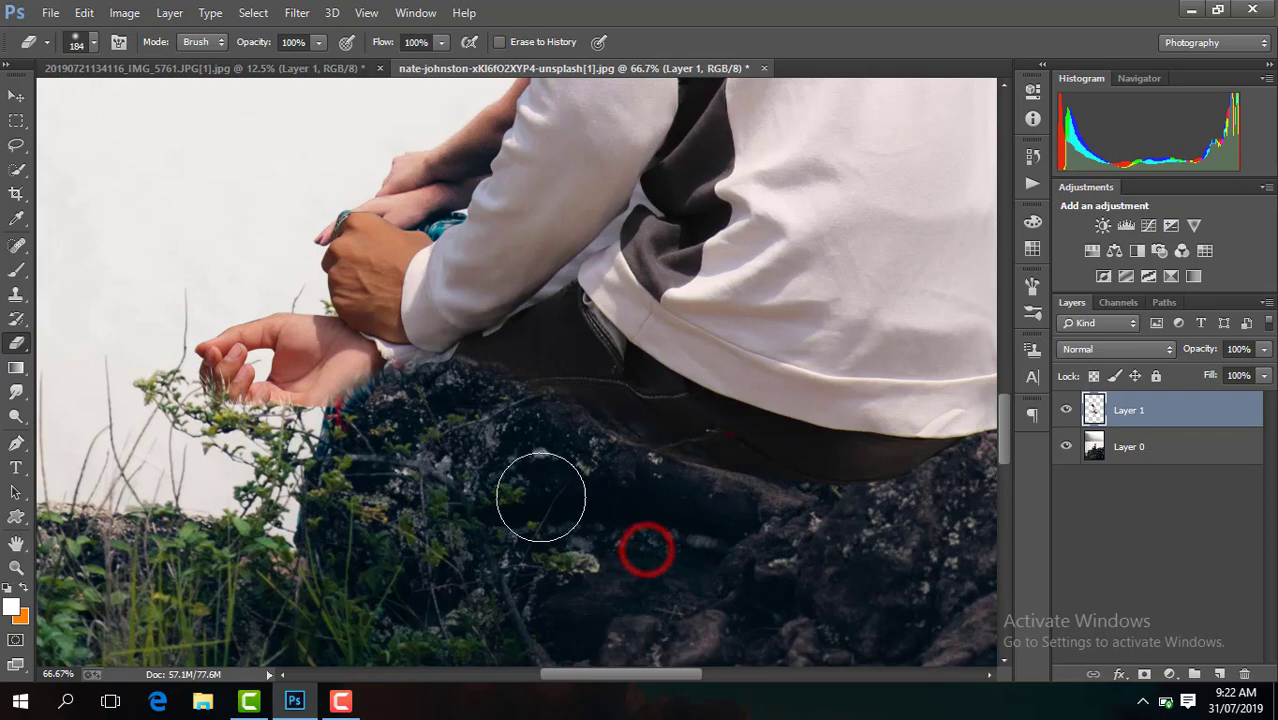
Undo a stray erase on Layer 0, then erase more of Layer 1 over the rocks
key(ctrl+minus)
key(ctrl+minus)
click(1166, 452)
key(ctrl+minus)
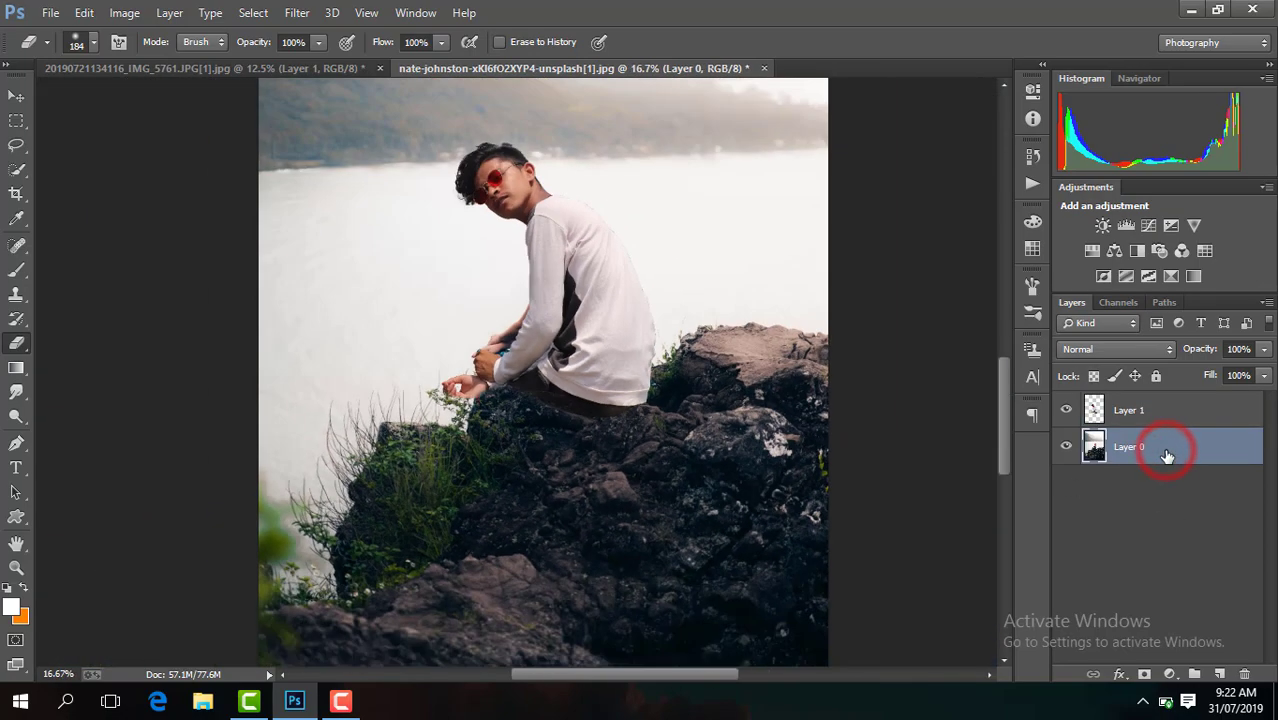
key(ctrl+minus)
key(ctrl+minus)
key(ctrl+plus)
key(ctrl+plus)
key(ctrl+plus)
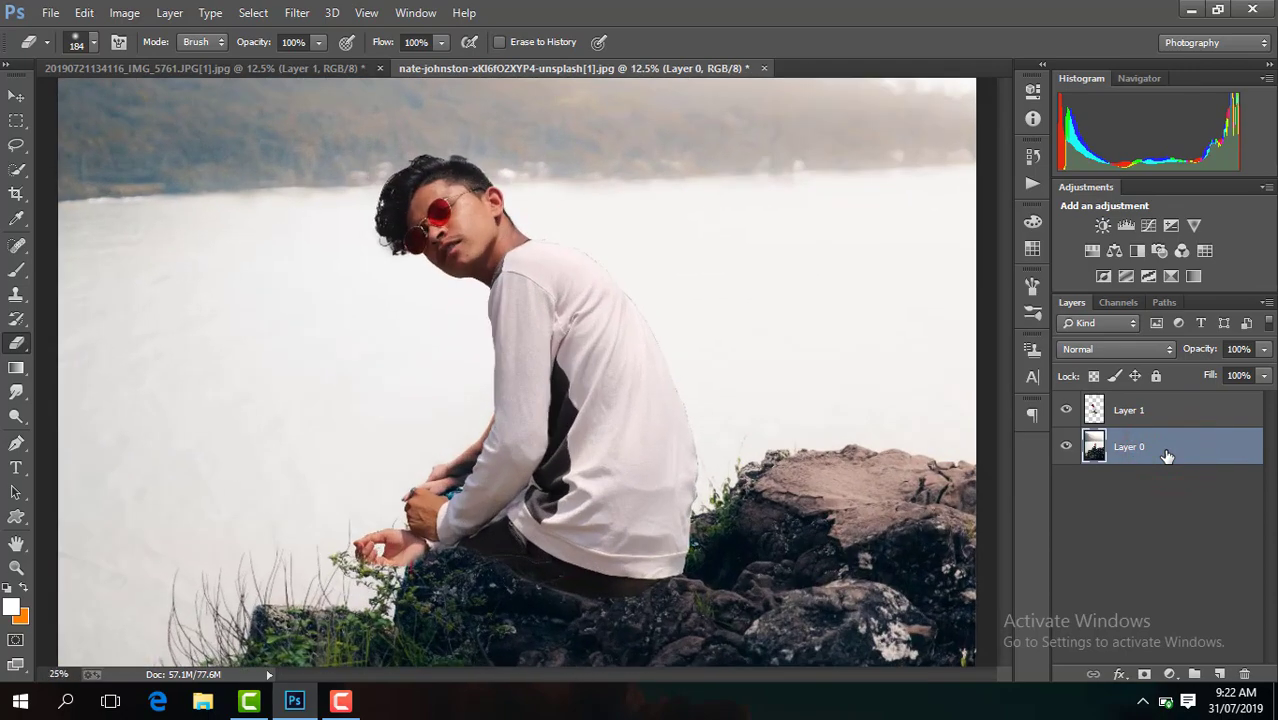
key(ctrl+plus)
key(ctrl+plus)
drag(1002, 334, 1002, 427)
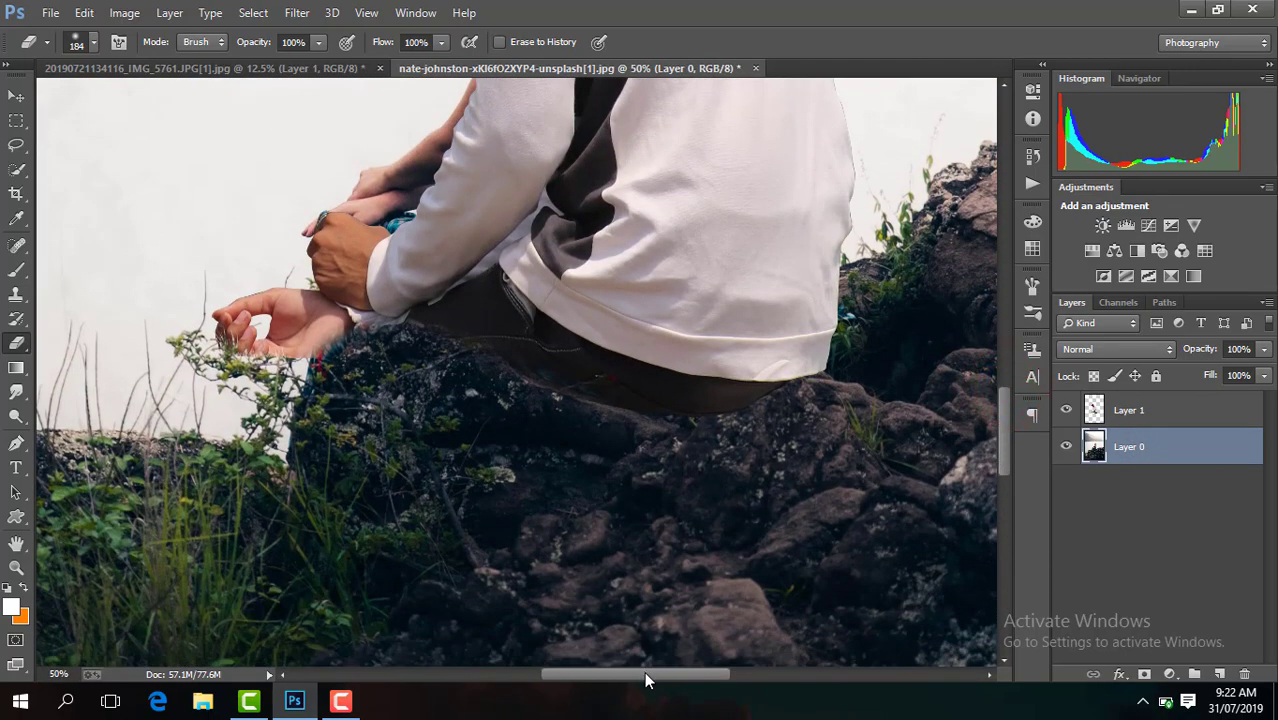
drag(645, 680, 660, 680)
key(ctrl+plus)
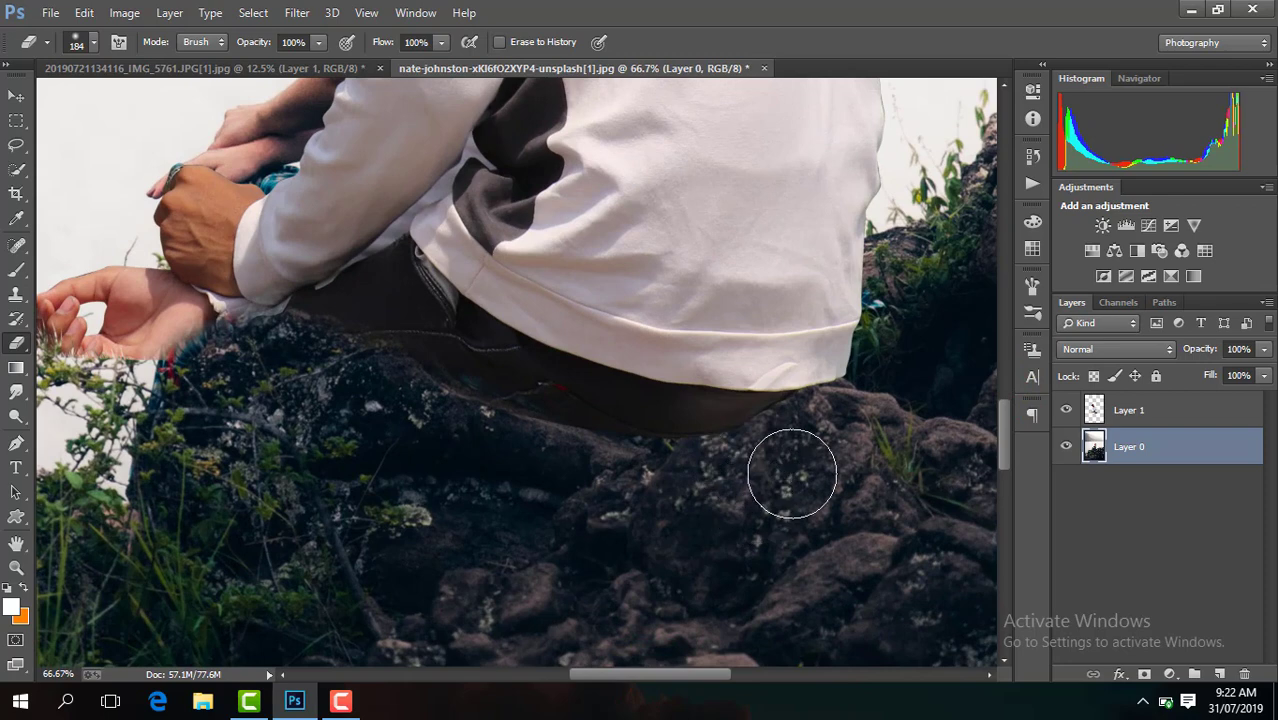
click(791, 473)
key(ctrl+z)
click(1130, 410)
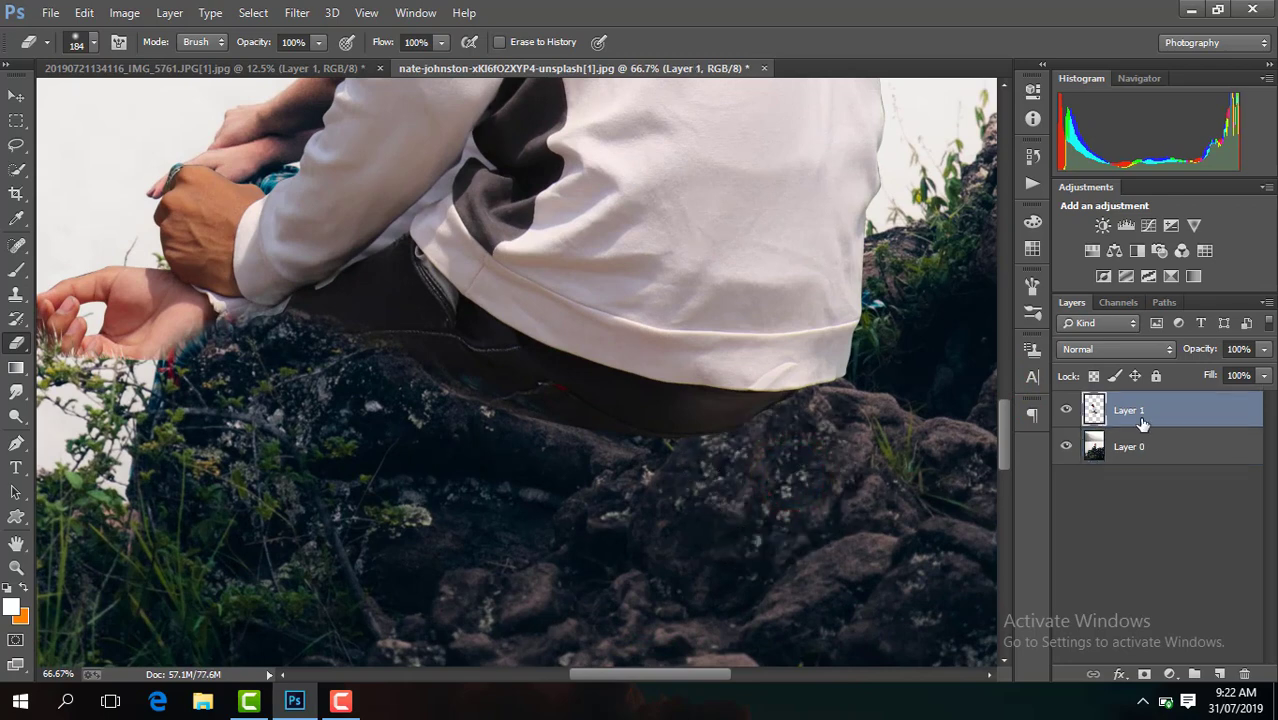
click(785, 491)
click(676, 505)
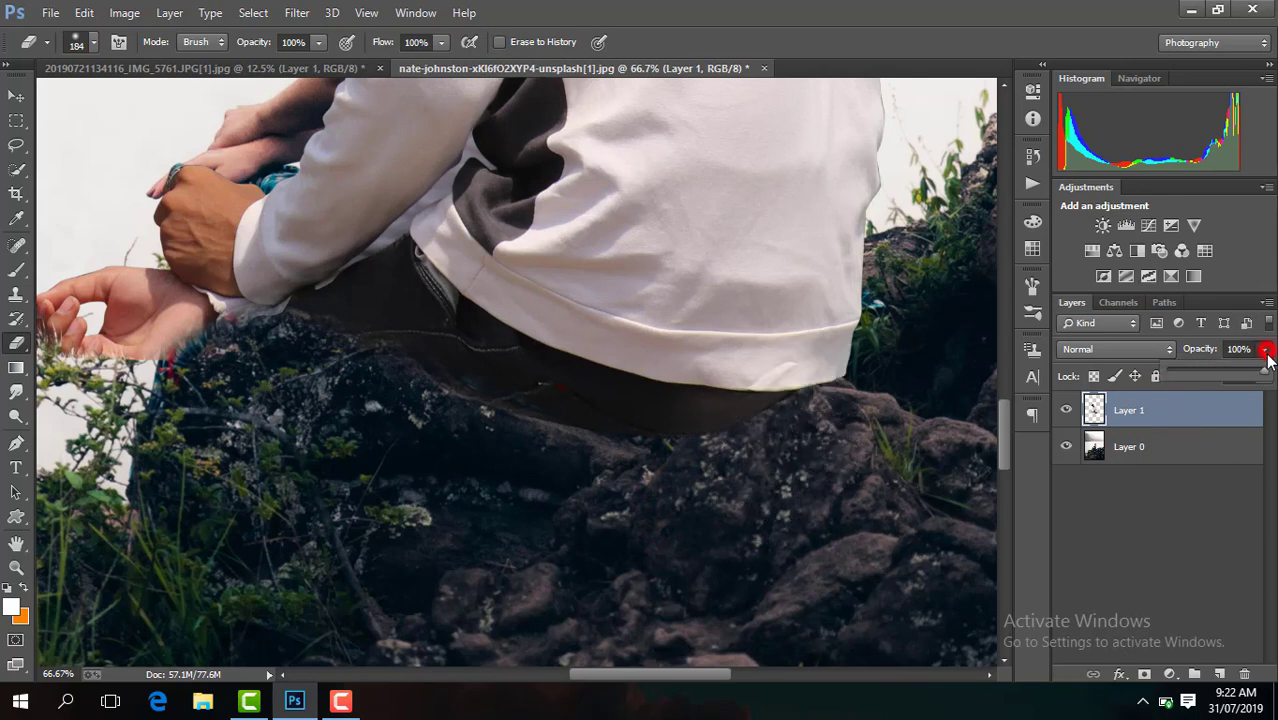
Lower Layer 1's opacity and erase it over the rock's top edge with a hard round brush
drag(1258, 373, 1224, 371)
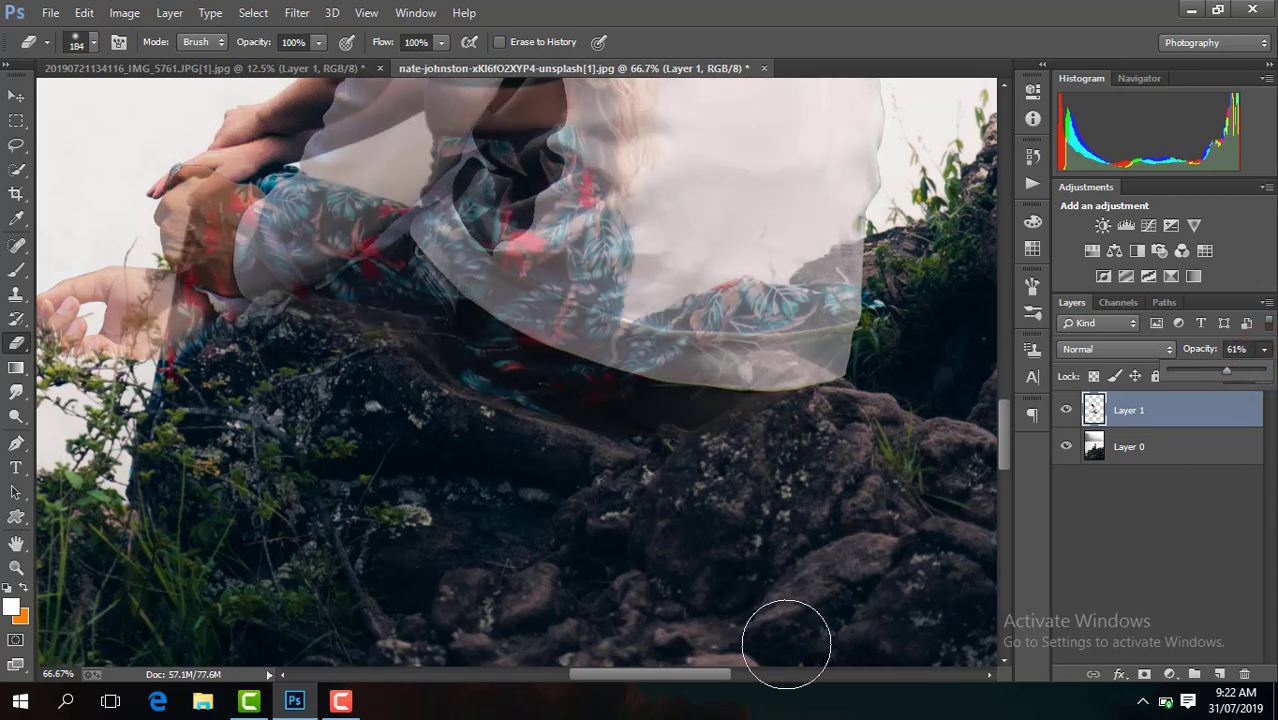
key(ctrl+plus)
key(ctrl+plus)
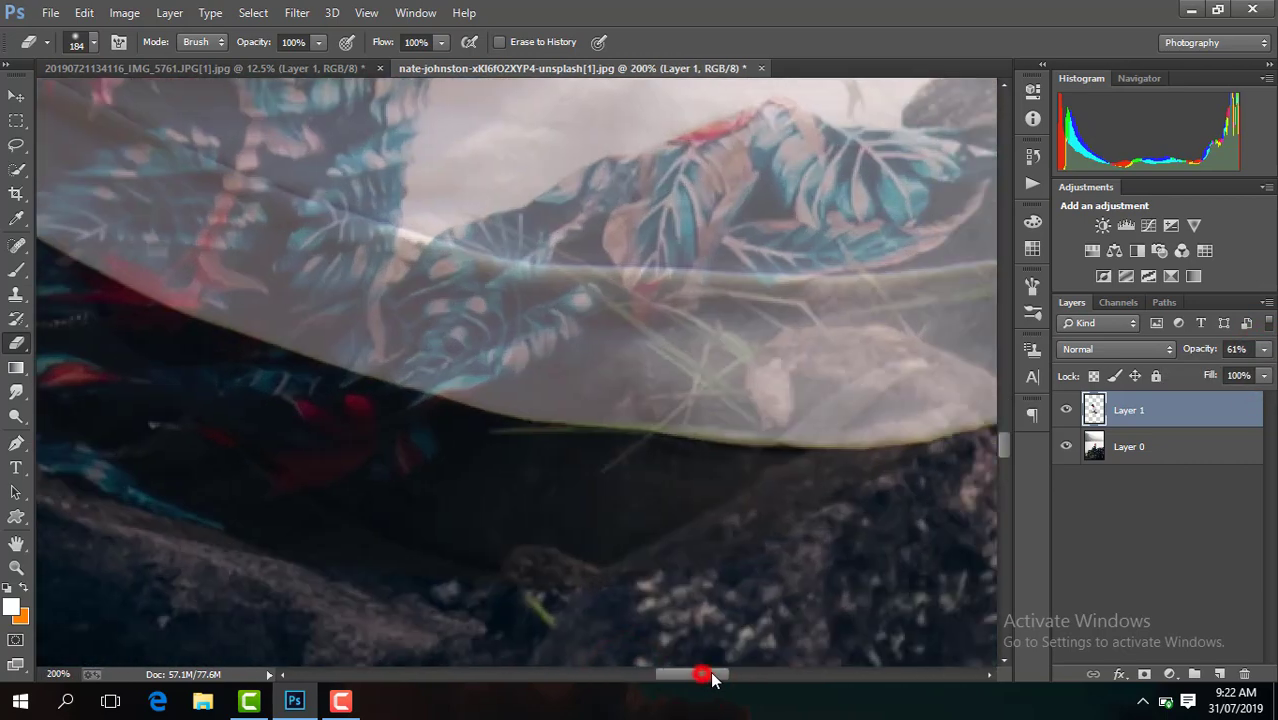
drag(700, 681, 724, 681)
click(93, 41)
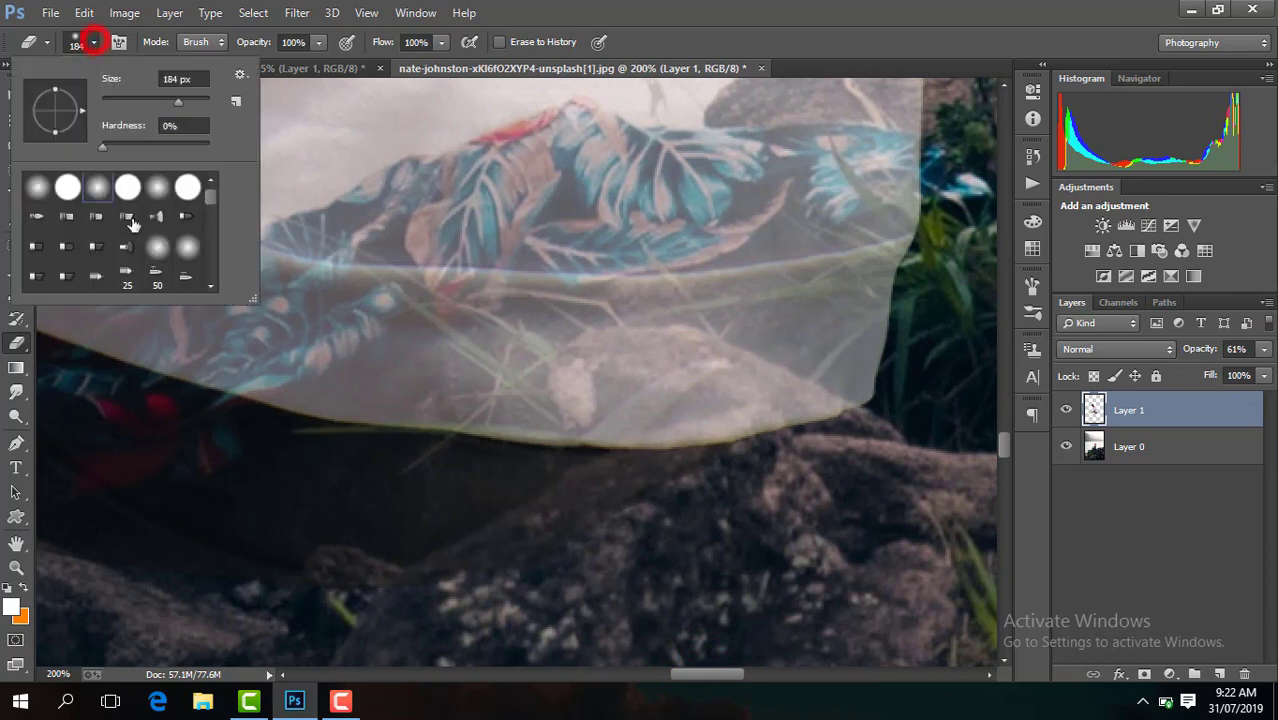
click(127, 187)
click(789, 496)
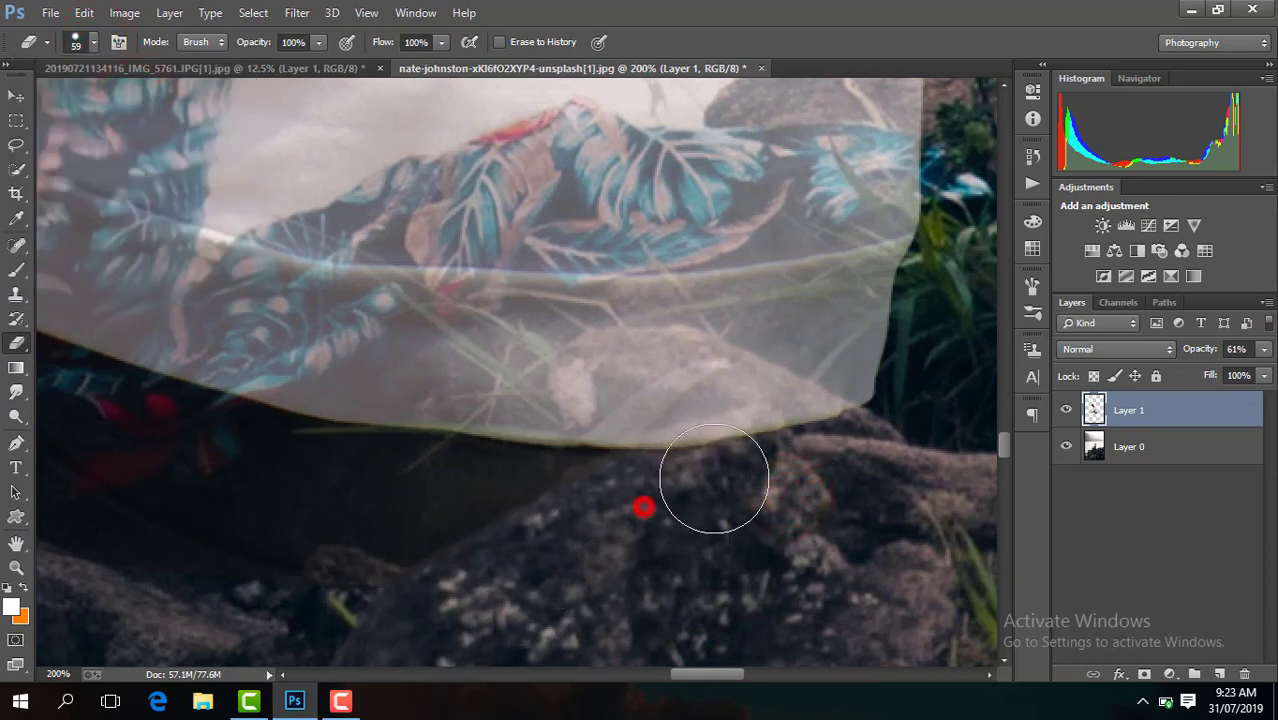
drag(714, 479, 661, 490)
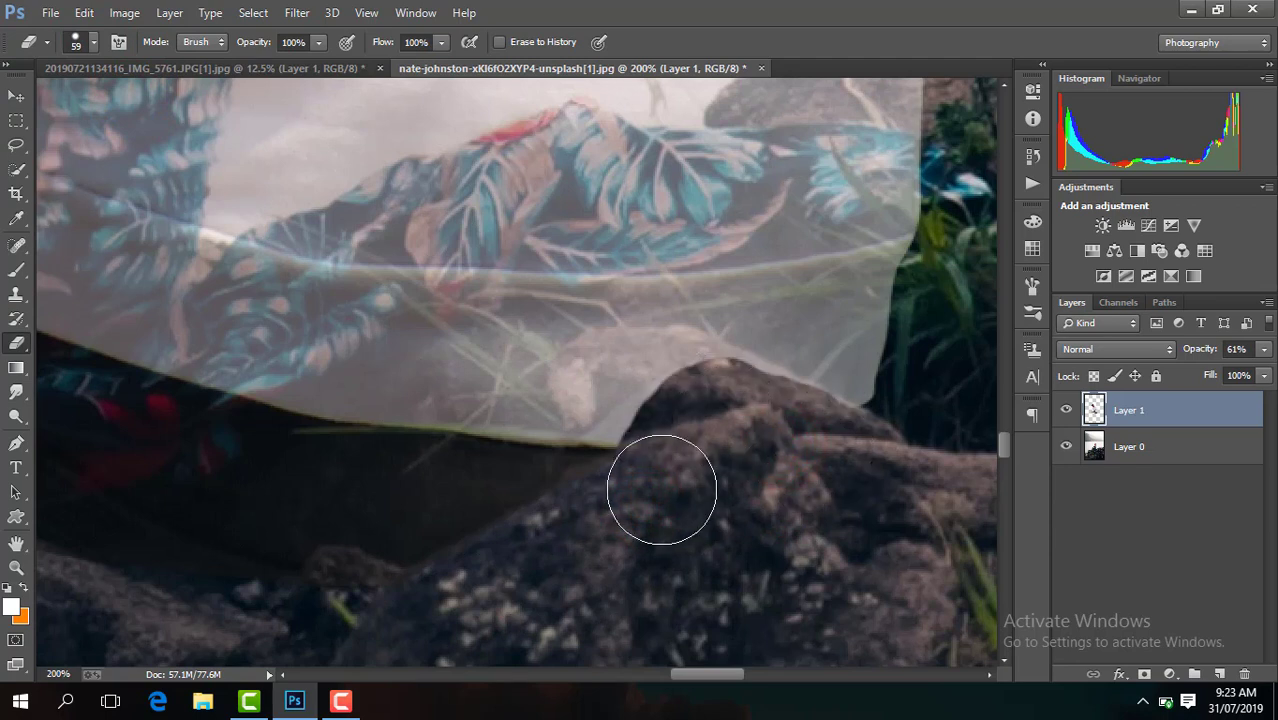
mouse_move(765, 455)
mouse_down()
mouse_move(672, 384)
mouse_move(794, 438)
mouse_up()
mouse_move(661, 432)
mouse_down()
mouse_move(639, 391)
mouse_move(628, 472)
mouse_up()
Restore Layer 1 to 100% opacity and zoom in on the rocks below the man
key(ctrl+minus)
key(ctrl+minus)
key(ctrl+minus)
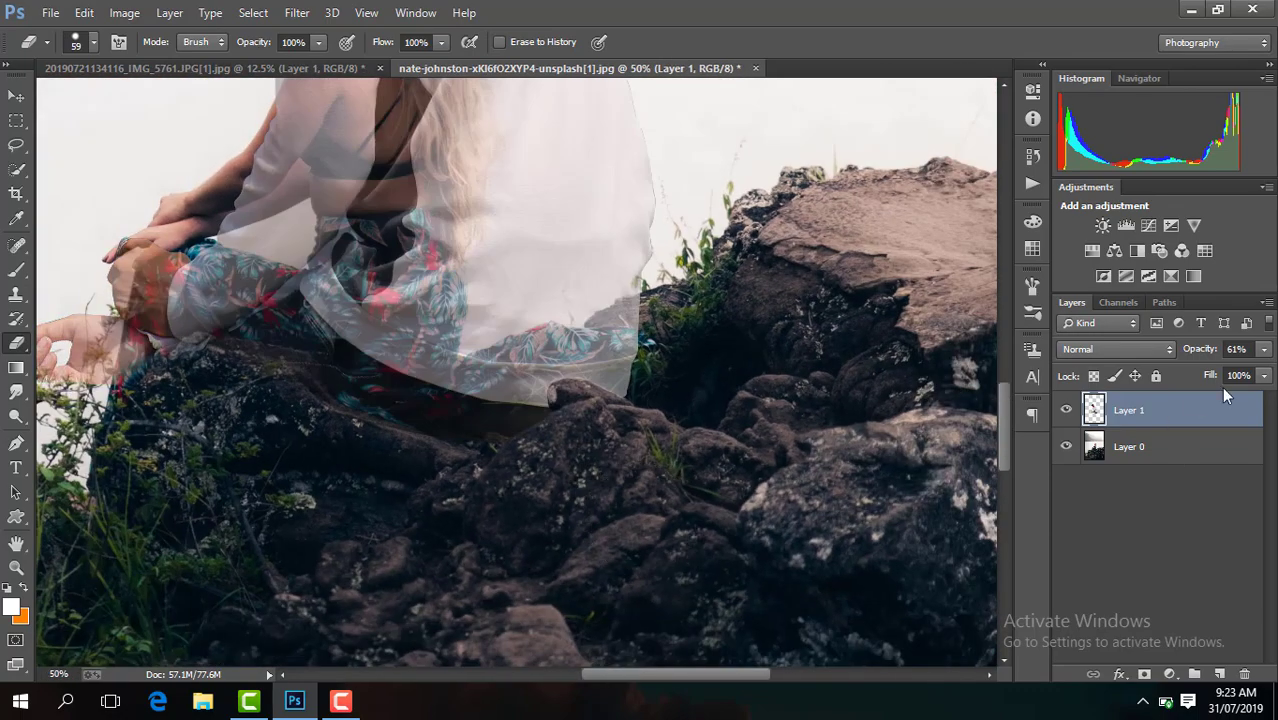
drag(1234, 367, 1237, 373)
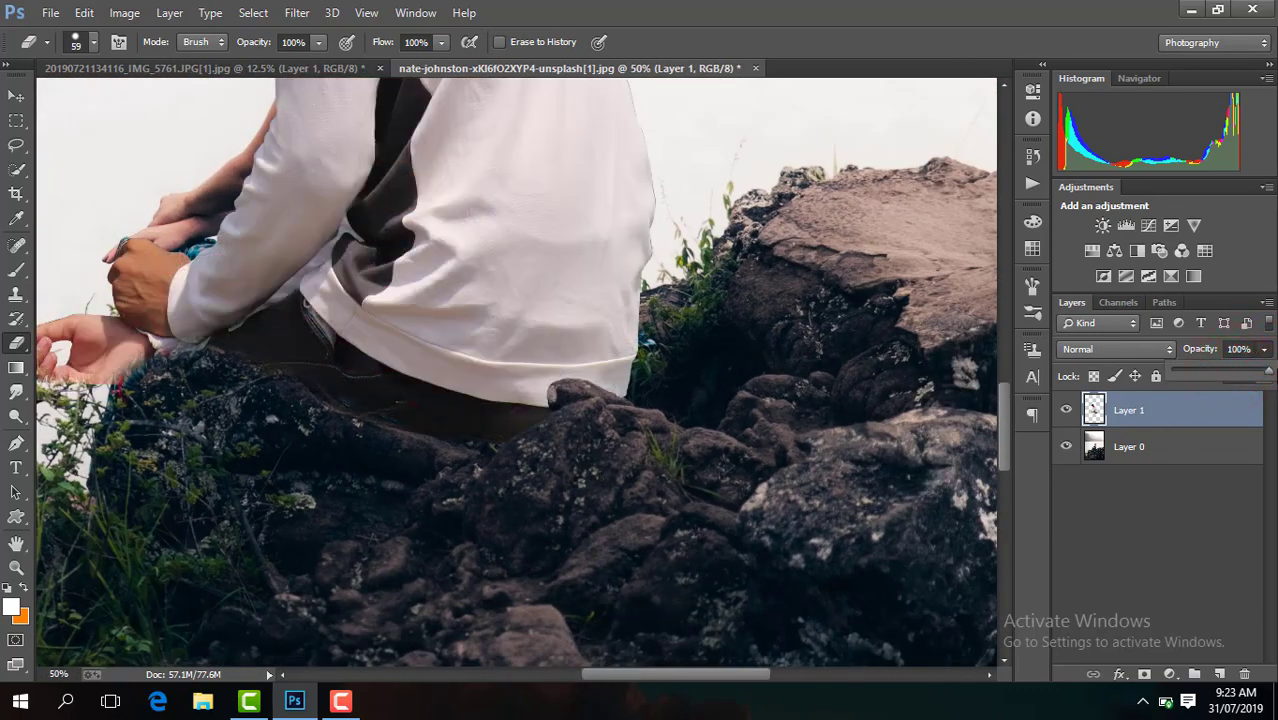
key(ctrl+minus)
key(ctrl+minus)
key(ctrl+minus)
key(ctrl+minus)
key(ctrl+minus)
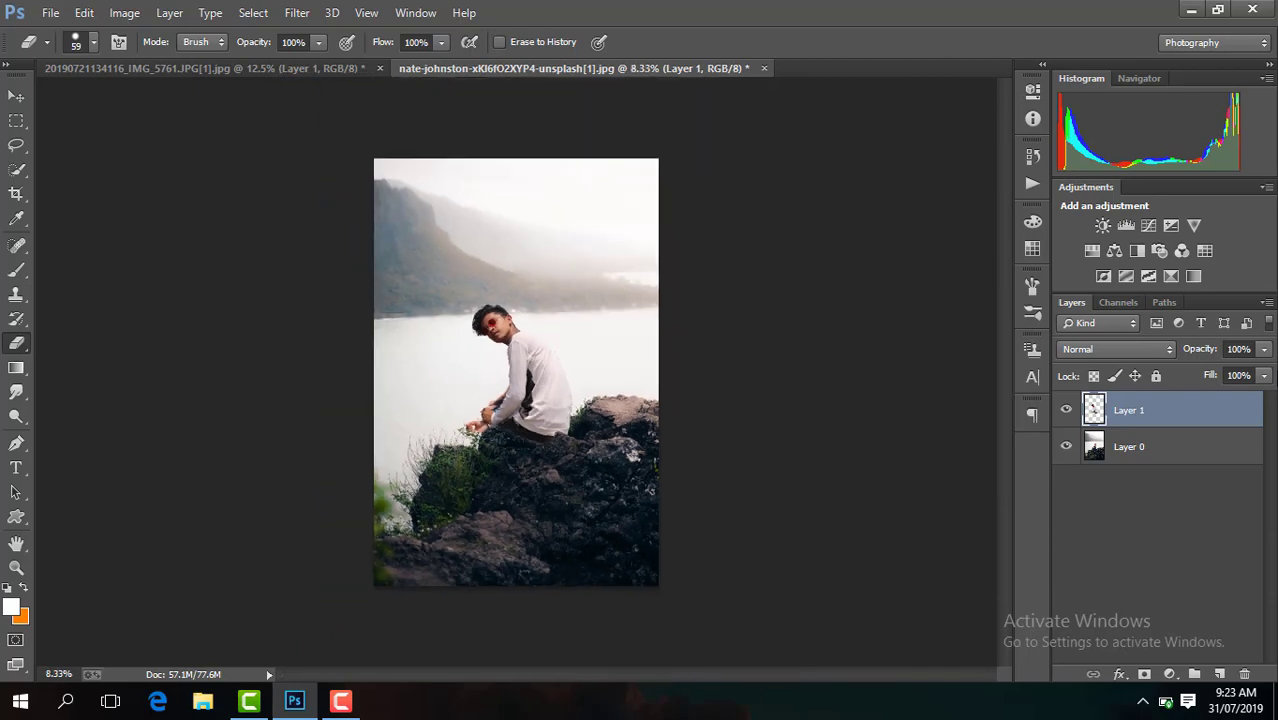
key(ctrl+plus)
key(ctrl+plus)
key(ctrl+plus)
key(ctrl+plus)
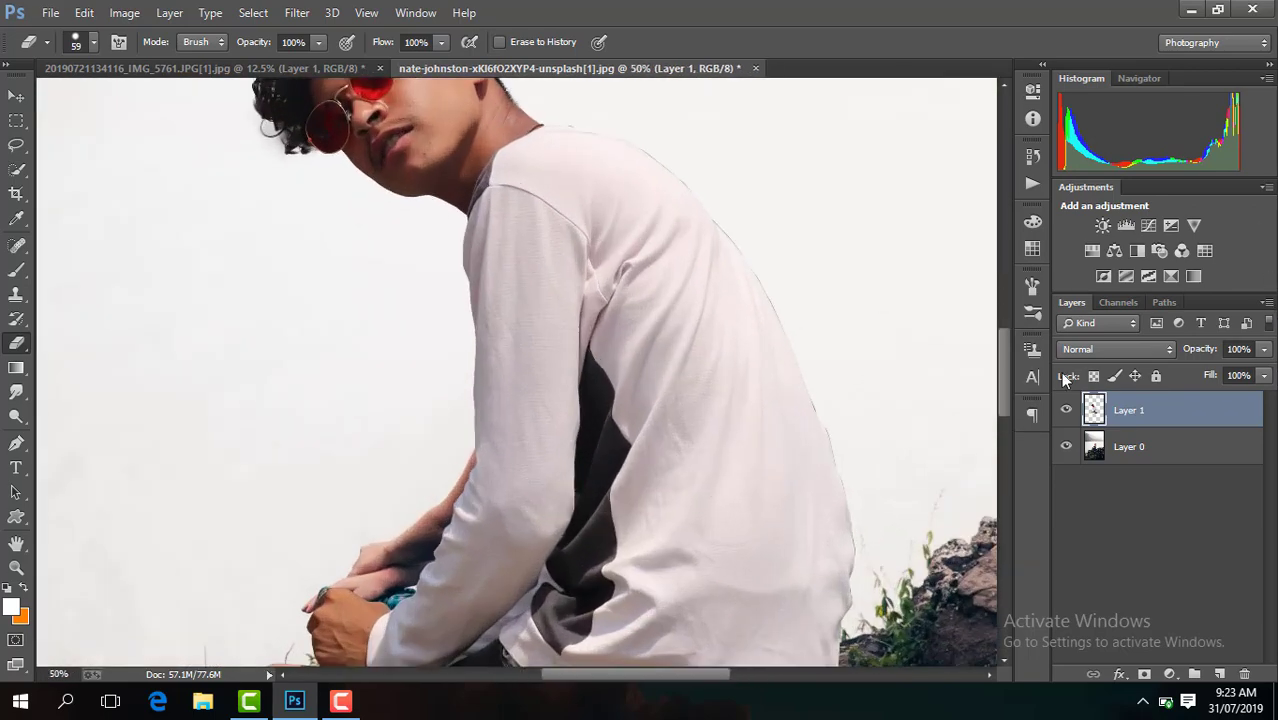
drag(1007, 383, 1010, 480)
Add Layer 2, move it above Layer 1, and clip it to Layer 1
click(1186, 450)
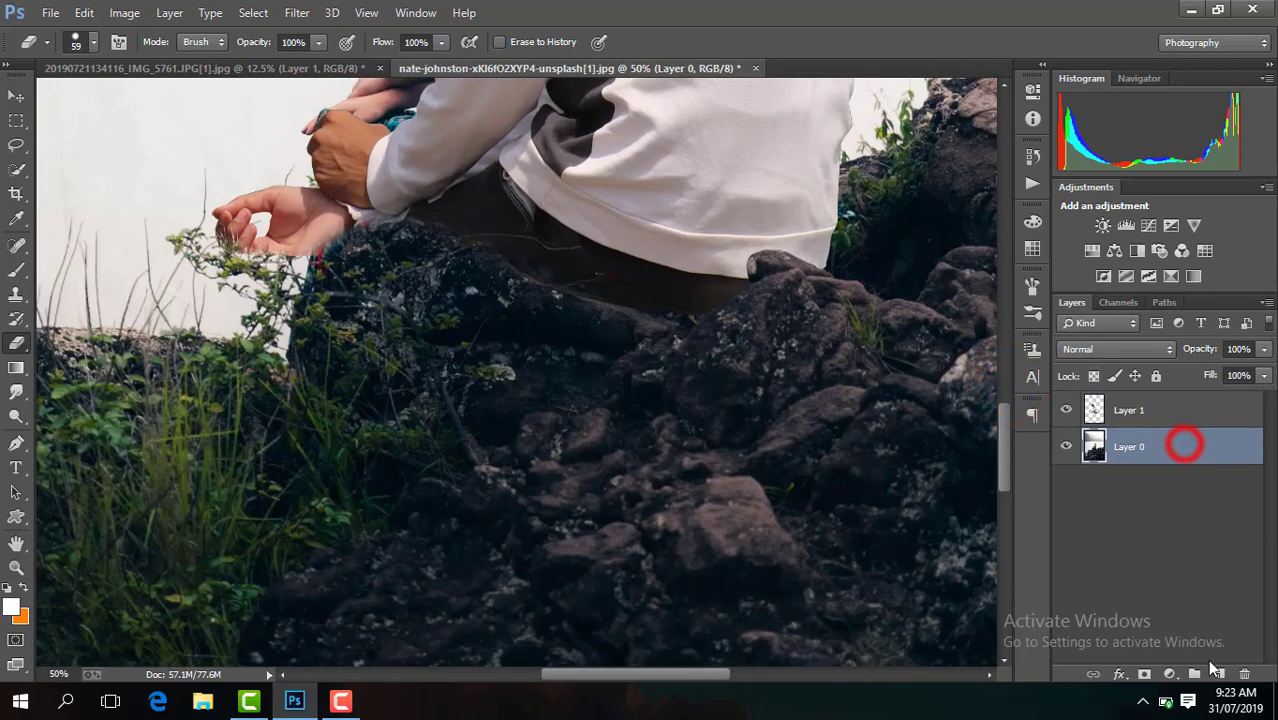
click(1219, 672)
drag(1174, 450, 1174, 405)
right_click(1174, 410)
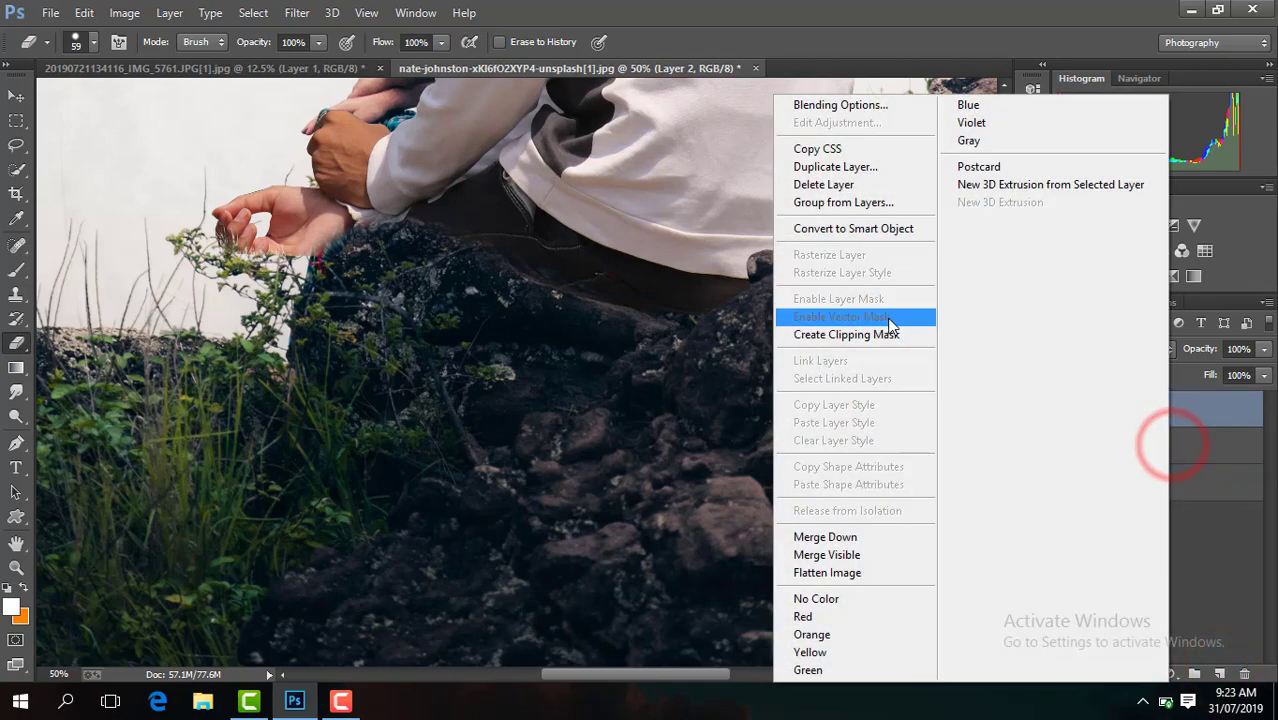
click(891, 341)
Set the foreground colour to black and select a 489 px Brush tool
click(11, 607)
click(827, 486)
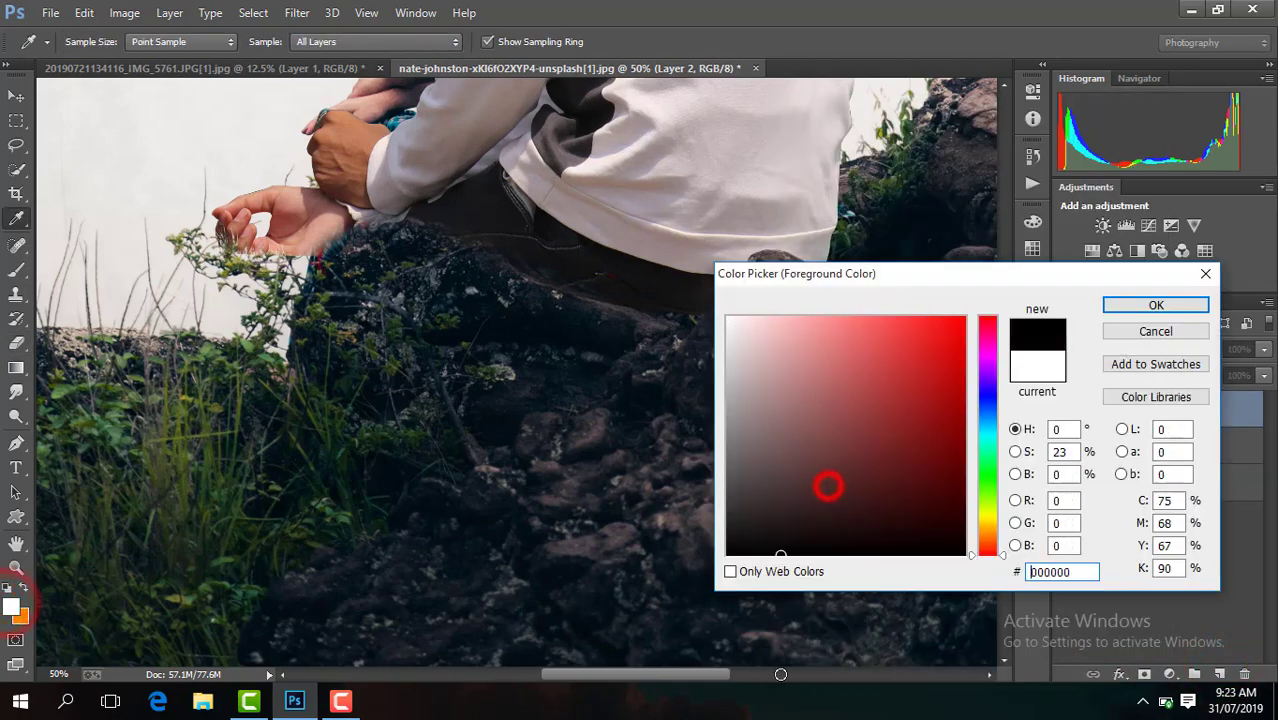
key(Return)
click(92, 41)
click(192, 109)
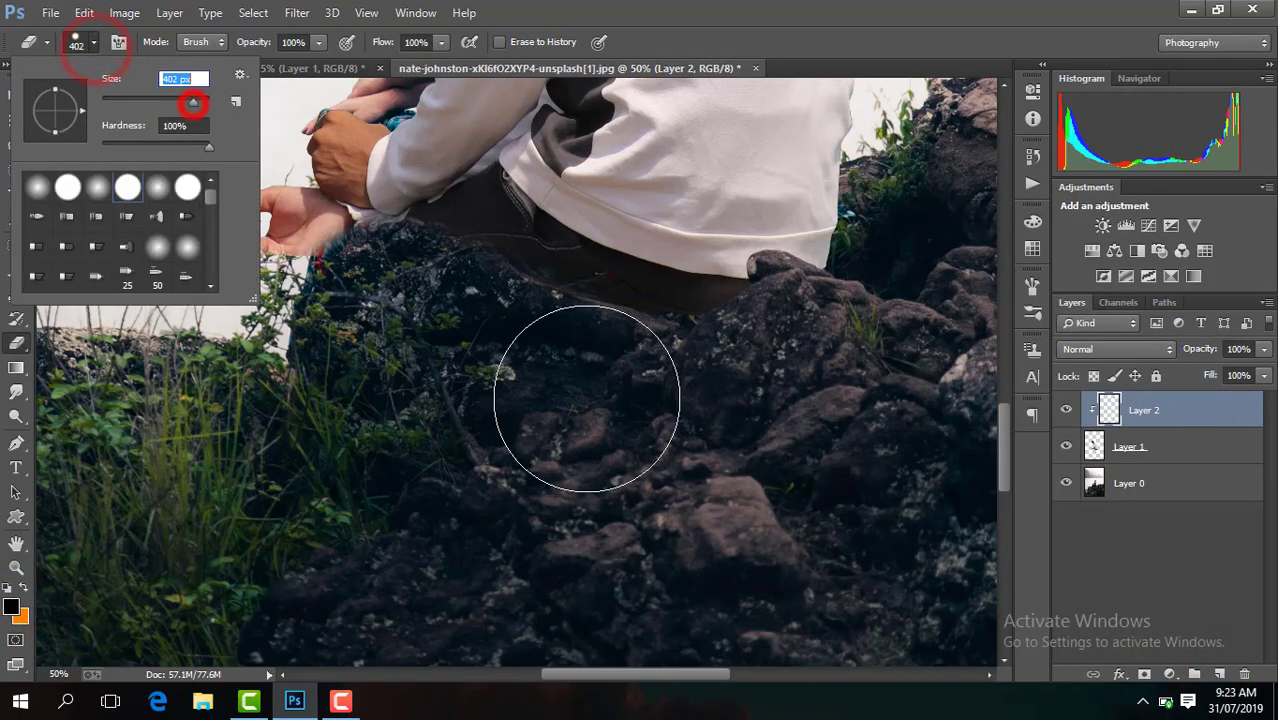
click(822, 412)
click(808, 366)
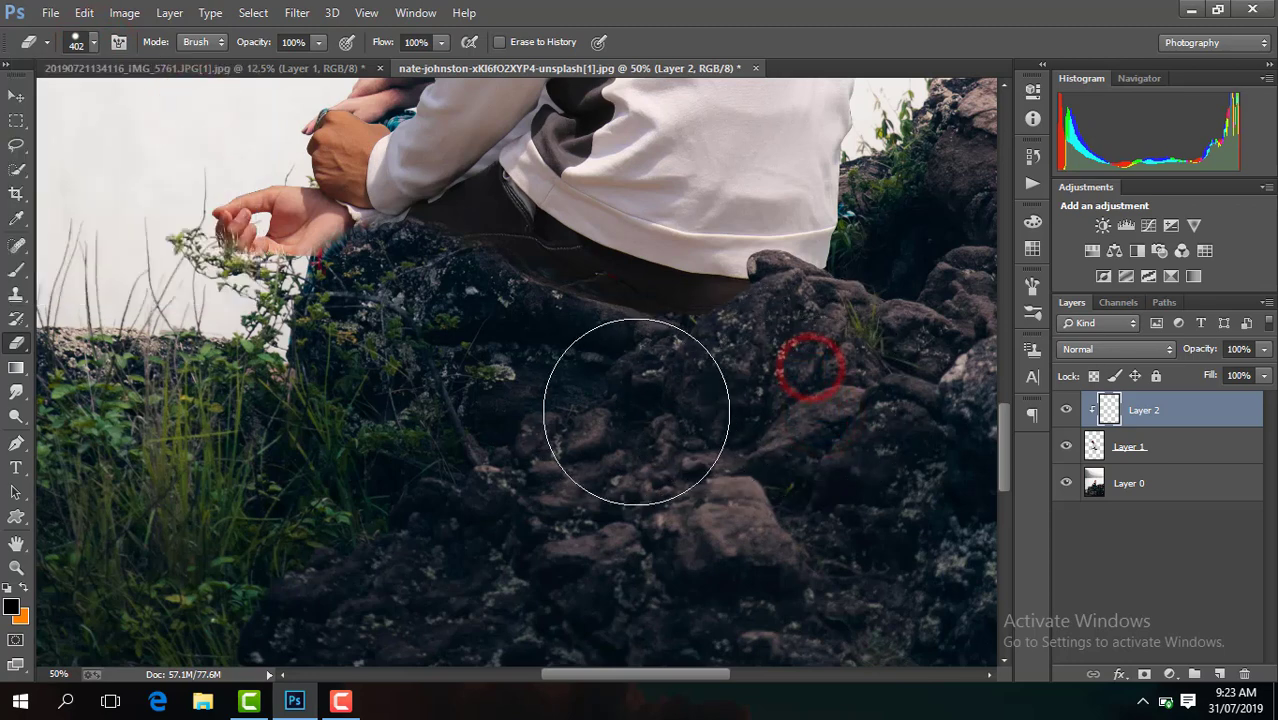
click(16, 266)
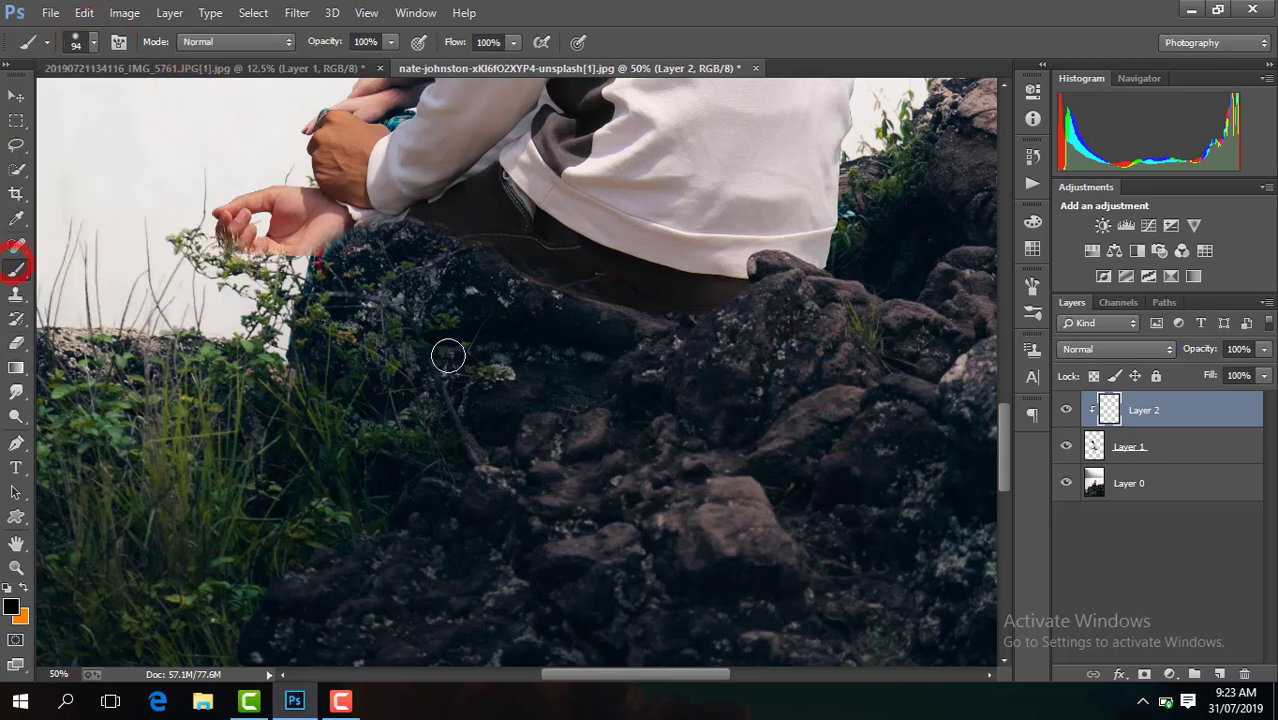
click(92, 41)
click(200, 106)
click(727, 420)
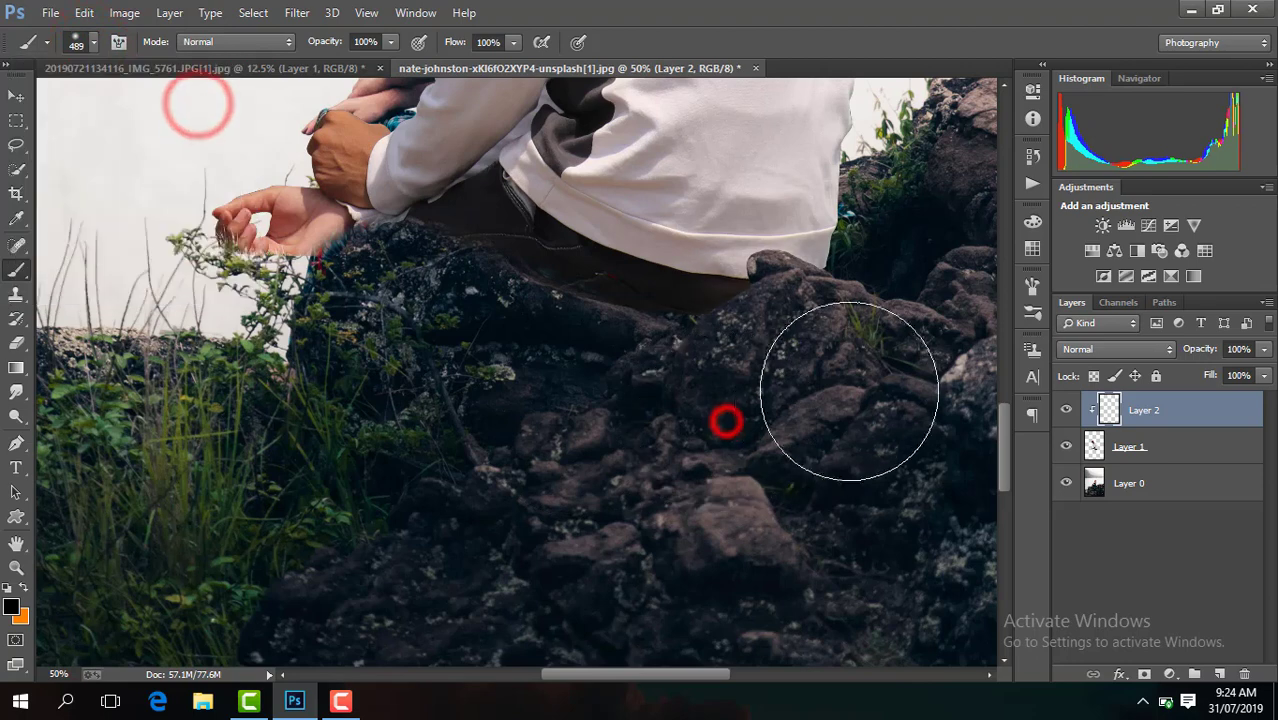
Paint black over the grass and rocks, enlarging the brush to 1842 px
drag(474, 357, 283, 383)
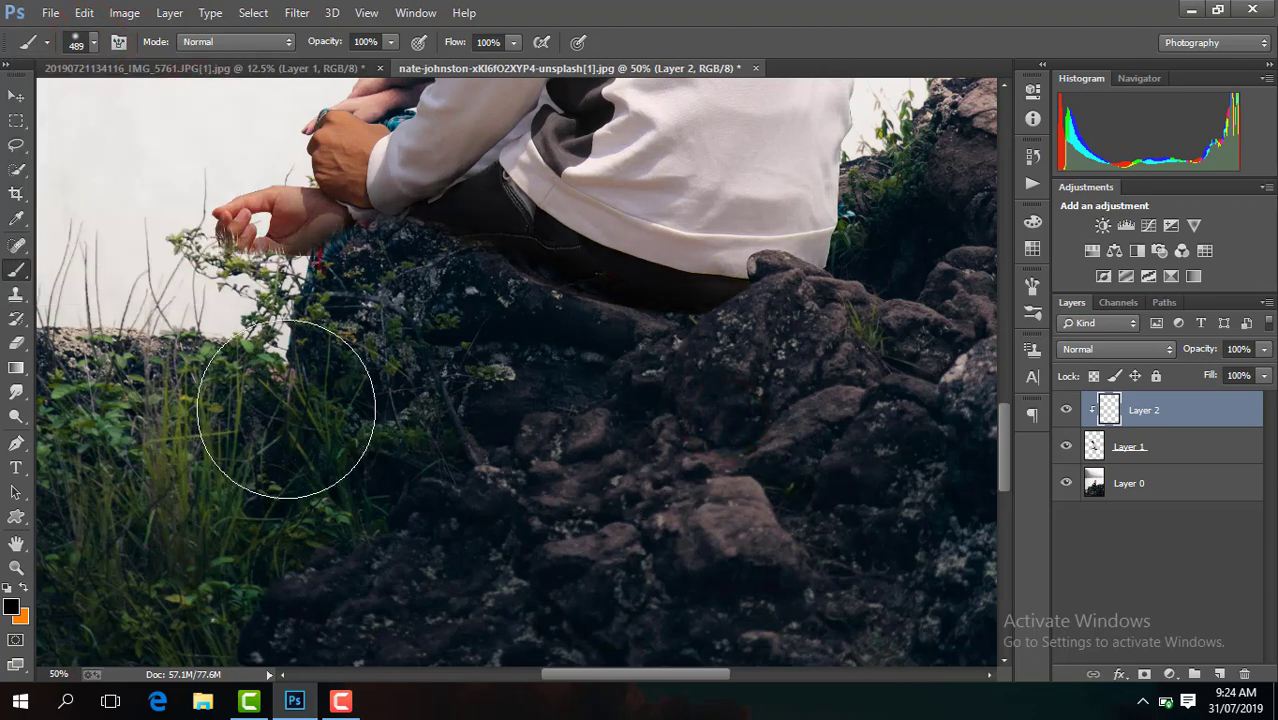
click(222, 376)
click(596, 476)
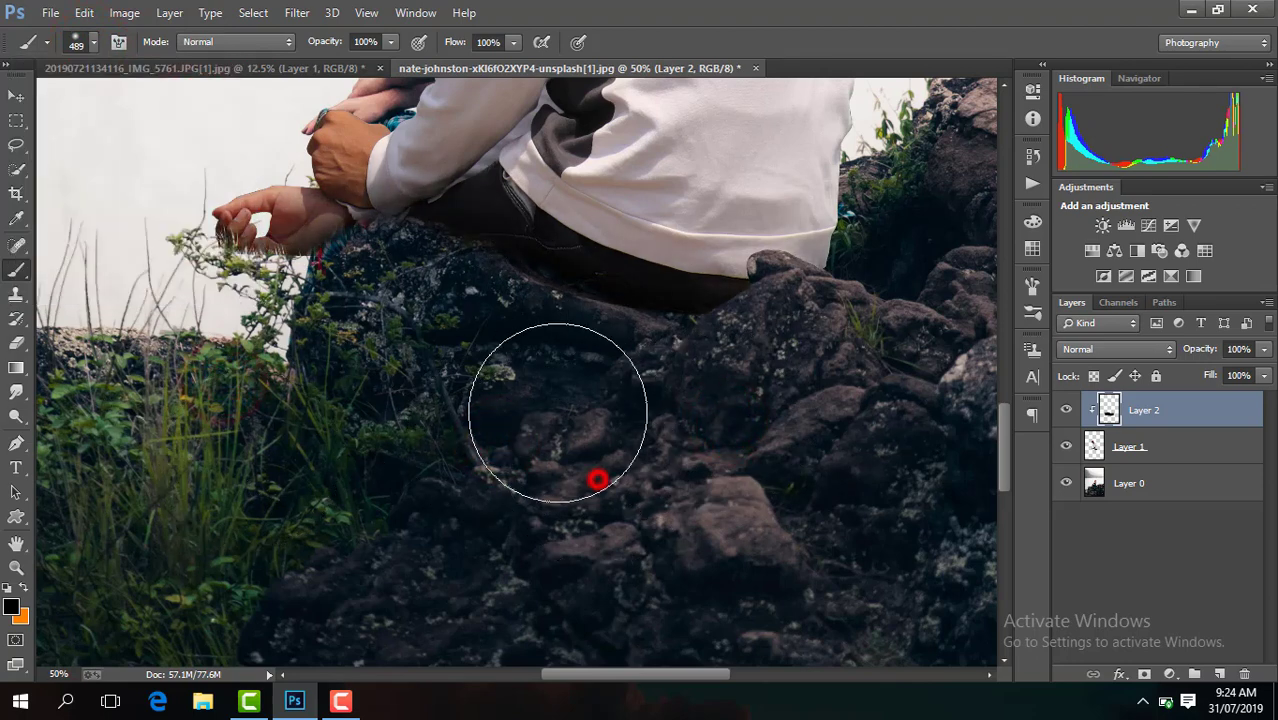
key(ctrl+minus)
click(86, 42)
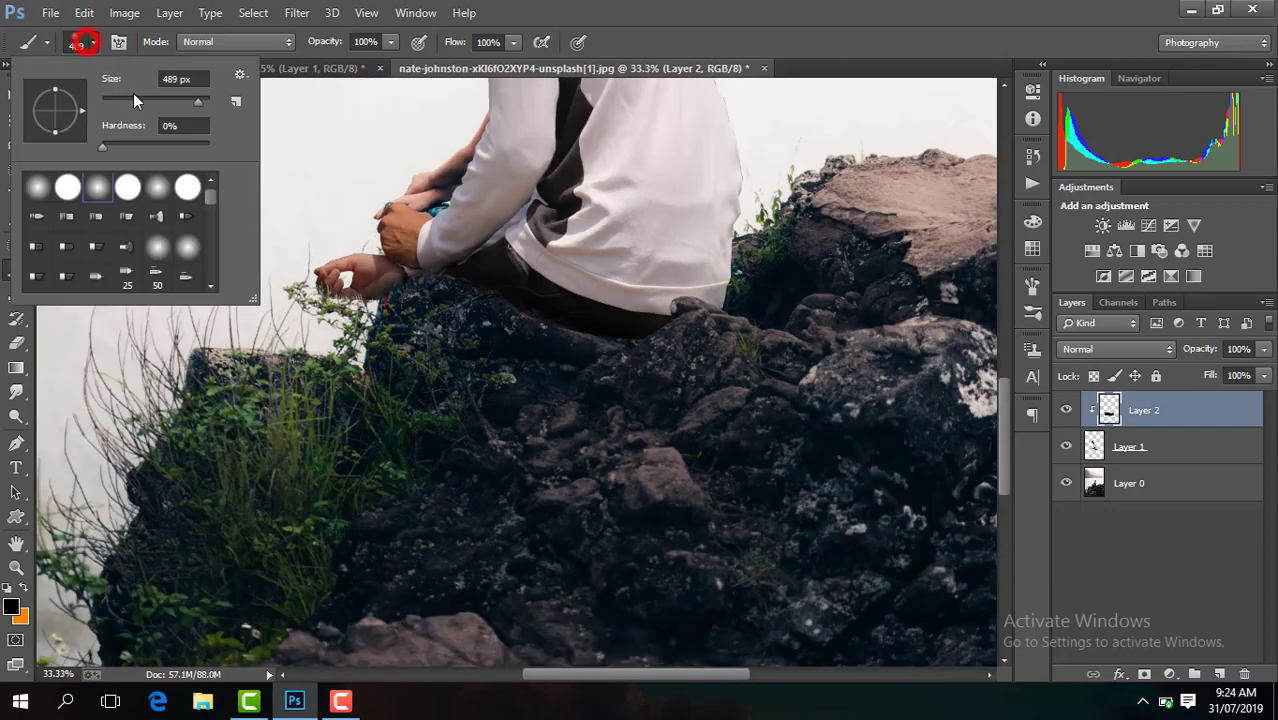
click(203, 112)
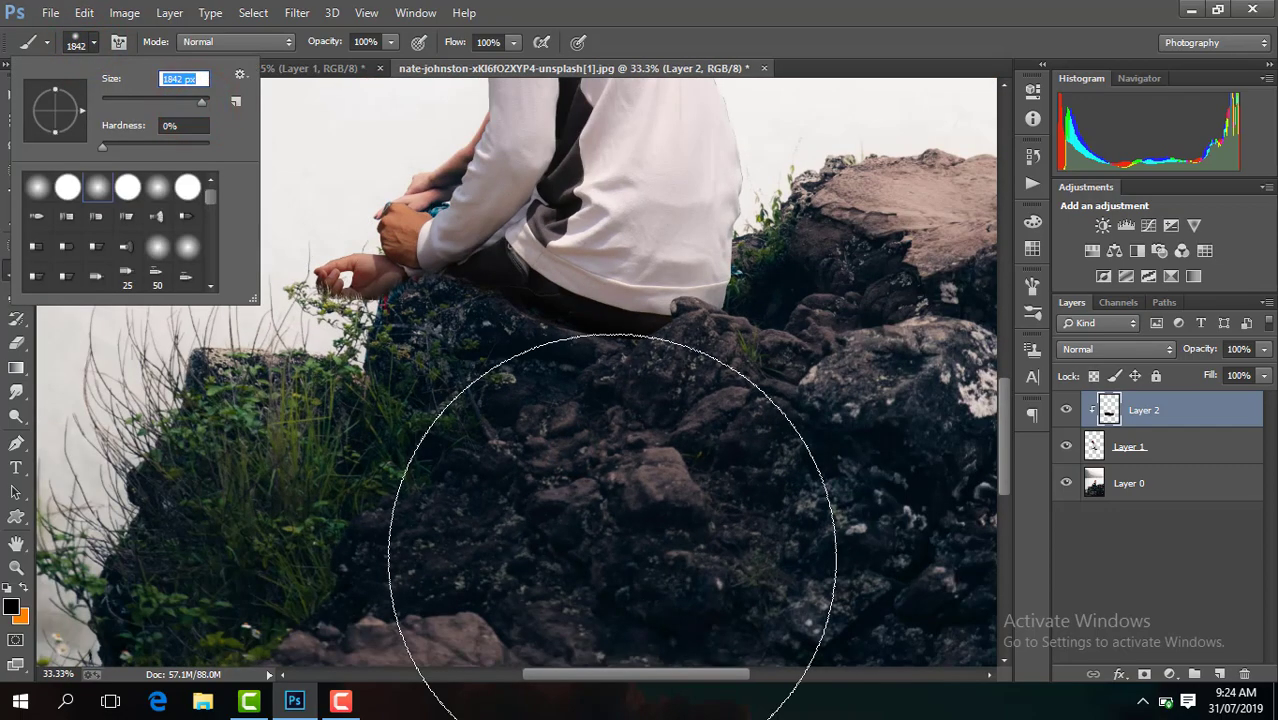
key(Return)
key(ctrl+minus)
click(605, 522)
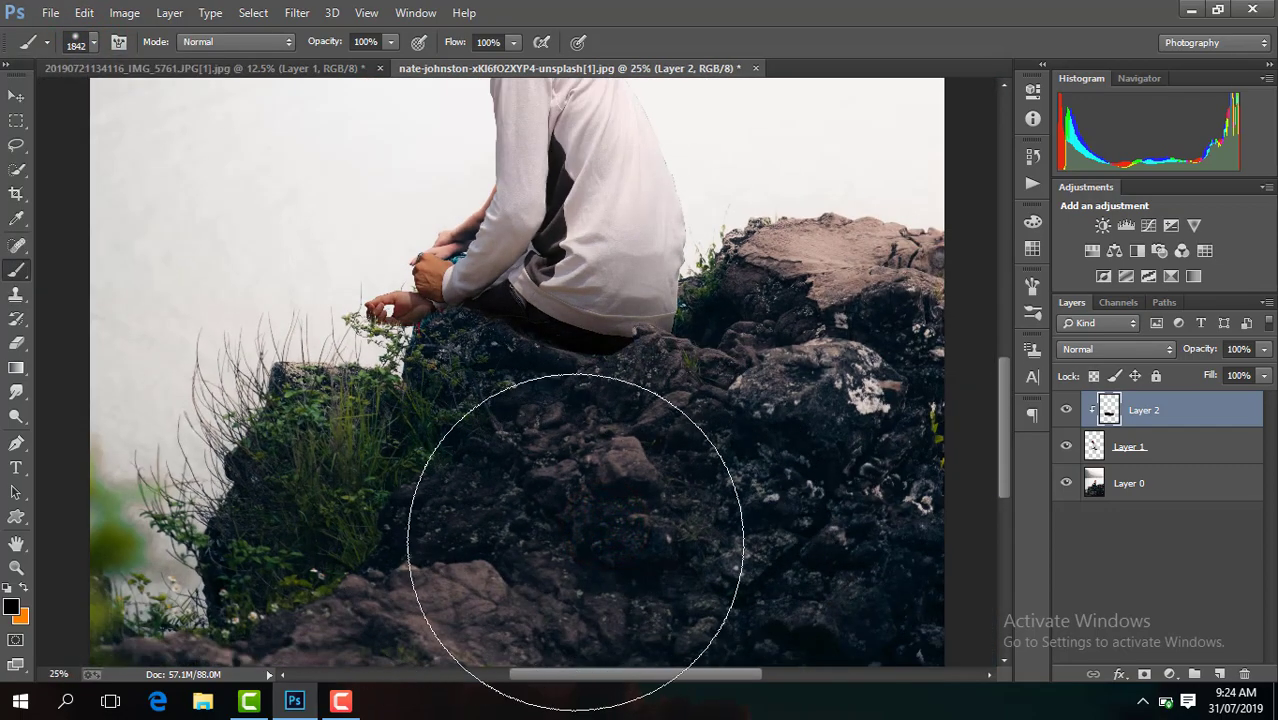
click(884, 394)
click(755, 516)
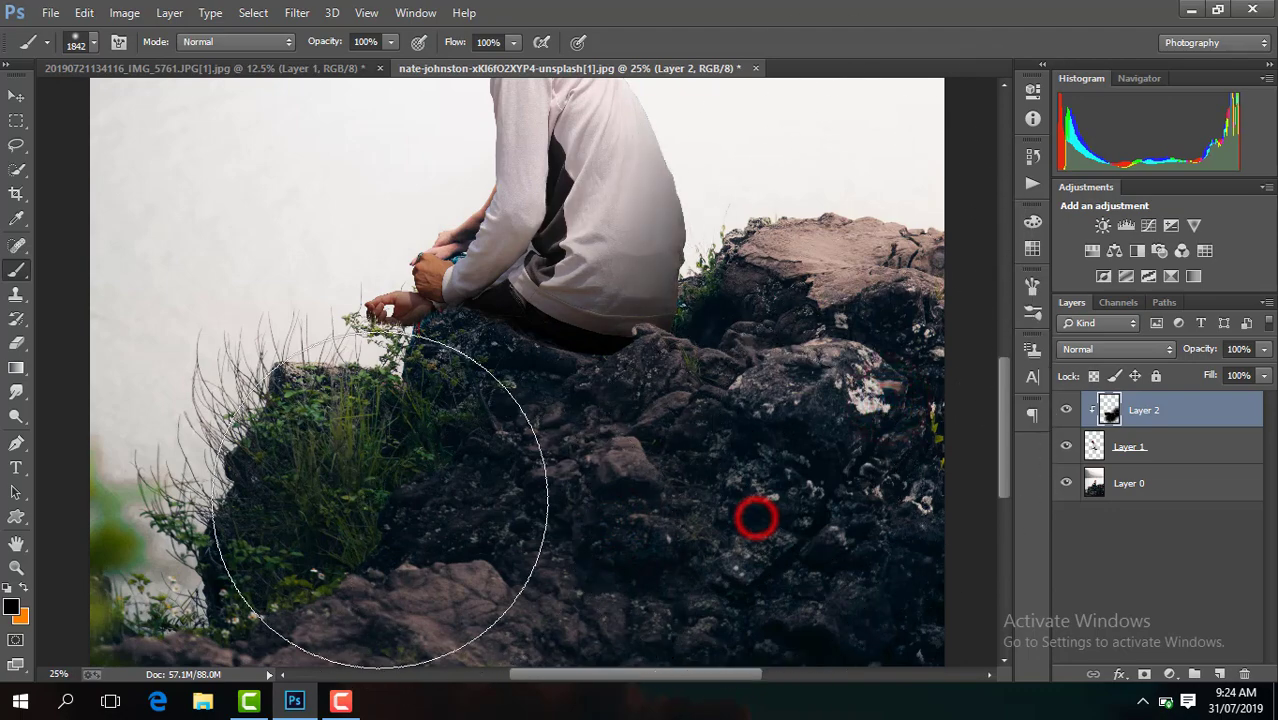
Compare the shading by toggling Layer 2, then add an empty Layer 3 above Layer 0
key(ctrl+minus)
key(ctrl+minus)
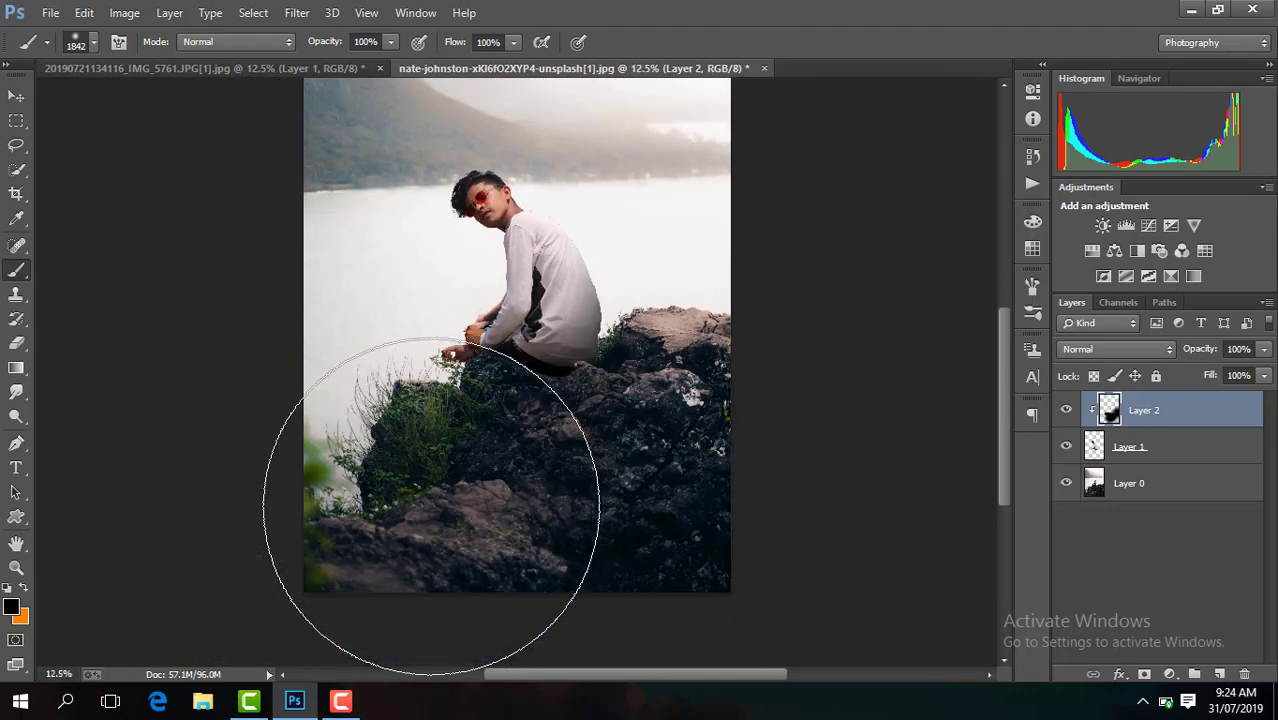
key(ctrl+minus)
click(1065, 410)
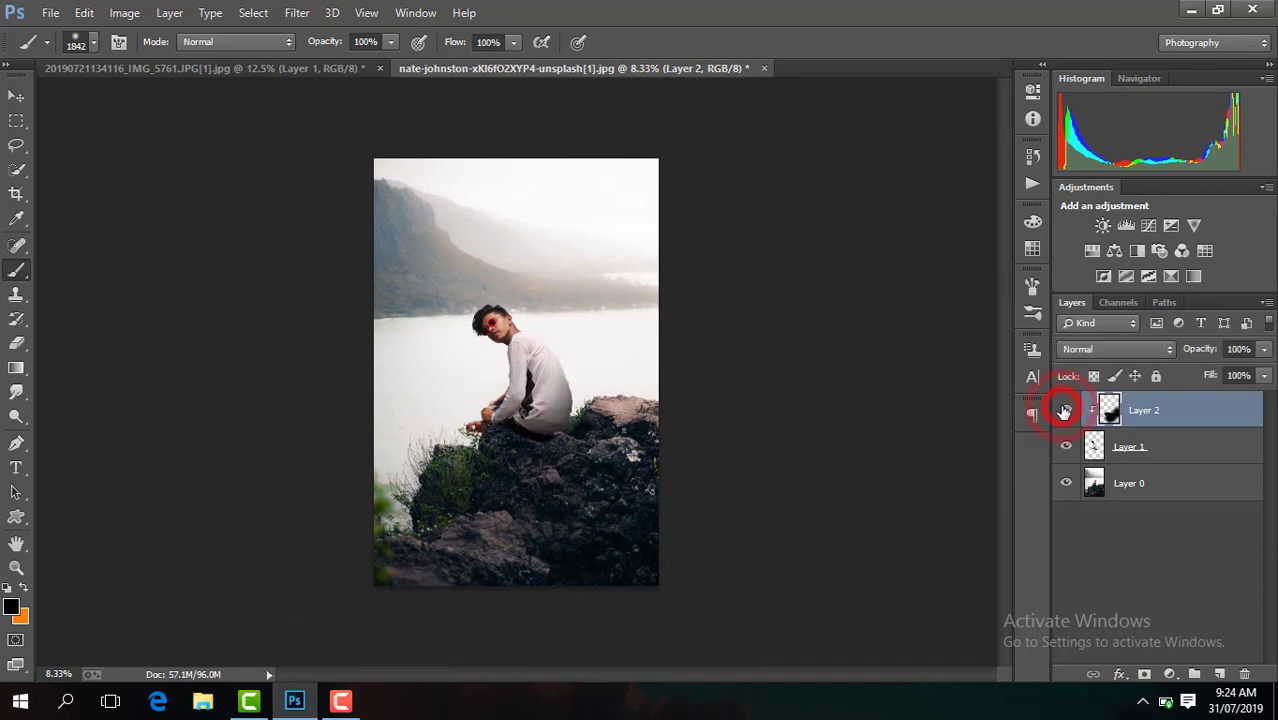
key(ctrl+plus)
key(ctrl+plus)
key(ctrl+plus)
key(ctrl+plus)
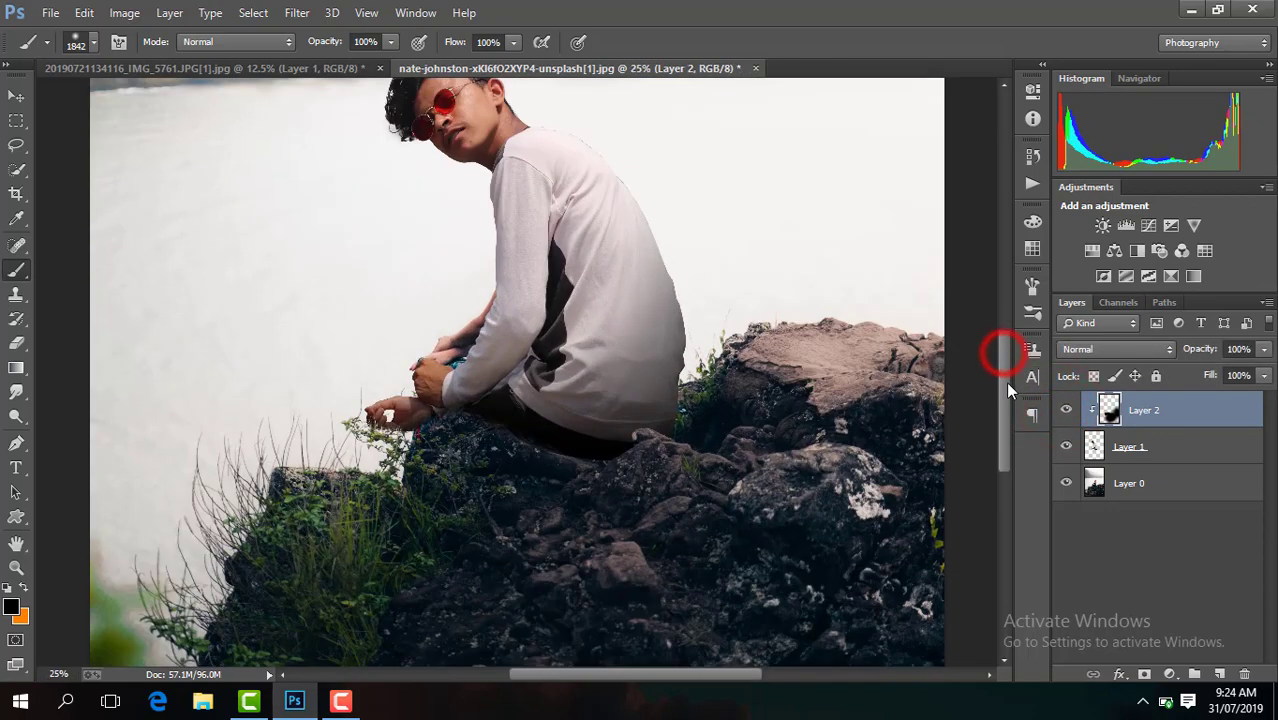
drag(1005, 381, 1008, 418)
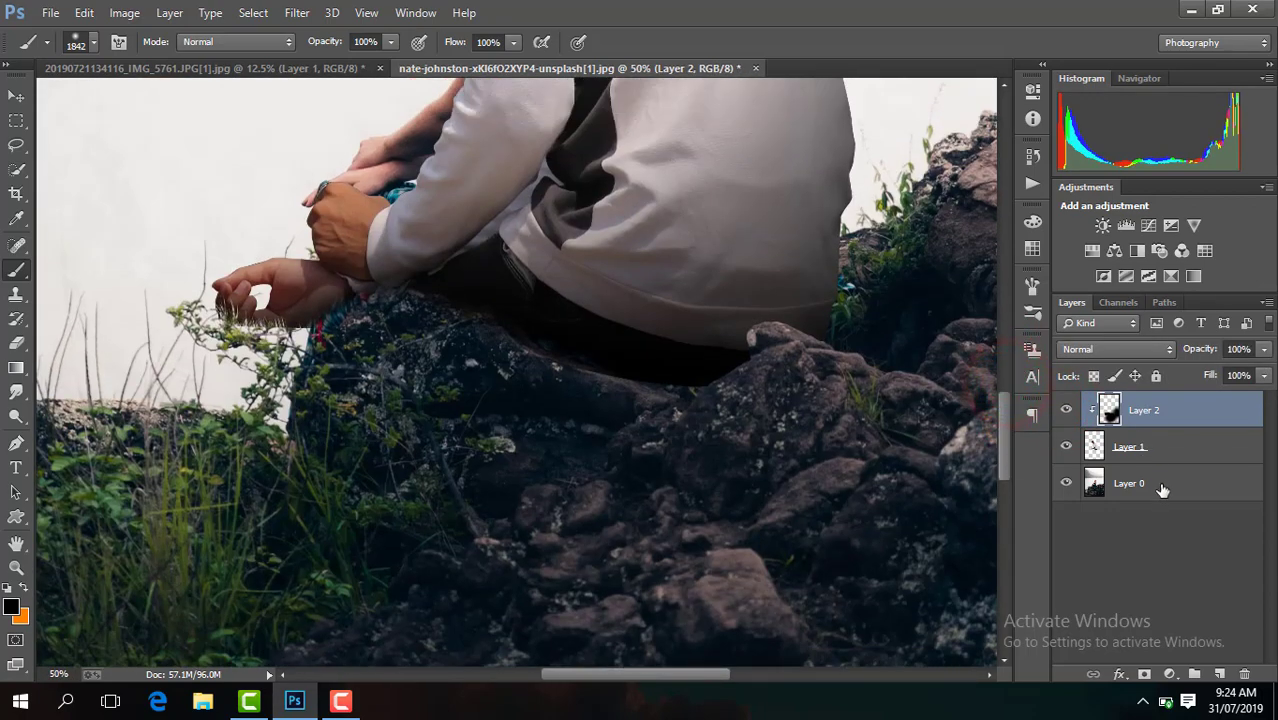
click(1162, 486)
click(1220, 673)
Set the soft black brush size to 402 px, first trying 181 px
key(ctrl+minus)
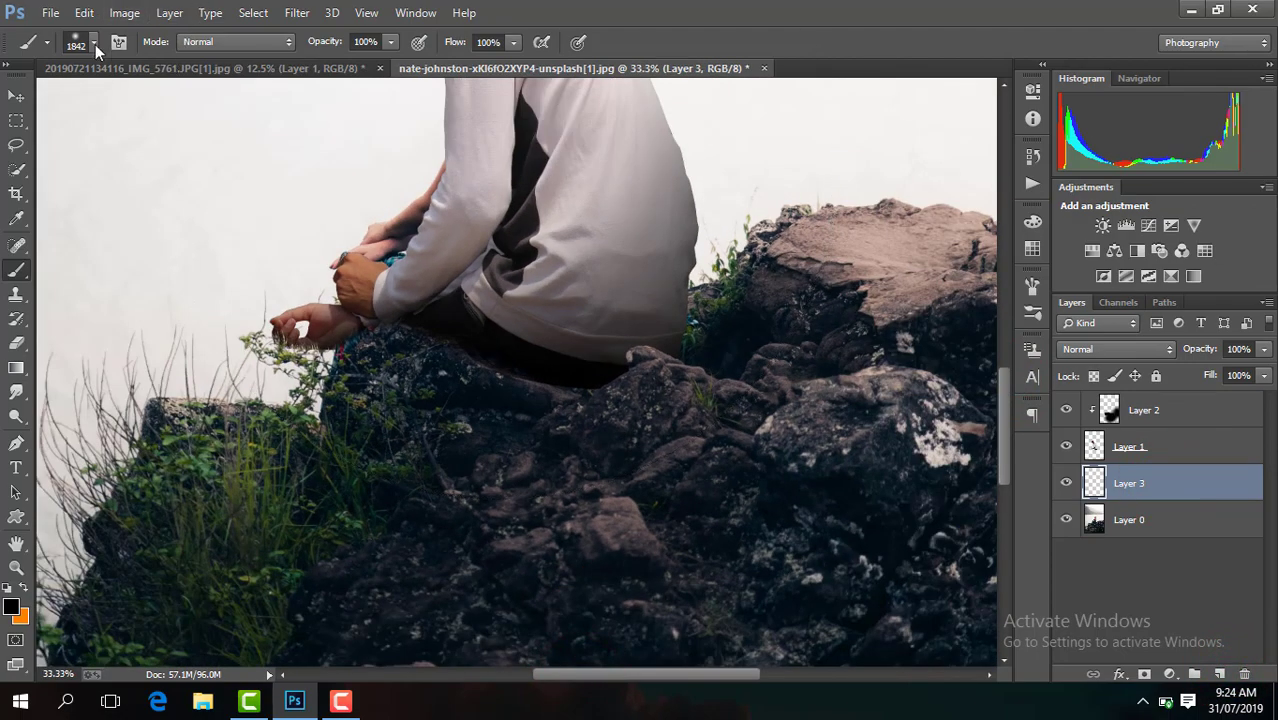
click(93, 42)
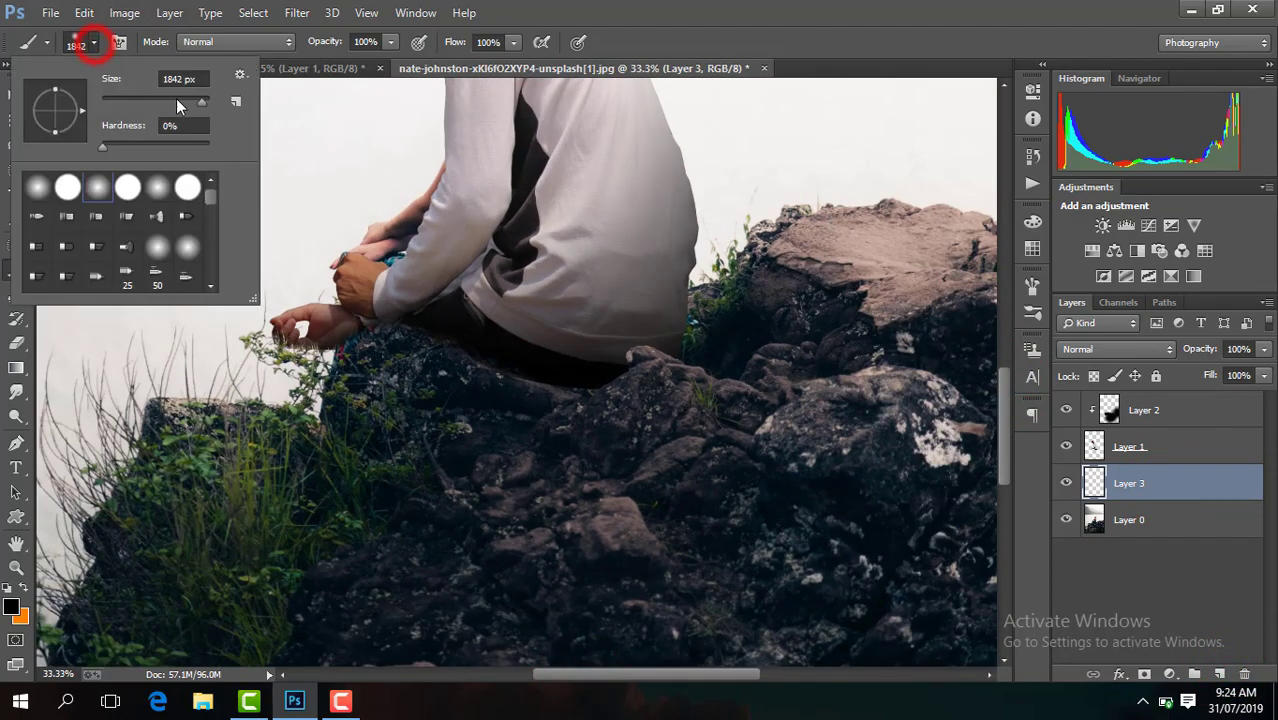
double_click(177, 77)
text(181)
key(Return)
key(ctrl+plus)
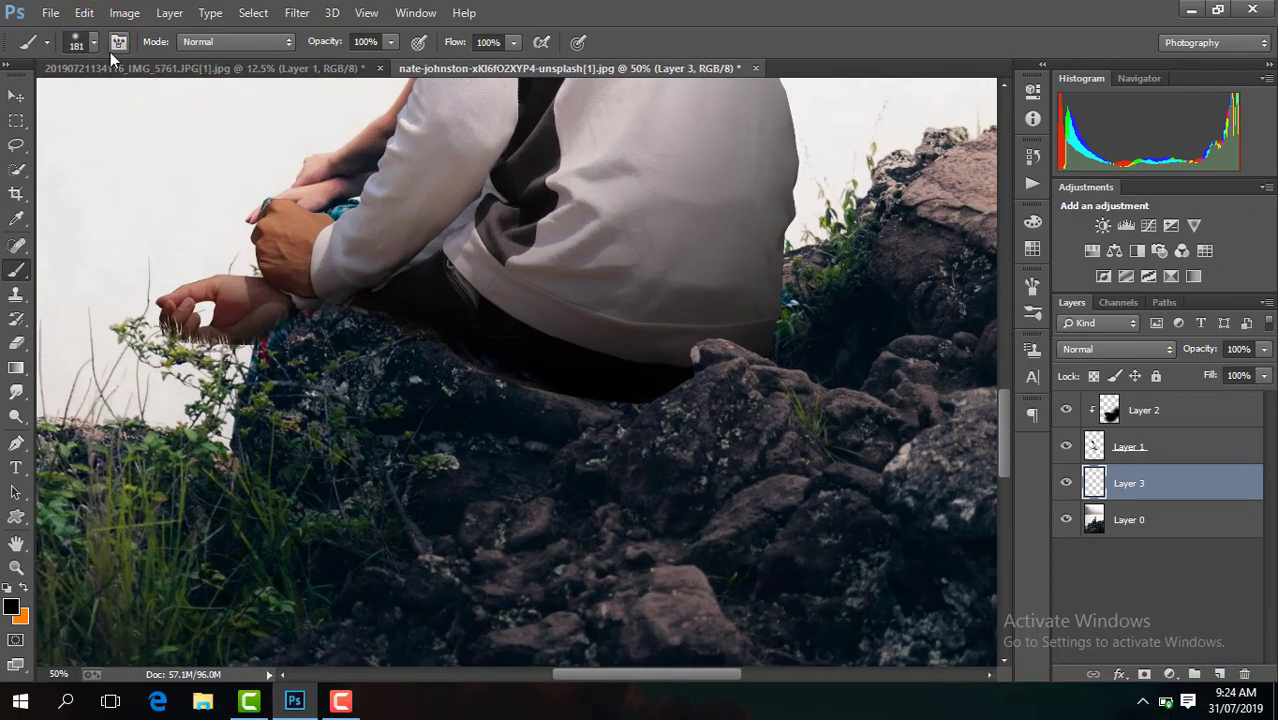
click(93, 42)
drag(176, 102, 193, 102)
click(605, 320)
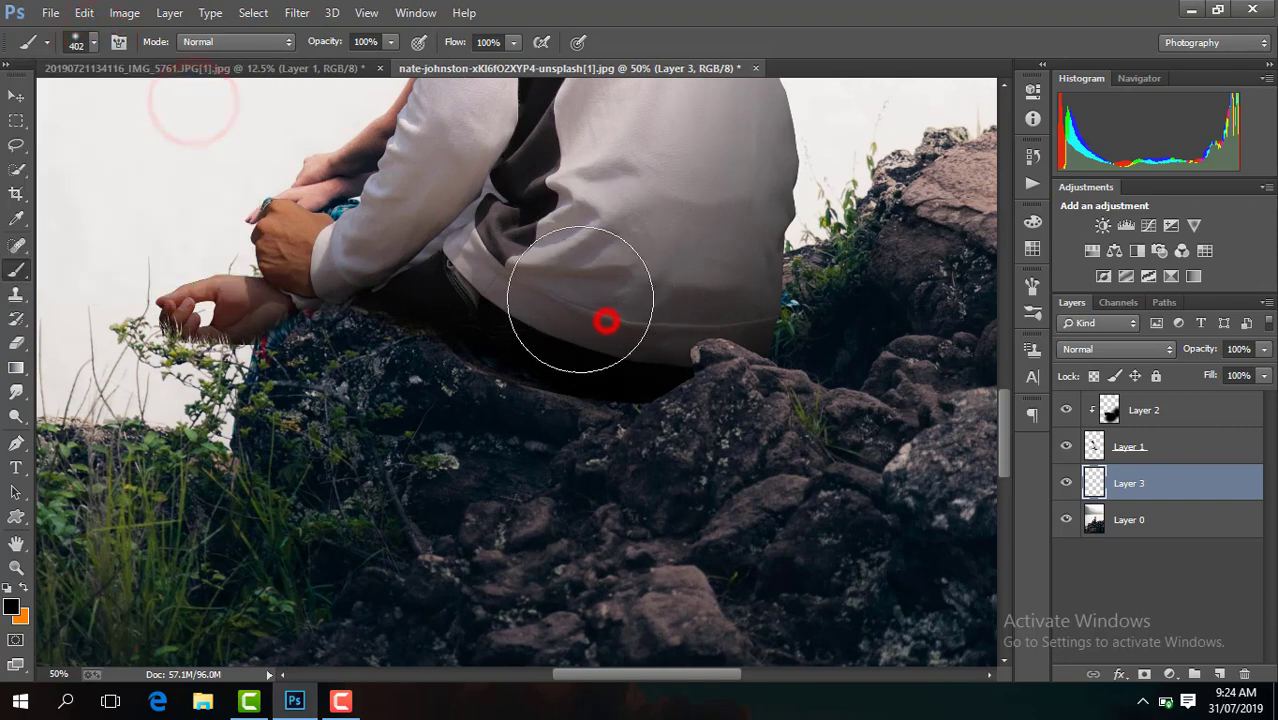
Paint soft black shading along the bottom of the shirt, undoing the stroke behind the arm
drag(330, 165, 258, 201)
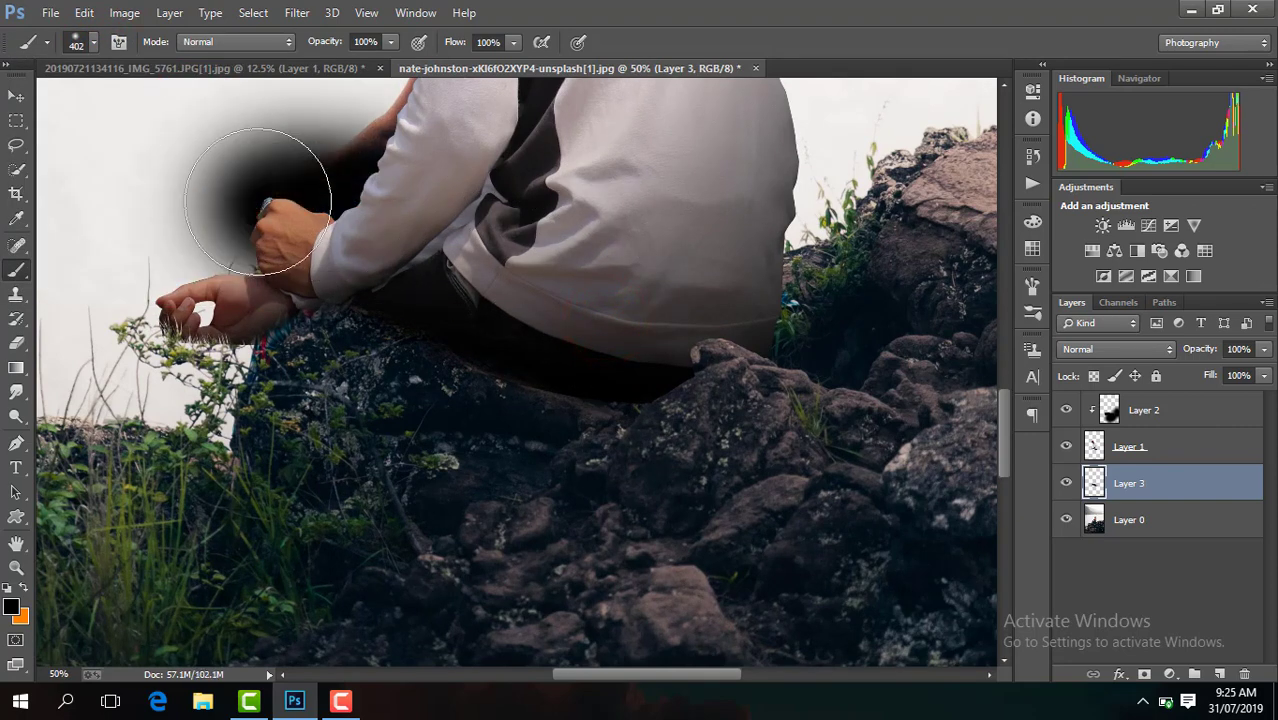
key(ctrl+z)
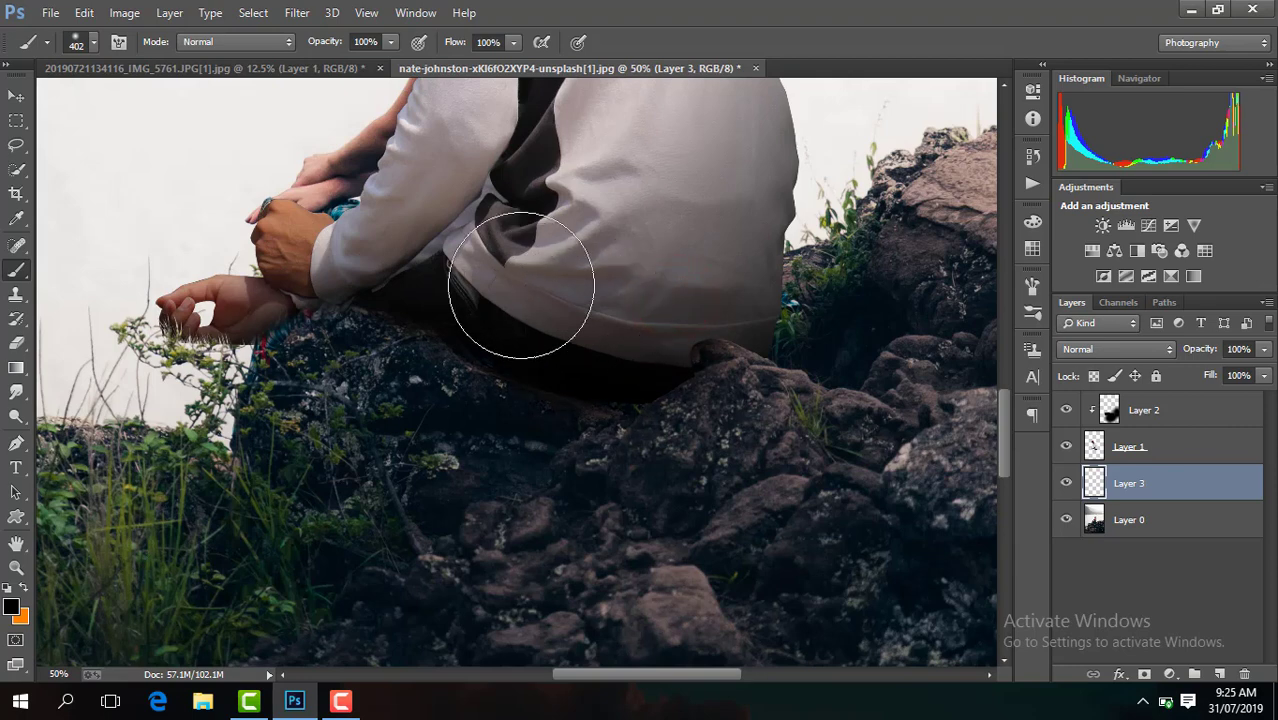
drag(718, 285, 699, 259)
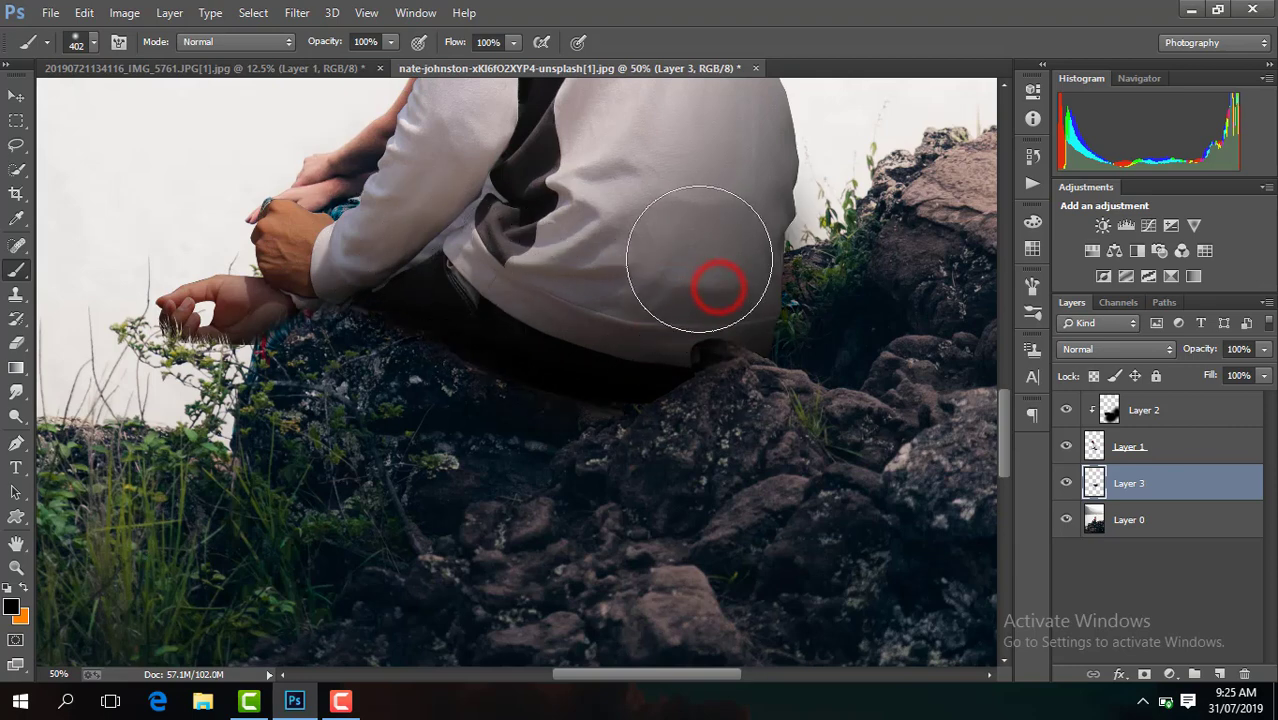
drag(453, 280, 616, 330)
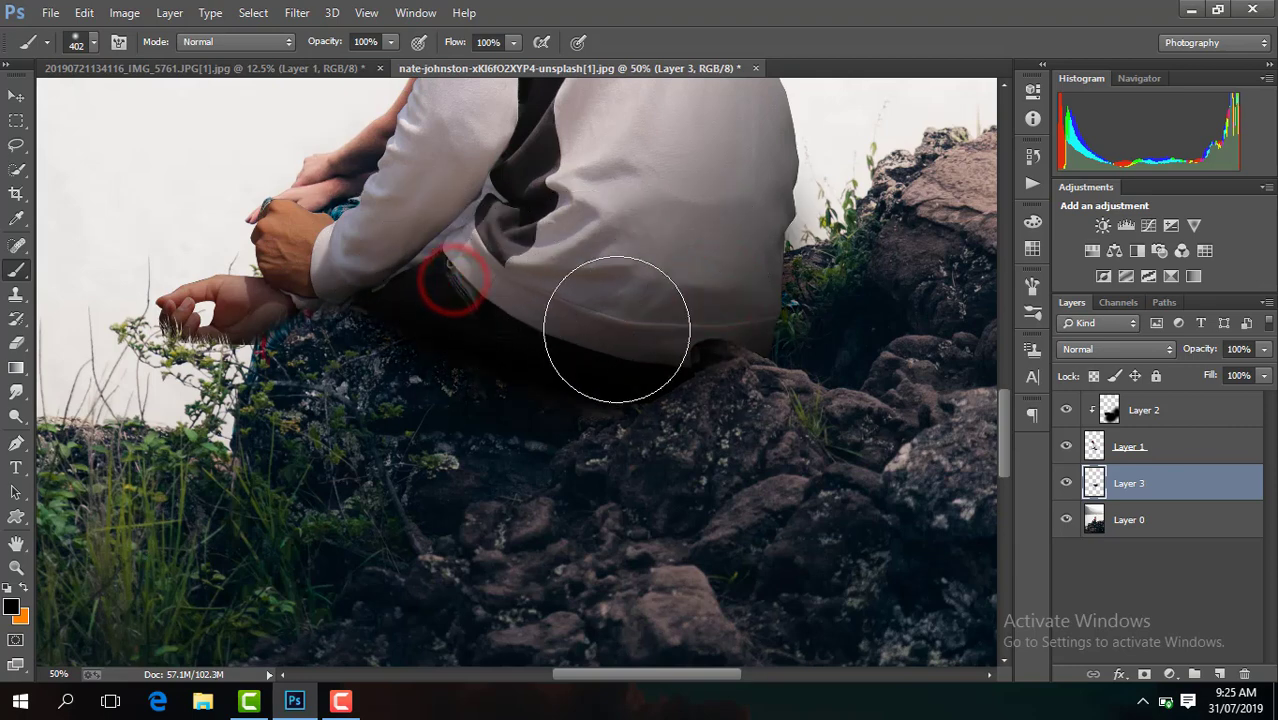
scroll(608, 338, down, 1)
scroll(600, 335, down, 2)
scroll(600, 360, down, 1)
scroll(600, 370, down, 1)
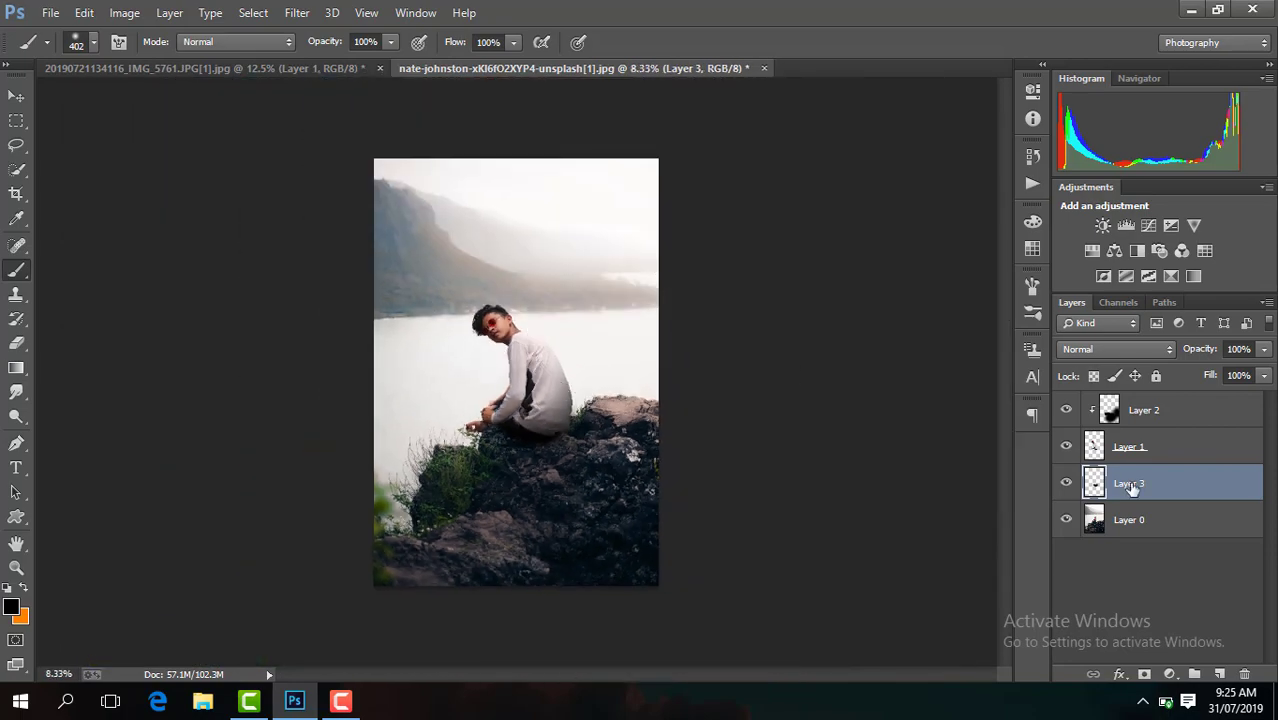
Lower Layer 3's opacity to 88%
click(1265, 350)
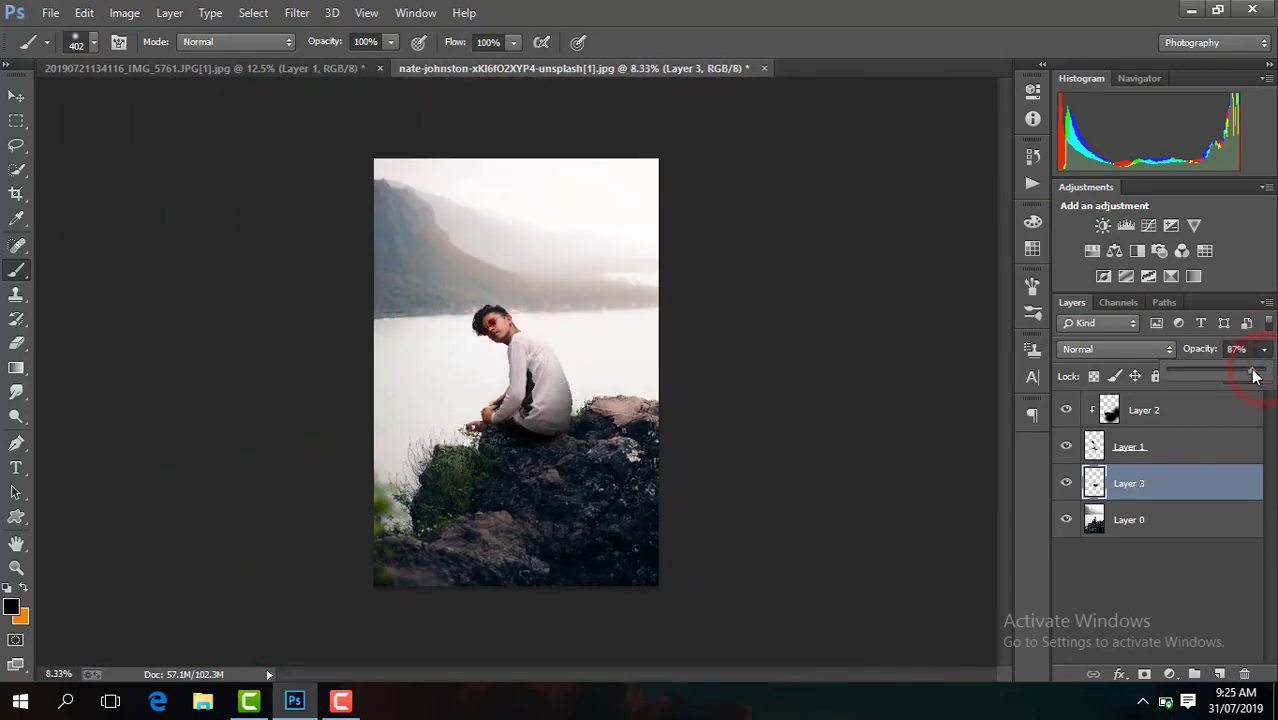
drag(1256, 375, 1258, 375)
scroll(515, 397, up, 4)
scroll(1000, 355, down, 2)
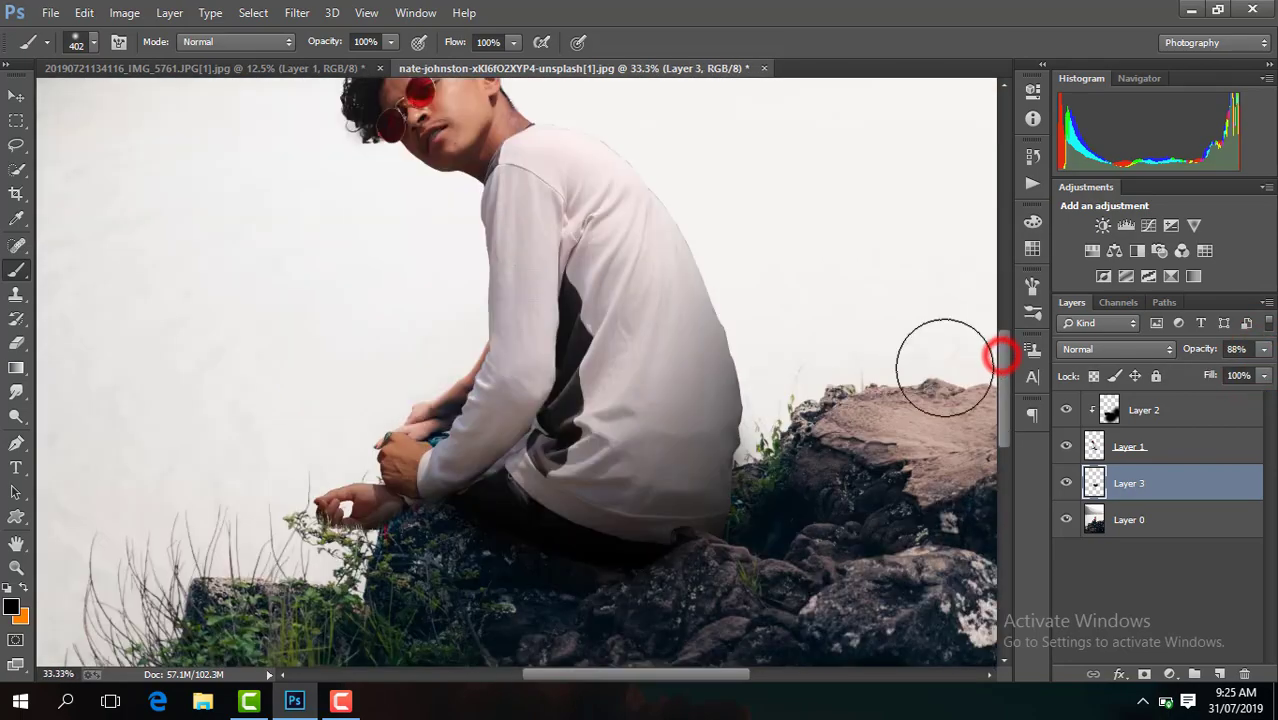
drag(668, 669, 651, 669)
On Layer 0, clone-stamp white background over the arm's edge
click(1160, 525)
key(ctrl+plus)
key(ctrl+plus)
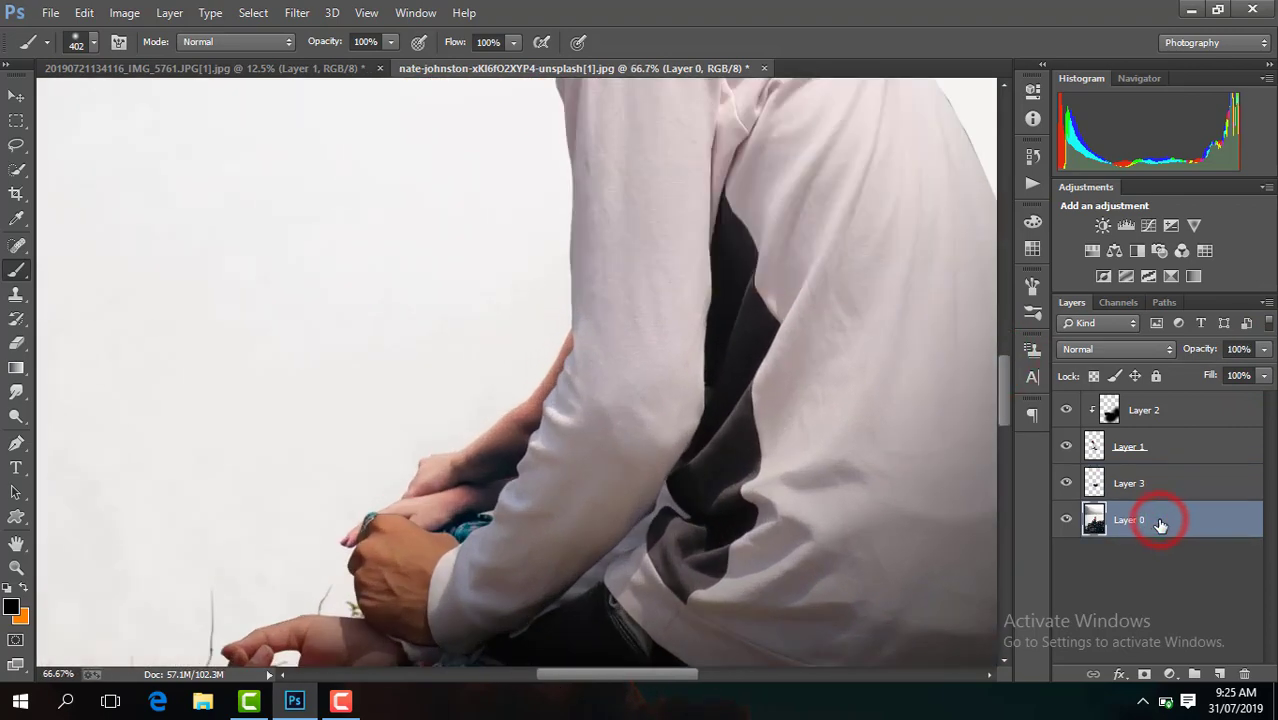
drag(1000, 372, 1000, 386)
click(15, 296)
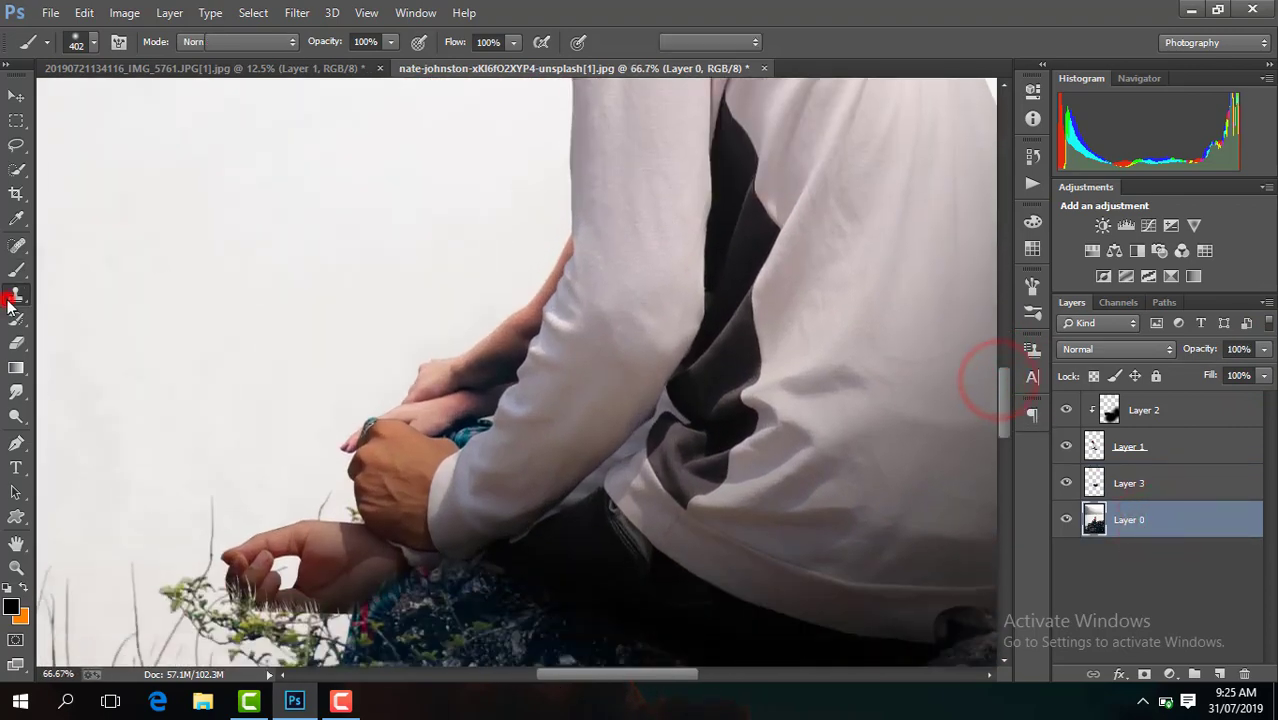
alt+click(437, 279)
mouse_move(559, 271)
mouse_down()
mouse_move(472, 410)
mouse_move(456, 408)
mouse_move(479, 408)
mouse_move(508, 358)
mouse_up()
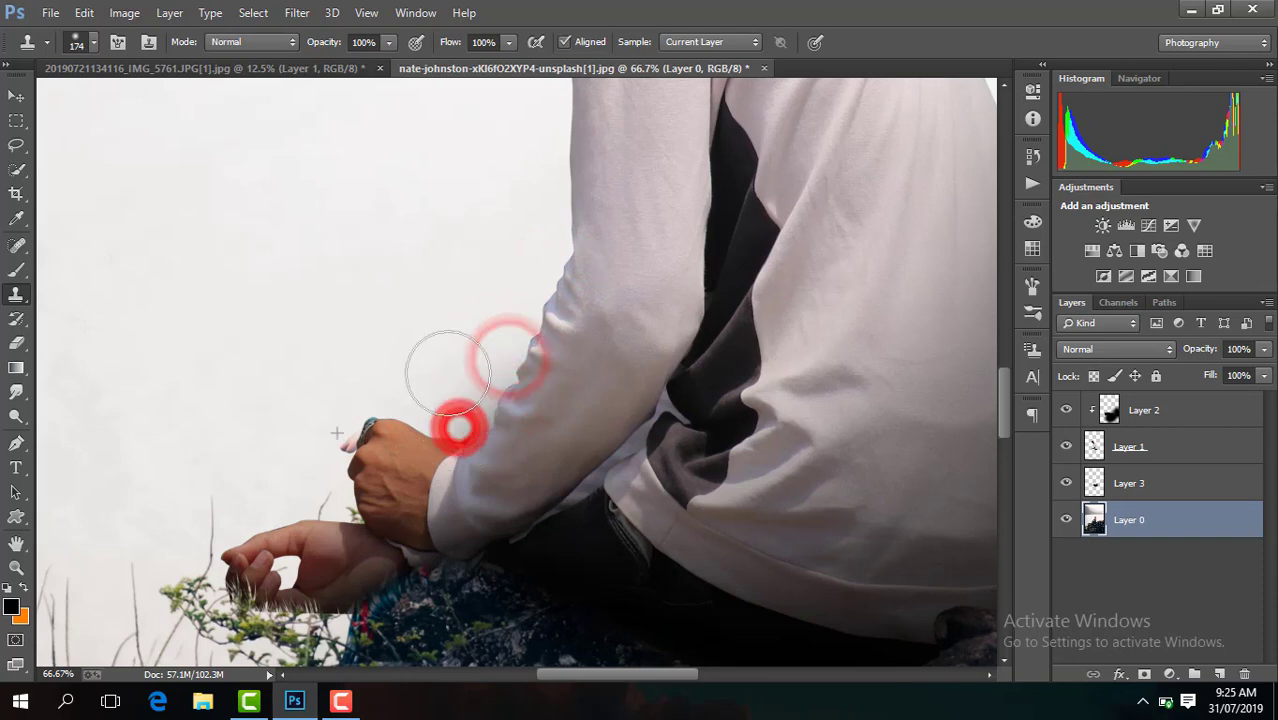
Clone background and rock texture over the forearm area and the red flowers by the hand
alt+click(432, 342)
click(470, 430)
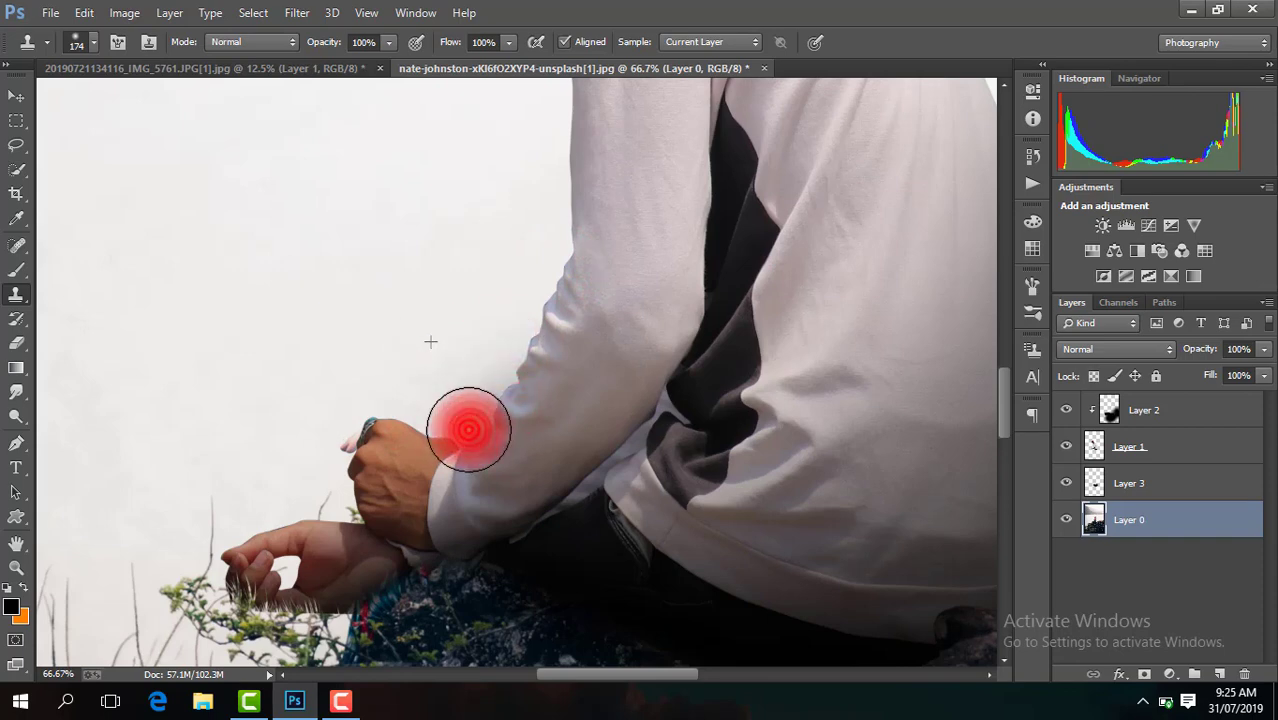
drag(1004, 408, 1006, 437)
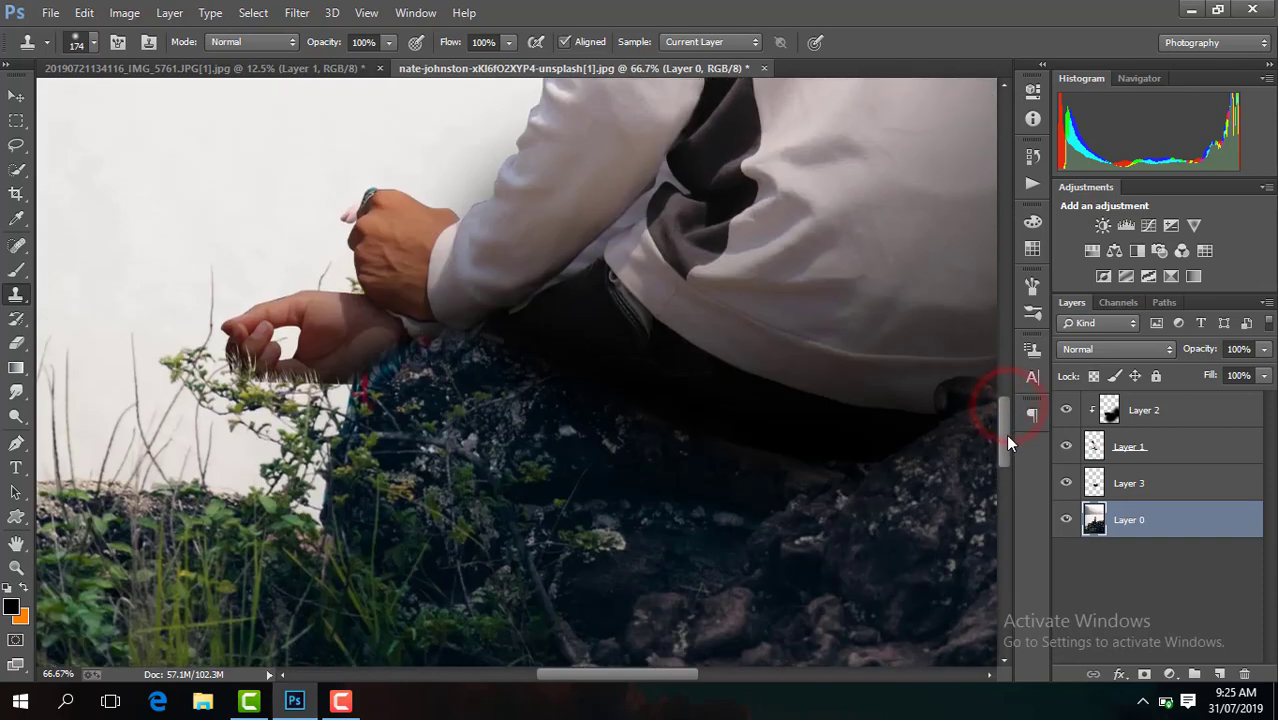
click(342, 414)
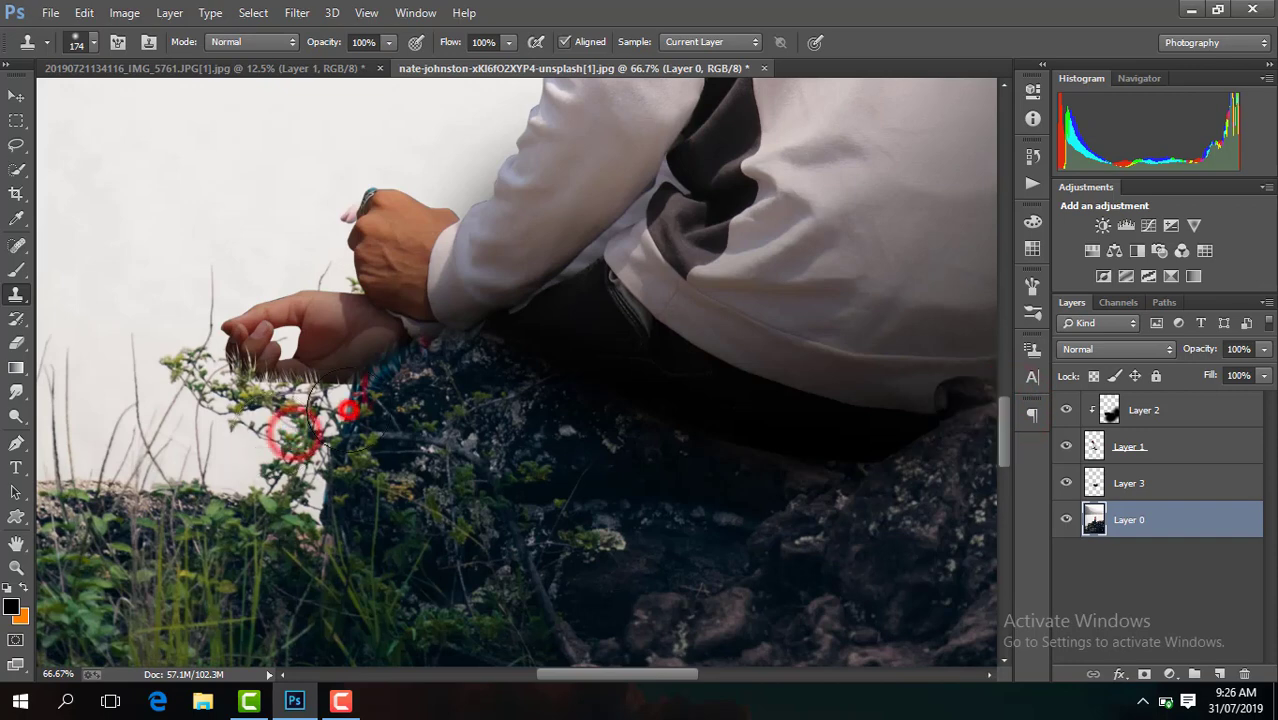
key(ctrl+minus)
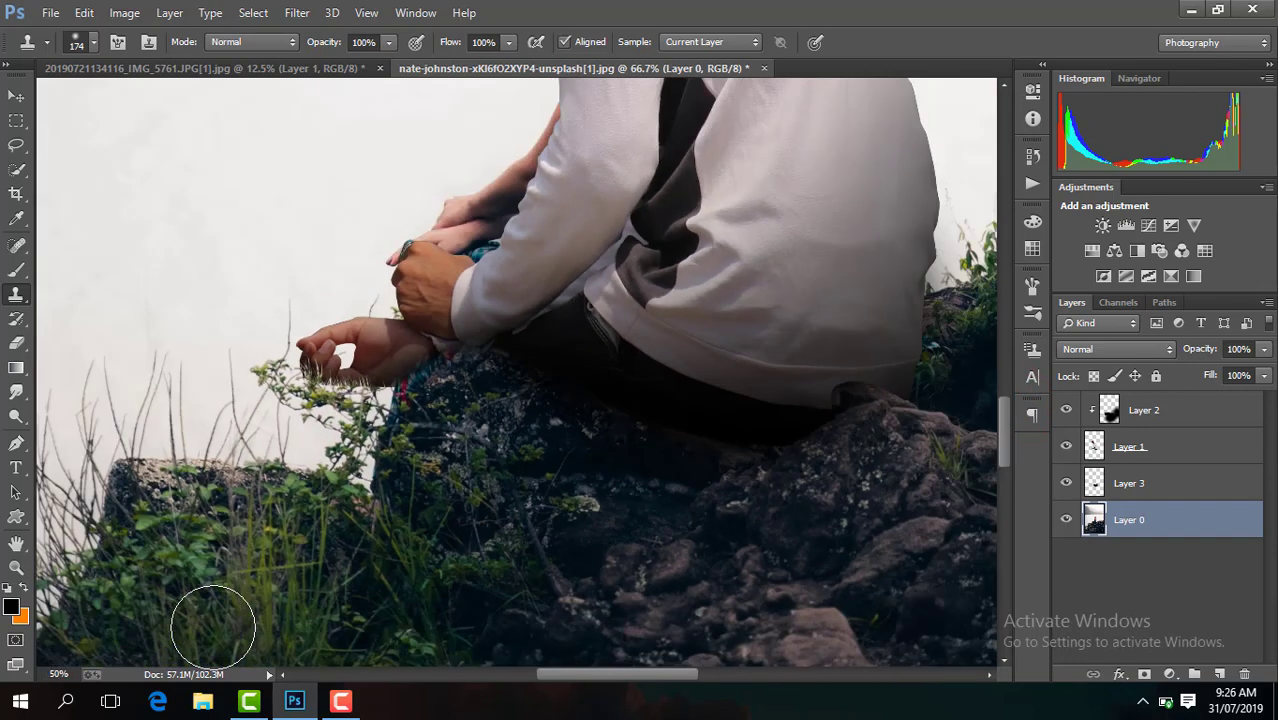
key(ctrl+plus)
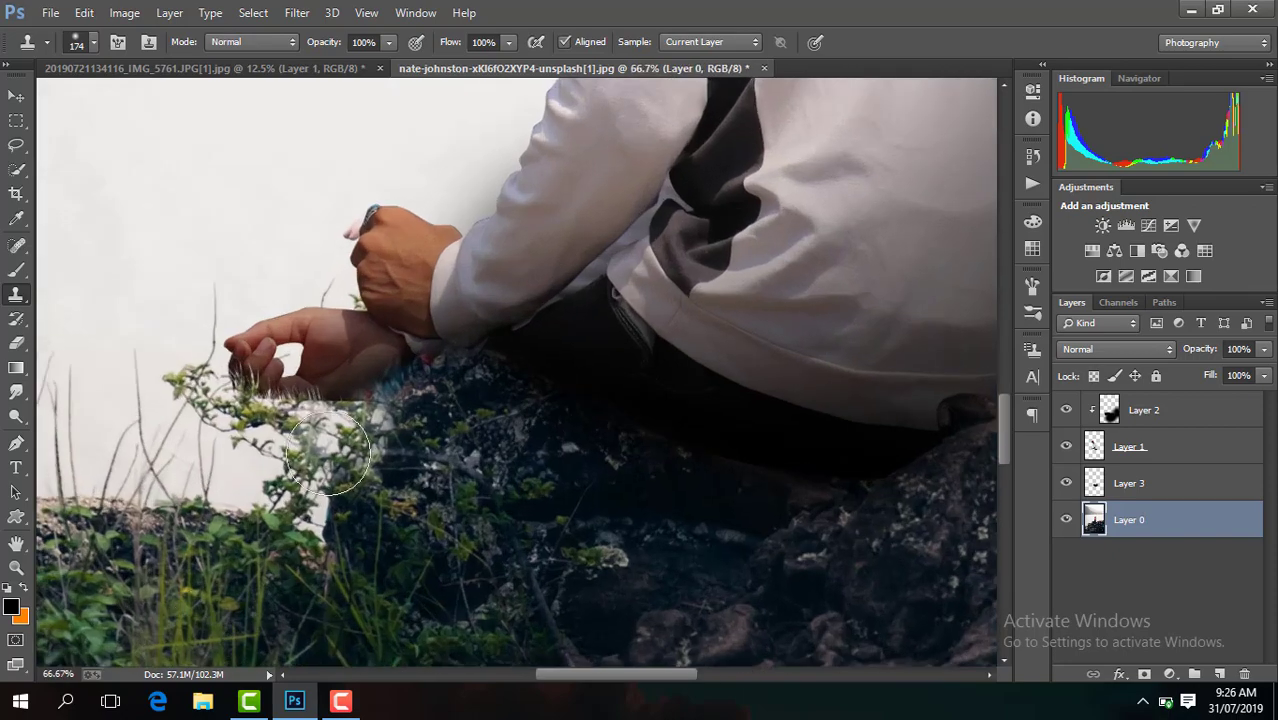
click(381, 377)
click(414, 355)
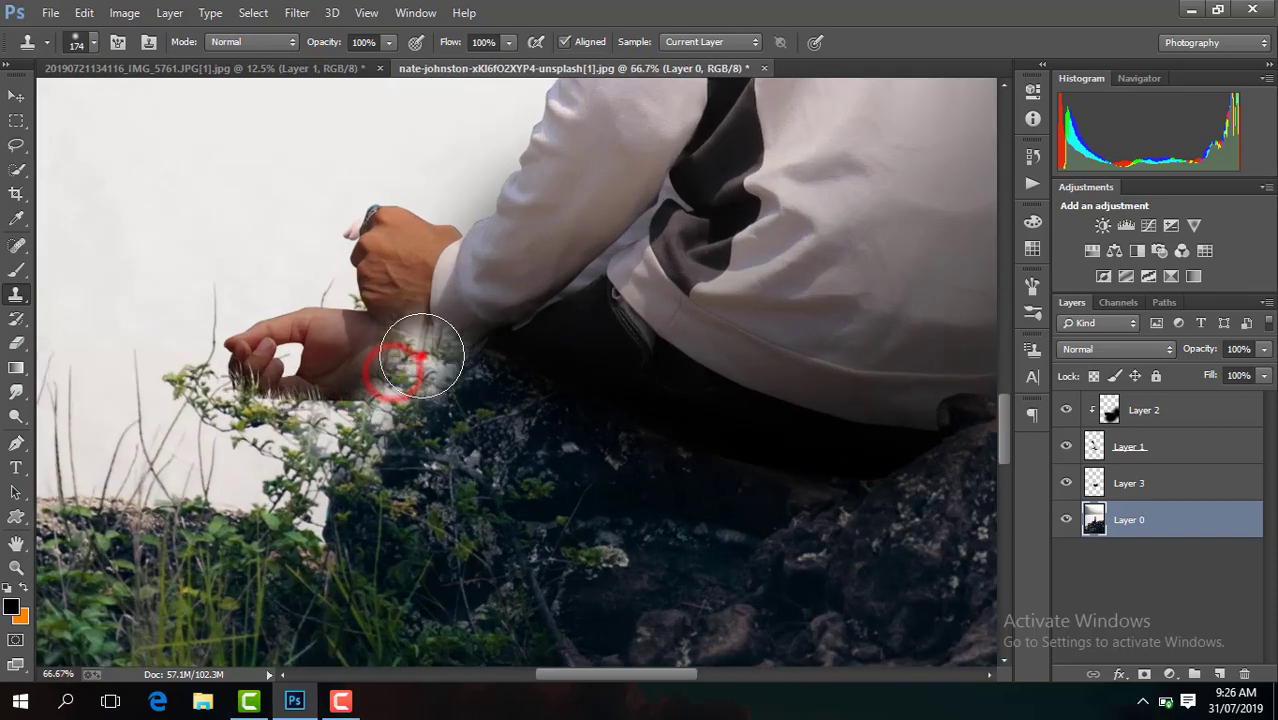
key(ctrl+minus)
key(ctrl+minus)
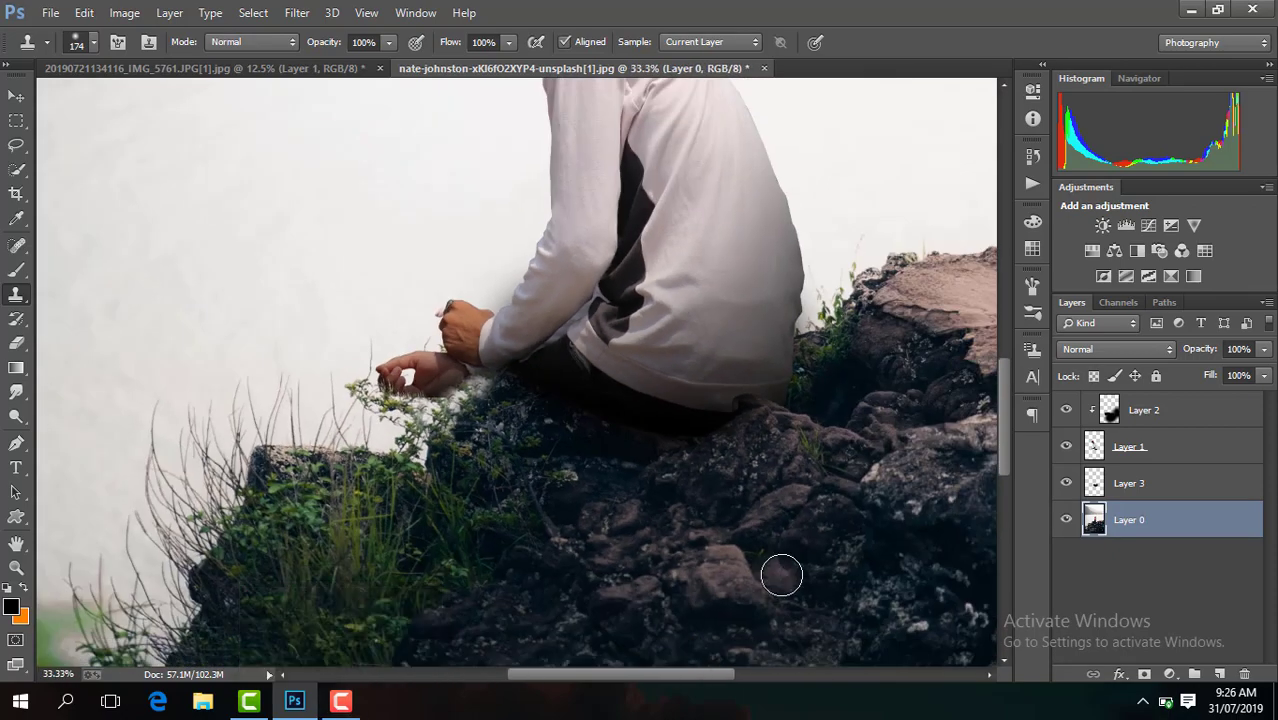
key(ctrl+plus)
key(ctrl+plus)
Switch to the Eraser and zoom in to 100% on the hand
click(16, 343)
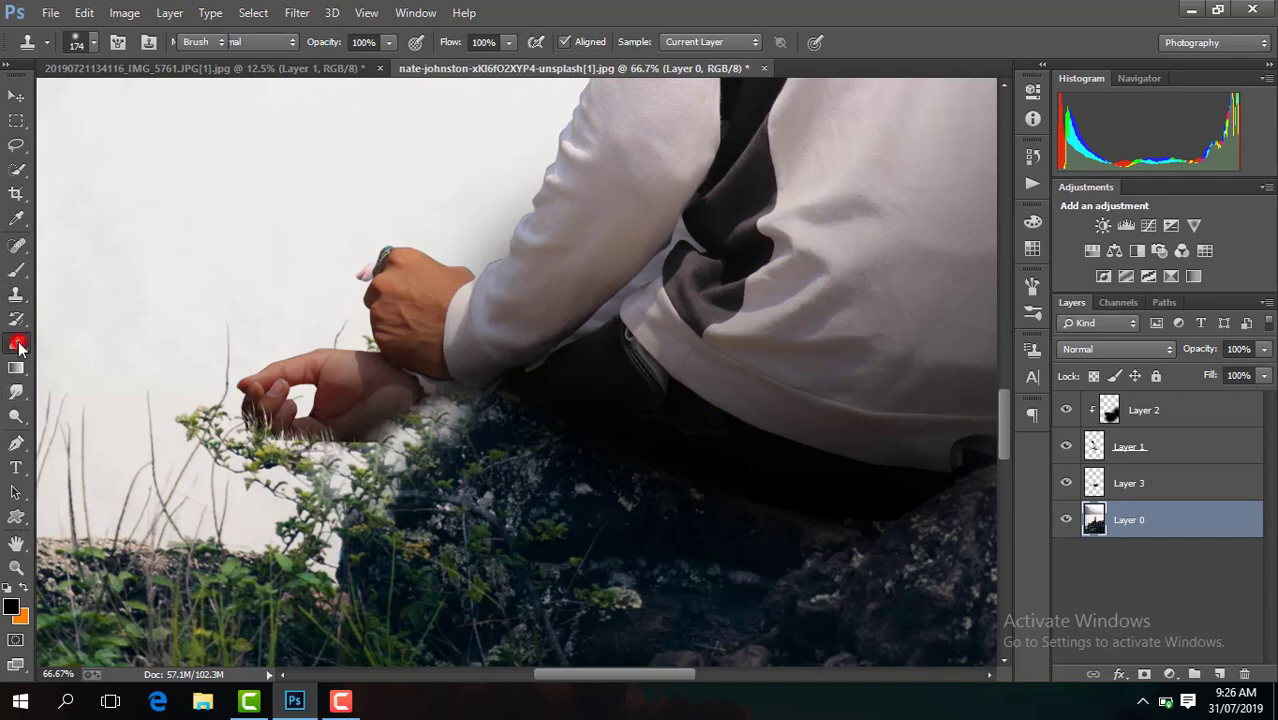
key(ctrl+minus)
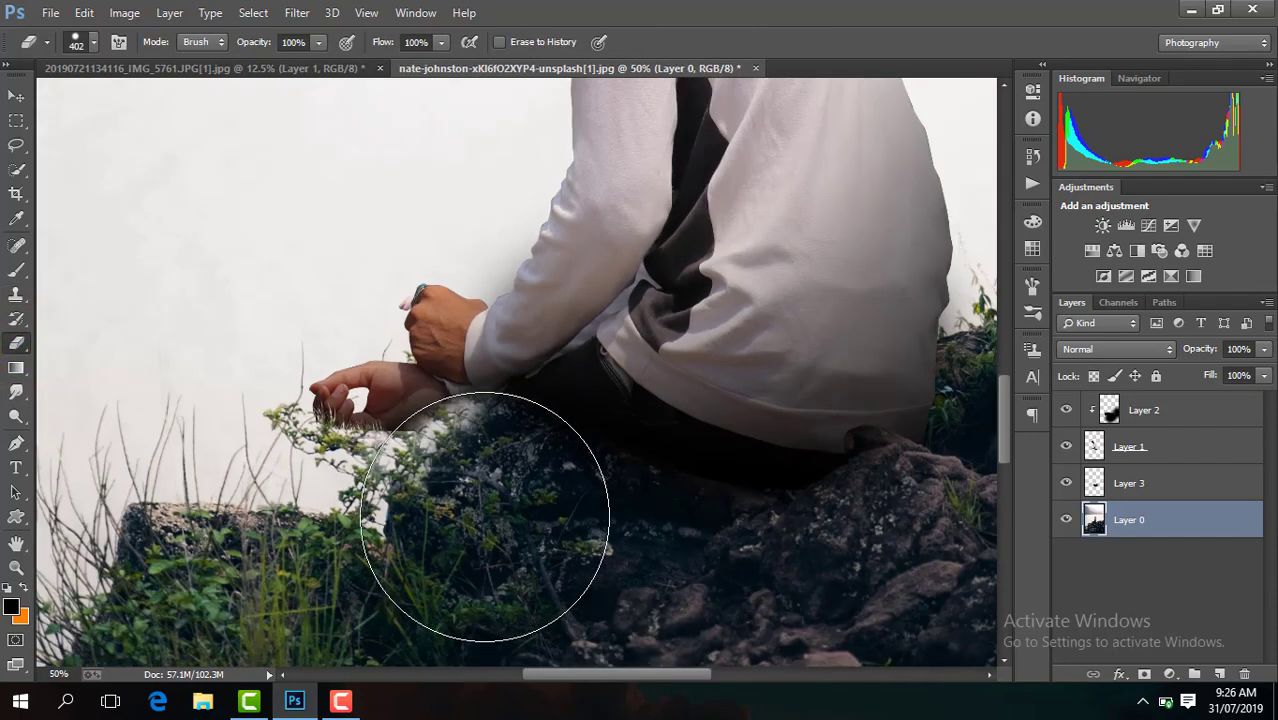
key(ctrl+minus)
key(ctrl+minus)
key(ctrl+minus)
key(ctrl+plus)
key(ctrl+plus)
key(ctrl+plus)
drag(1007, 397, 1005, 416)
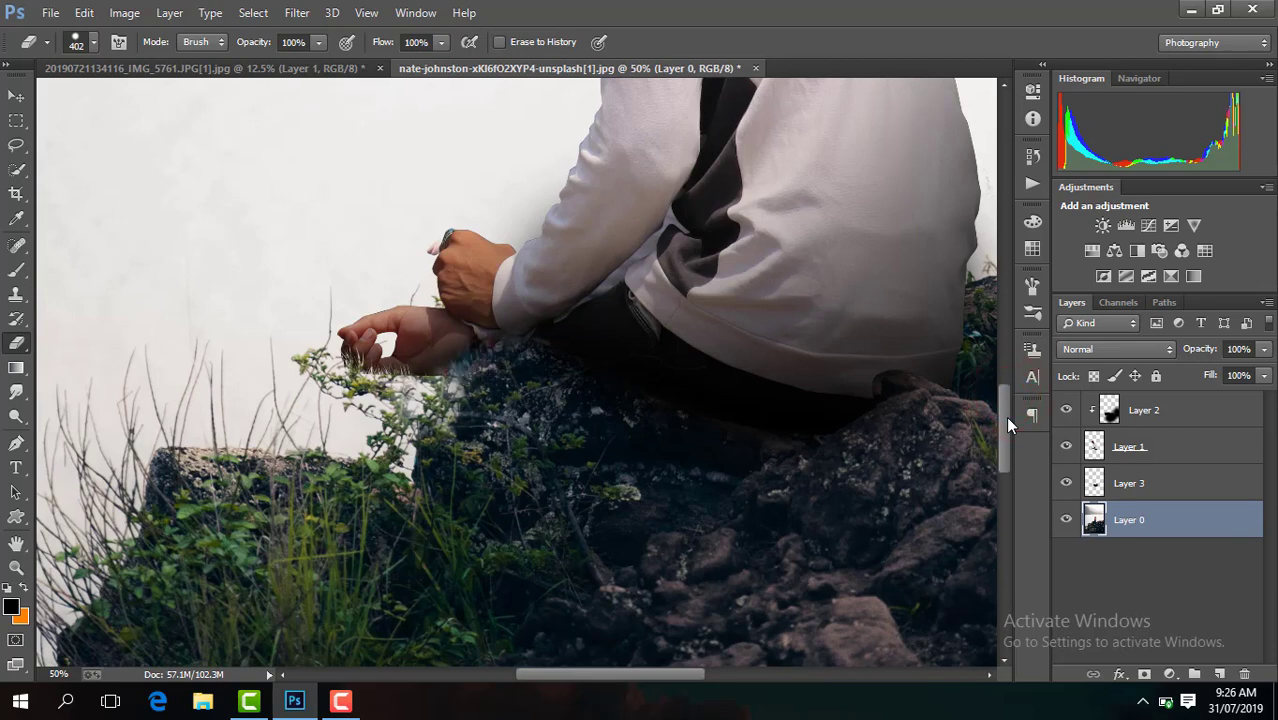
key(ctrl+plus)
key(ctrl+plus)
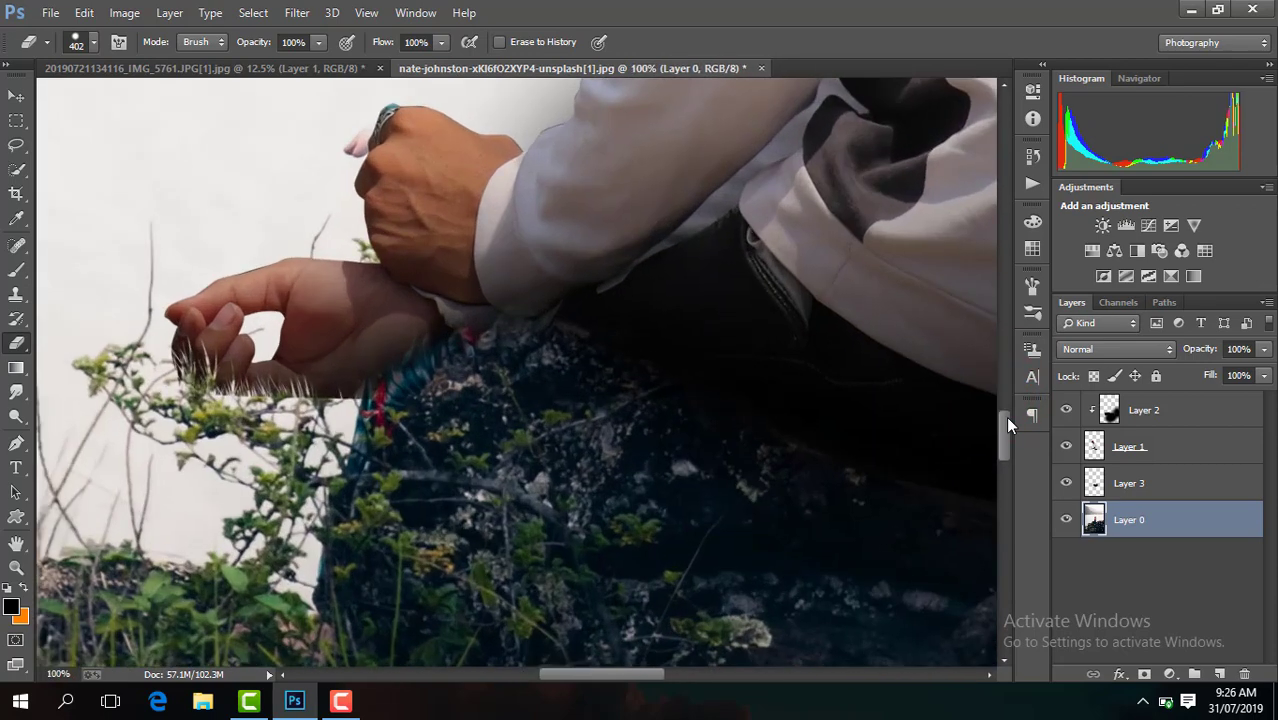
drag(666, 672, 653, 672)
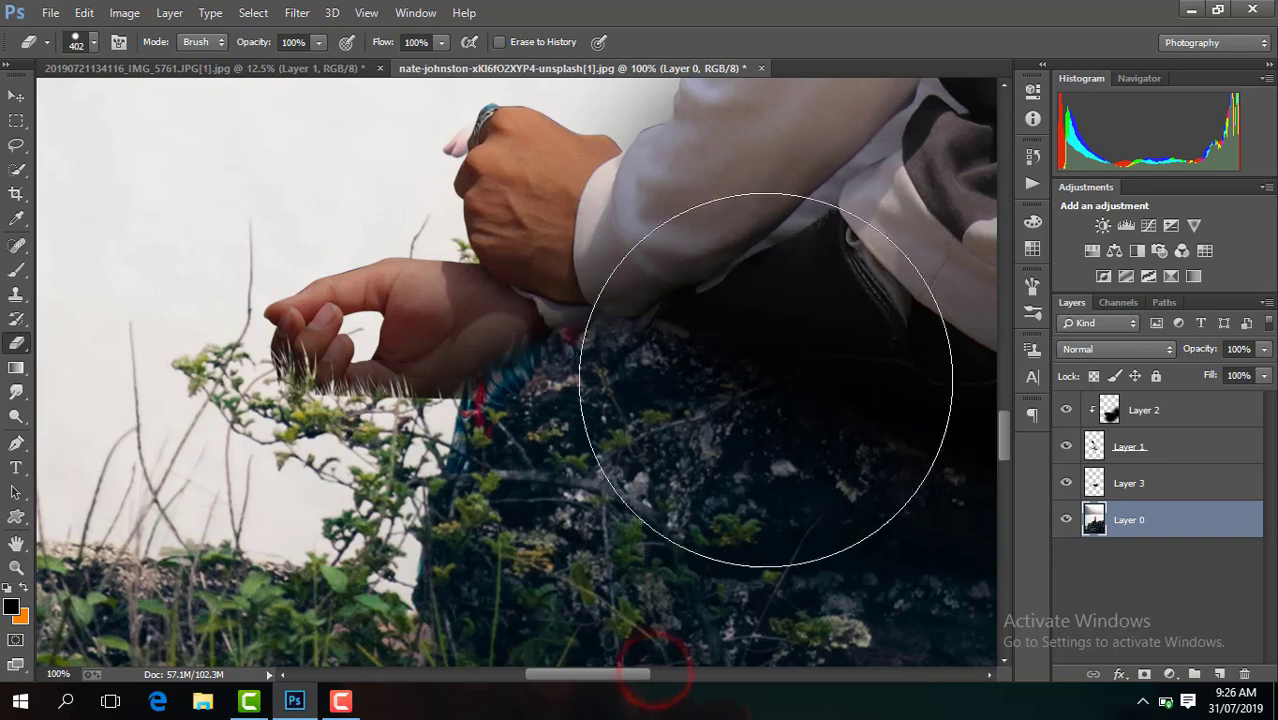
Set the eraser on Layer 1 to size 64 with a soft-edged brush
click(1175, 446)
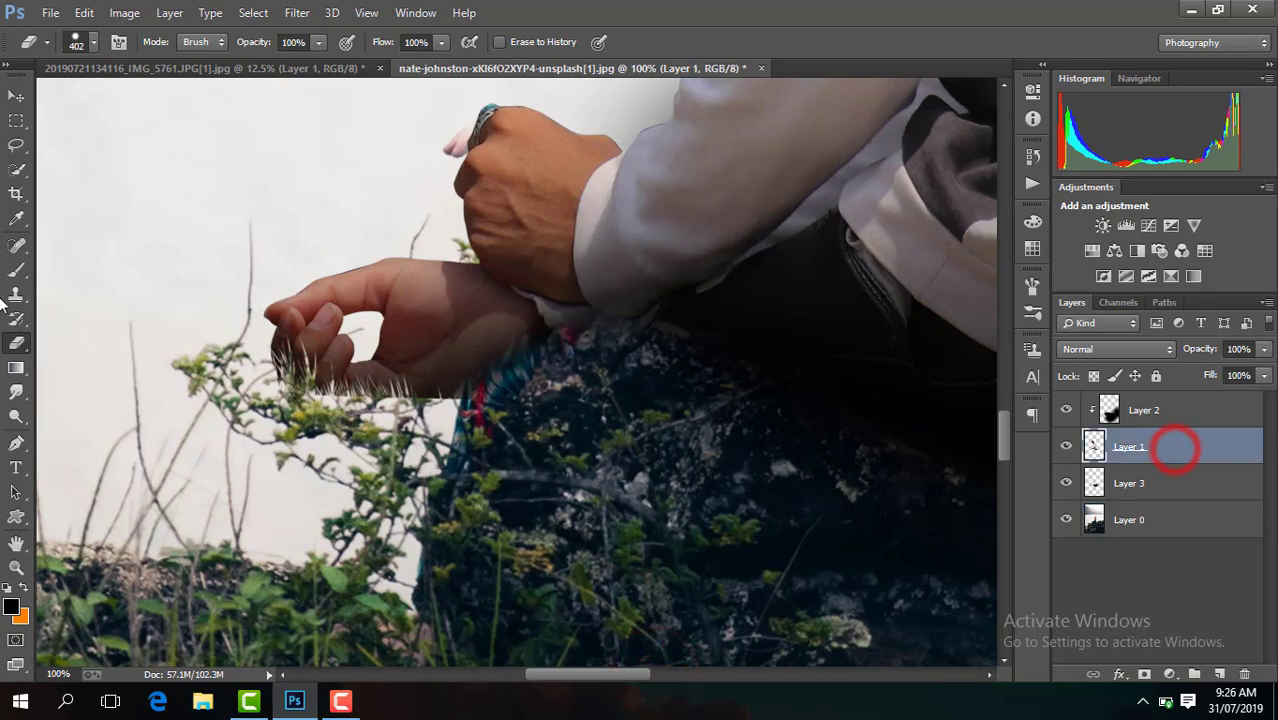
click(92, 42)
click(160, 102)
click(175, 78)
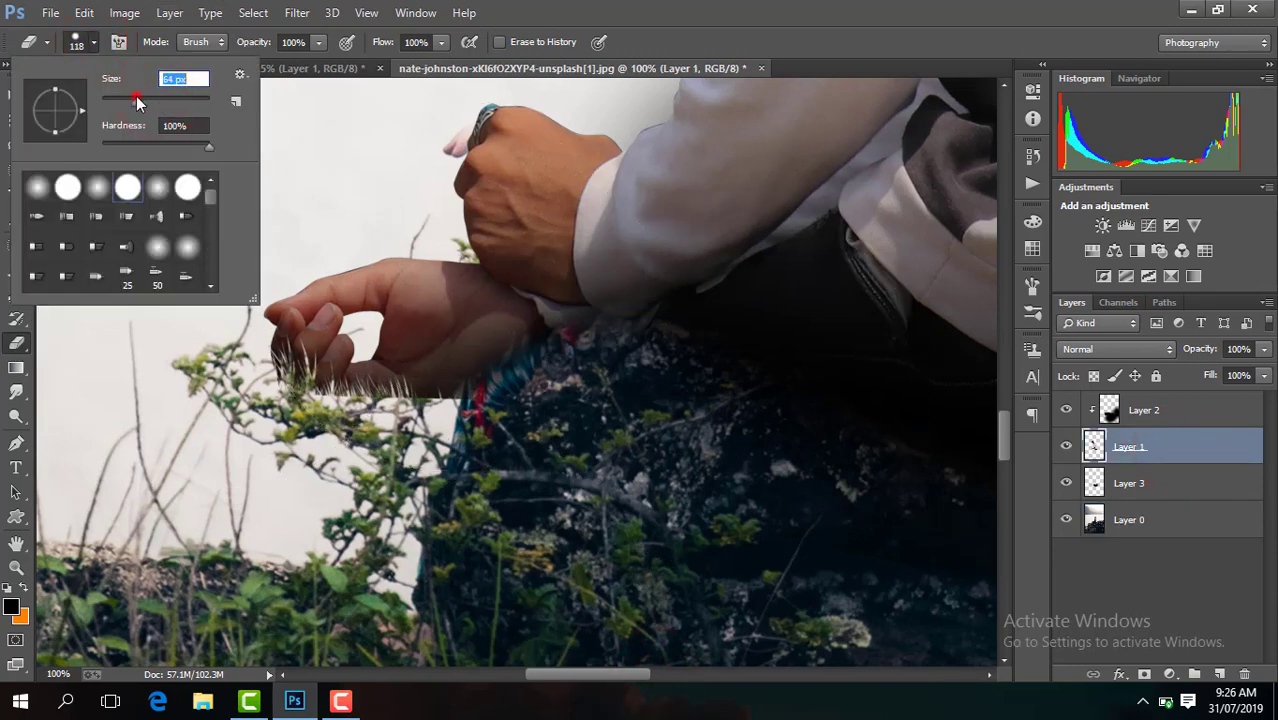
key(Return)
key(alt+comma)
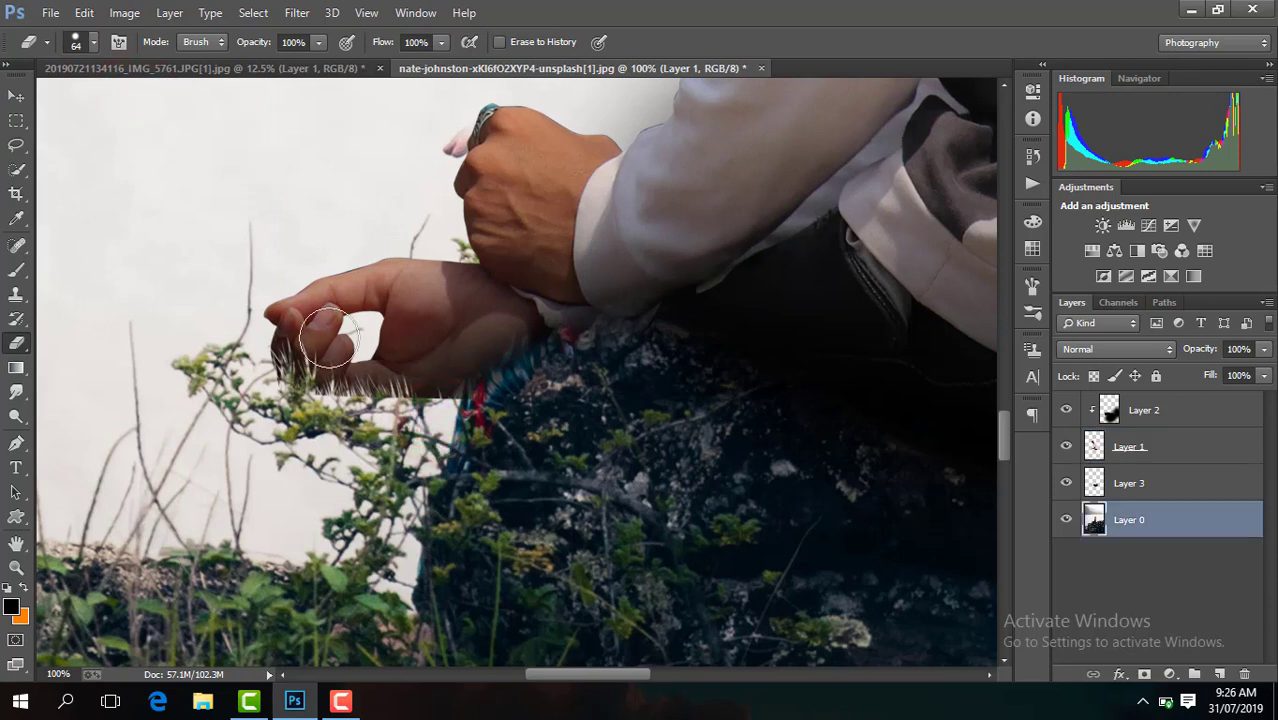
click(80, 40)
double_click(86, 182)
Erase the hard edge just below the hand on Layer 1
click(440, 428)
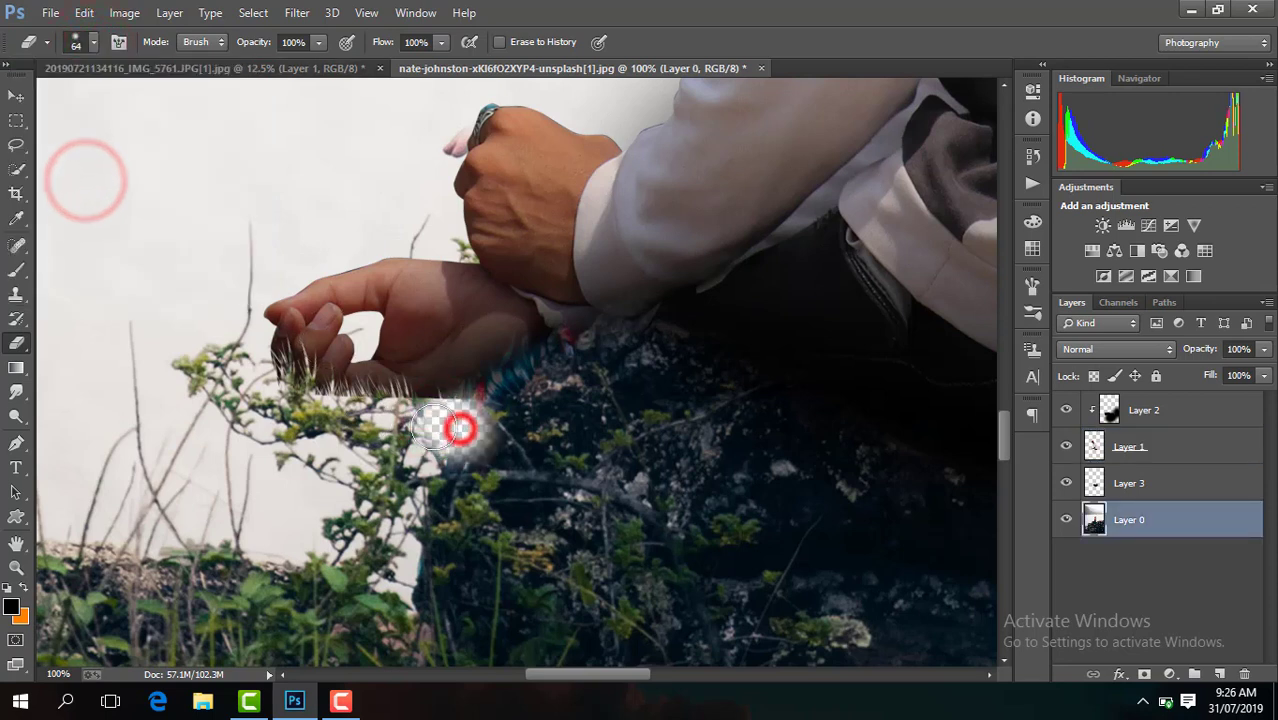
key(ctrl+z)
click(1178, 450)
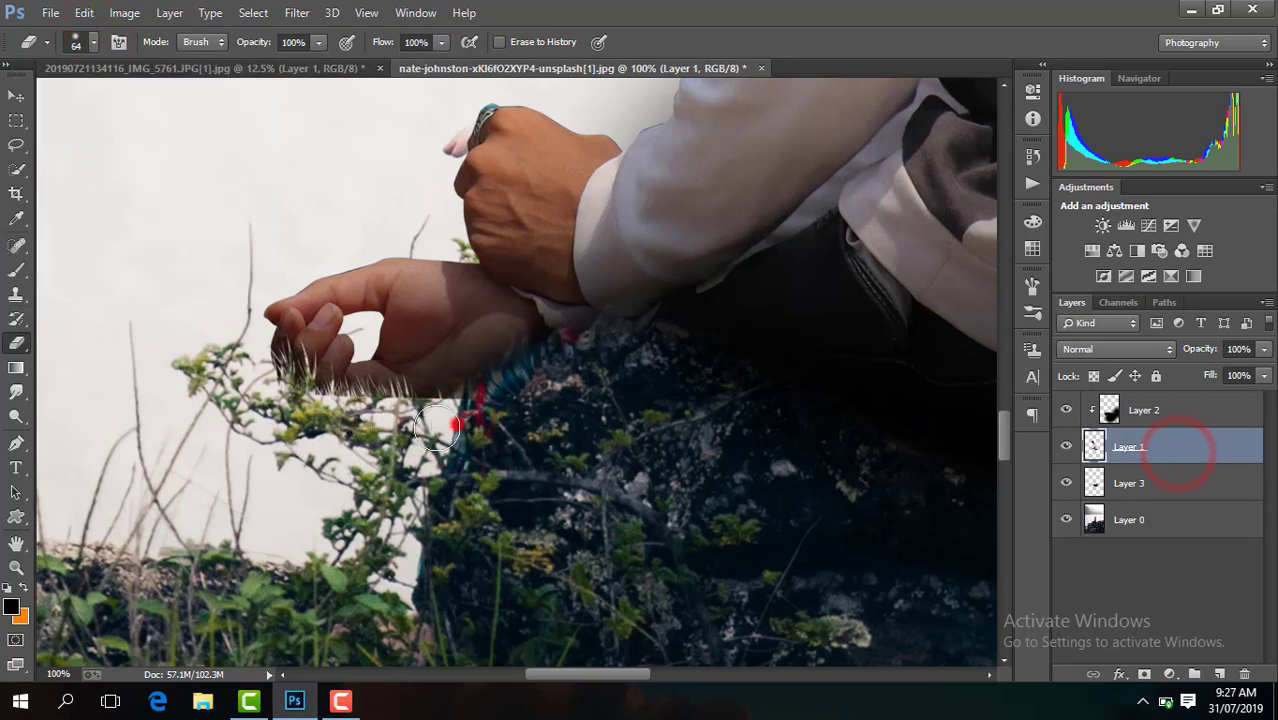
click(440, 428)
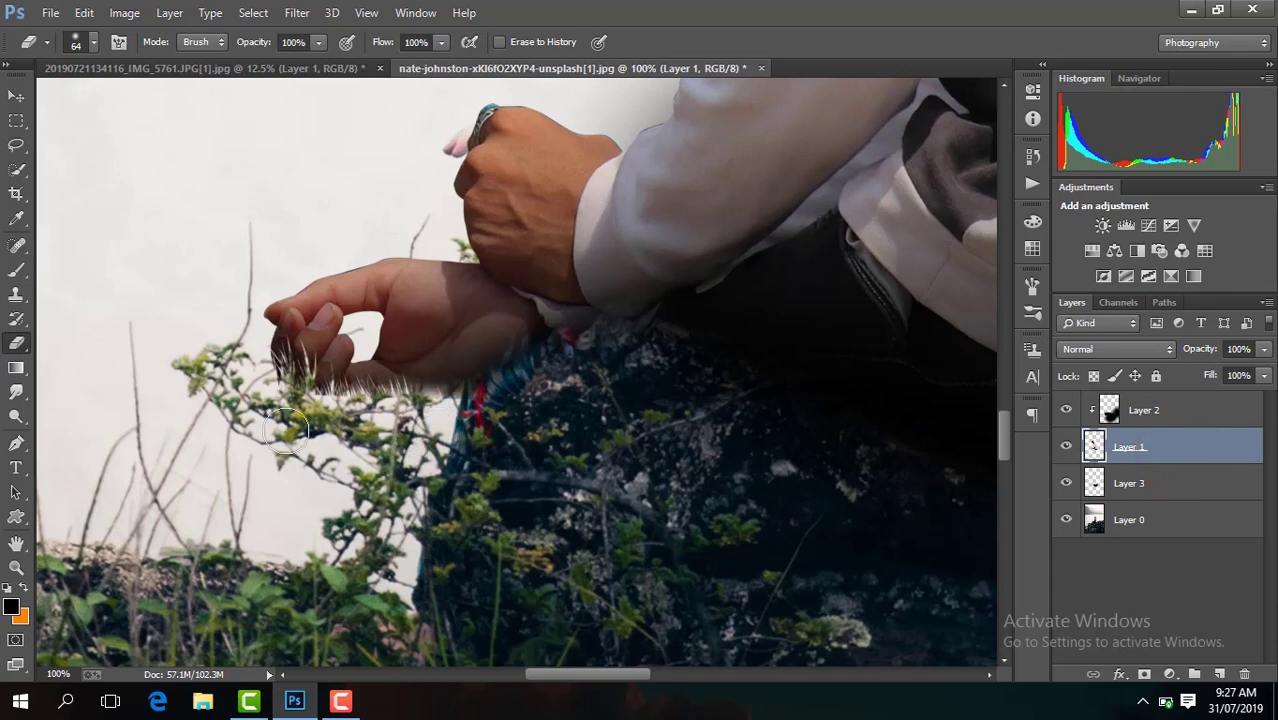
drag(419, 429, 535, 396)
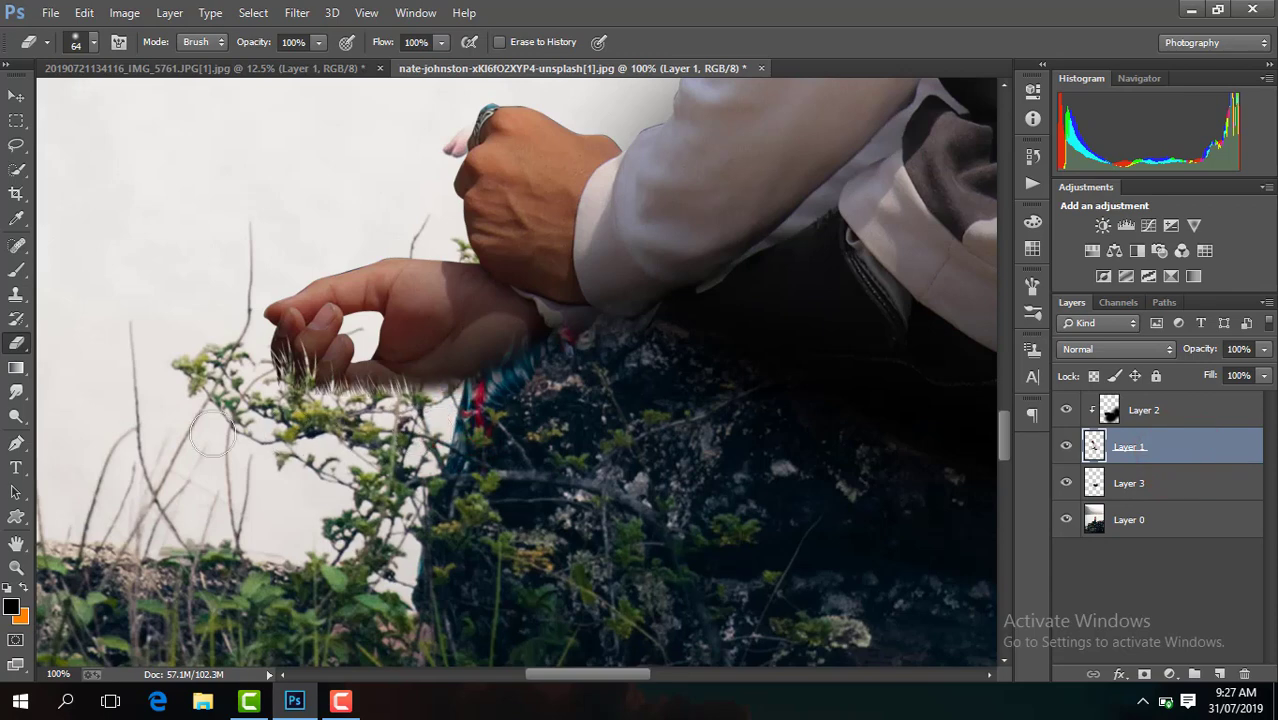
Duplicate Layer 0 as Layer 0 copy
key(ctrl+minus)
key(ctrl+minus)
key(ctrl+minus)
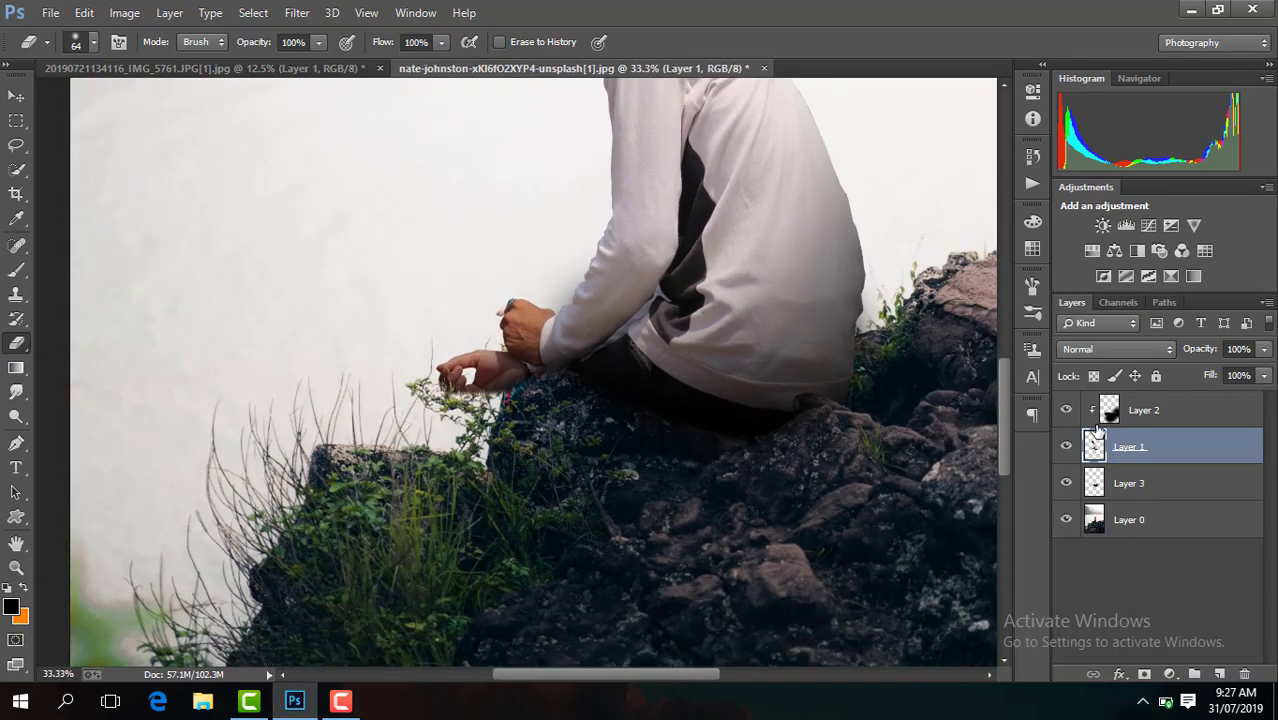
key(ctrl+minus)
key(ctrl+plus)
key(ctrl+plus)
key(ctrl+plus)
key(ctrl+plus)
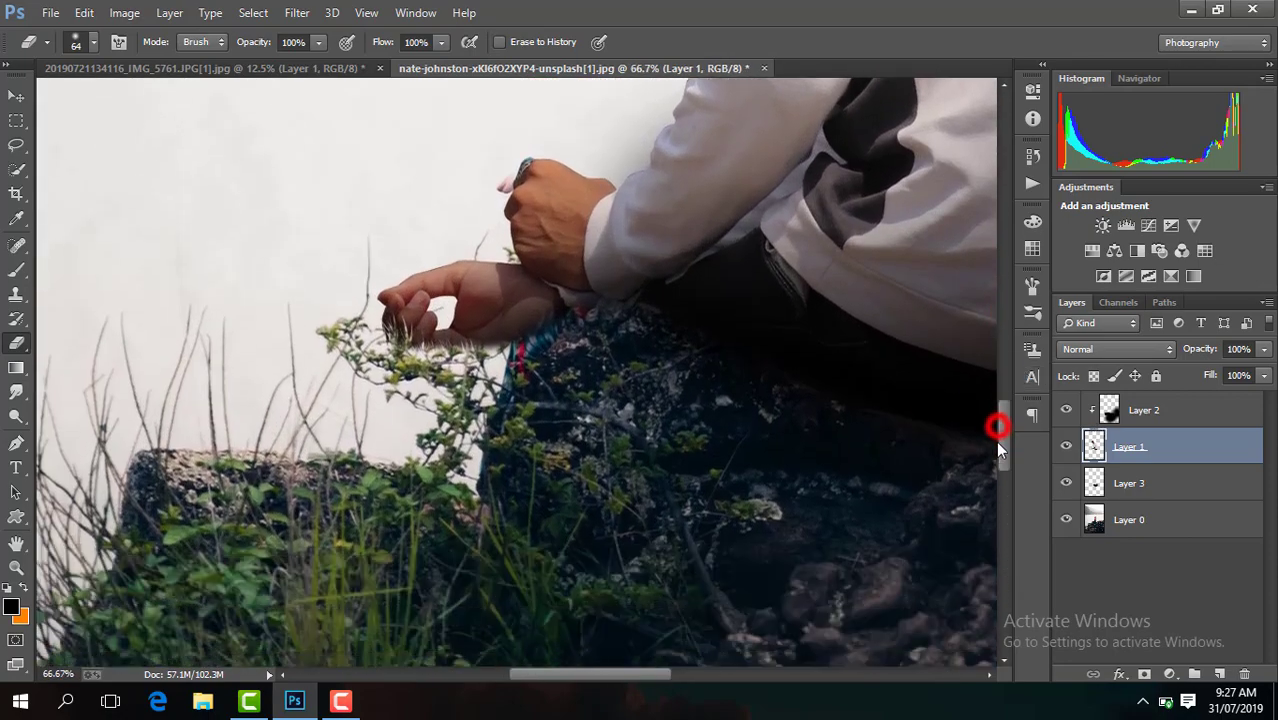
key(ctrl+plus)
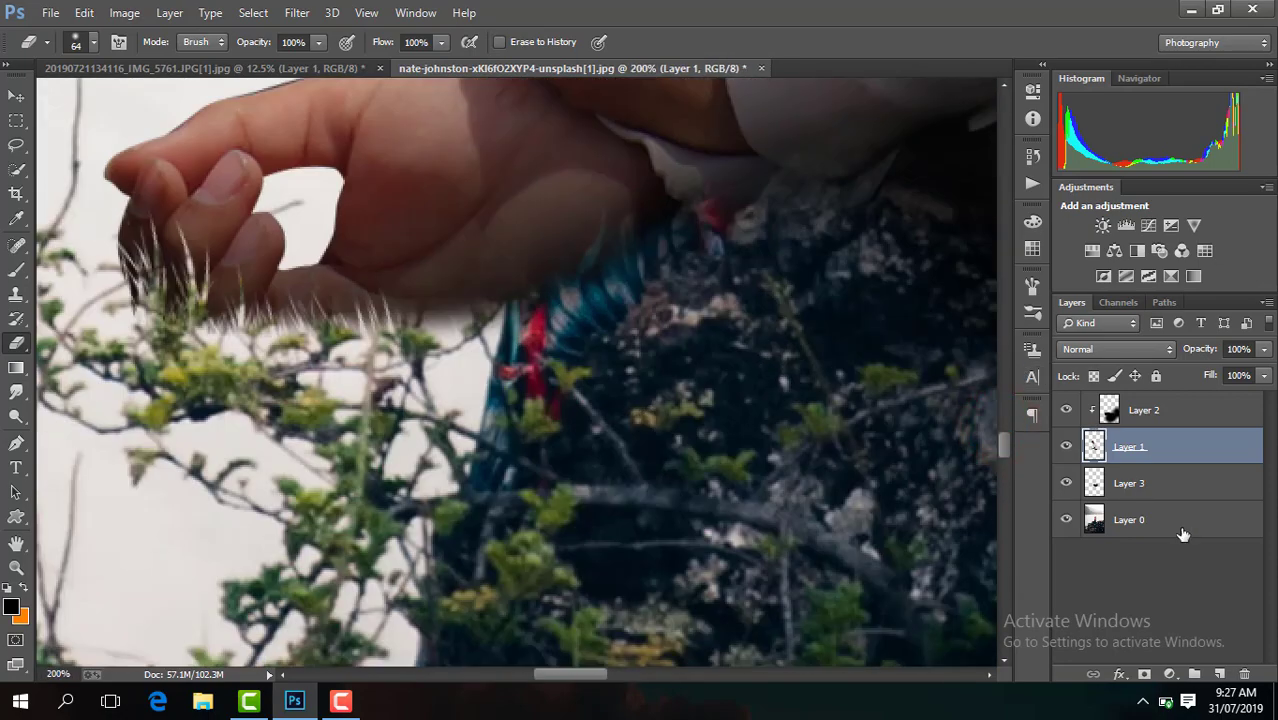
click(1182, 528)
key(ctrl+j)
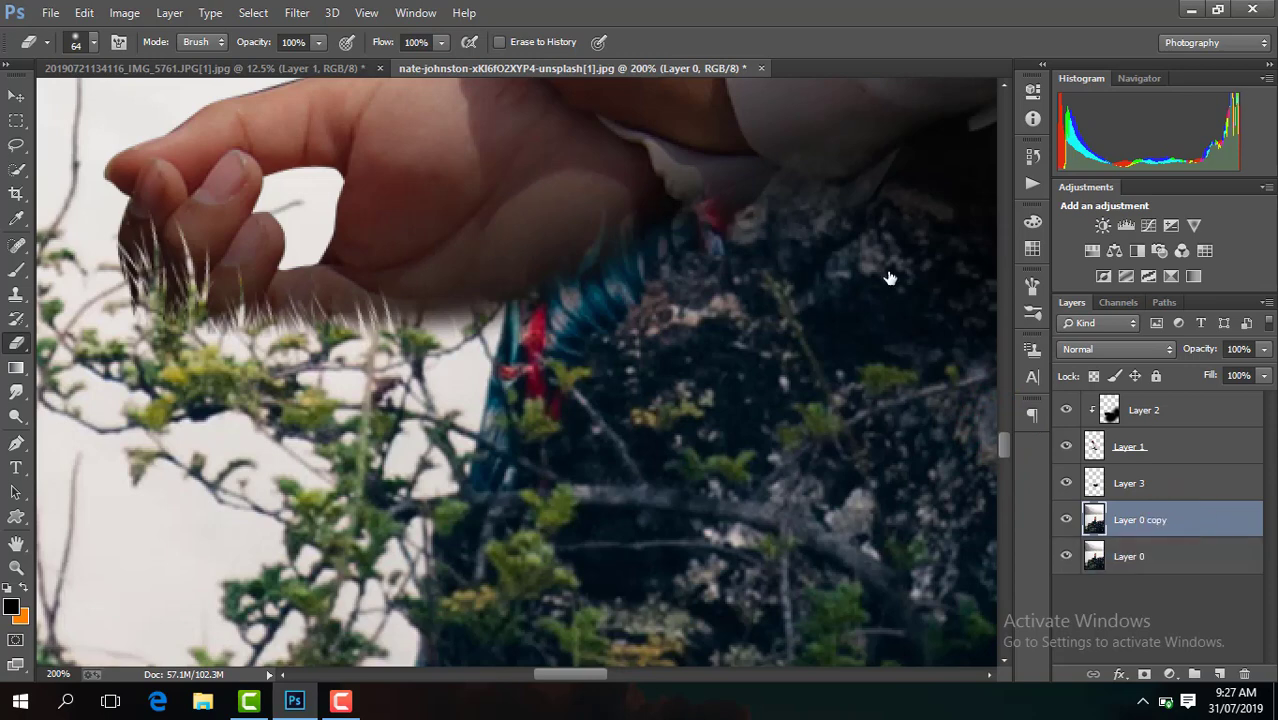
Switch back to the Clone Stamp with a 75 px brush
click(16, 293)
click(93, 42)
click(137, 108)
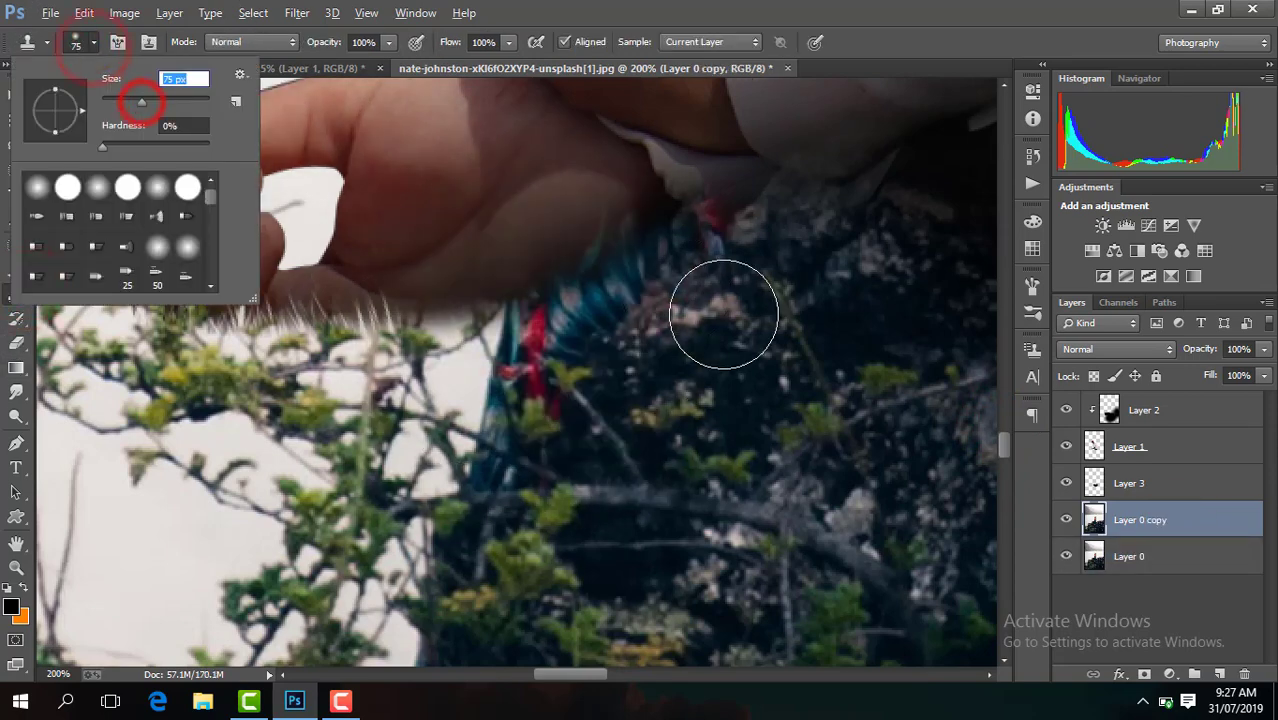
click(707, 305)
Clone rock texture over the red and blue patch and grass beside the hands, then zoom out
click(579, 337)
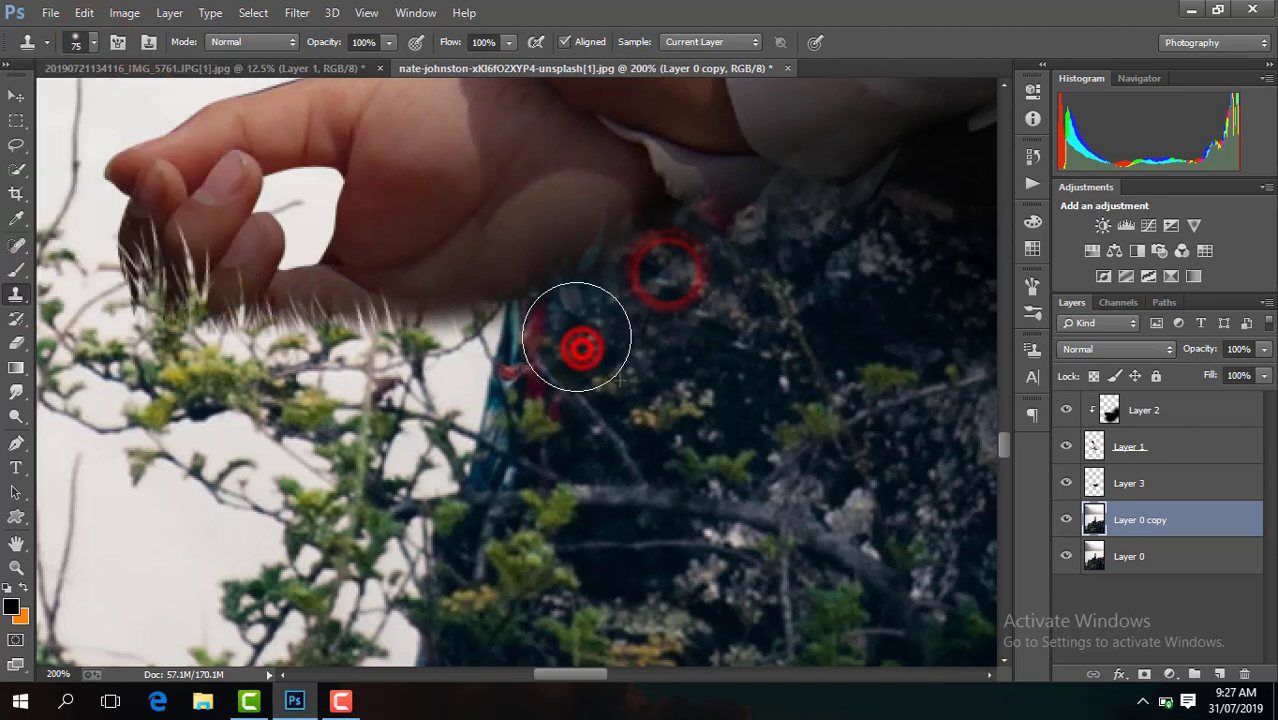
click(539, 383)
click(519, 437)
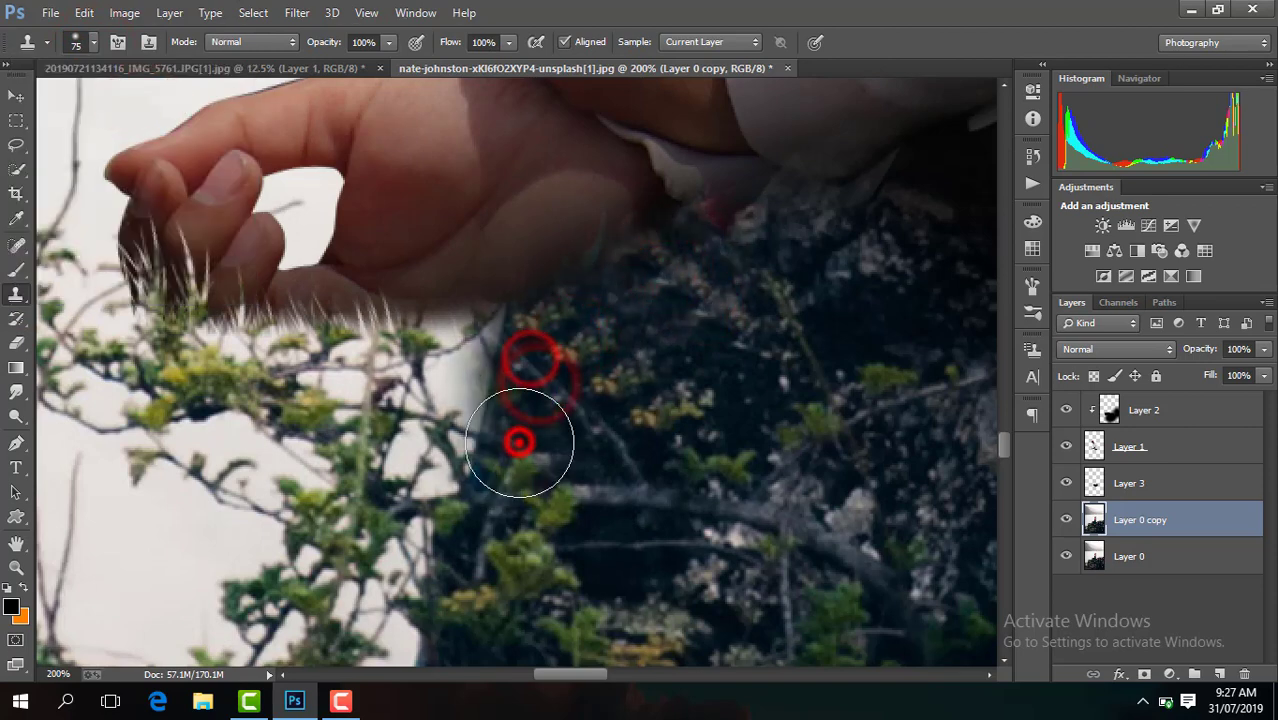
click(506, 512)
scroll(506, 512, down, 2)
scroll(506, 512, down, 1)
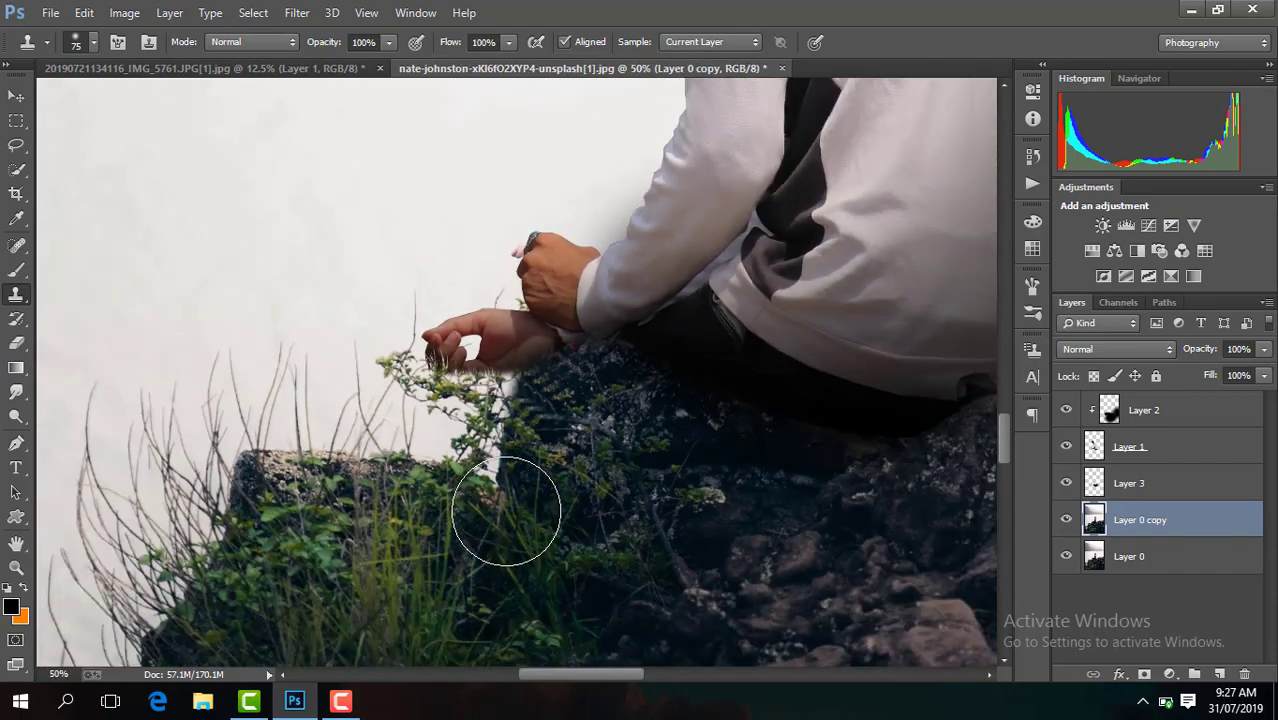
scroll(506, 512, down, 2)
scroll(506, 512, down, 1)
scroll(506, 512, down, 2)
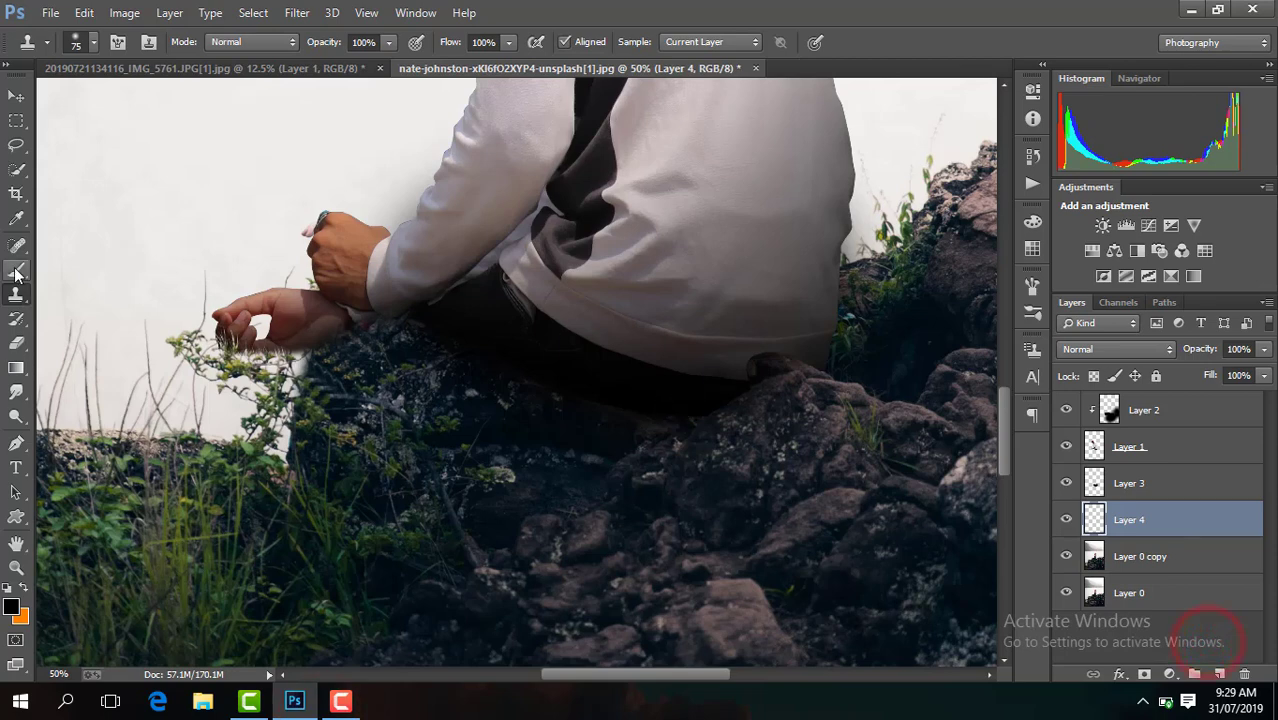
Brush a black shadow under the man on Layer 4 and fade it to 52% opacity
click(16, 270)
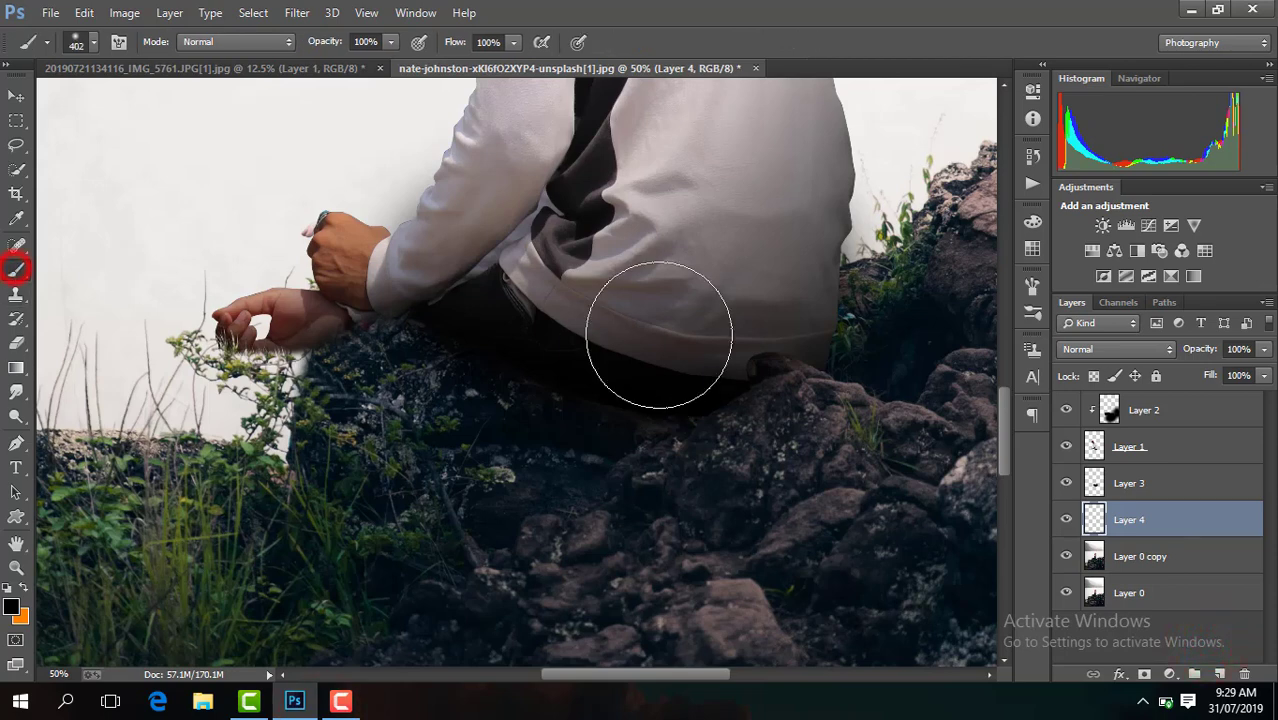
click(679, 349)
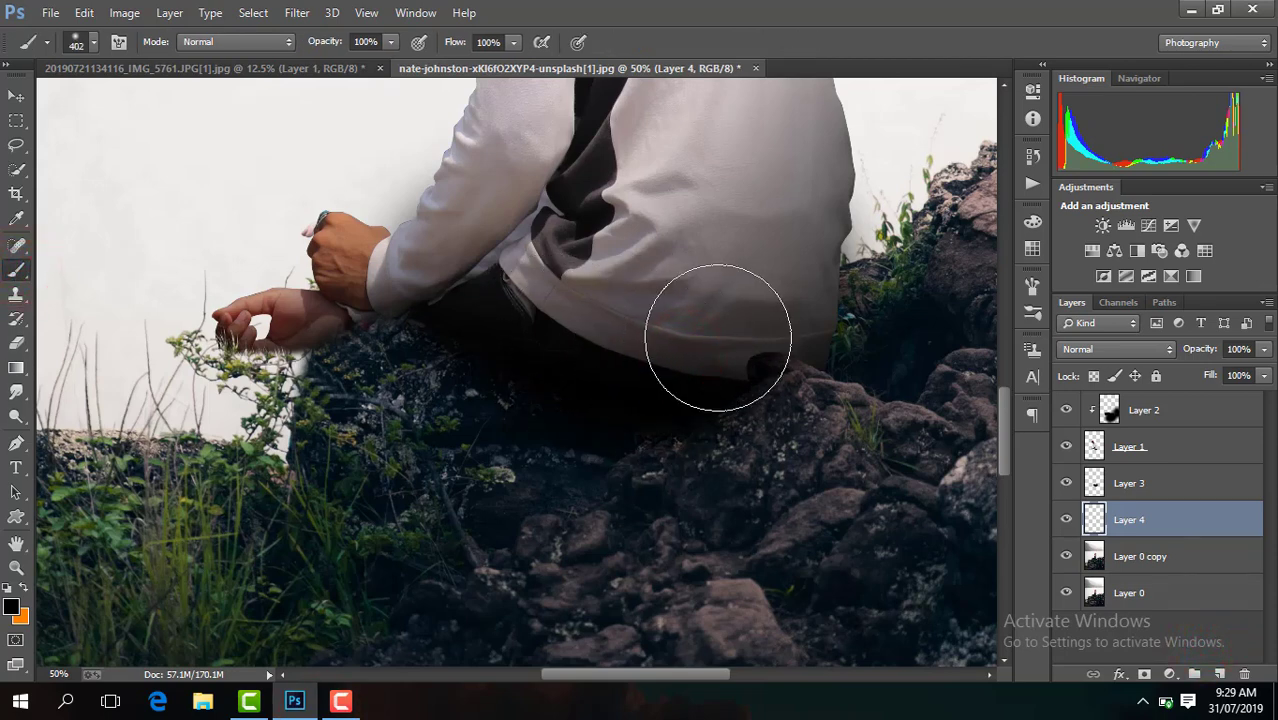
click(1258, 350)
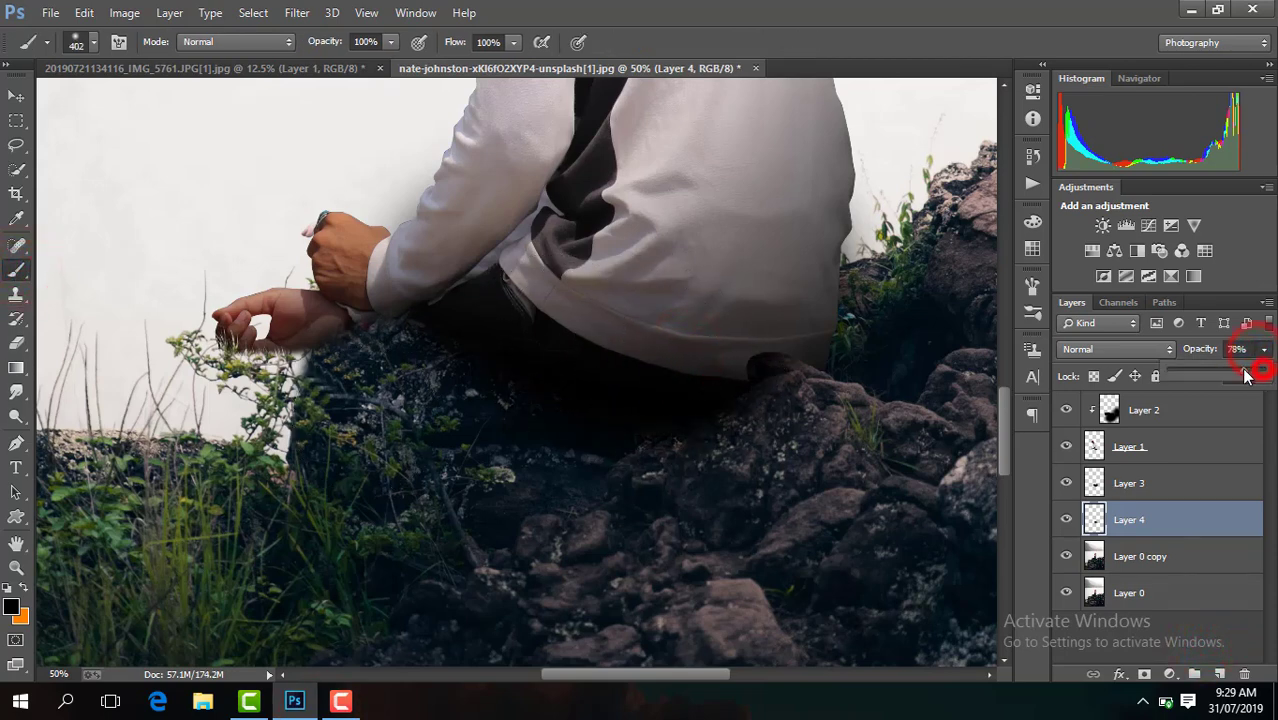
key(ctrl+minus)
key(ctrl+minus)
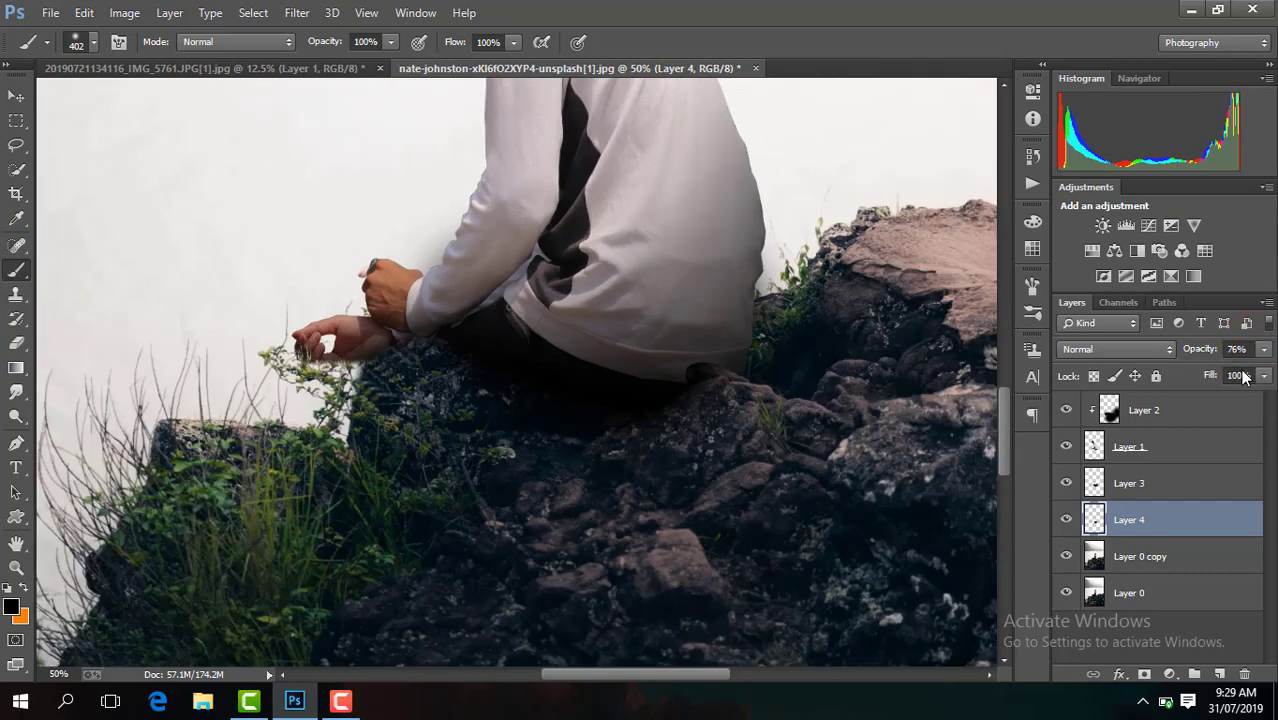
key(ctrl+minus)
key(ctrl+minus)
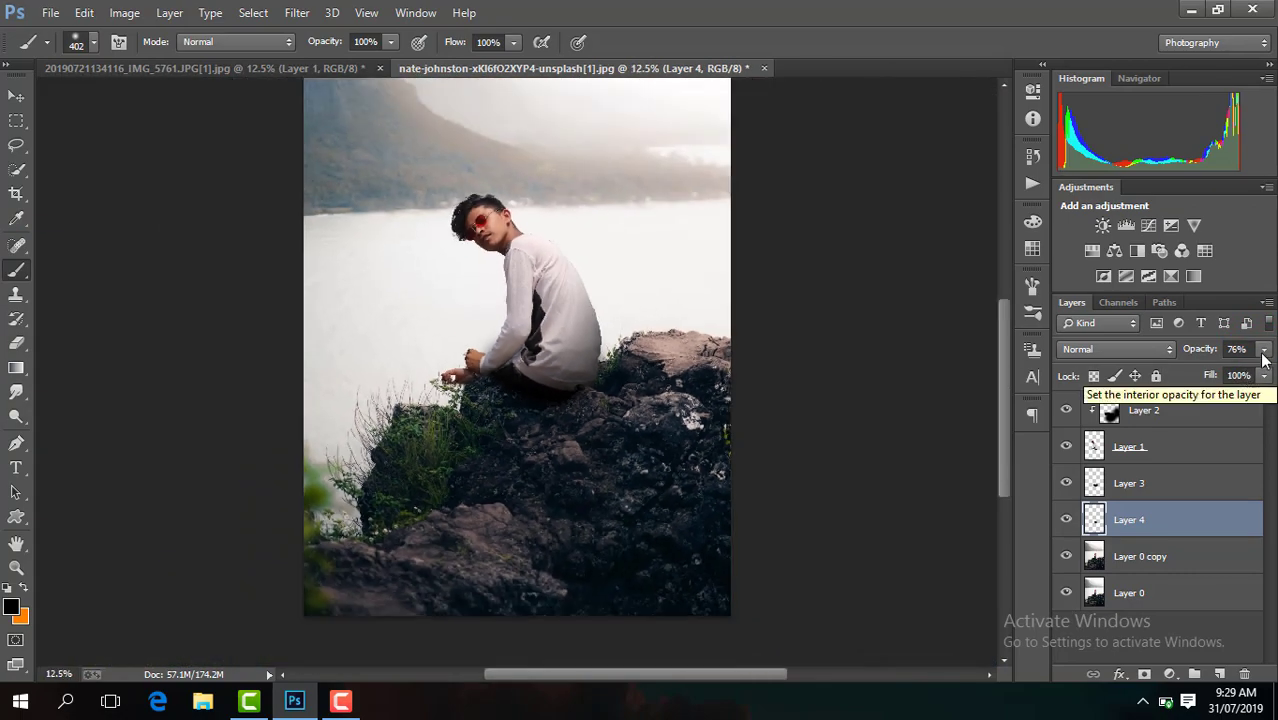
click(1264, 349)
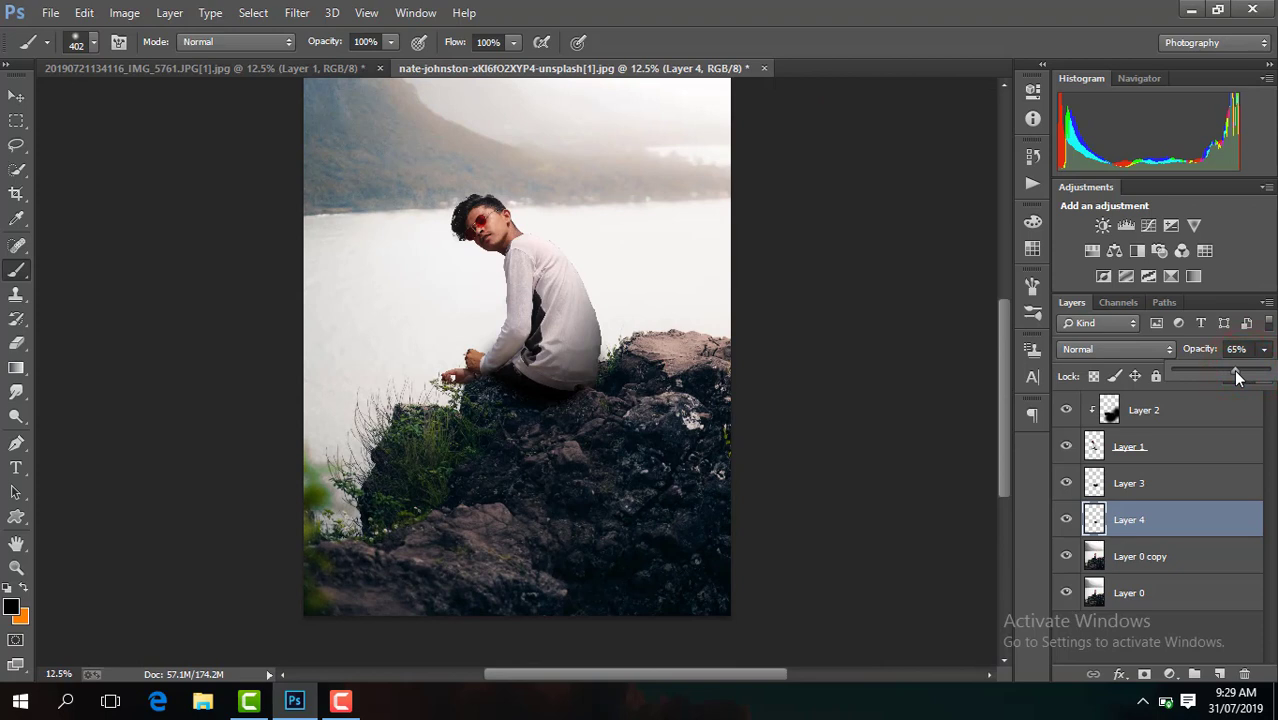
click(1065, 520)
click(1063, 524)
Open Camera Raw Filter on Layer 1 and set Contrast +18, Shadows +55, and raise Clarity
key(ctrl+minus)
click(1190, 446)
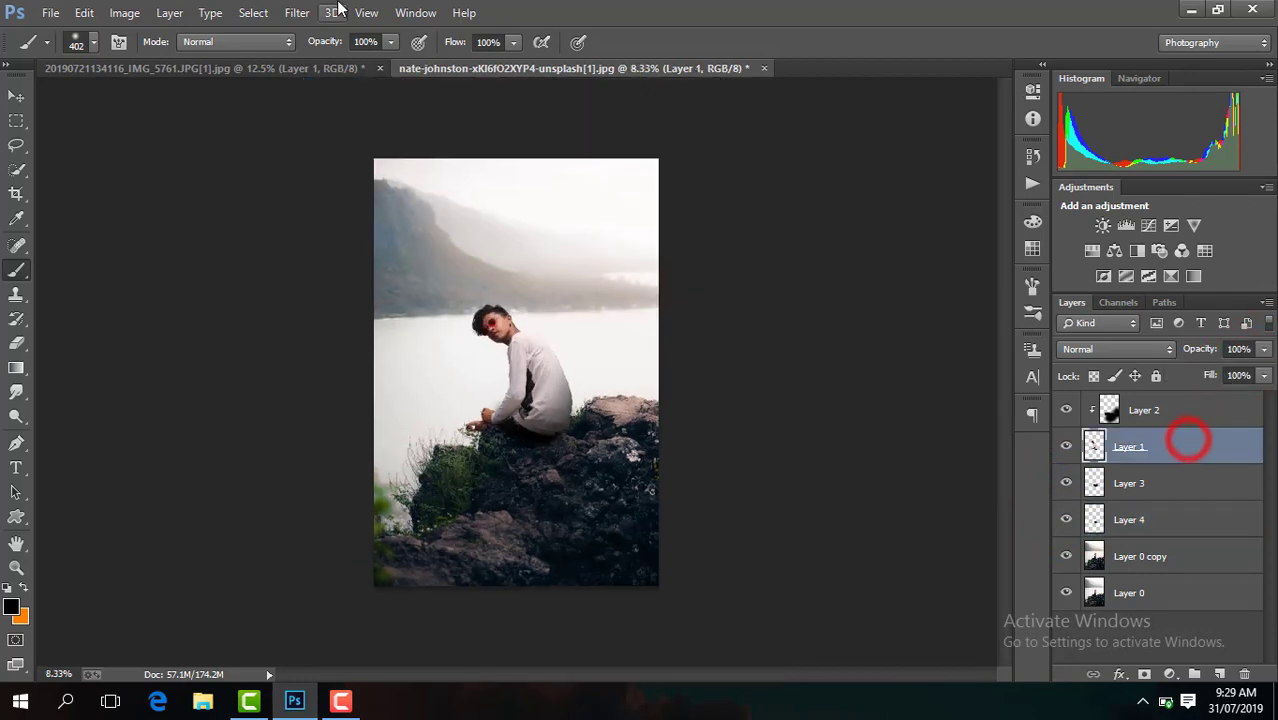
click(297, 12)
click(390, 118)
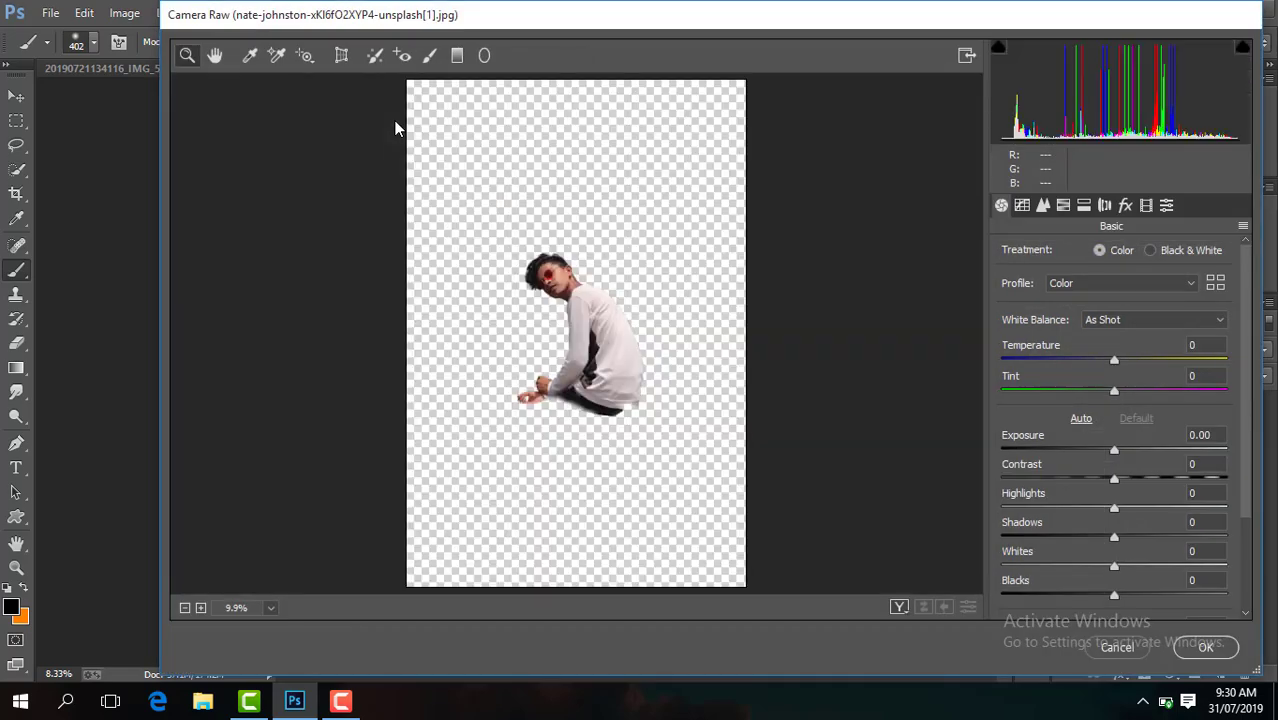
click(572, 316)
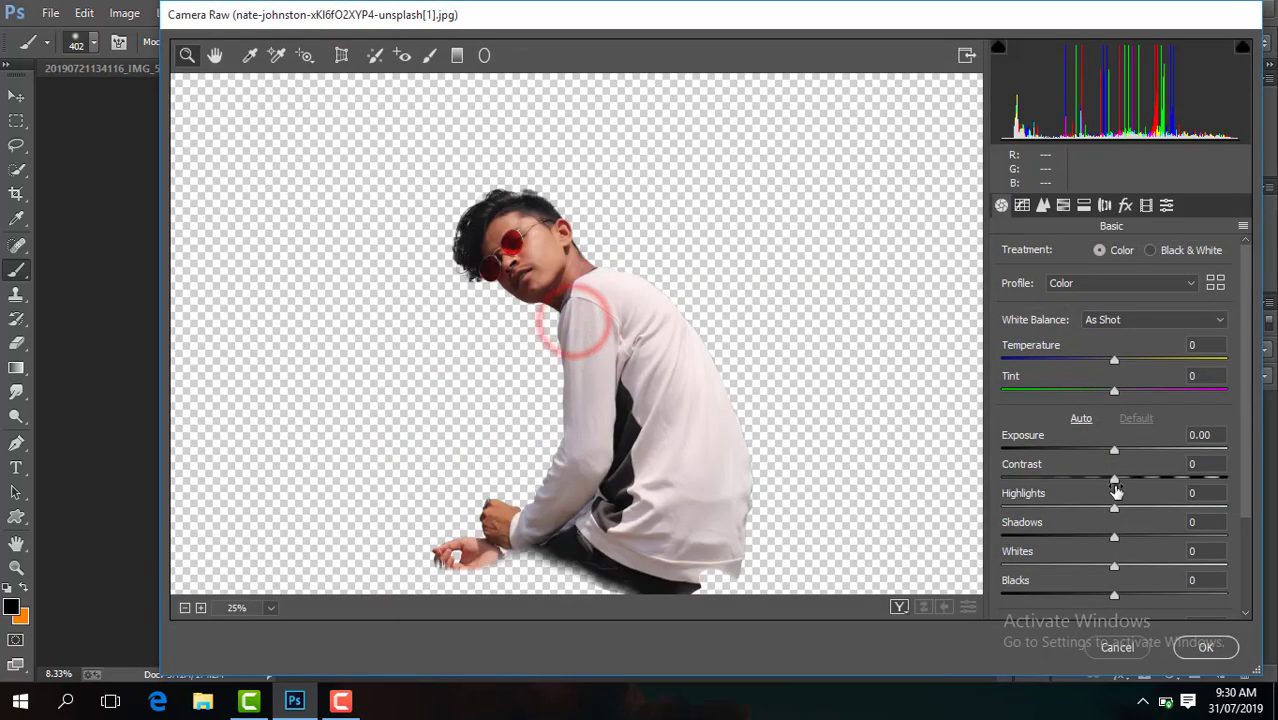
click(1115, 481)
drag(1115, 481, 1133, 480)
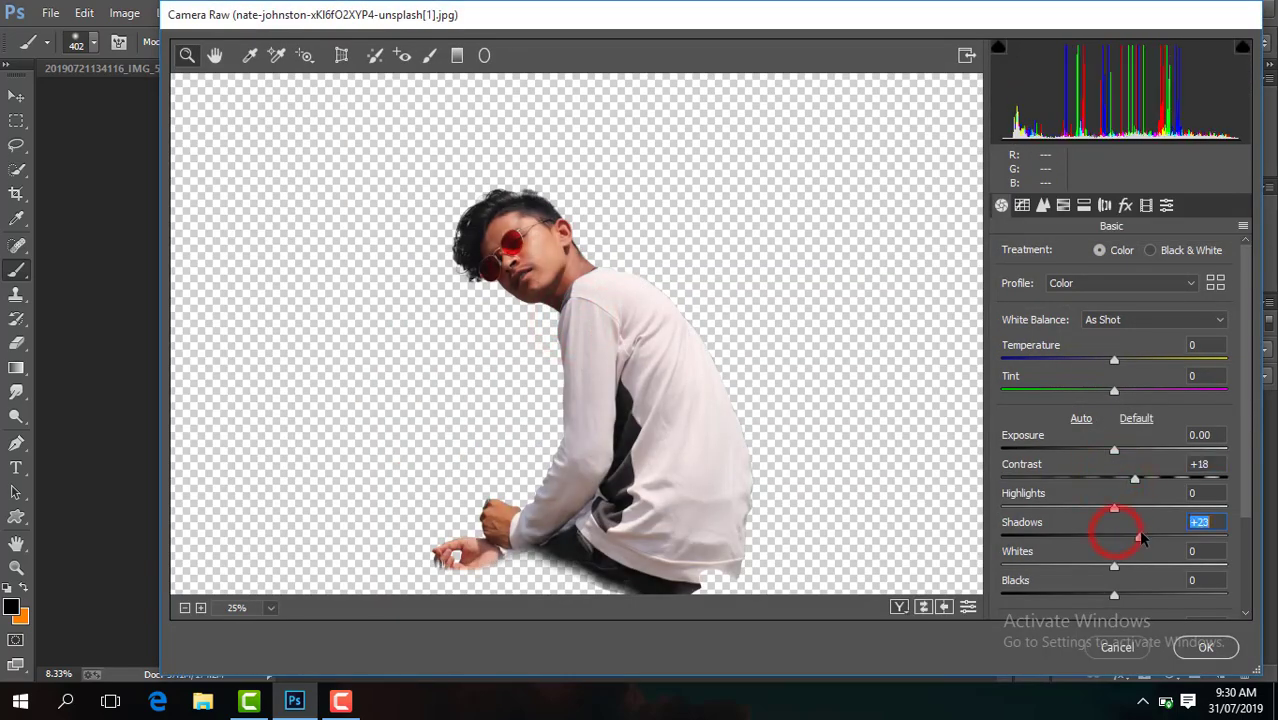
drag(1140, 538, 1176, 538)
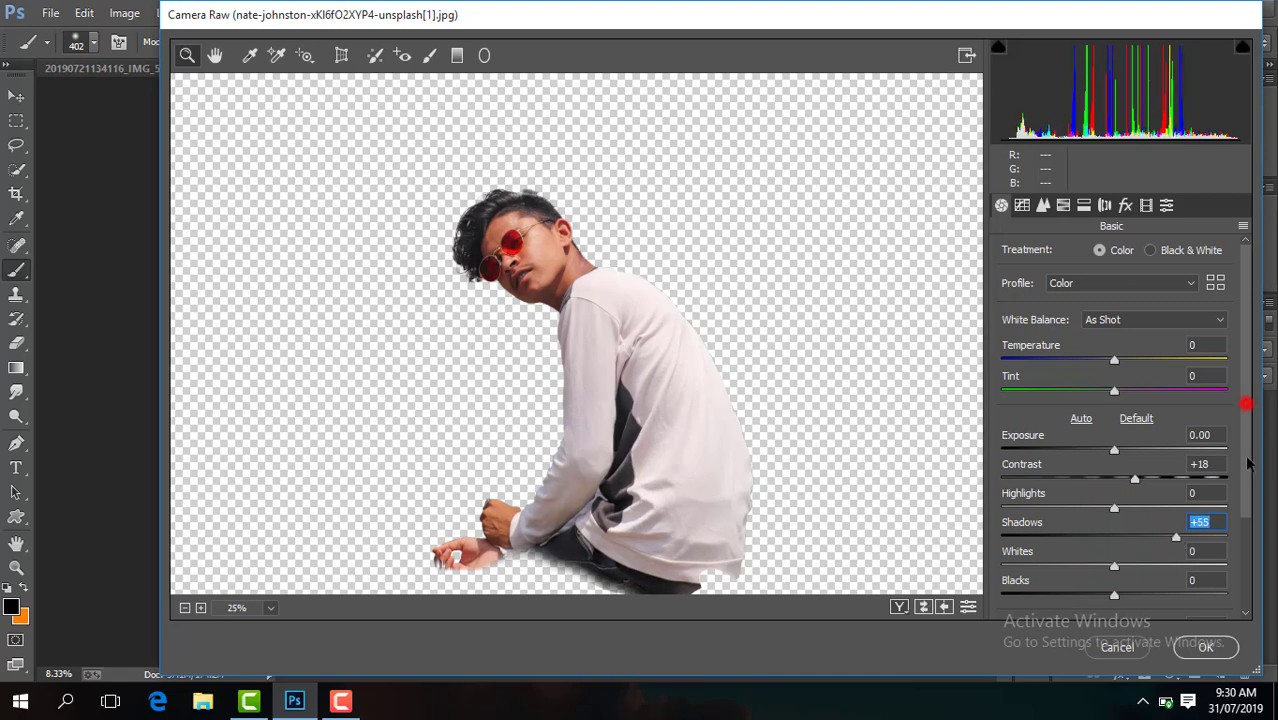
scroll(1248, 463, down, 3)
drag(1115, 511, 1133, 511)
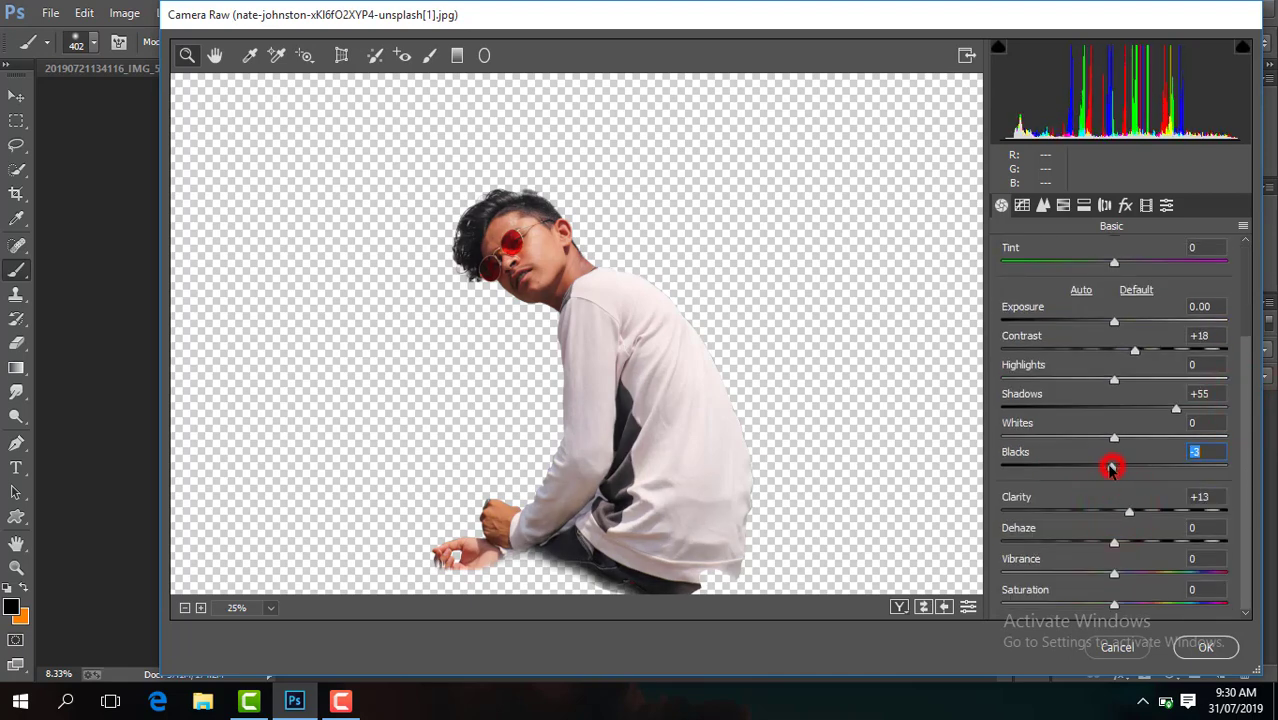
Desaturate greens, yellows, blues, aquas and purples to -100, oranges to -12, and apply the filter
click(1063, 205)
drag(1119, 408, 1020, 404)
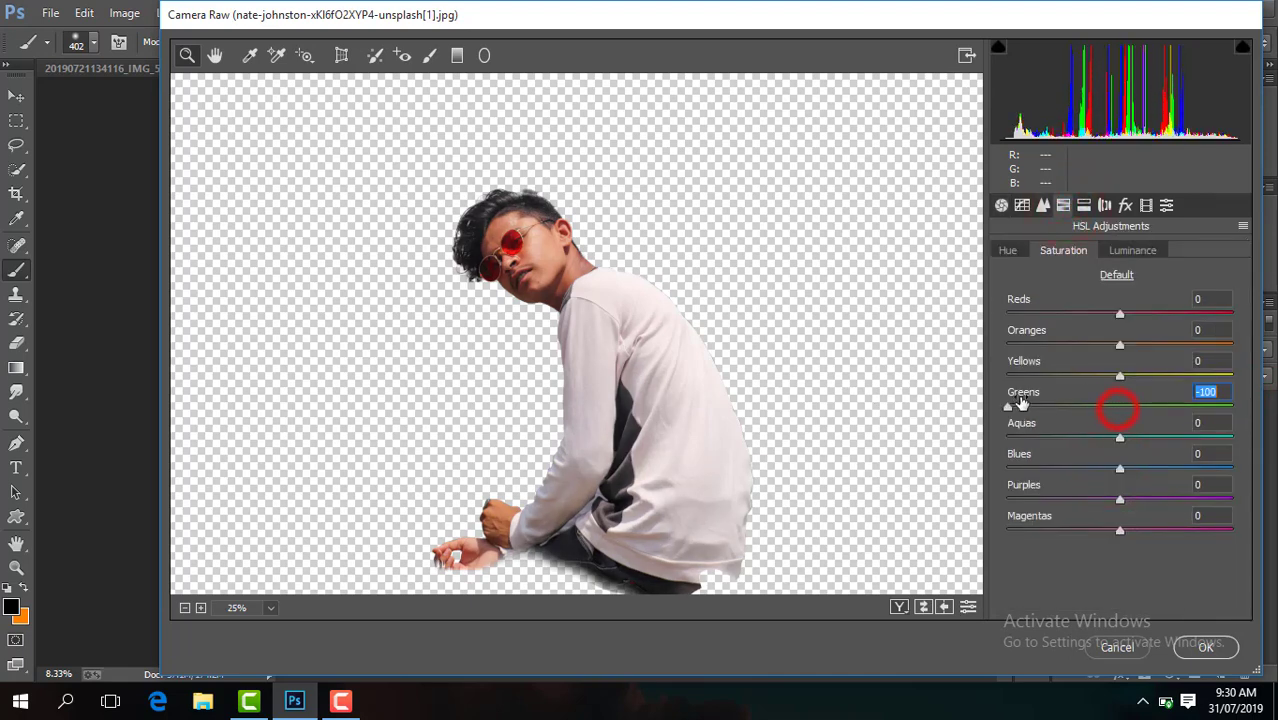
drag(1118, 375, 1010, 376)
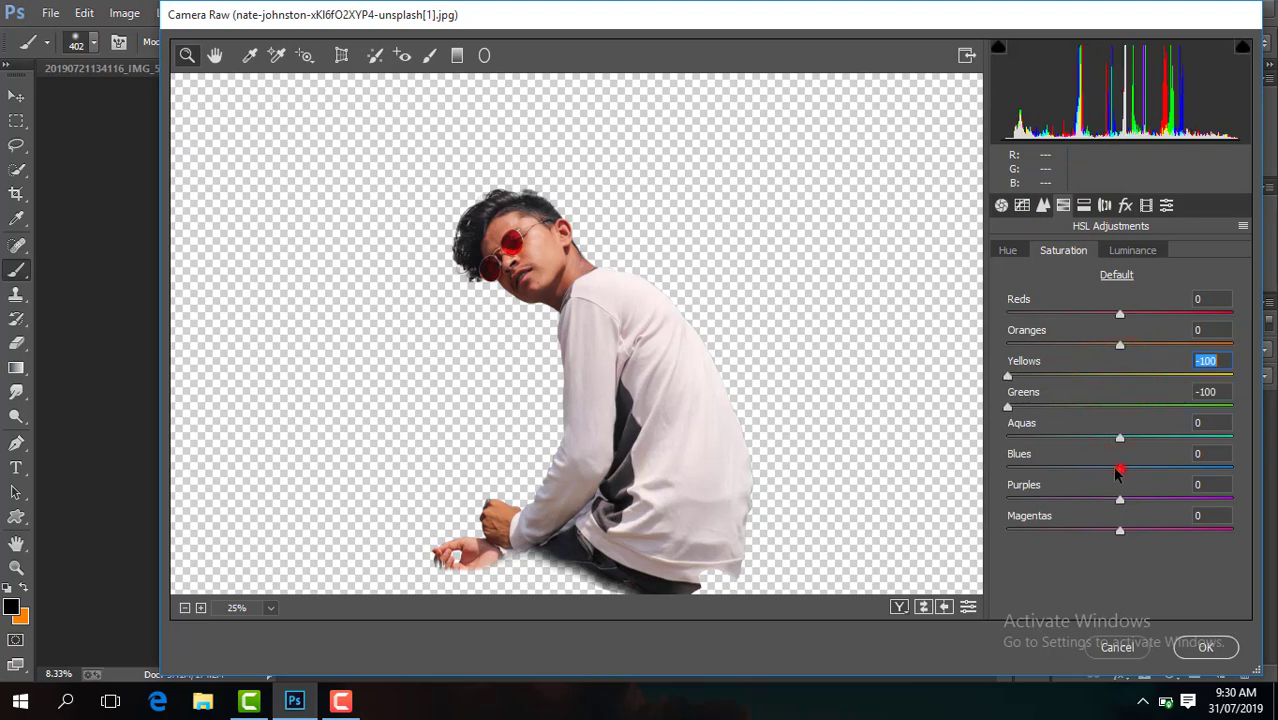
drag(1119, 470, 1010, 468)
drag(1120, 437, 1005, 440)
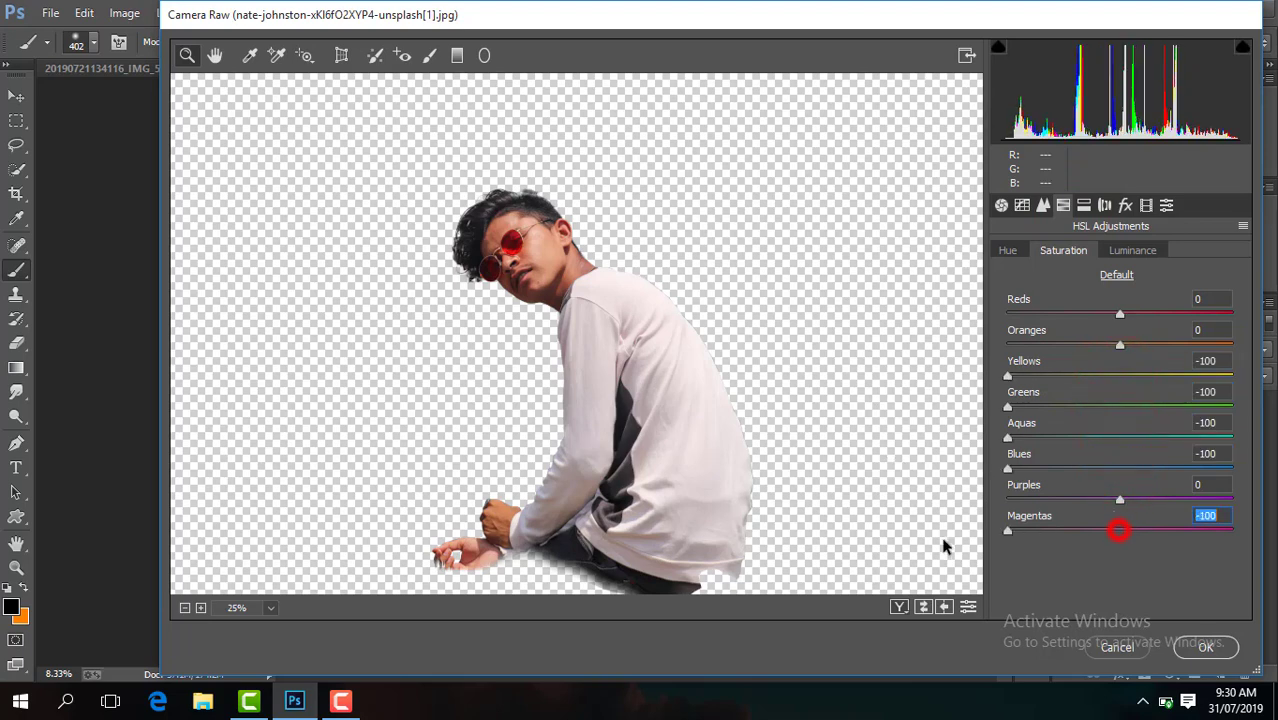
drag(1064, 503, 1007, 500)
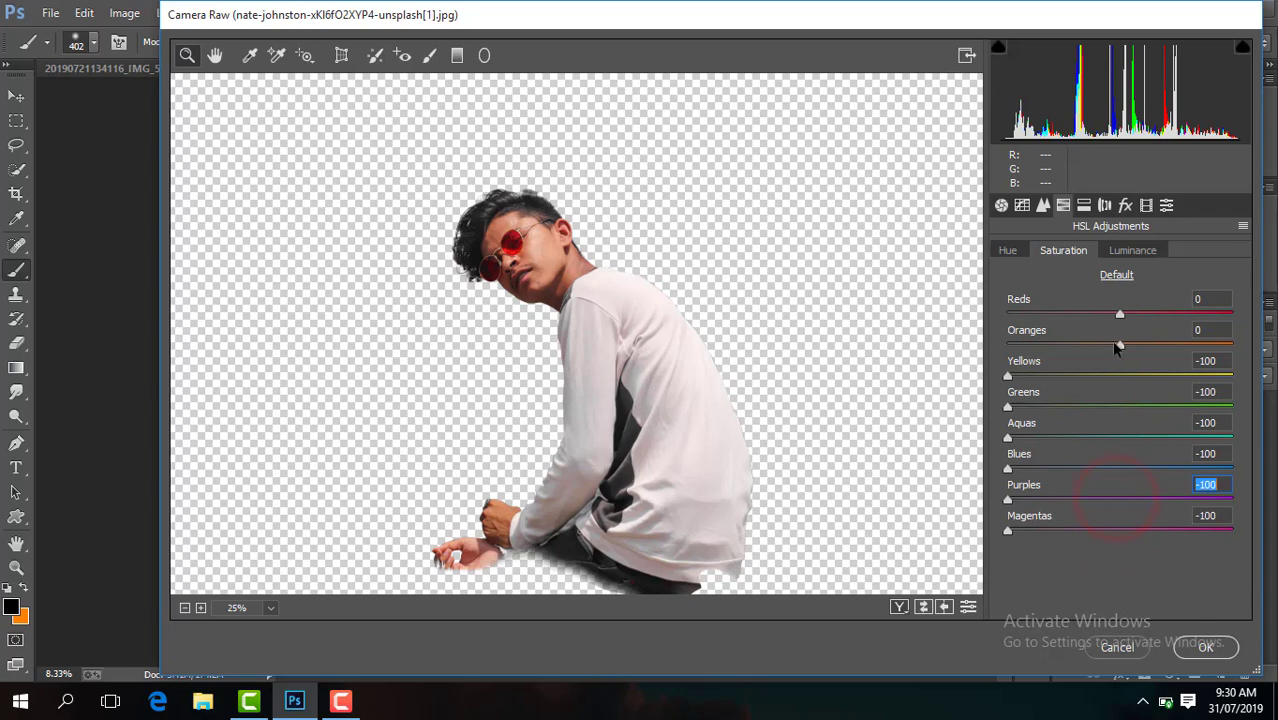
mouse_move(1117, 346)
mouse_down()
mouse_move(1105, 346)
mouse_move(1130, 350)
mouse_up()
click(1138, 252)
click(1043, 203)
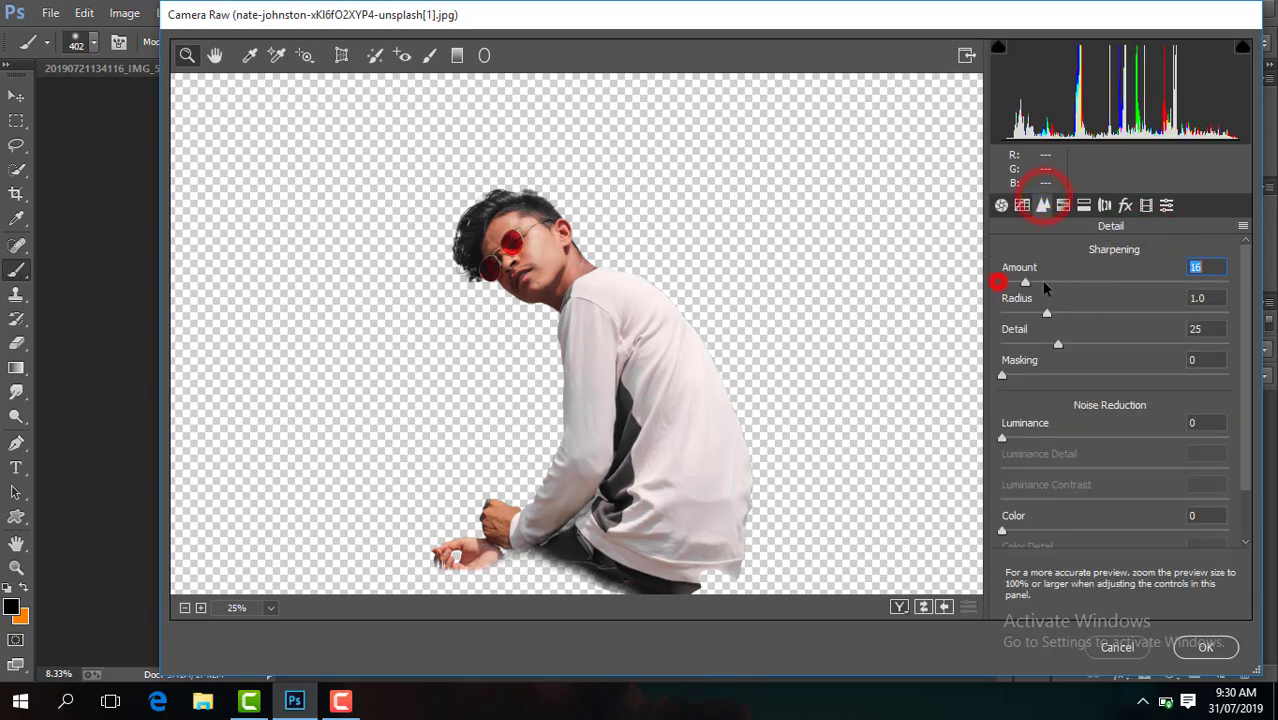
click(1206, 647)
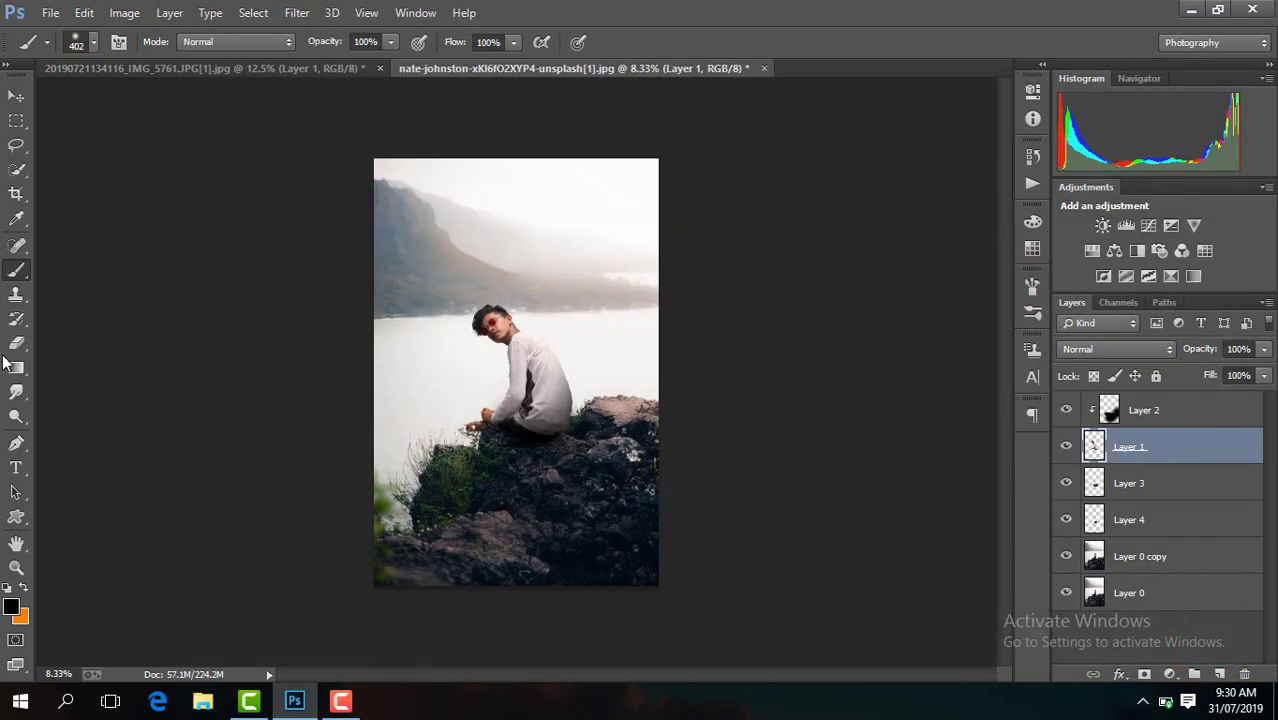
click(20, 400)
key(ctrl+plus)
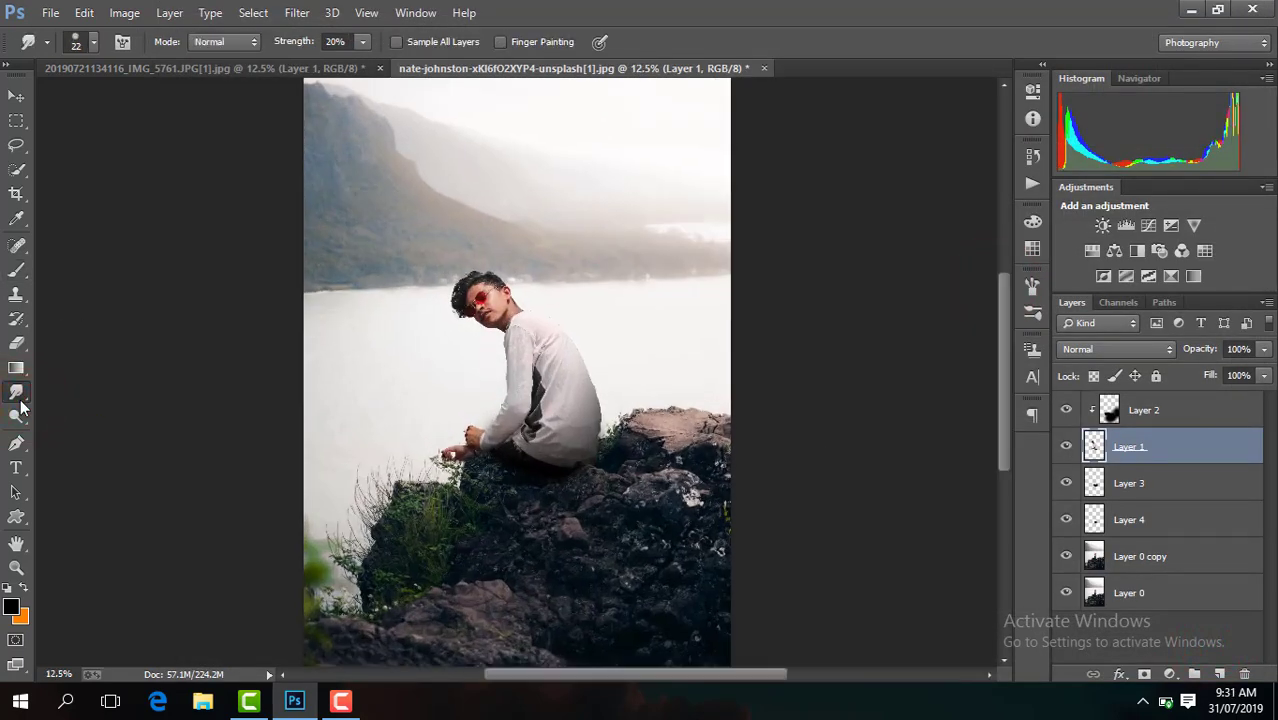
key(ctrl+plus)
key(ctrl+plus)
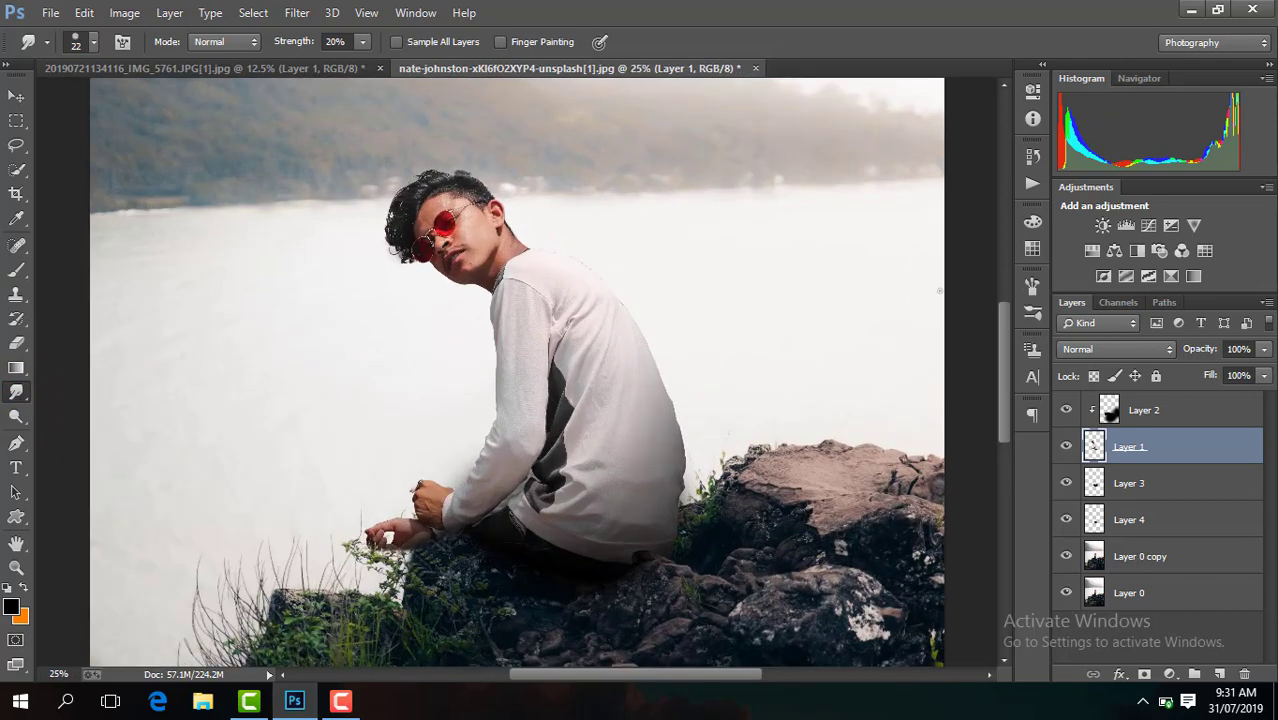
drag(1003, 366, 1015, 473)
key(ctrl+minus)
key(ctrl+minus)
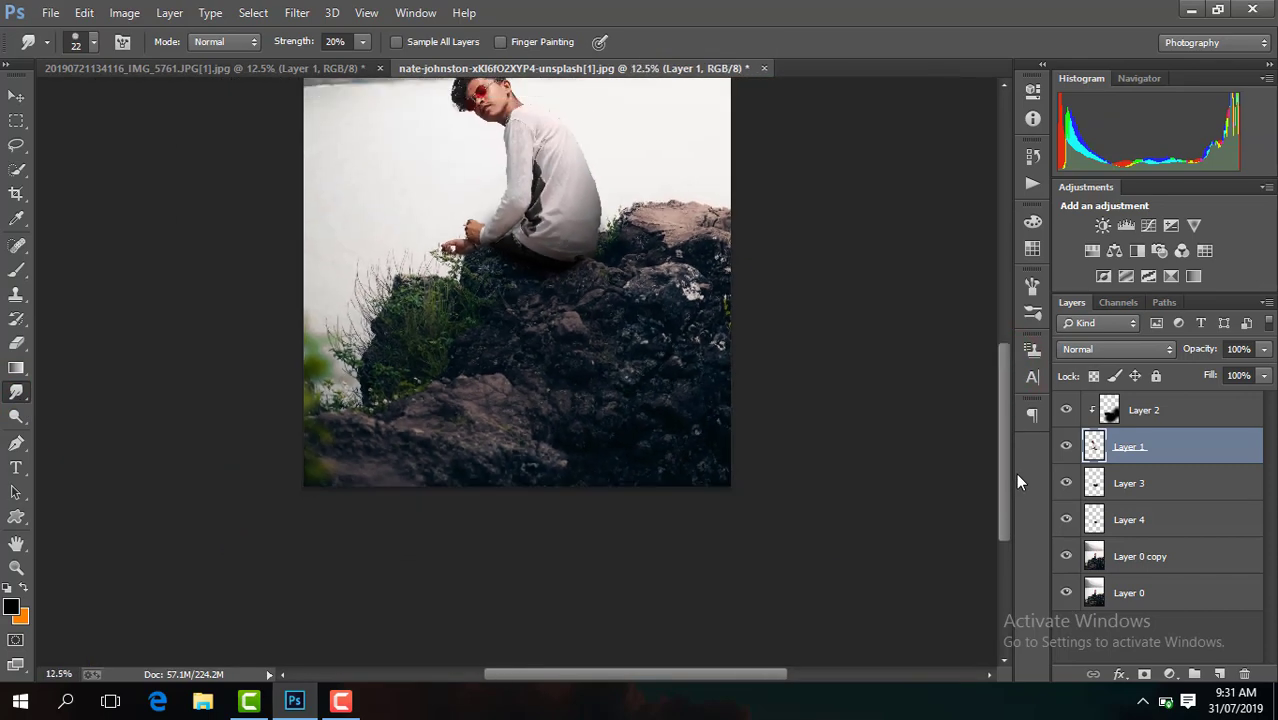
key(ctrl+minus)
key(ctrl+plus)
key(ctrl+plus)
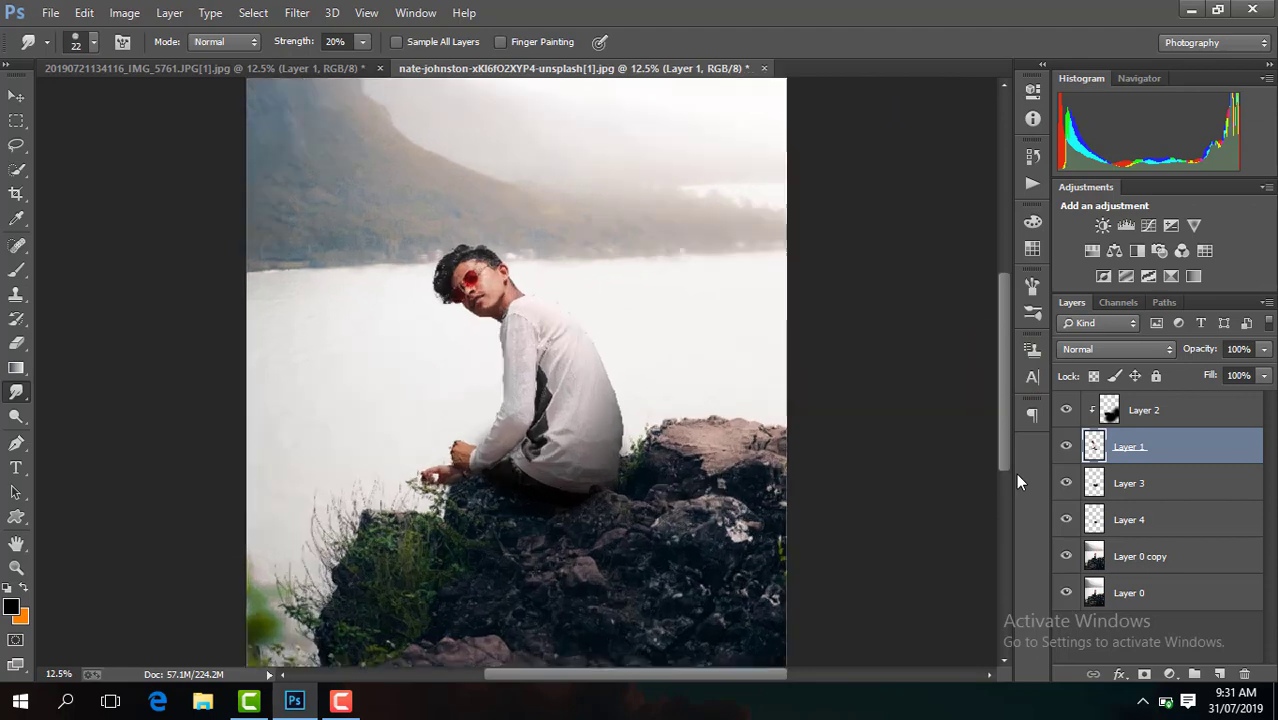
key(ctrl+plus)
key(ctrl+plus)
key(ctrl+plus)
drag(725, 680, 713, 676)
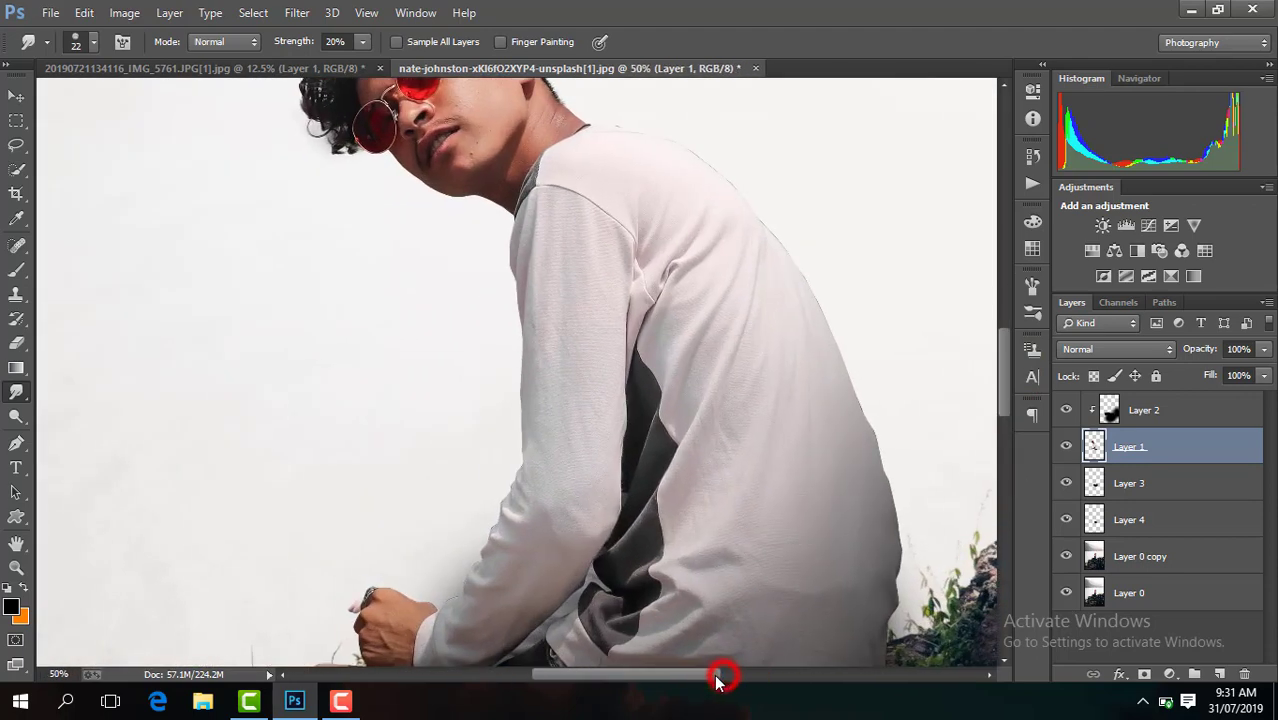
key(ctrl+minus)
key(ctrl+minus)
key(ctrl+minus)
key(ctrl+minus)
key(ctrl+minus)
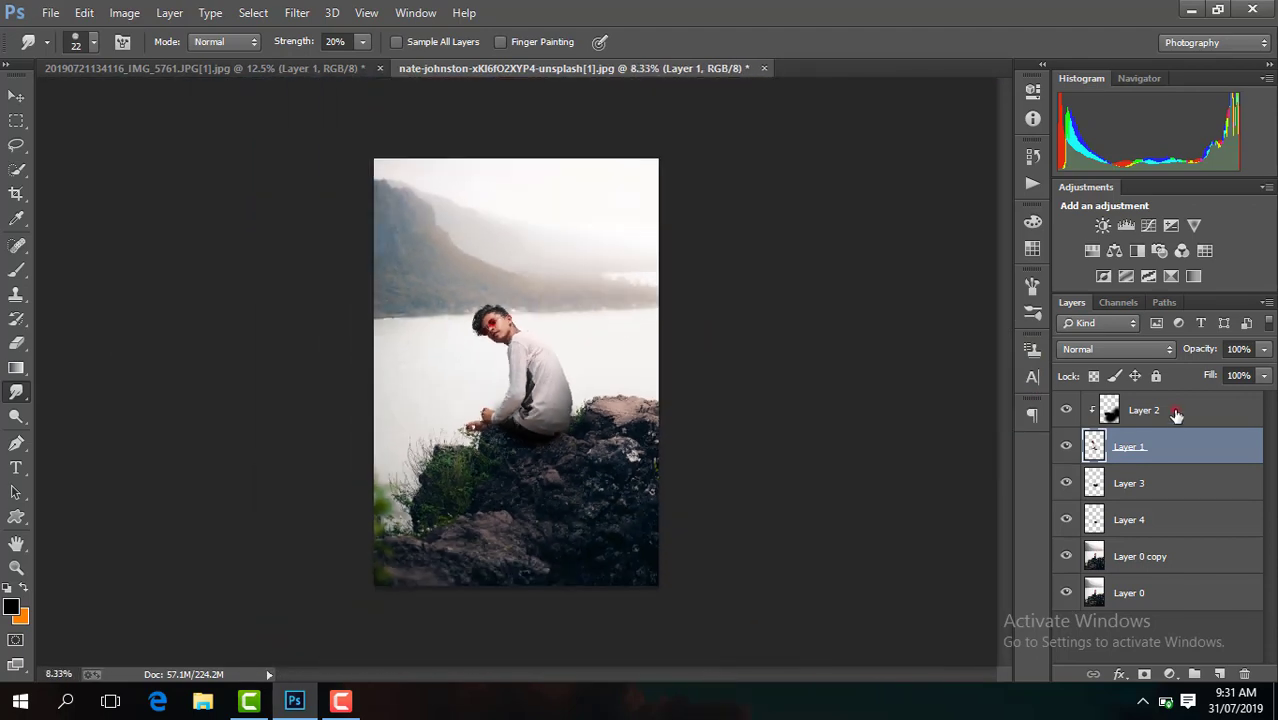
click(1176, 414)
click(1169, 674)
Add a Brightness/Contrast adjustment with contrast 10 and fit the image on screen
click(1143, 329)
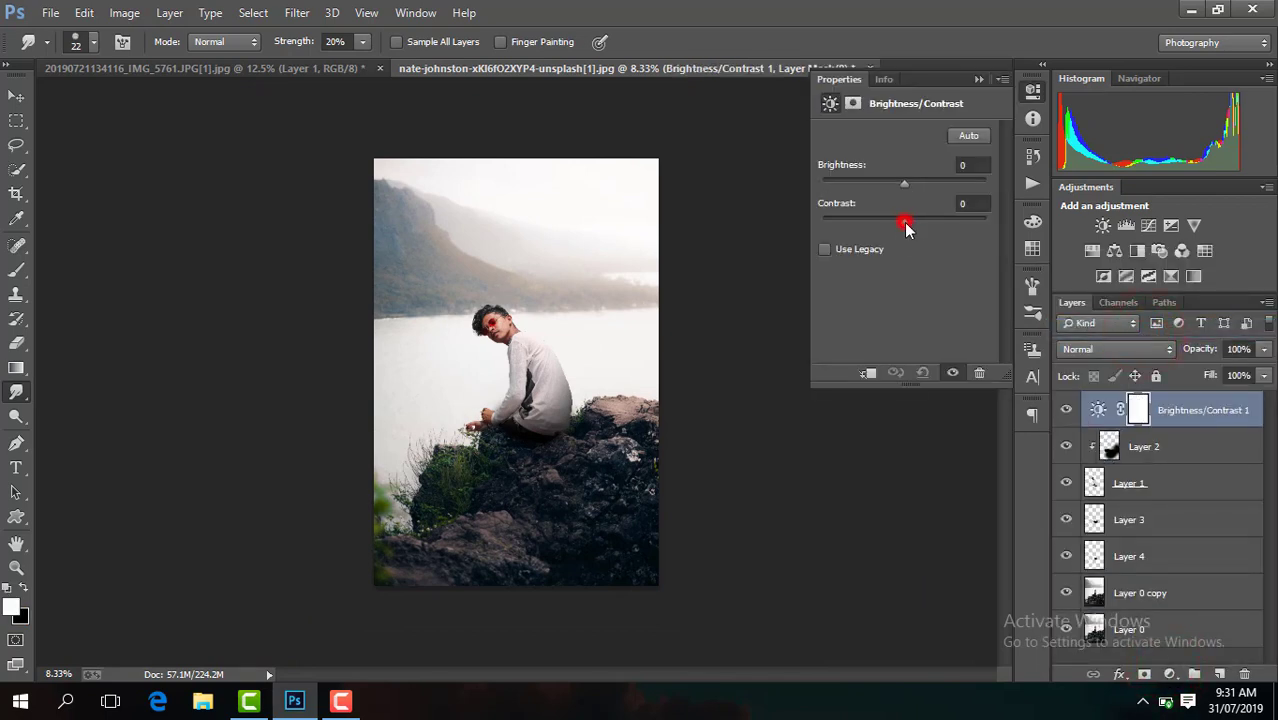
drag(904, 221, 912, 221)
click(979, 79)
click(16, 540)
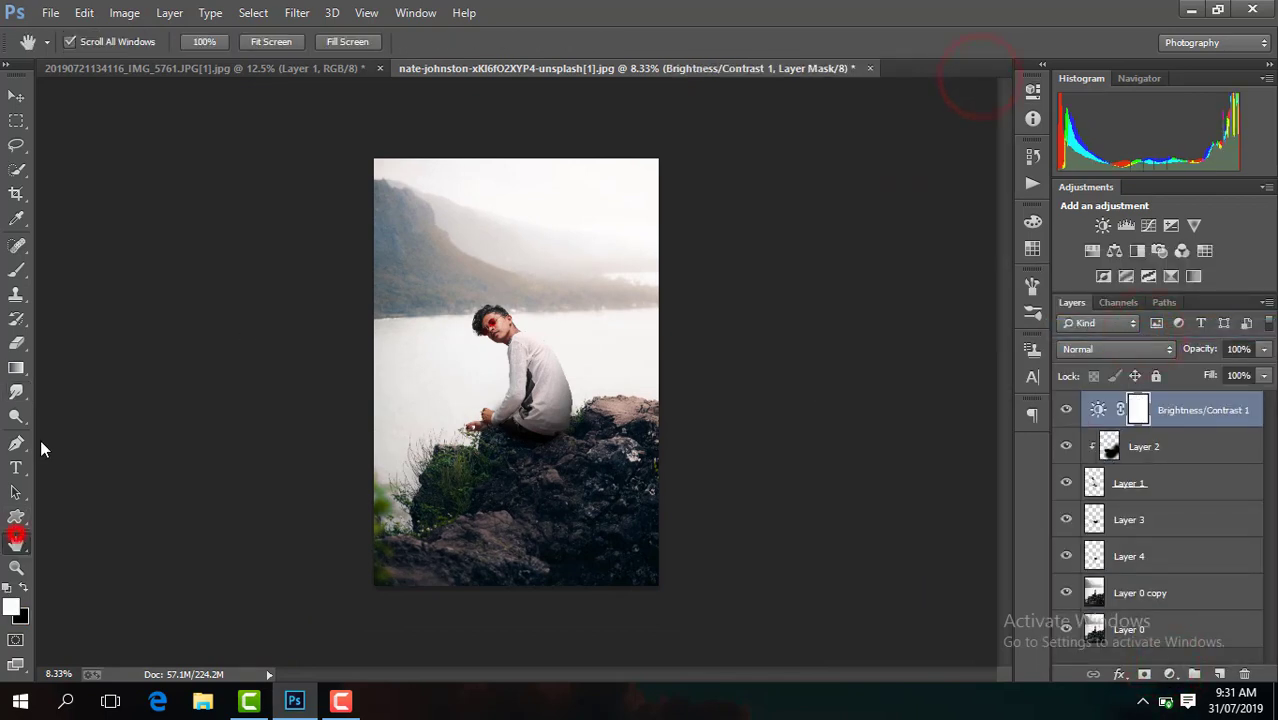
click(294, 48)
Add a Channel Mixer, setting Red output Green to -14 and Red to +94
click(1169, 673)
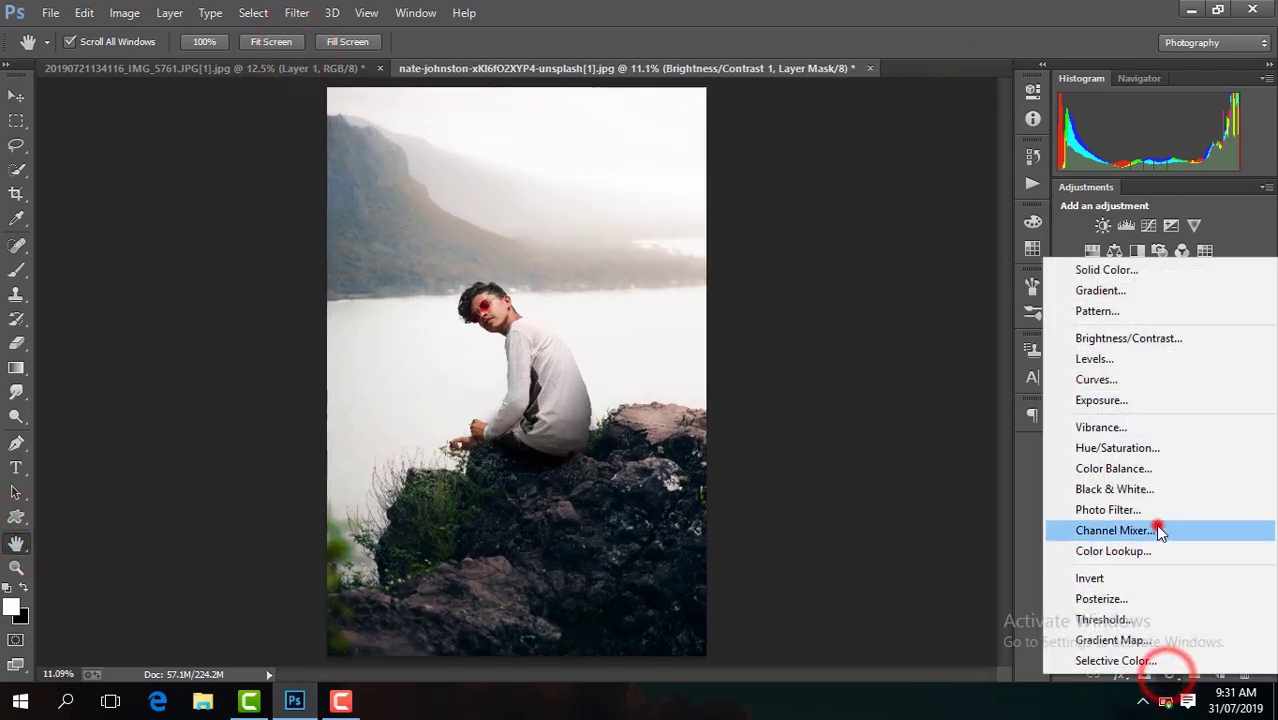
click(1161, 527)
drag(901, 276, 902, 311)
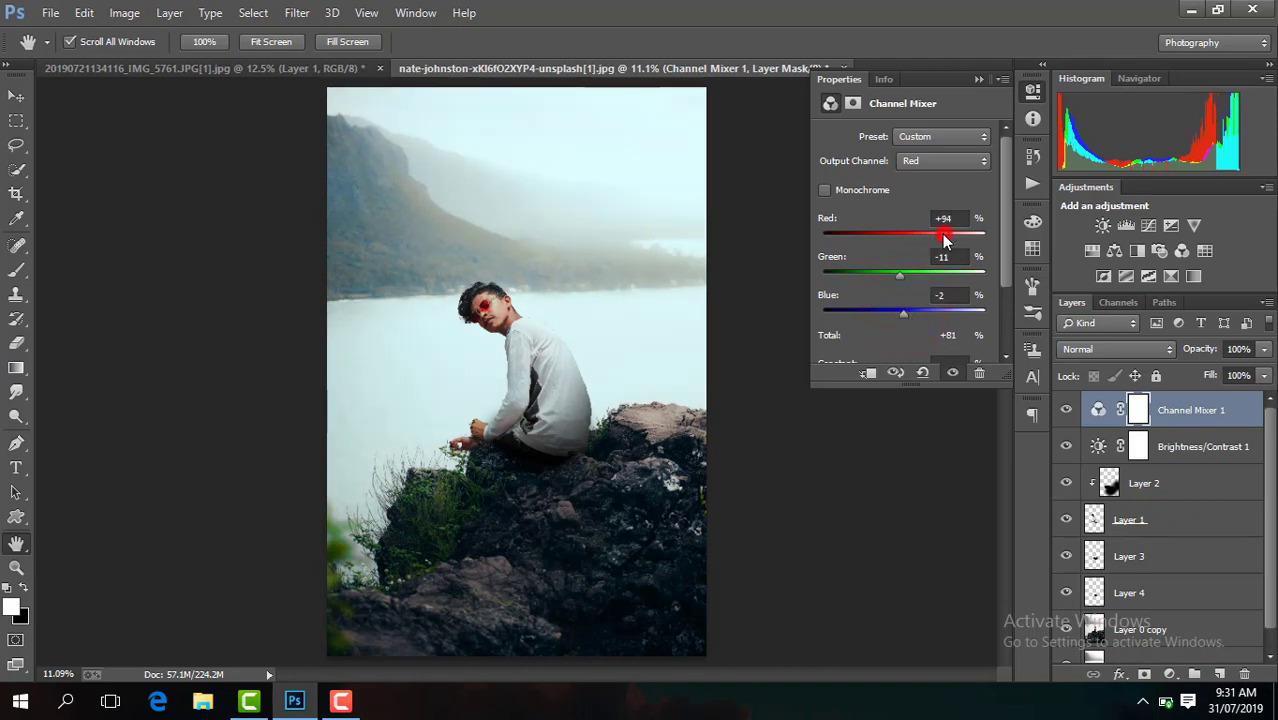
drag(945, 236, 942, 236)
Set the Green output mix to Red +5, Green +99, Blue +2
click(930, 162)
click(924, 189)
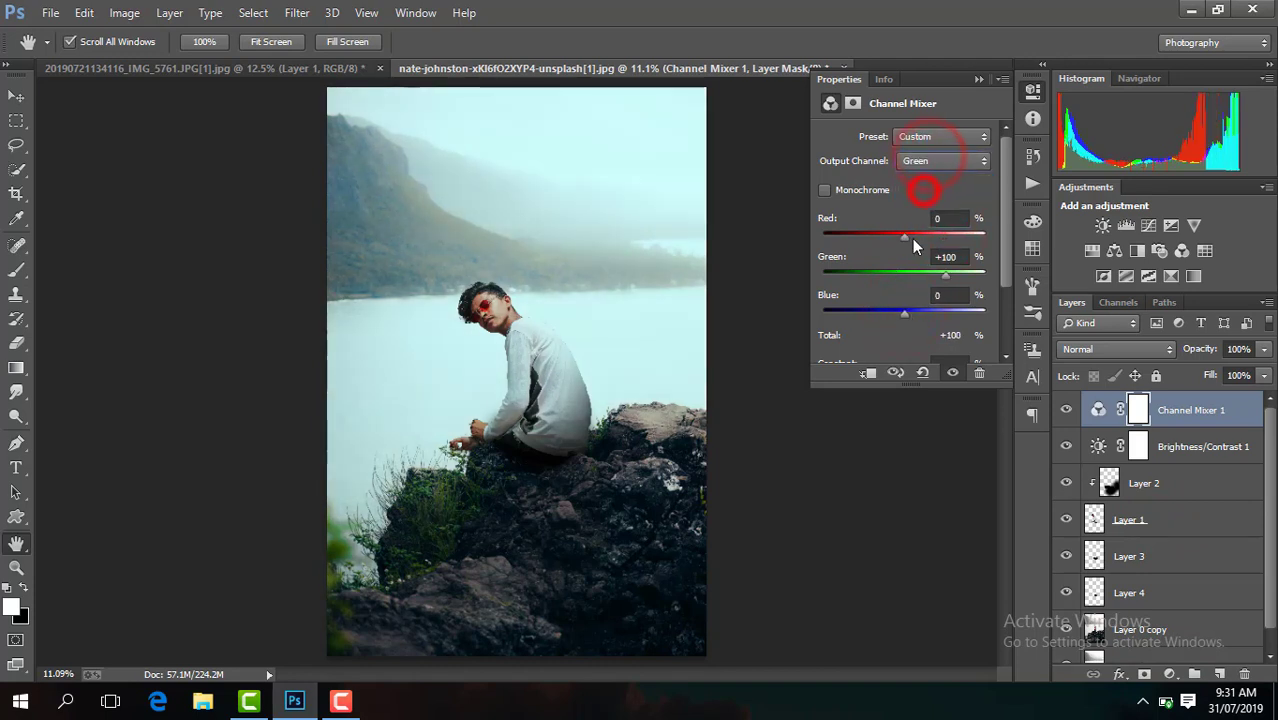
drag(903, 237, 907, 237)
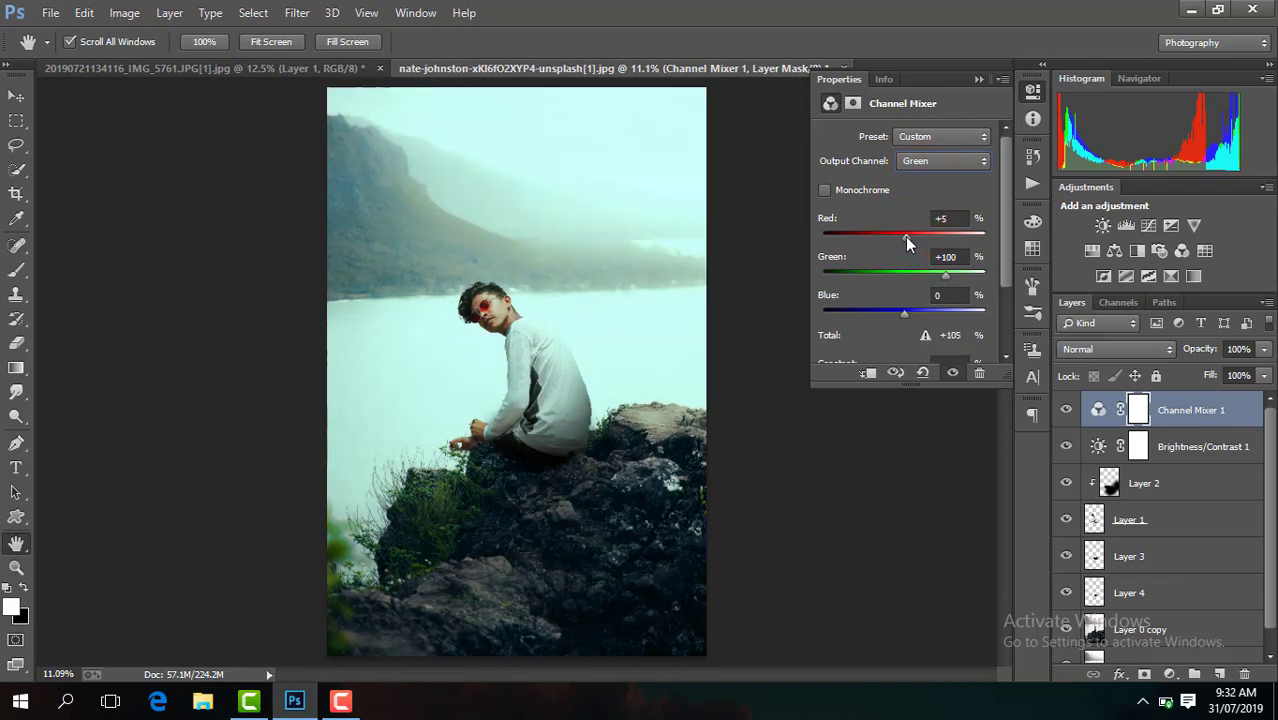
click(907, 313)
click(903, 312)
click(941, 274)
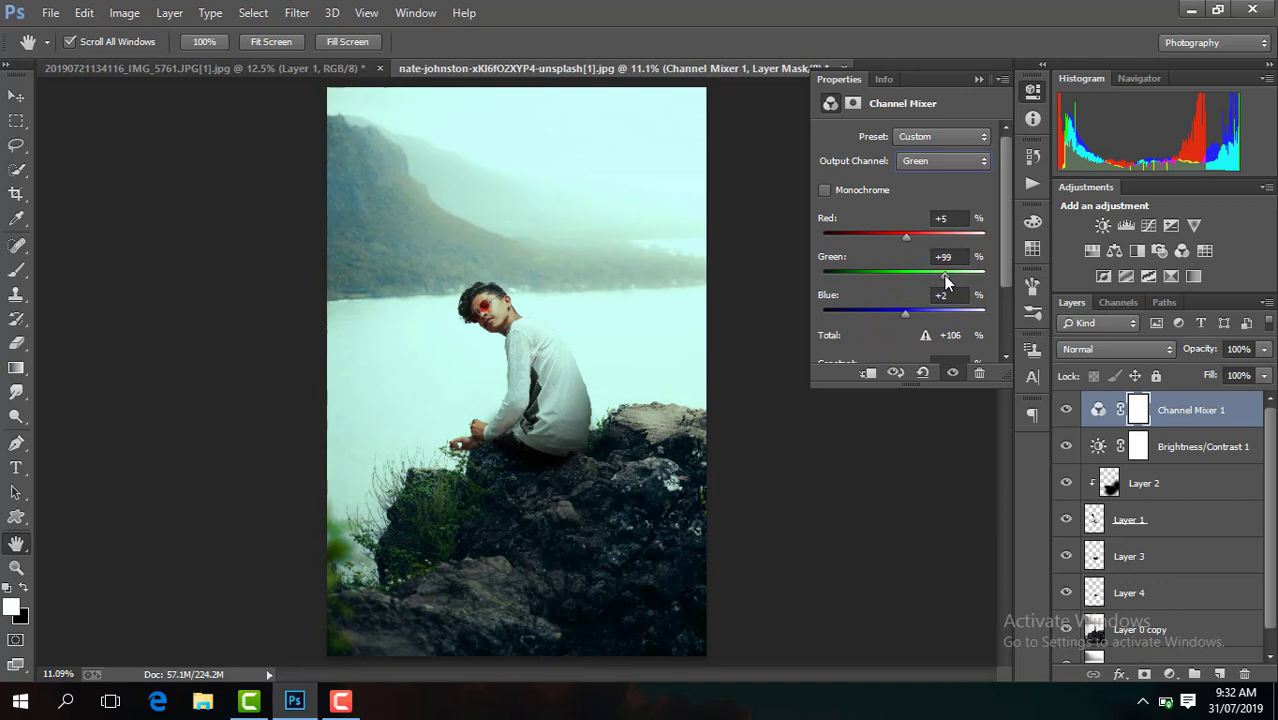
Set the Blue output's Red to -7 and adjust its Green amount
click(935, 161)
click(928, 205)
click(902, 240)
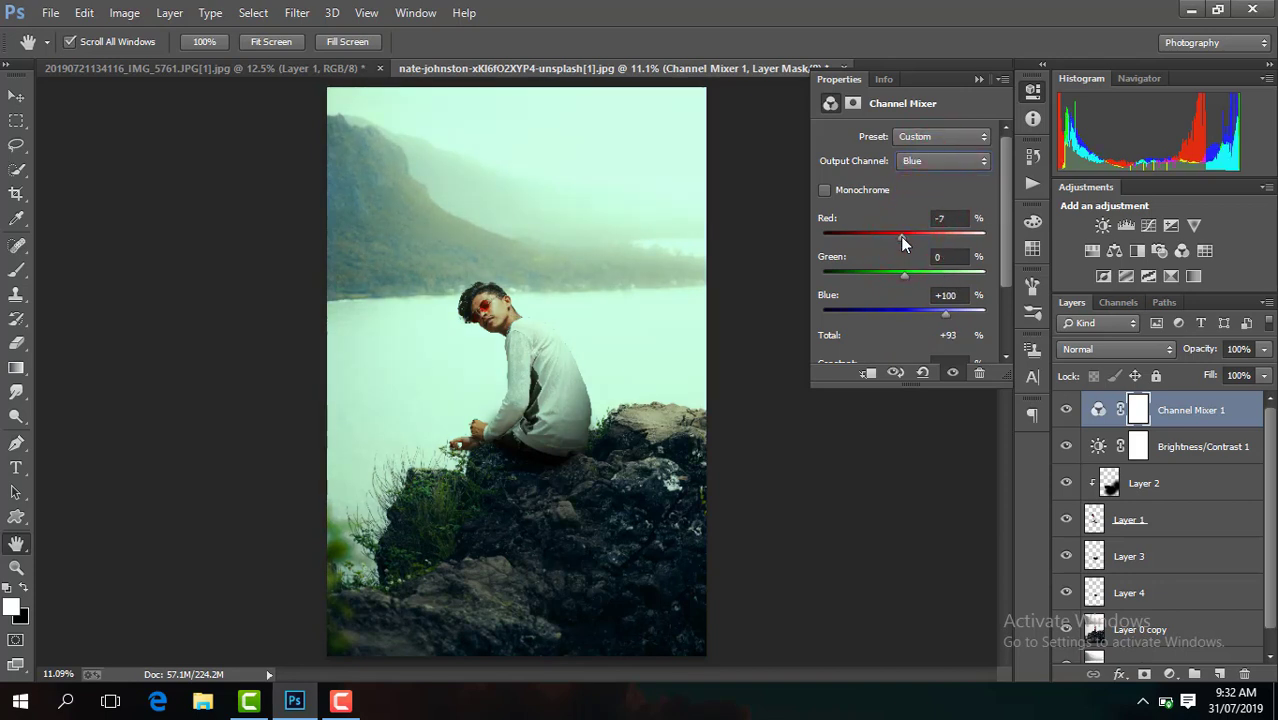
click(906, 271)
click(979, 79)
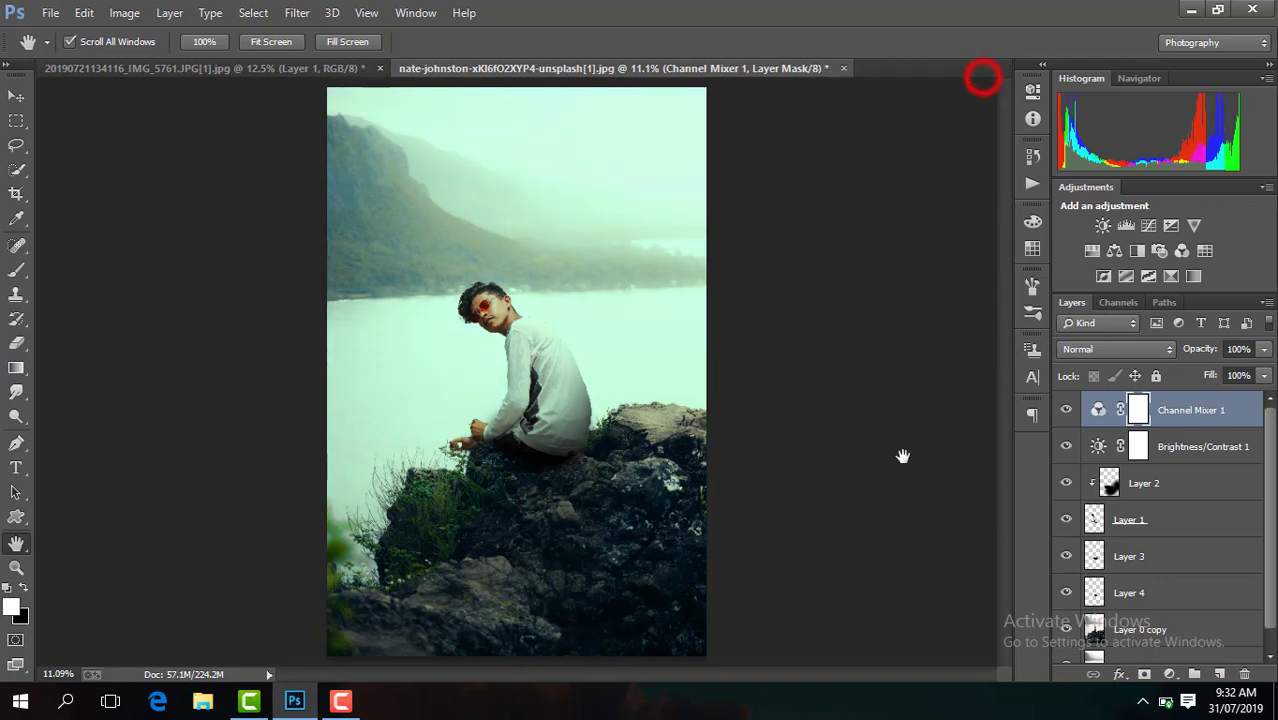
Flatten the image, duplicate it onto Layer 1, and zoom in to 200% on the face
right_click(1176, 422)
click(870, 576)
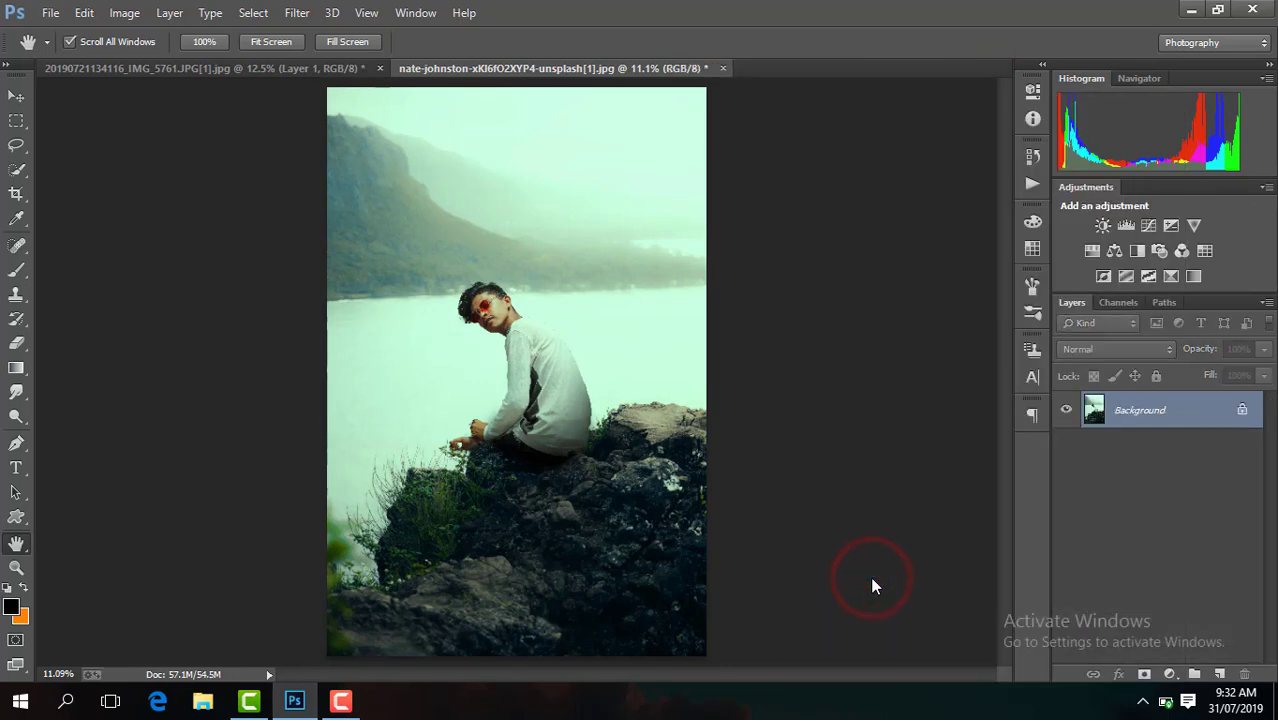
key(ctrl+j)
key(ctrl+plus)
key(ctrl+plus)
key(ctrl+plus)
key(ctrl+plus)
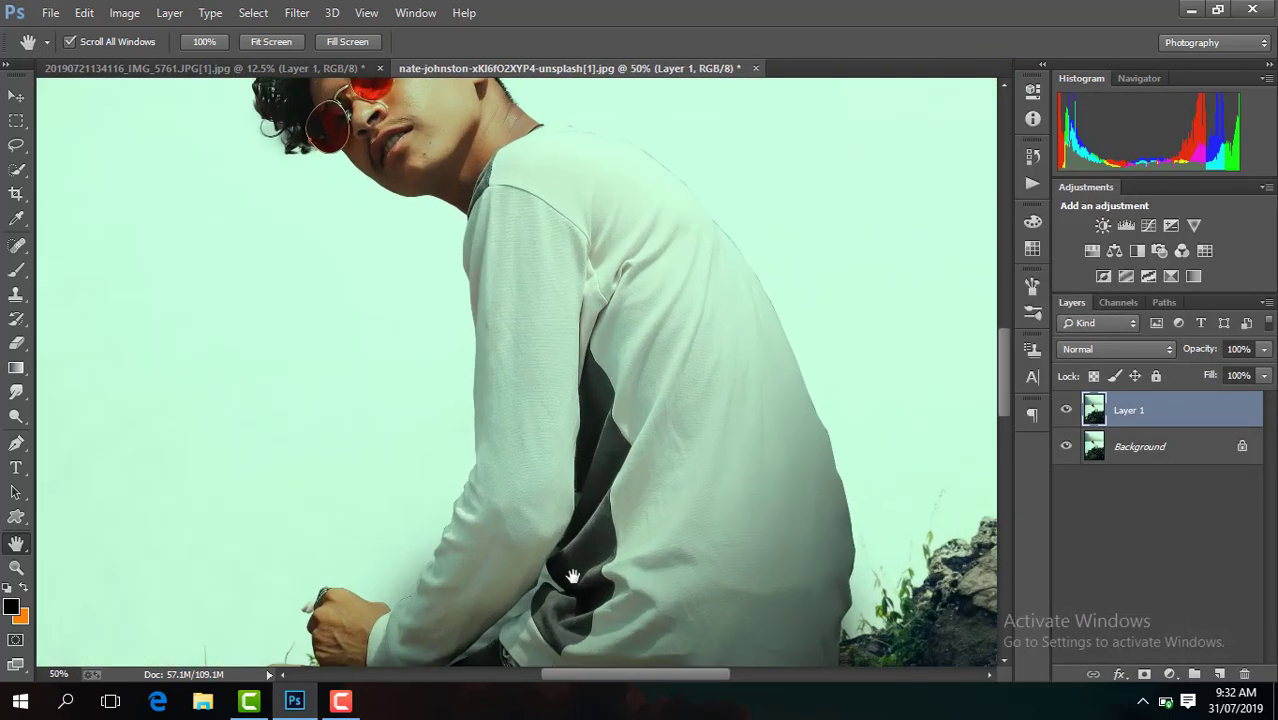
drag(657, 680, 625, 680)
drag(1004, 366, 1001, 320)
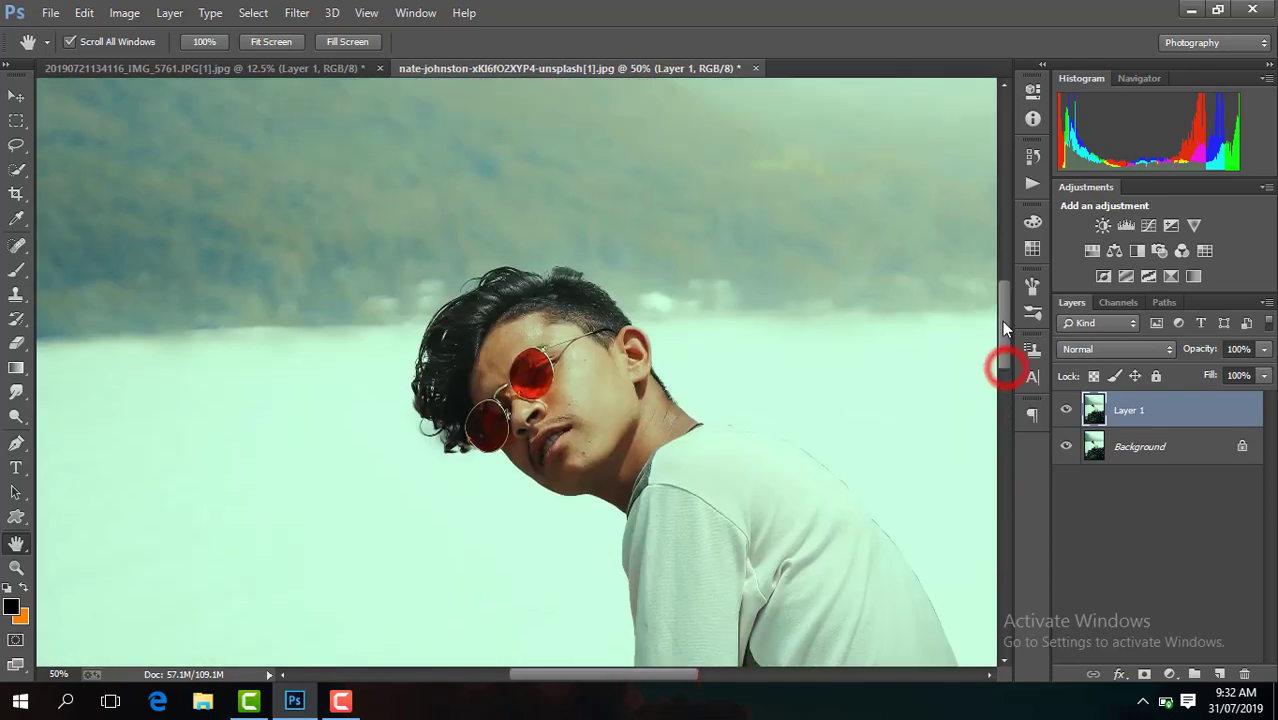
key(ctrl+plus)
key(ctrl+plus)
key(ctrl+plus)
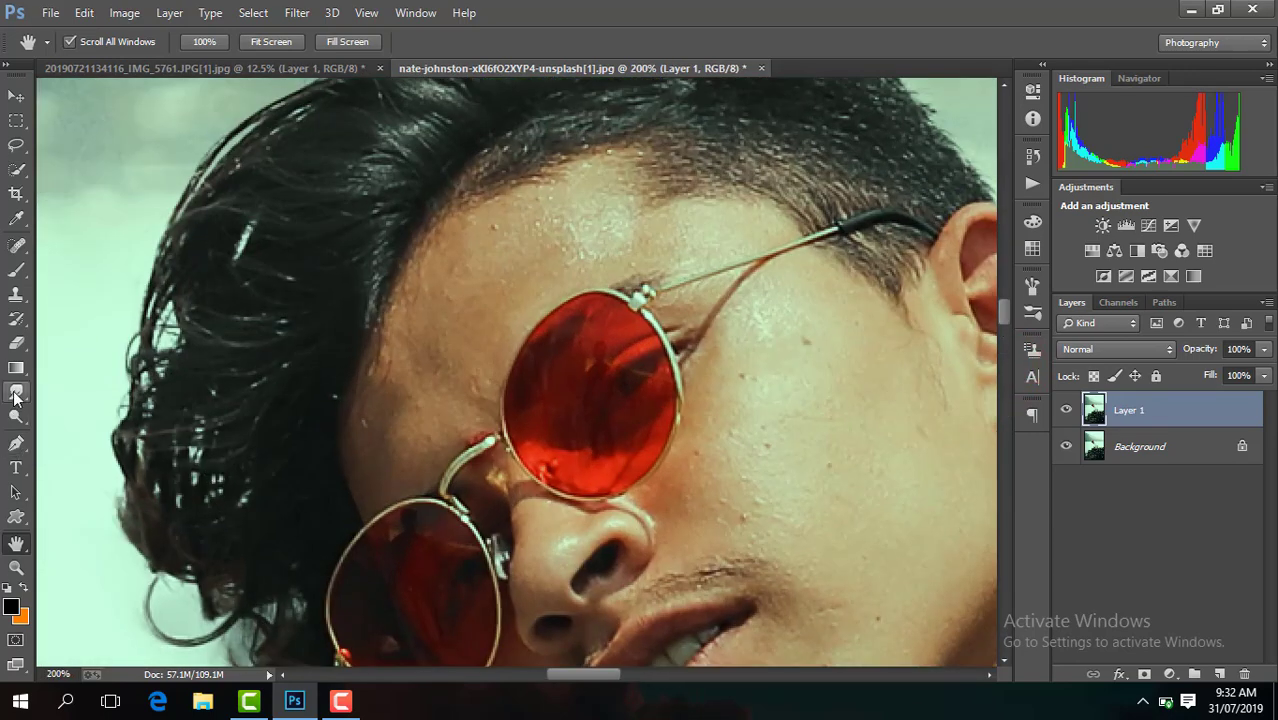
Select the Smudge tool with a larger brush and set Layer 1 opacity to 75%
click(15, 394)
click(93, 42)
click(139, 97)
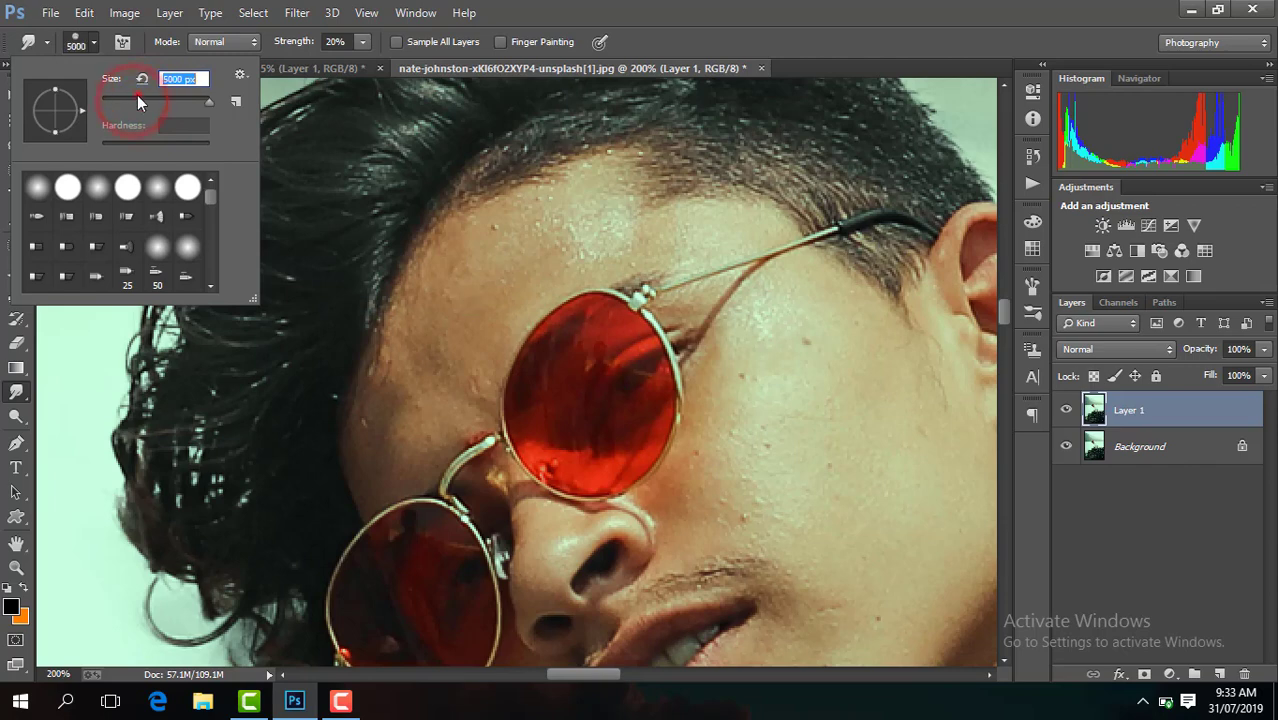
click(1247, 349)
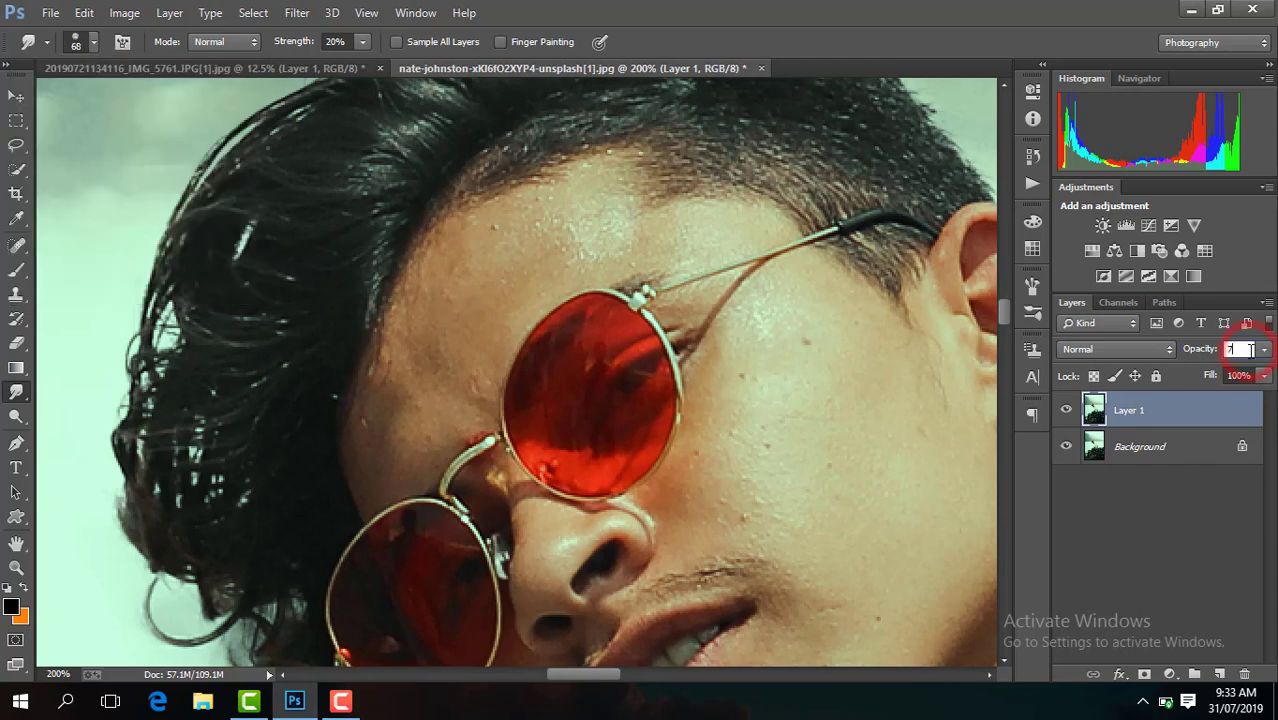
text(5)
key(Return)
Smudge the skin on the forehead, cheeks and chin to smooth it
click(457, 326)
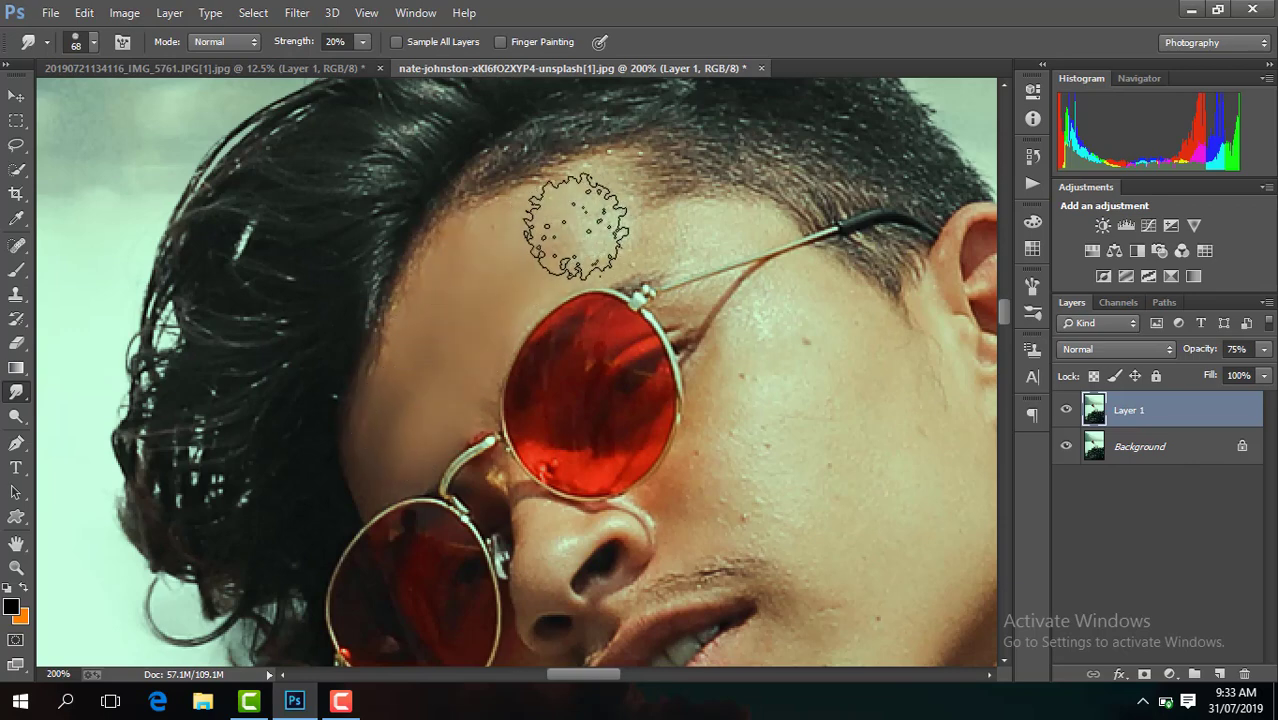
mouse_move(556, 224)
mouse_down()
mouse_move(605, 212)
mouse_move(423, 412)
mouse_move(466, 276)
mouse_up()
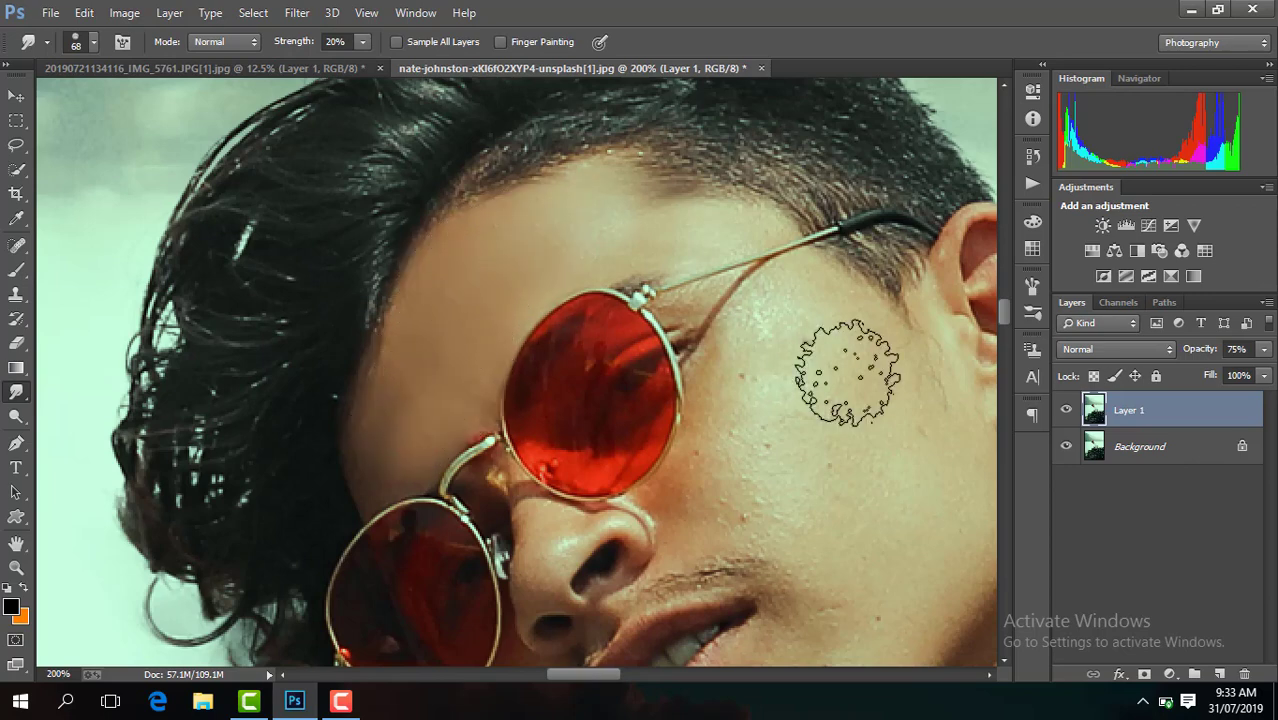
drag(584, 675, 595, 675)
drag(661, 385, 659, 374)
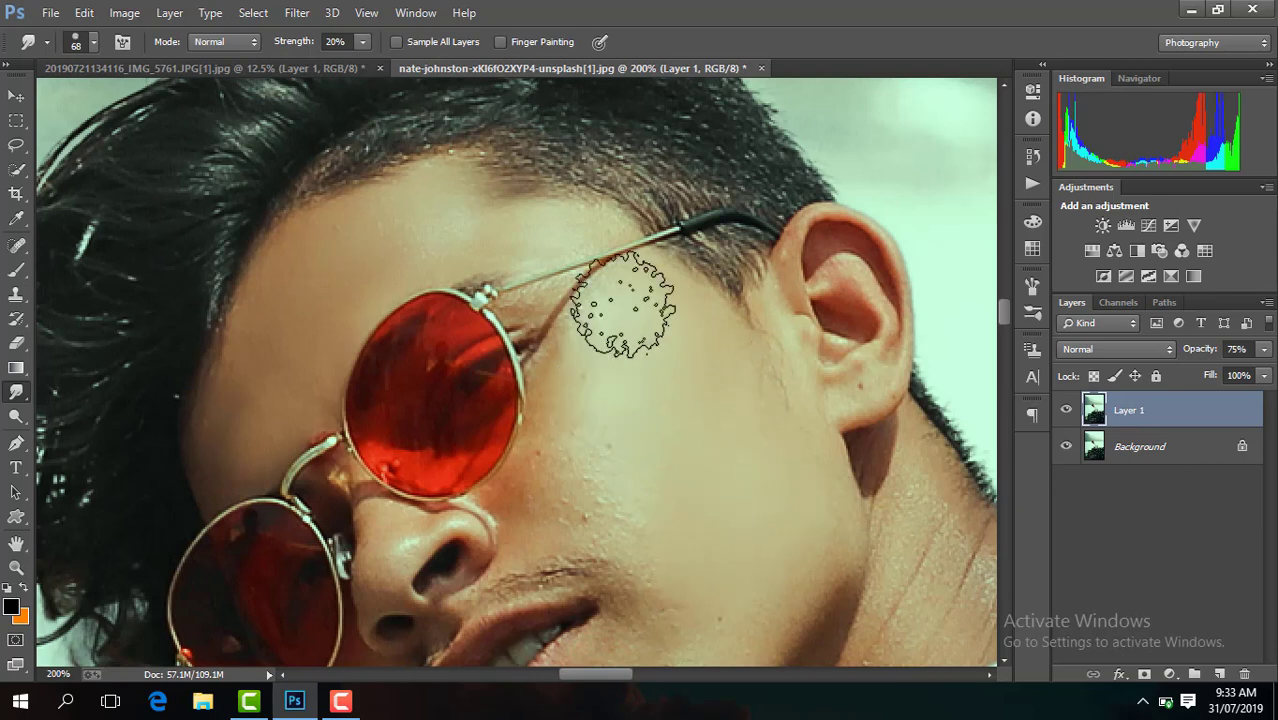
click(600, 365)
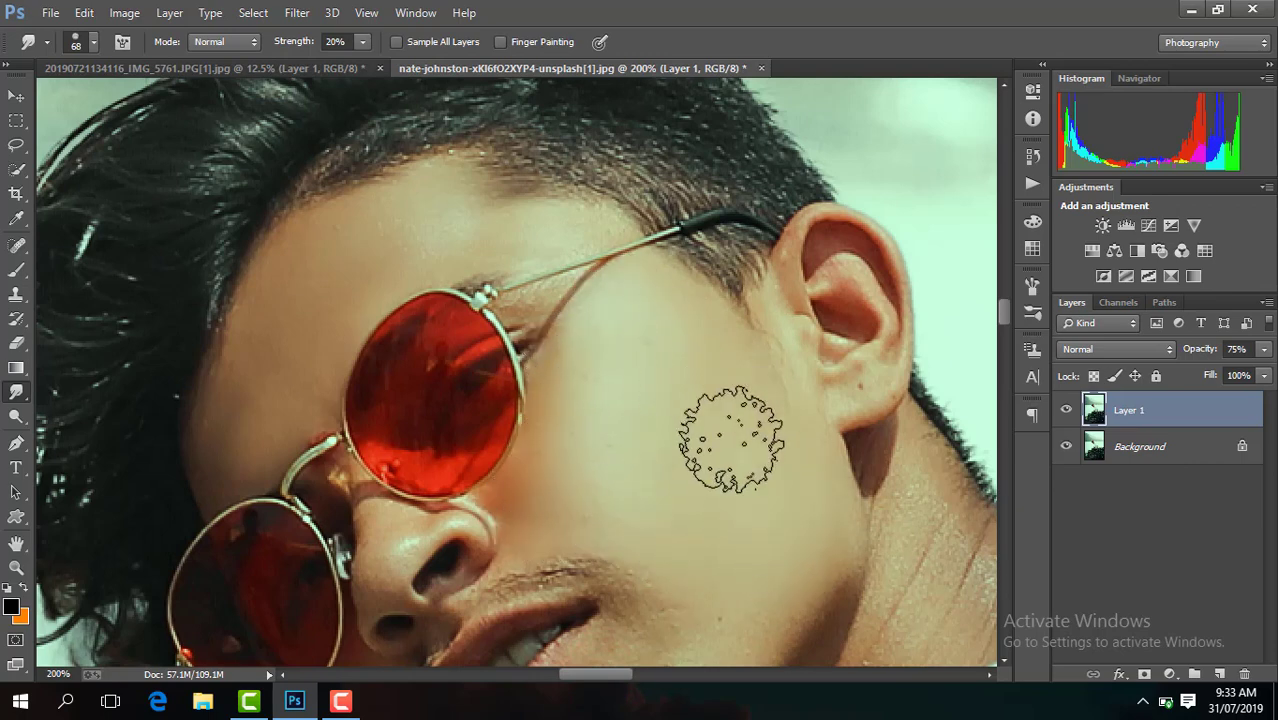
drag(1001, 308, 1001, 325)
click(673, 310)
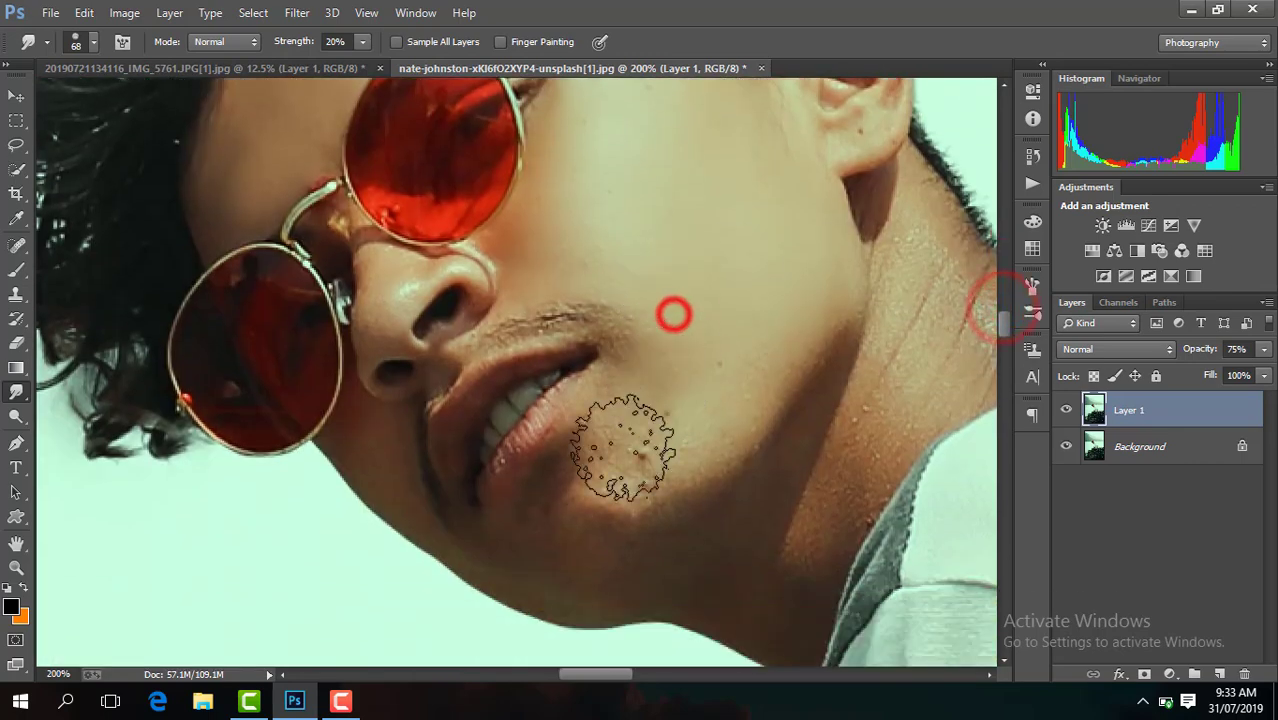
drag(613, 466, 551, 551)
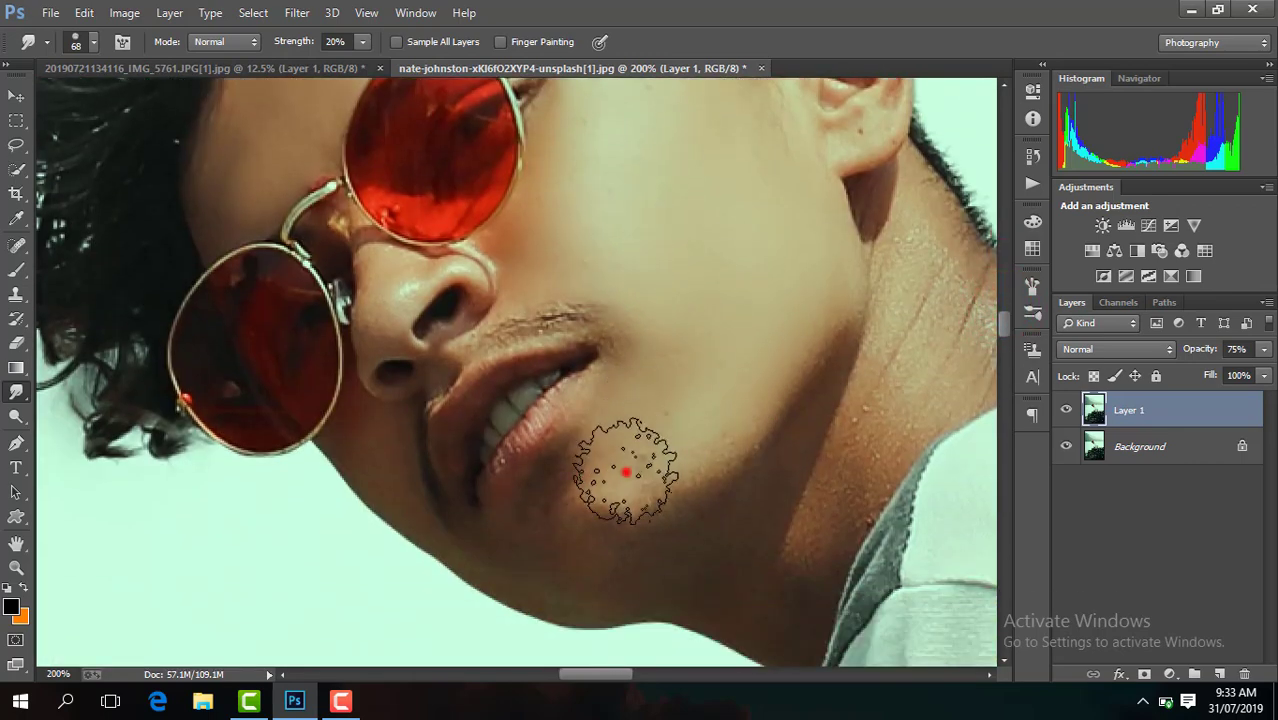
mouse_move(610, 492)
mouse_down()
mouse_move(578, 515)
mouse_move(656, 457)
mouse_up()
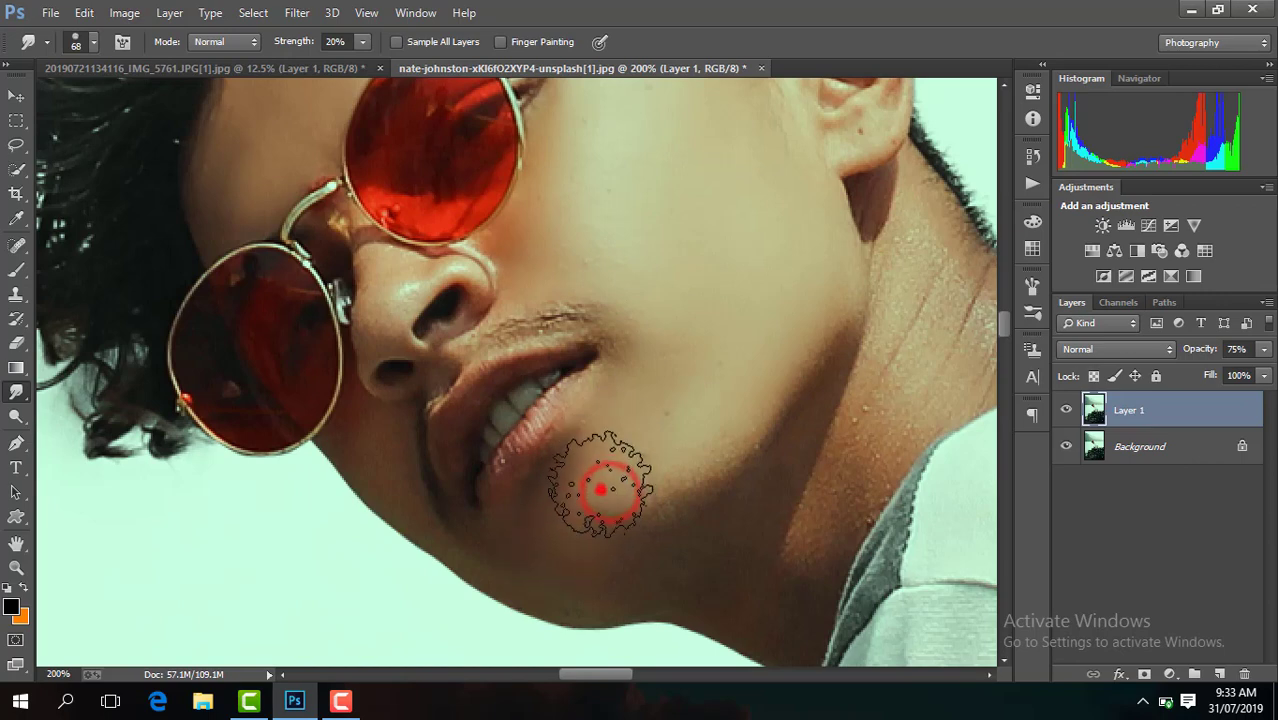
drag(590, 519, 613, 457)
click(707, 403)
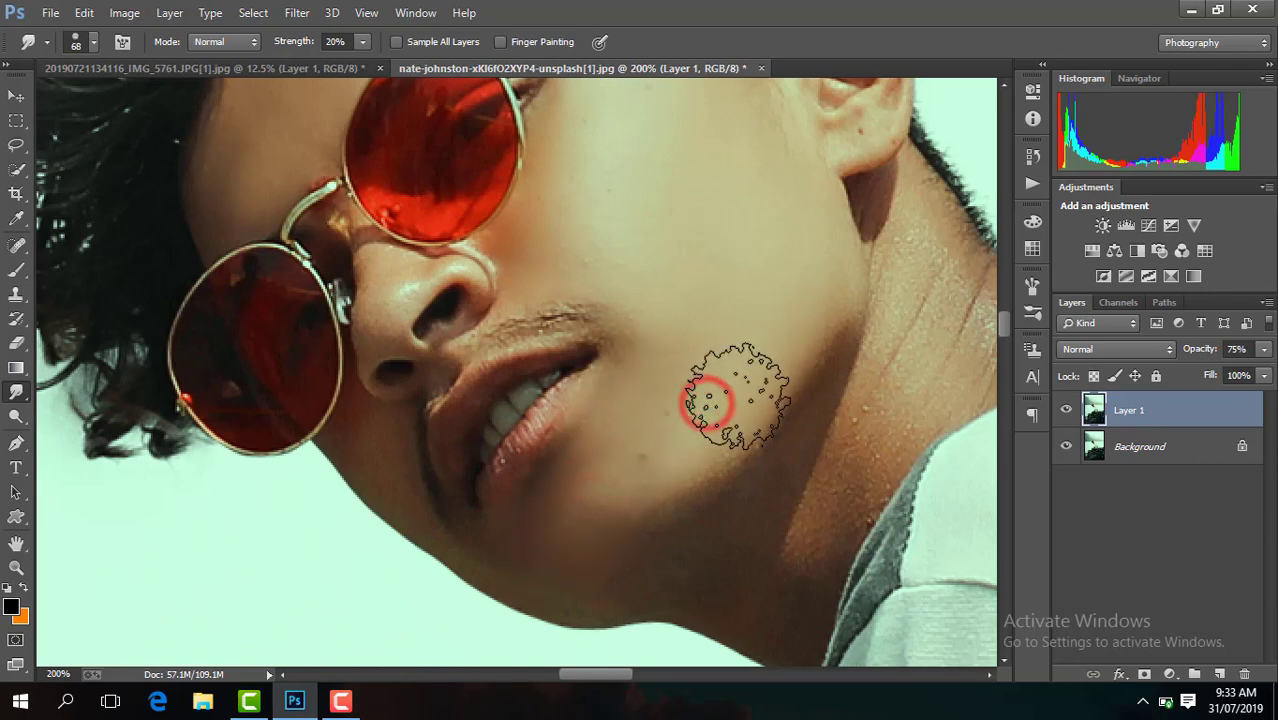
Shrink the smudge brush to 40 px and smooth the jawline and nose
scroll(737, 393, down, 1)
scroll(737, 393, down, 2)
scroll(737, 395, up, 3)
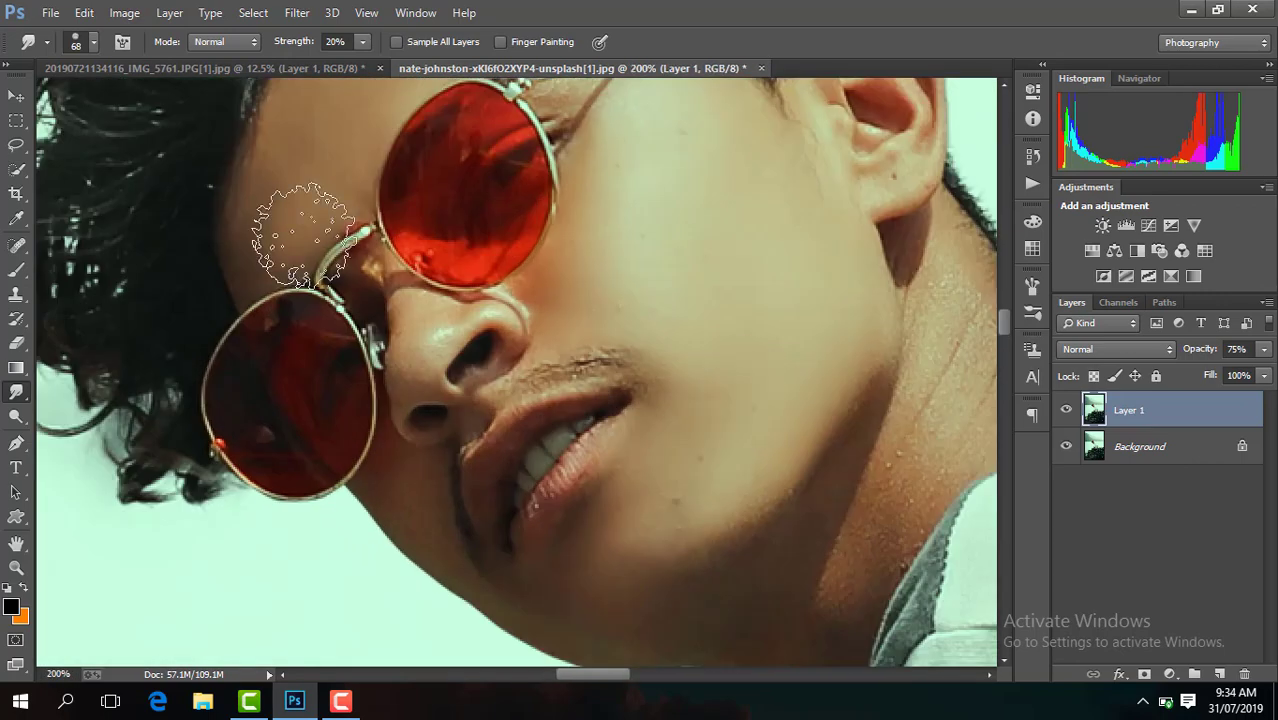
click(78, 45)
click(123, 100)
click(402, 486)
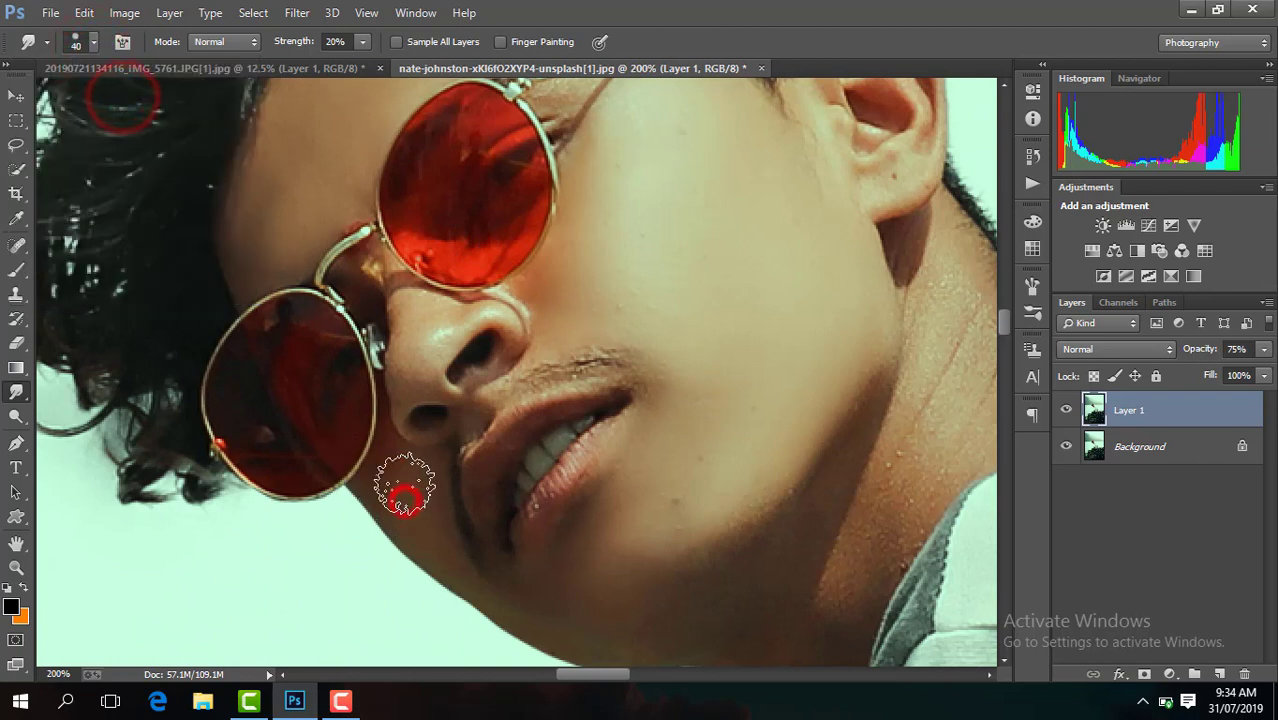
mouse_move(630, 650)
mouse_down()
mouse_move(579, 599)
mouse_move(485, 576)
mouse_up()
drag(432, 523, 481, 581)
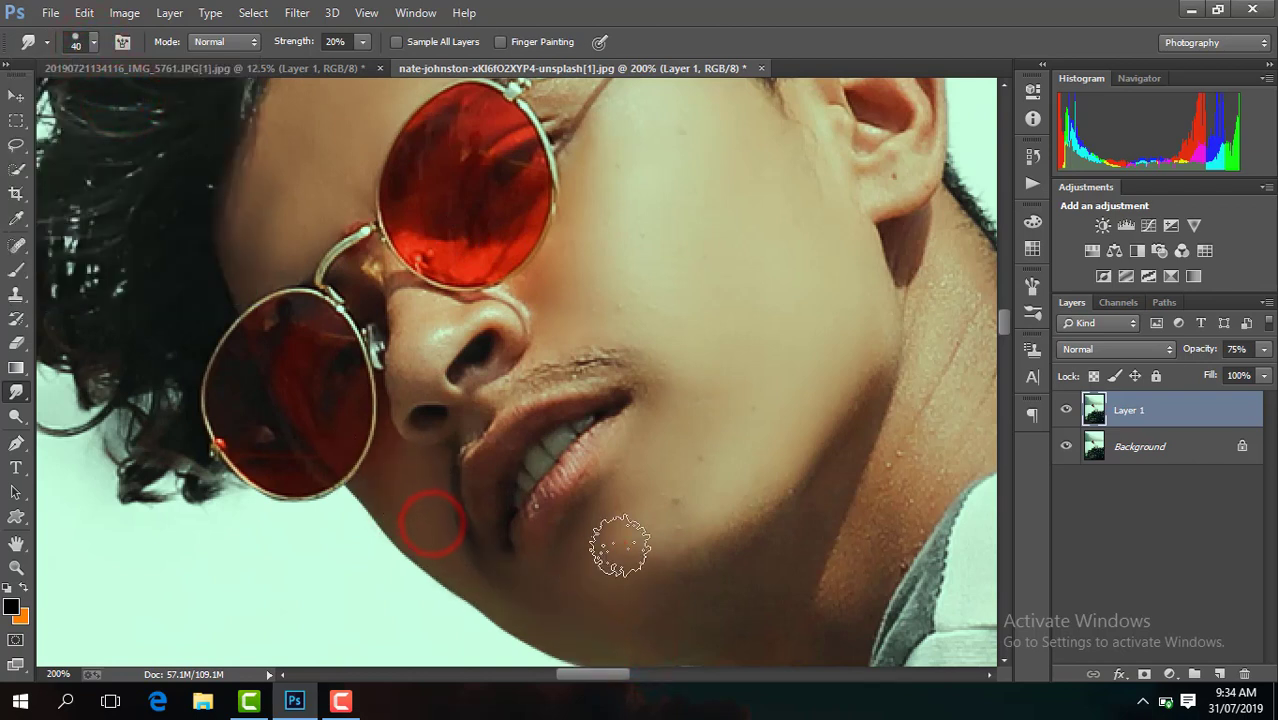
drag(622, 540, 656, 508)
click(422, 342)
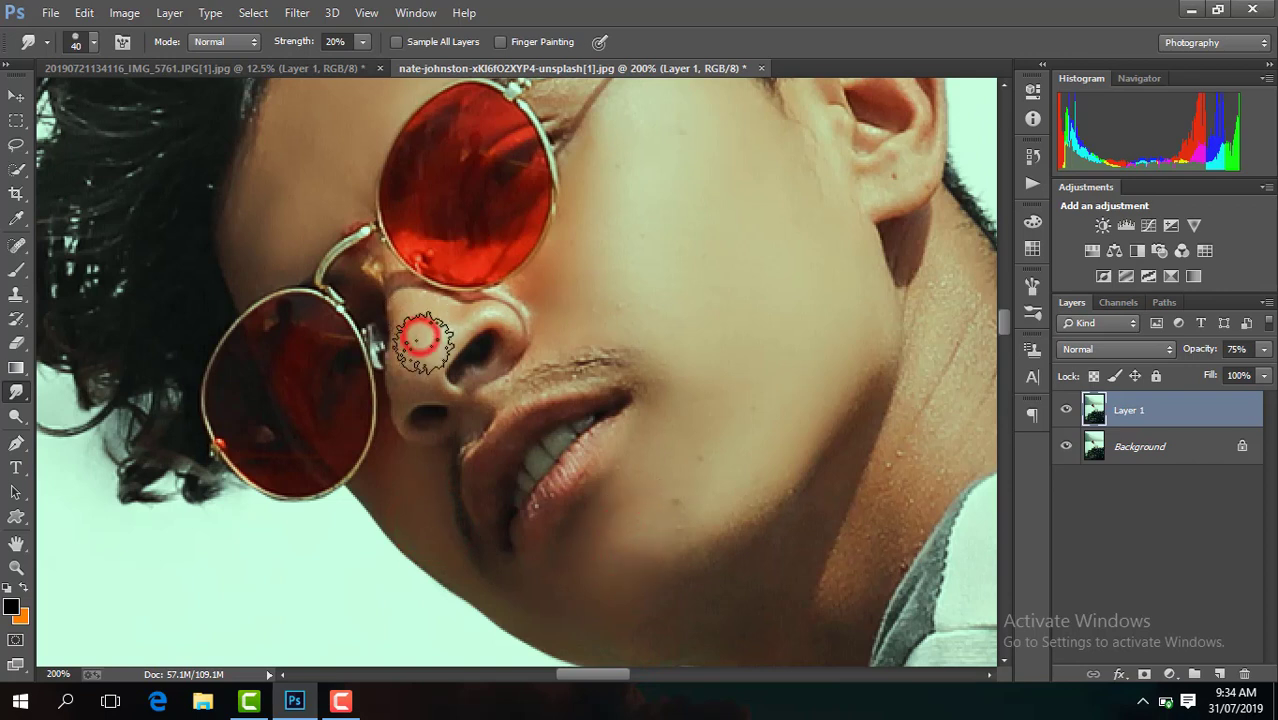
Bring the ear into view and enlarge the smudge brush to 45 px
click(93, 43)
click(410, 364)
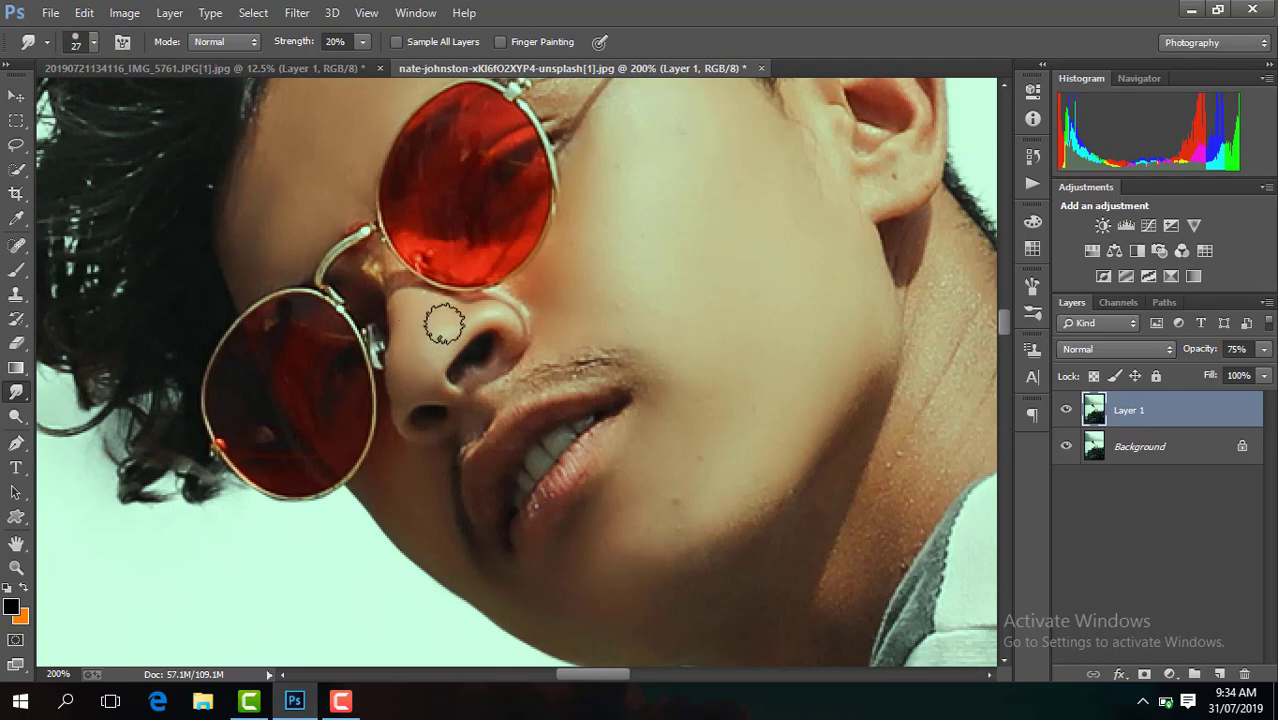
alt+scroll(916, 171, down, 2)
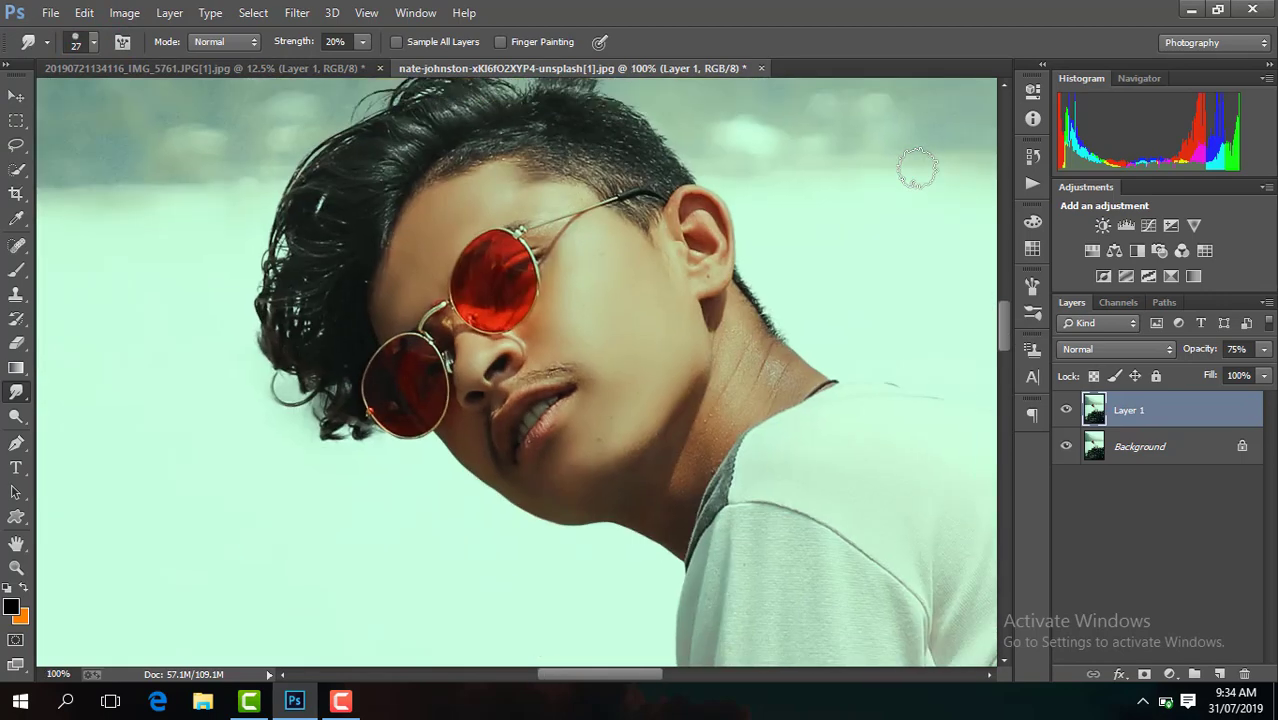
alt+scroll(916, 171, up, 2)
drag(603, 678, 624, 676)
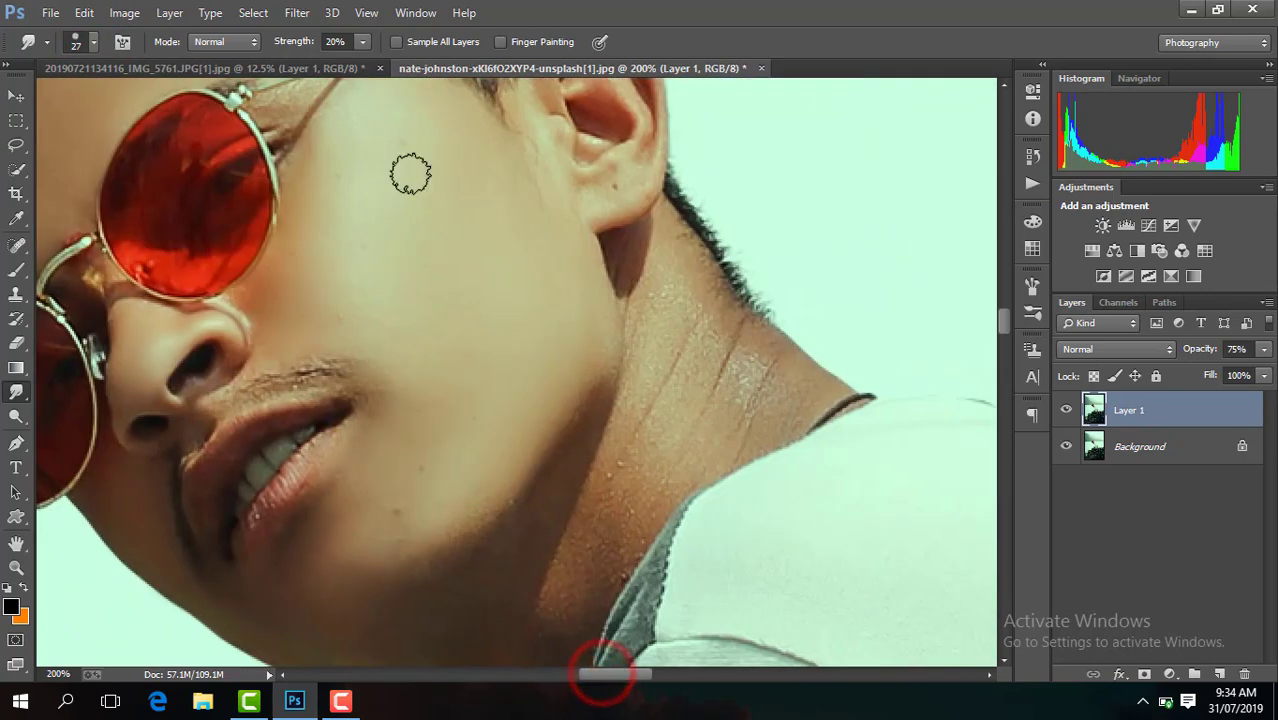
drag(1003, 325, 1002, 314)
click(78, 42)
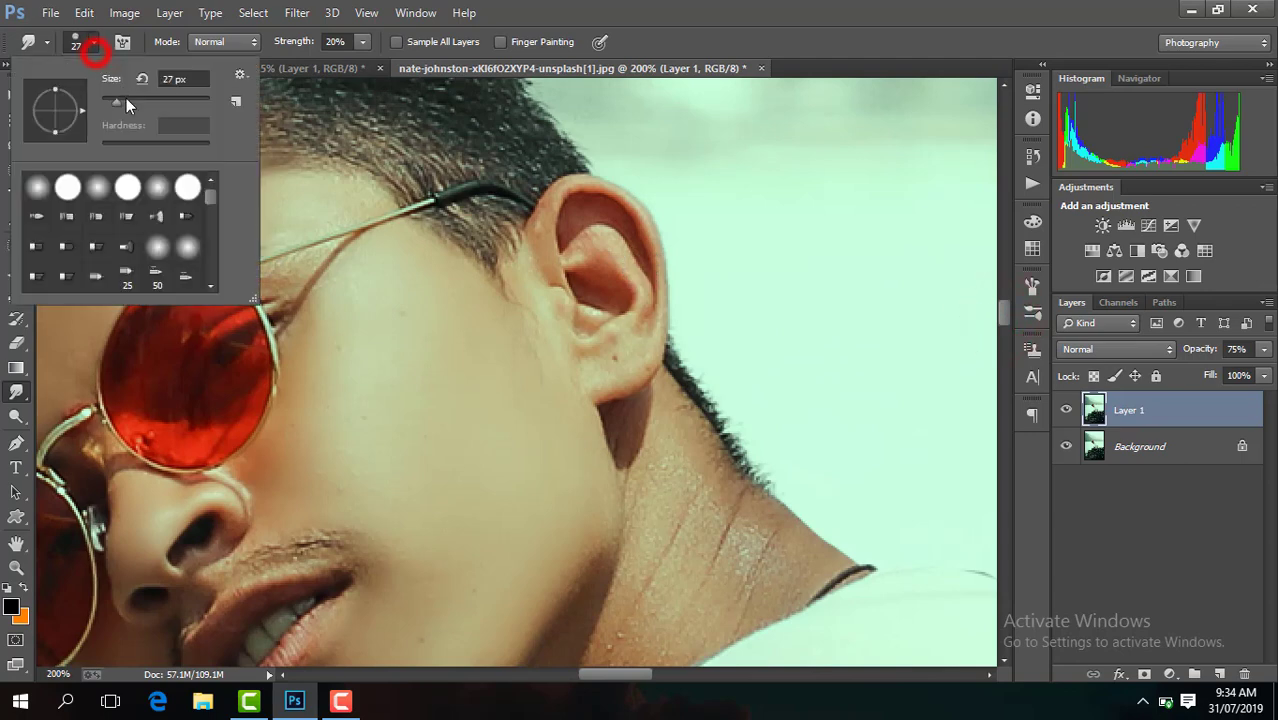
drag(118, 100, 126, 100)
click(614, 348)
Smudge the skin inside the ear and on the neck, then zoom out to the whole photo
drag(614, 251, 597, 282)
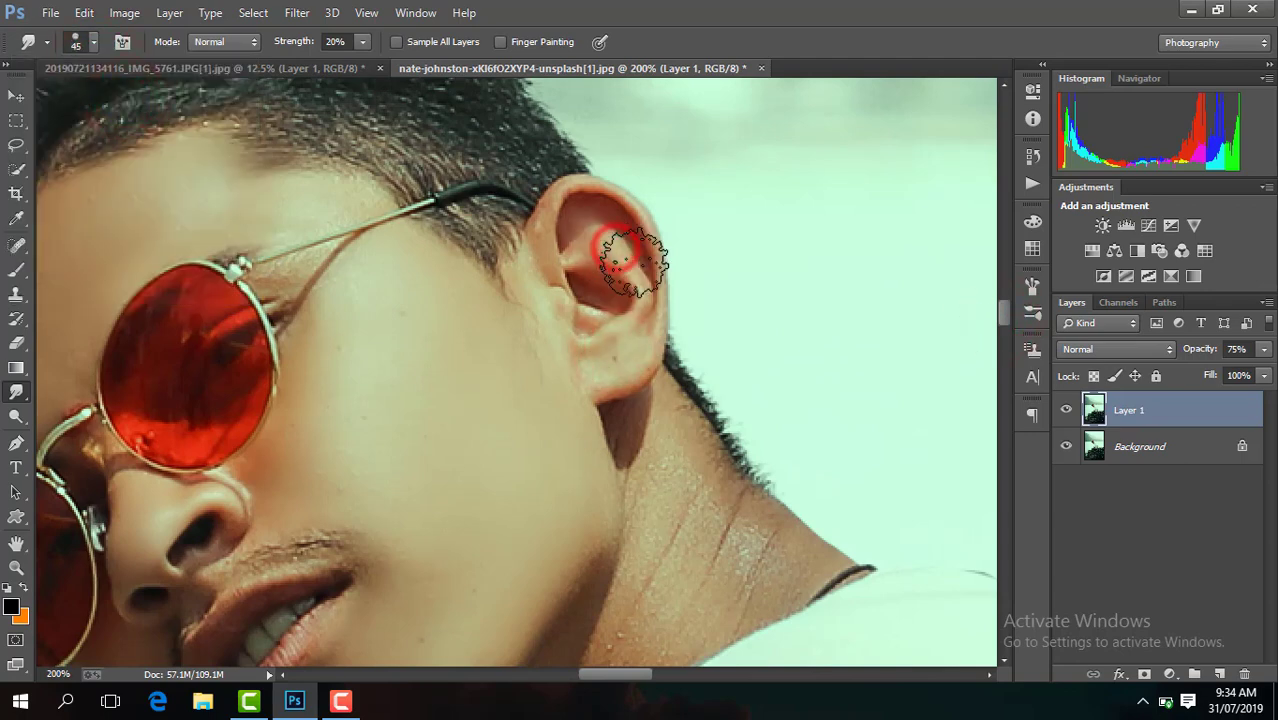
drag(1004, 316, 1005, 338)
drag(740, 270, 776, 322)
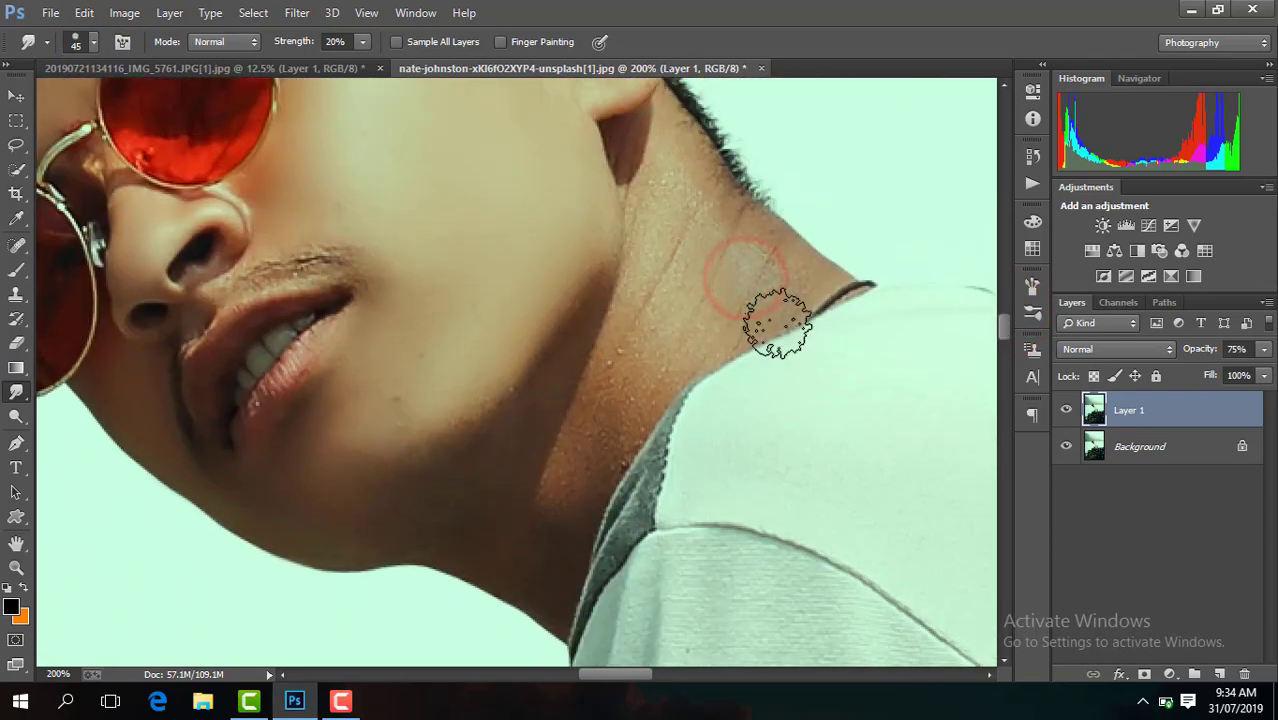
drag(604, 679, 628, 679)
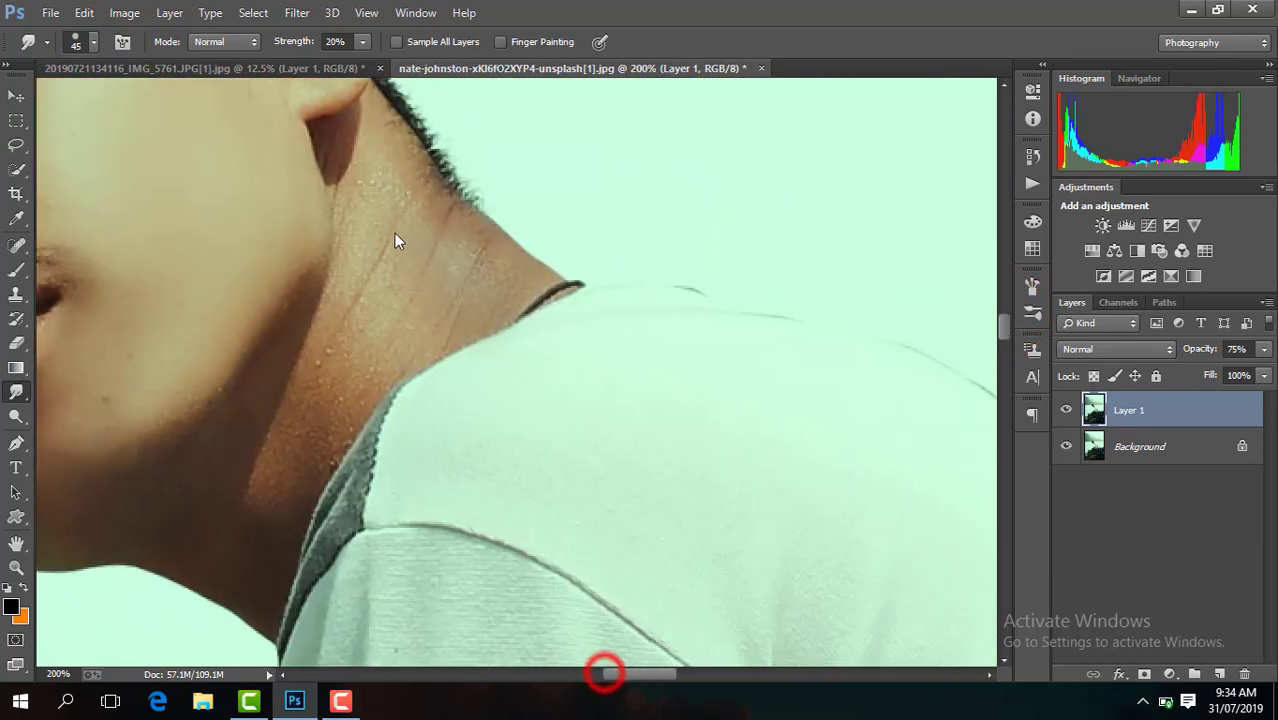
drag(379, 277, 331, 412)
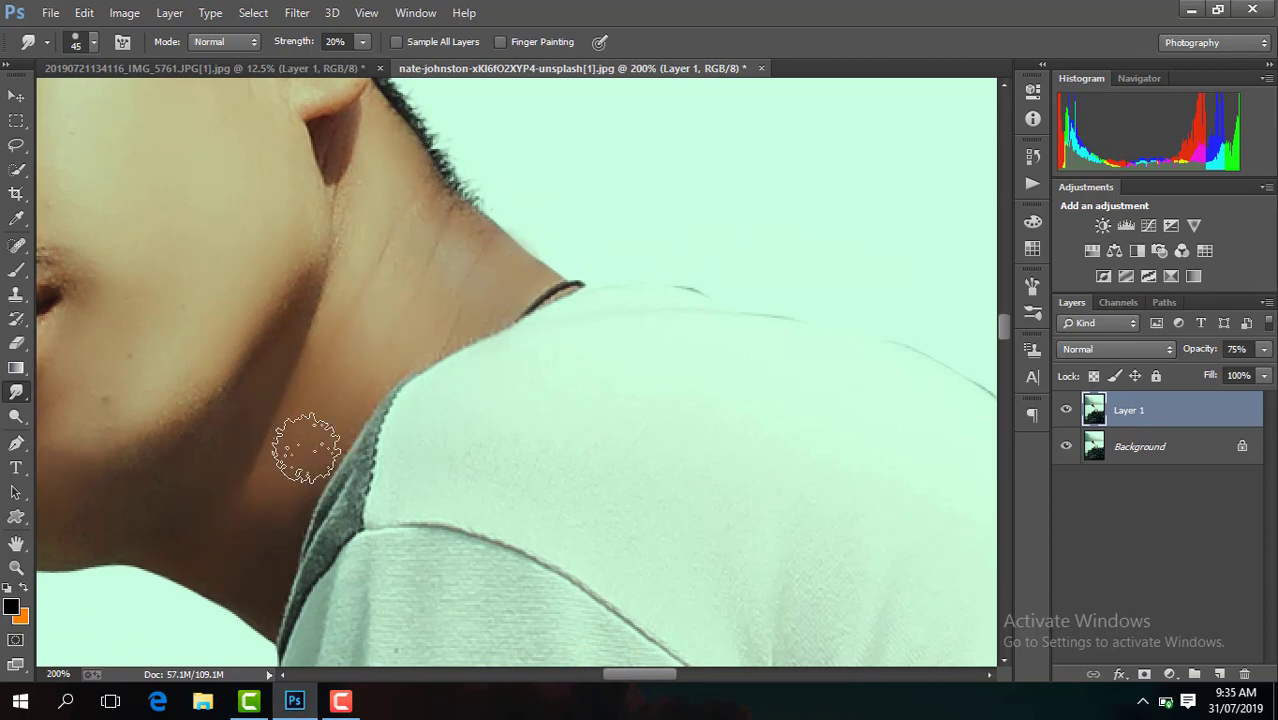
scroll(306, 447, down, 3)
scroll(303, 443, down, 1)
scroll(303, 443, down, 2)
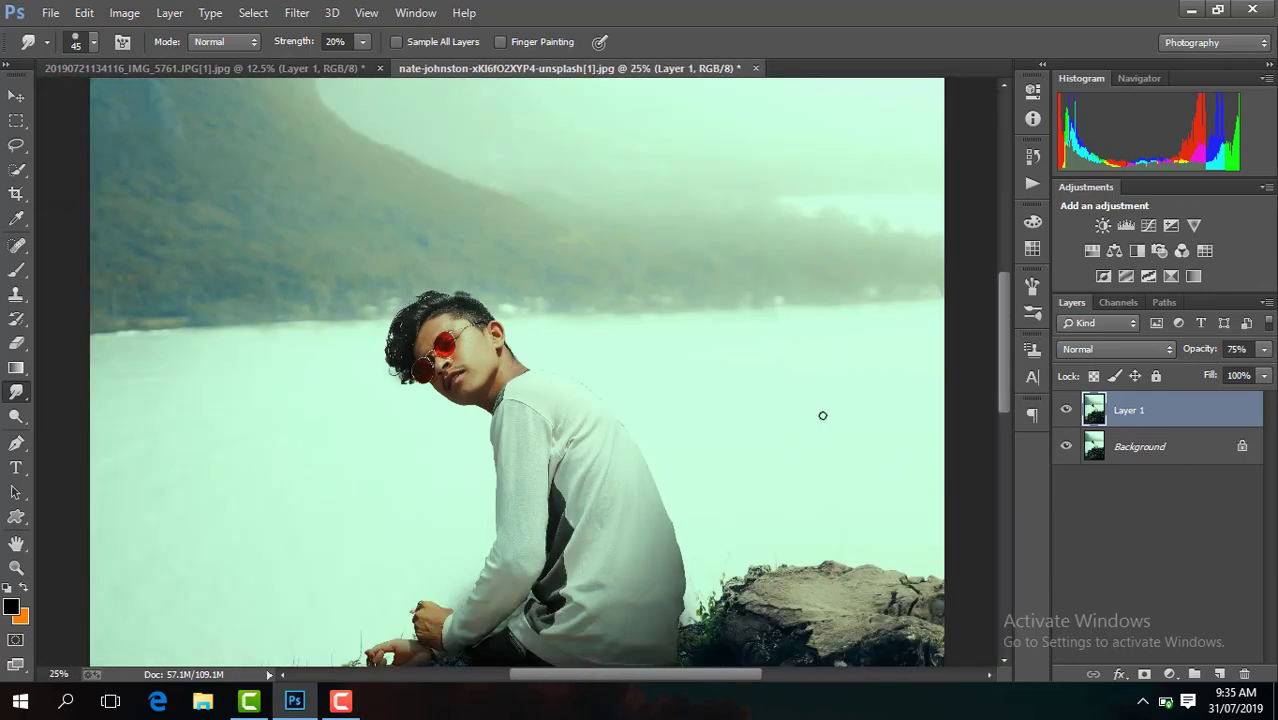
drag(1010, 378, 1004, 413)
key(ctrl+minus)
key(ctrl+minus)
key(ctrl+minus)
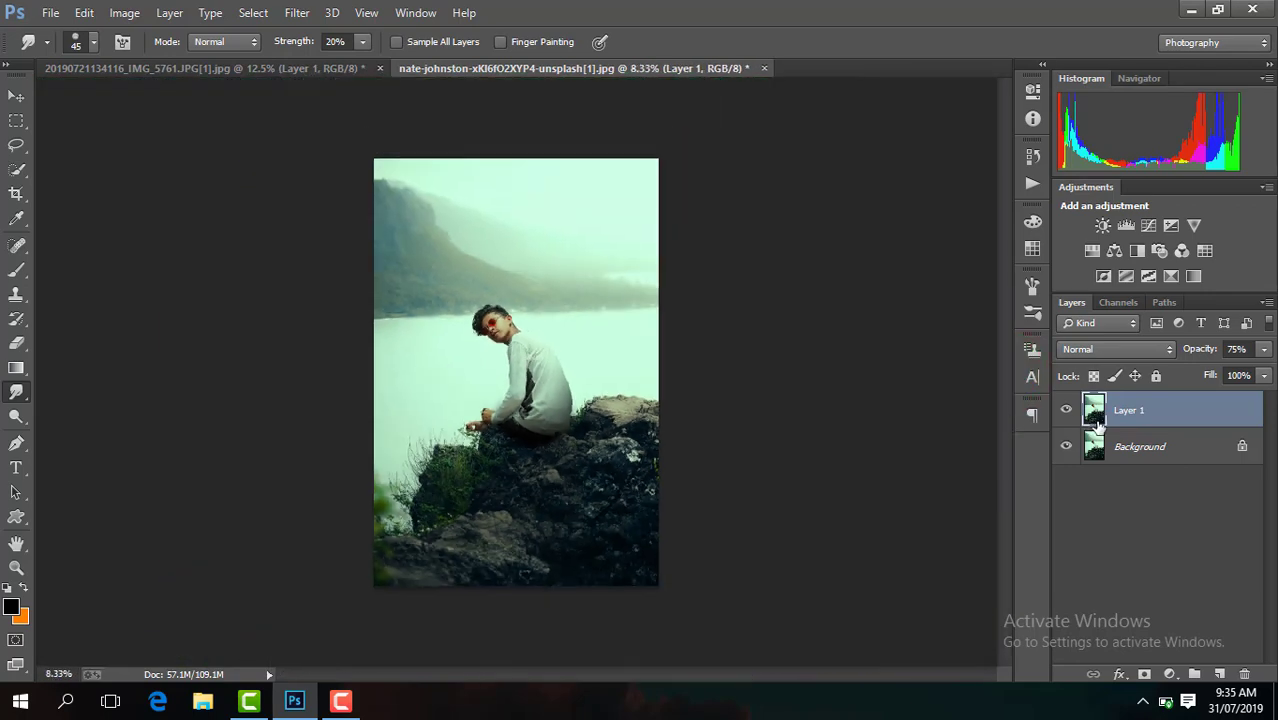
Flatten the image, duplicate it onto a new Layer 1, and zoom in on the photo
right_click(1170, 415)
click(873, 570)
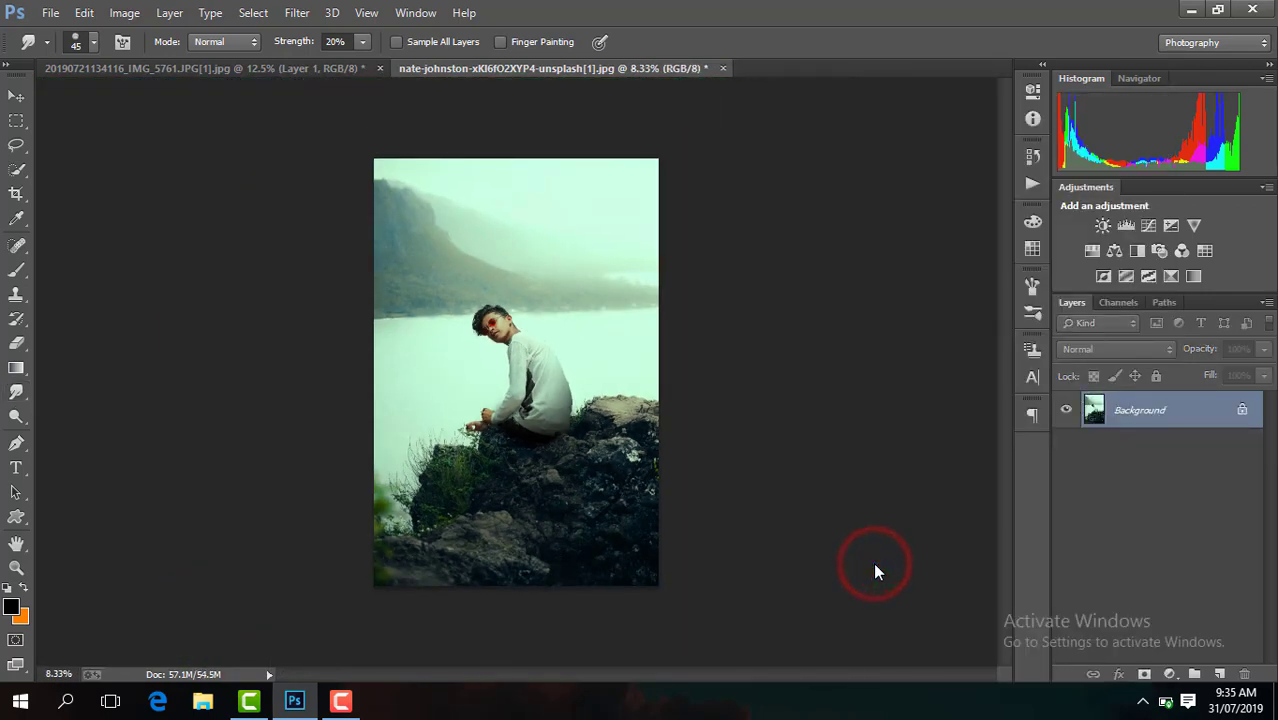
key(j)
key(ctrl+j)
key(ctrl+plus)
key(ctrl+plus)
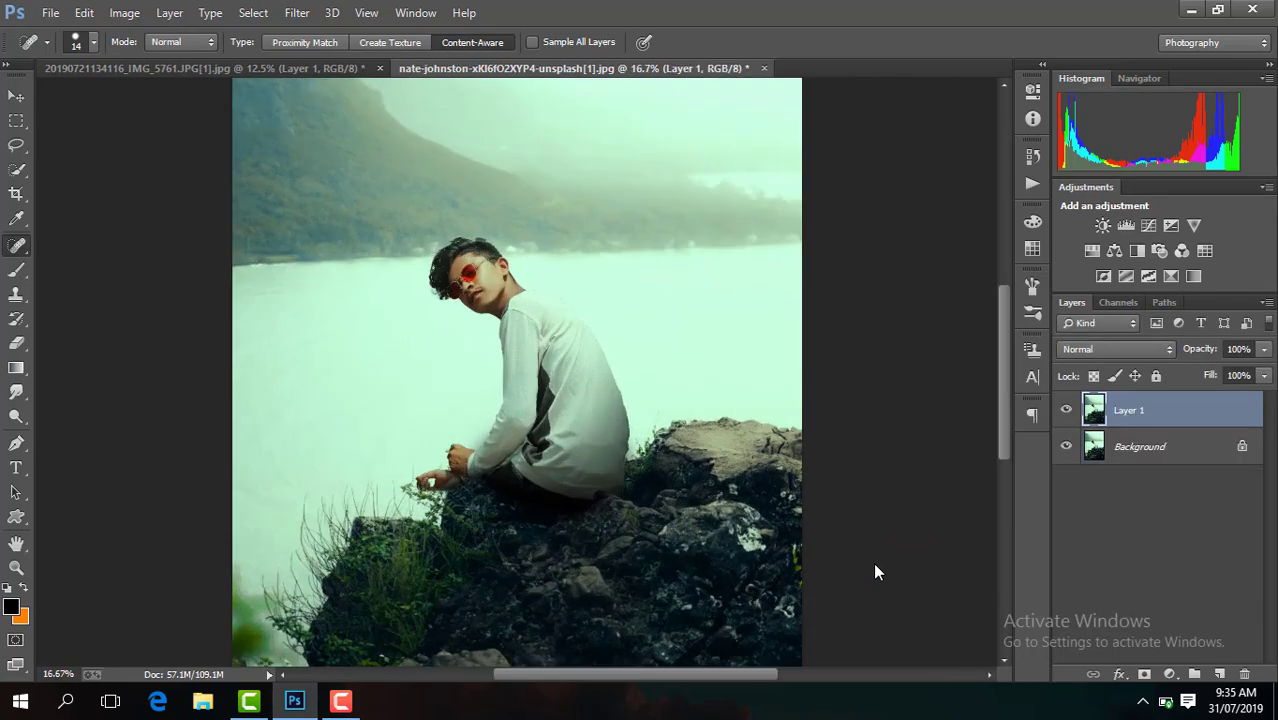
key(ctrl+plus)
key(ctrl+plus)
key(ctrl+plus)
key(ctrl+plus)
key(r)
drag(690, 673, 665, 673)
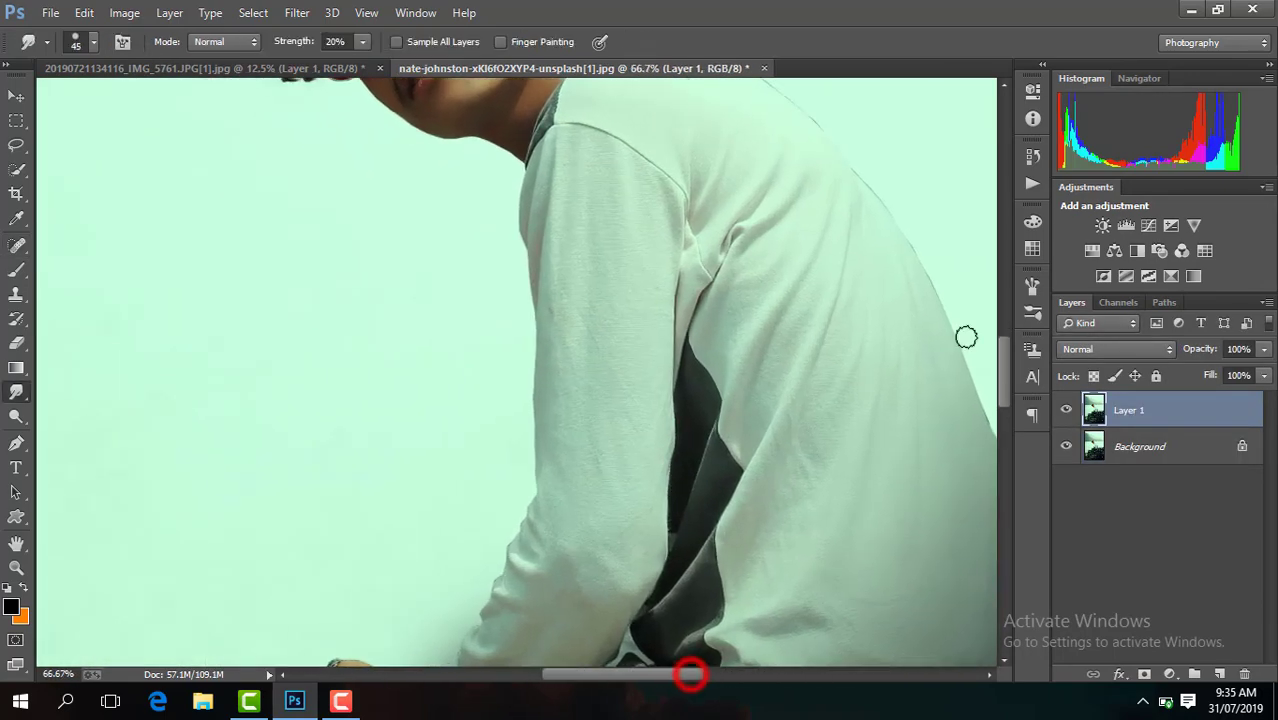
click(1000, 383)
drag(1005, 372, 1000, 311)
key(ctrl+plus)
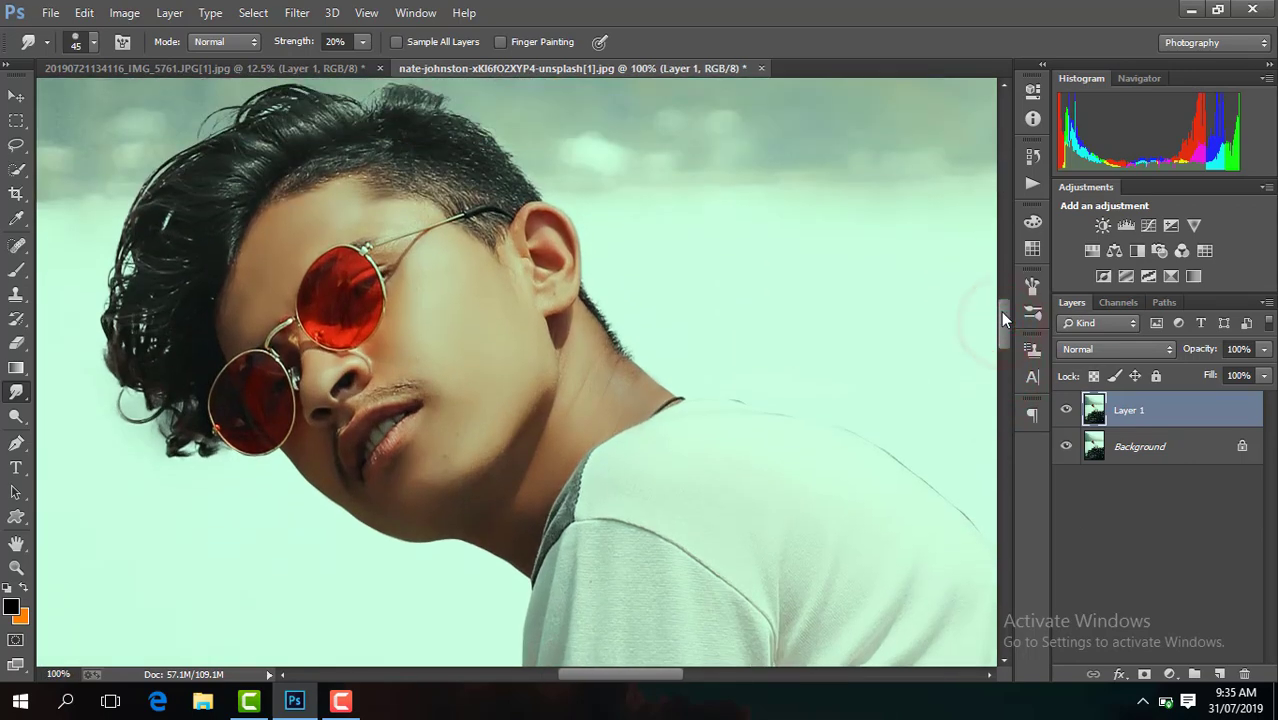
Invert the new layer and set its blend mode to Vivid Light
key(ctrl+i)
click(1106, 351)
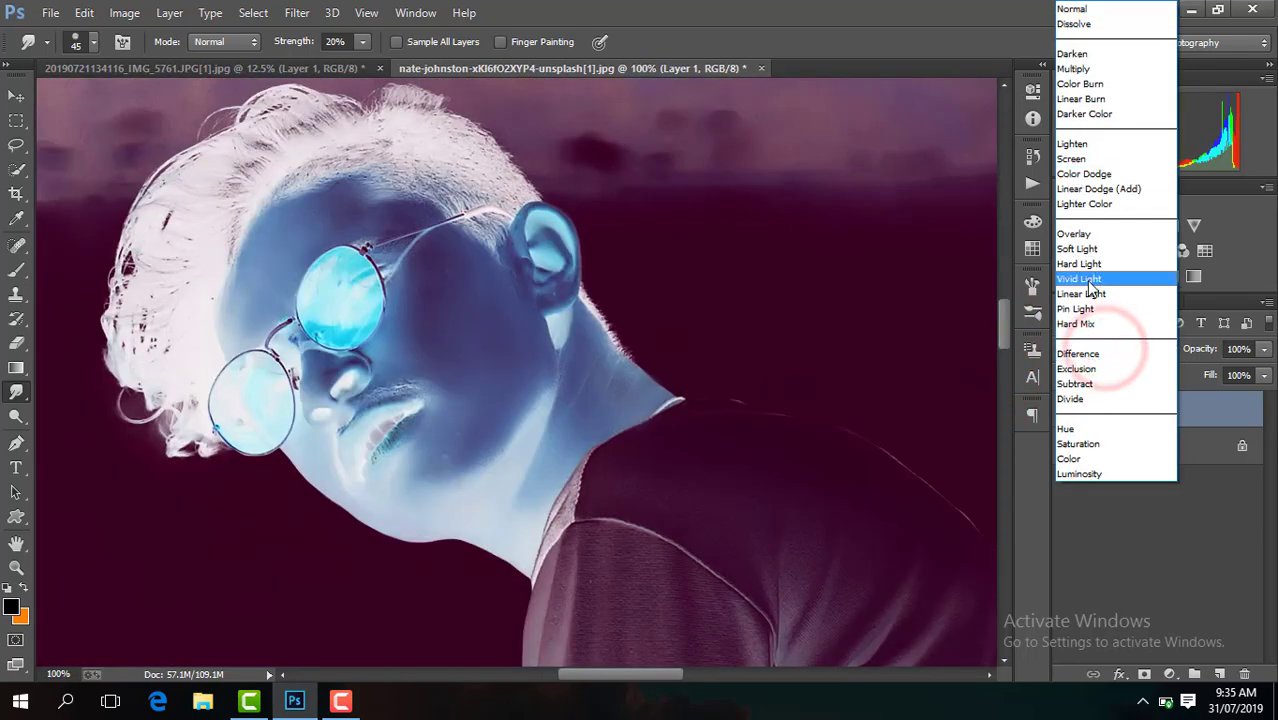
click(1093, 276)
click(297, 12)
Apply a High Pass filter with a radius of about 7.4 px
click(565, 452)
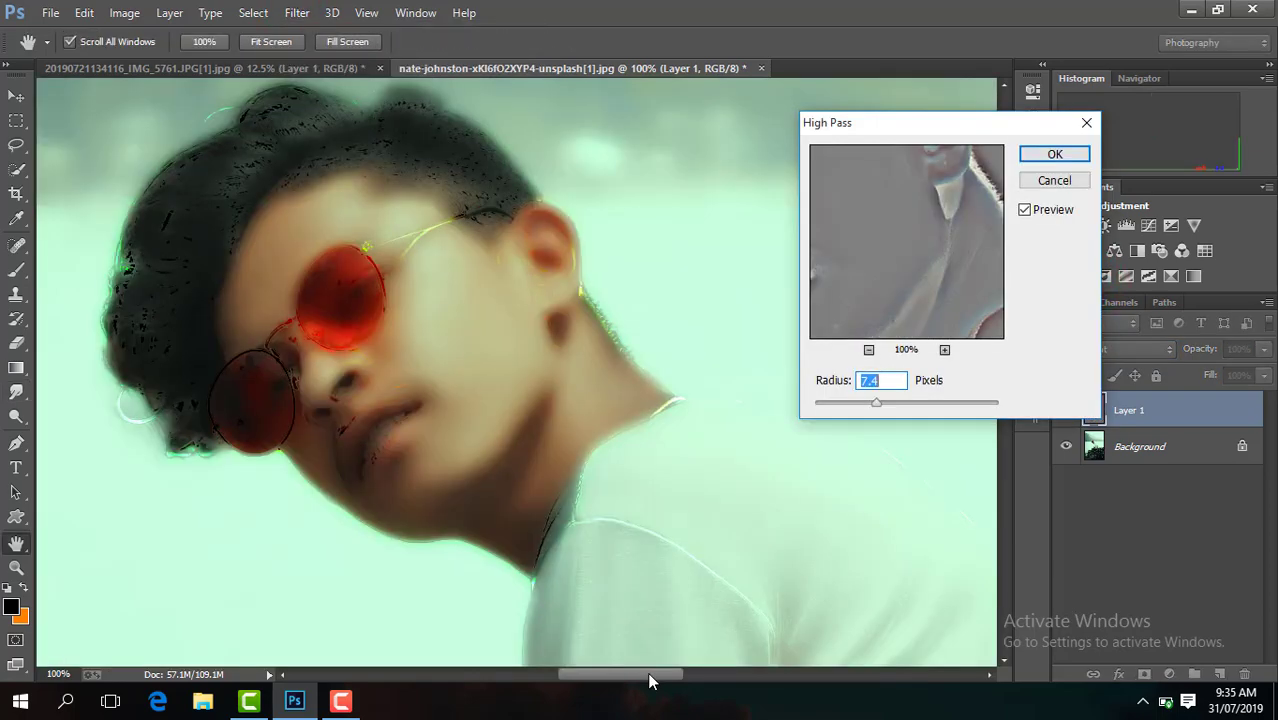
drag(647, 672, 637, 672)
click(1055, 153)
Apply a light Gaussian Blur of about 3.6 px to the layer
click(296, 12)
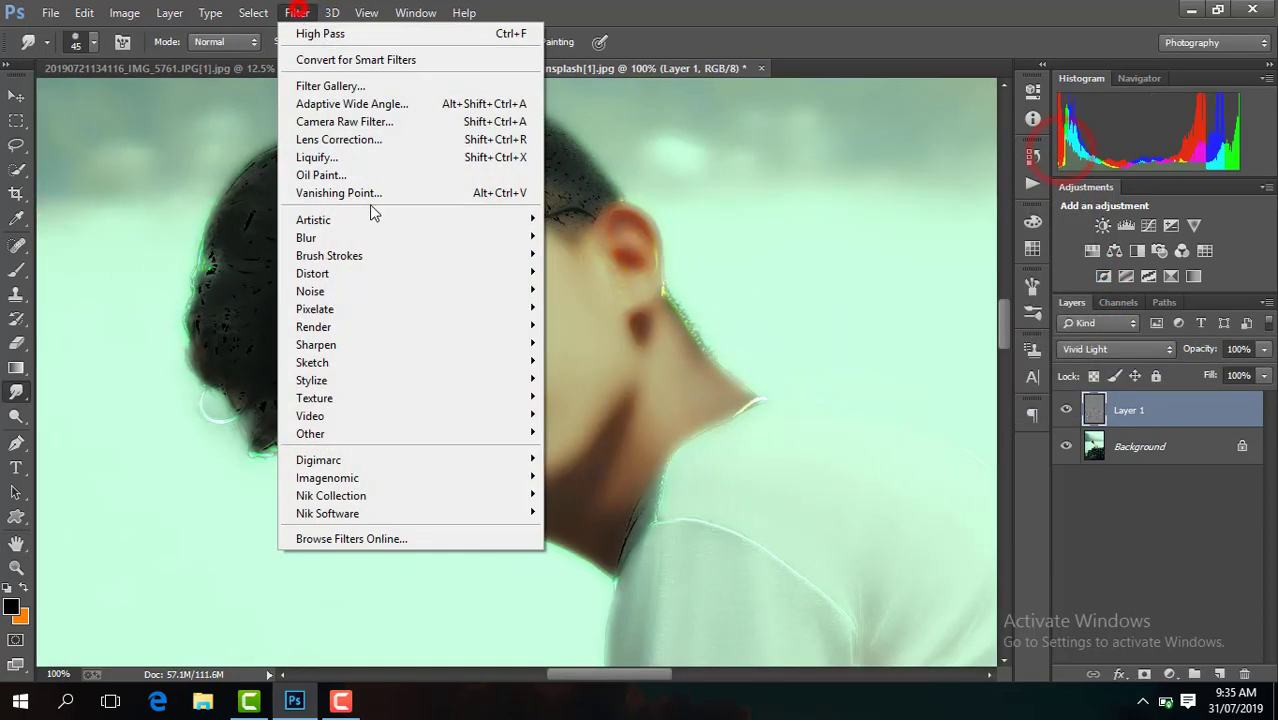
click(585, 368)
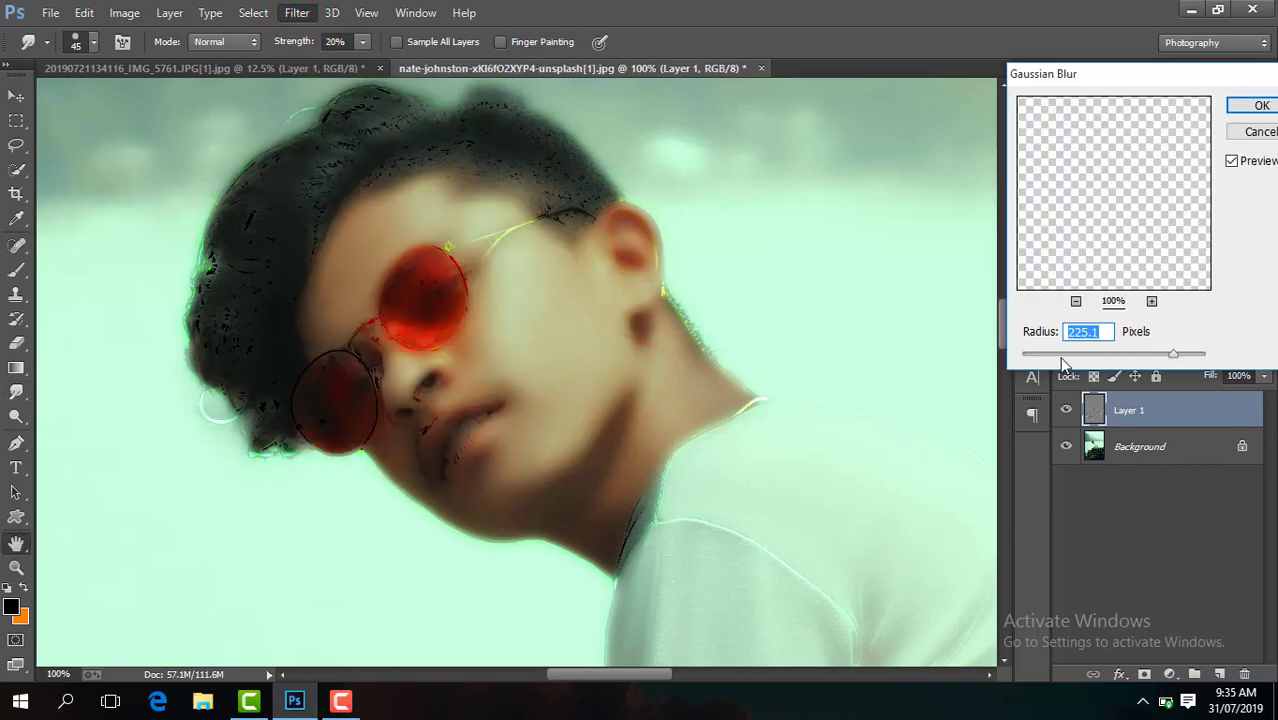
drag(1068, 355, 1072, 358)
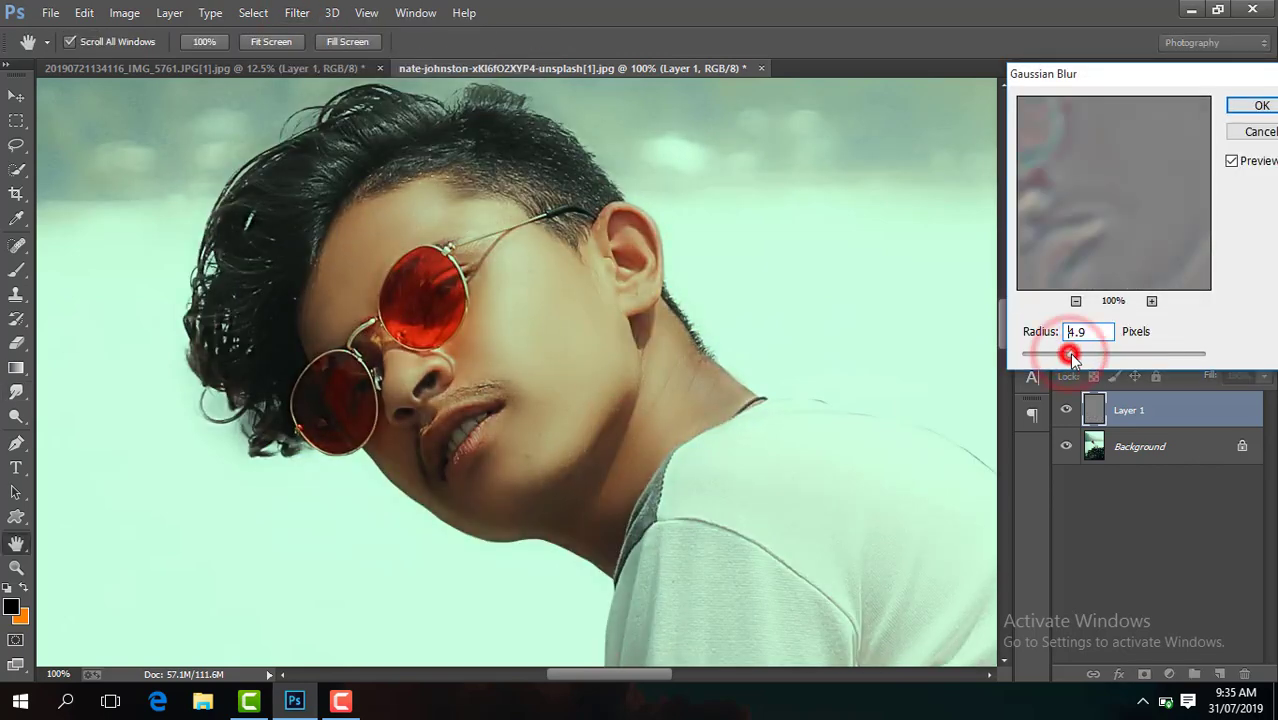
click(1072, 356)
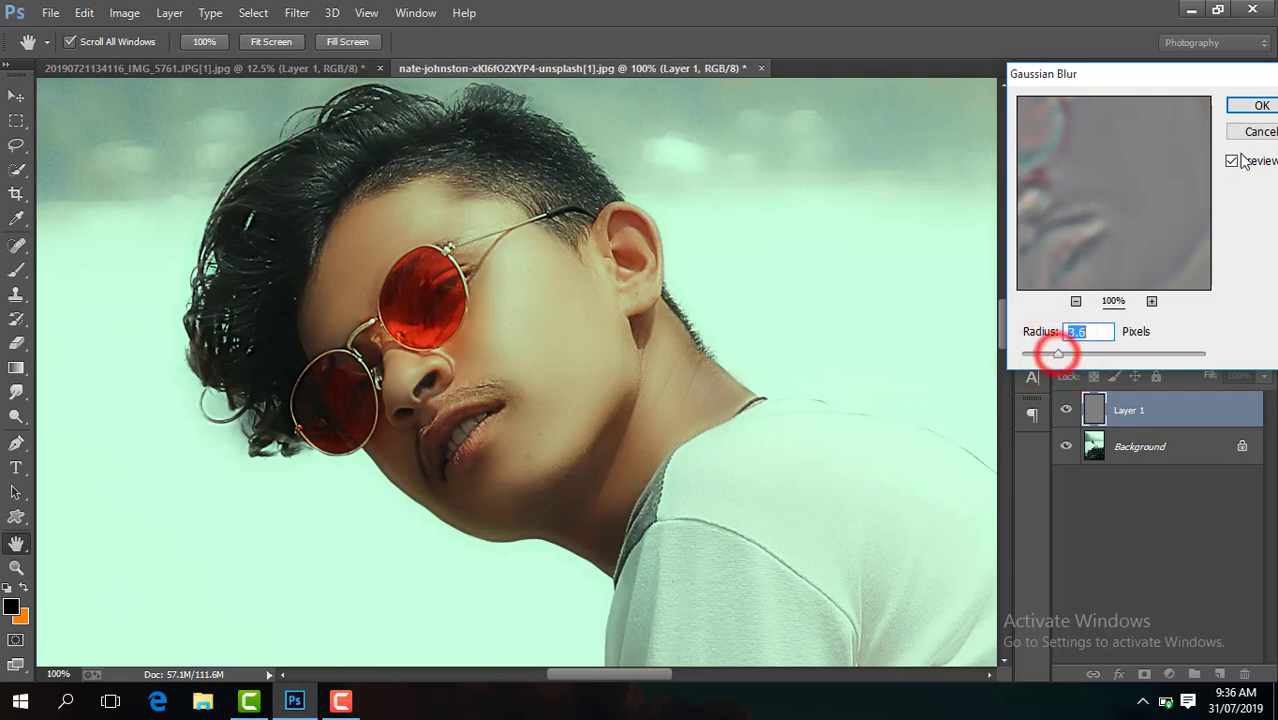
click(1258, 106)
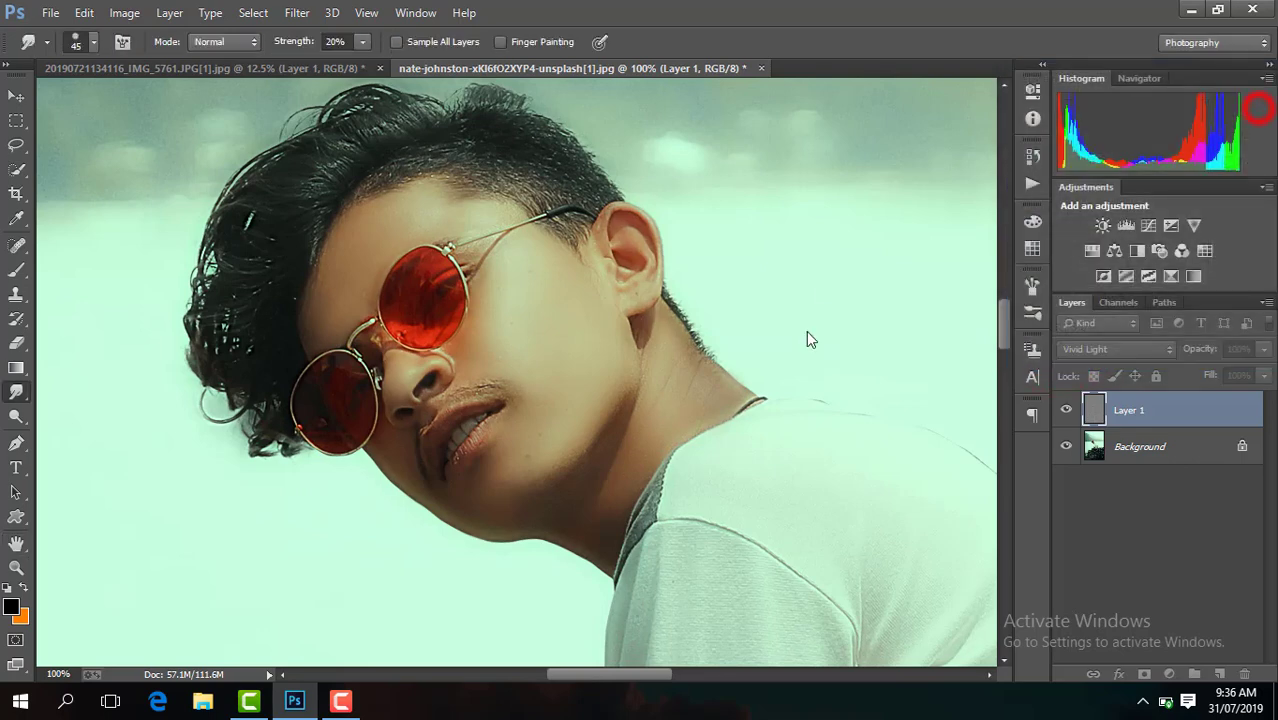
Add a black mask to Layer 1 and paint the smoothing back onto the chin and ear with a 78 px brush
click(1144, 673)
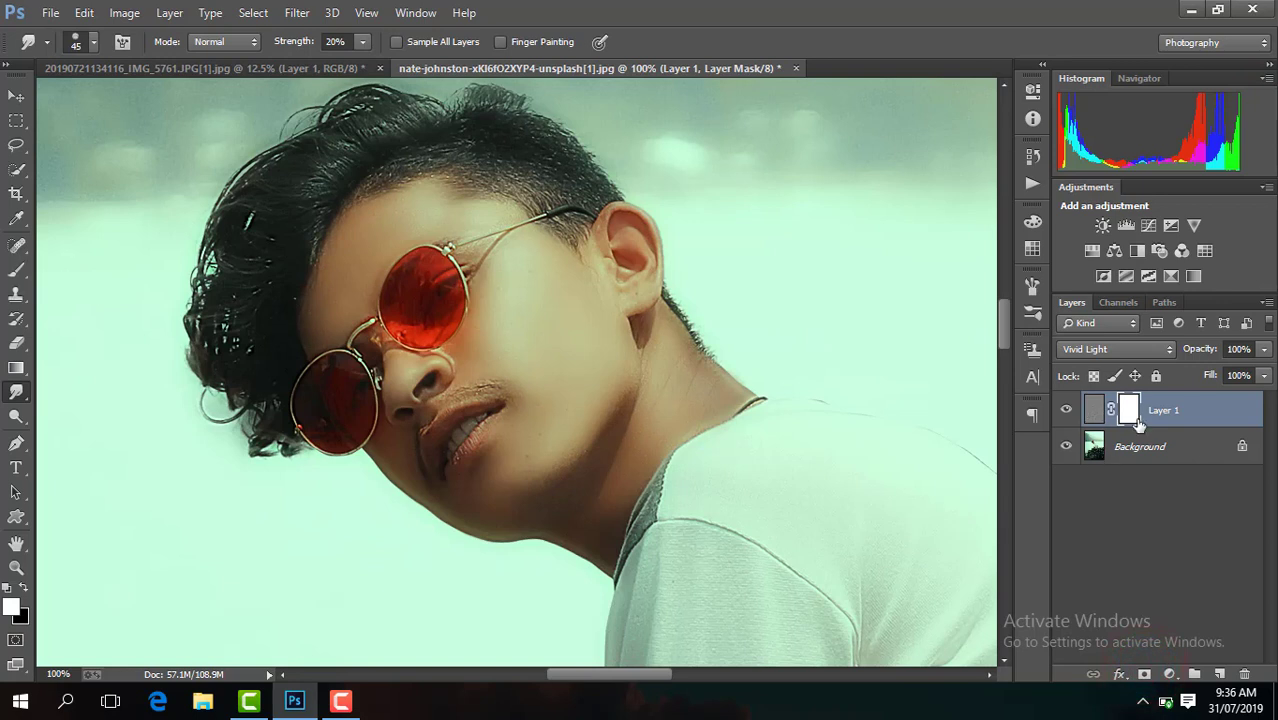
key(ctrl+z)
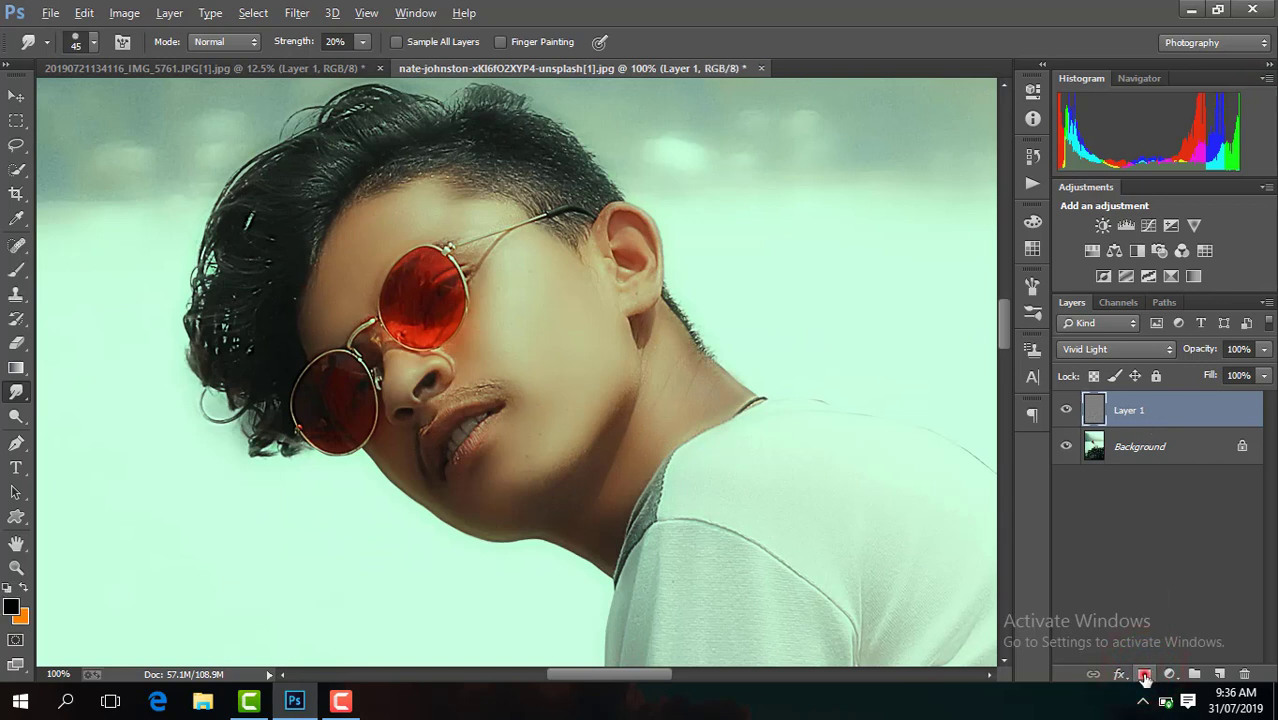
alt+click(1144, 673)
click(16, 268)
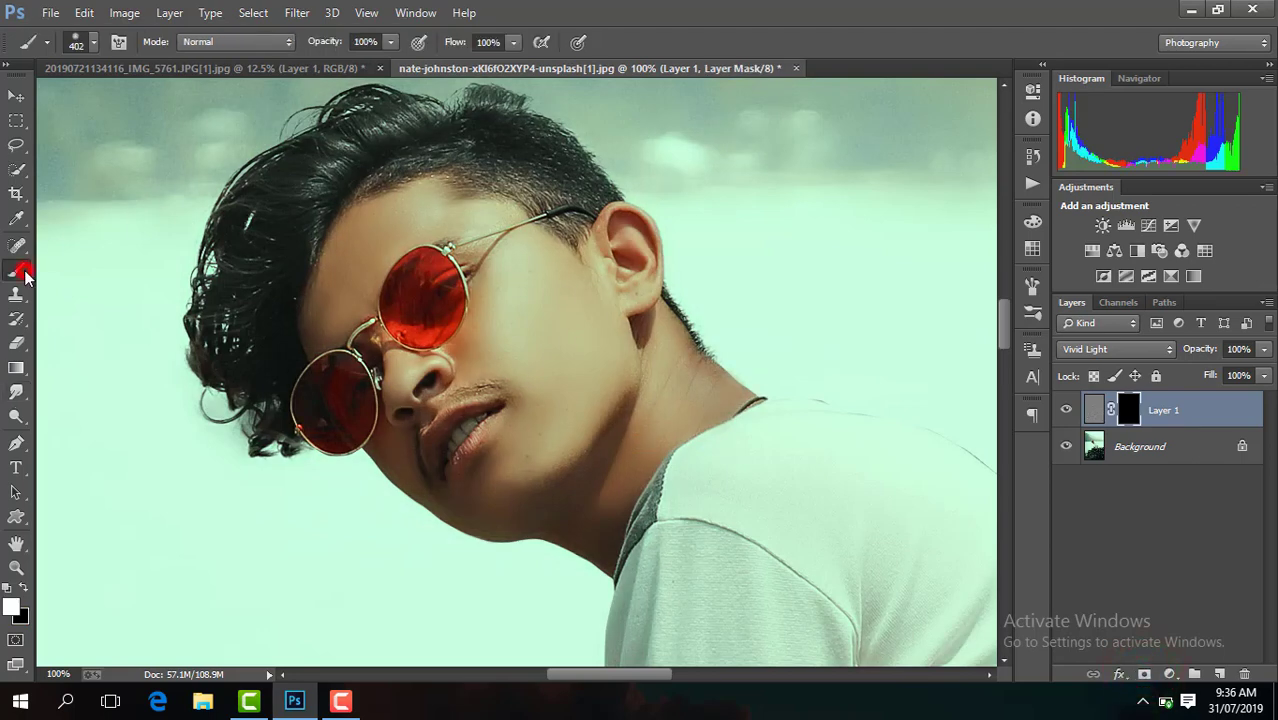
click(82, 41)
click(142, 103)
click(499, 345)
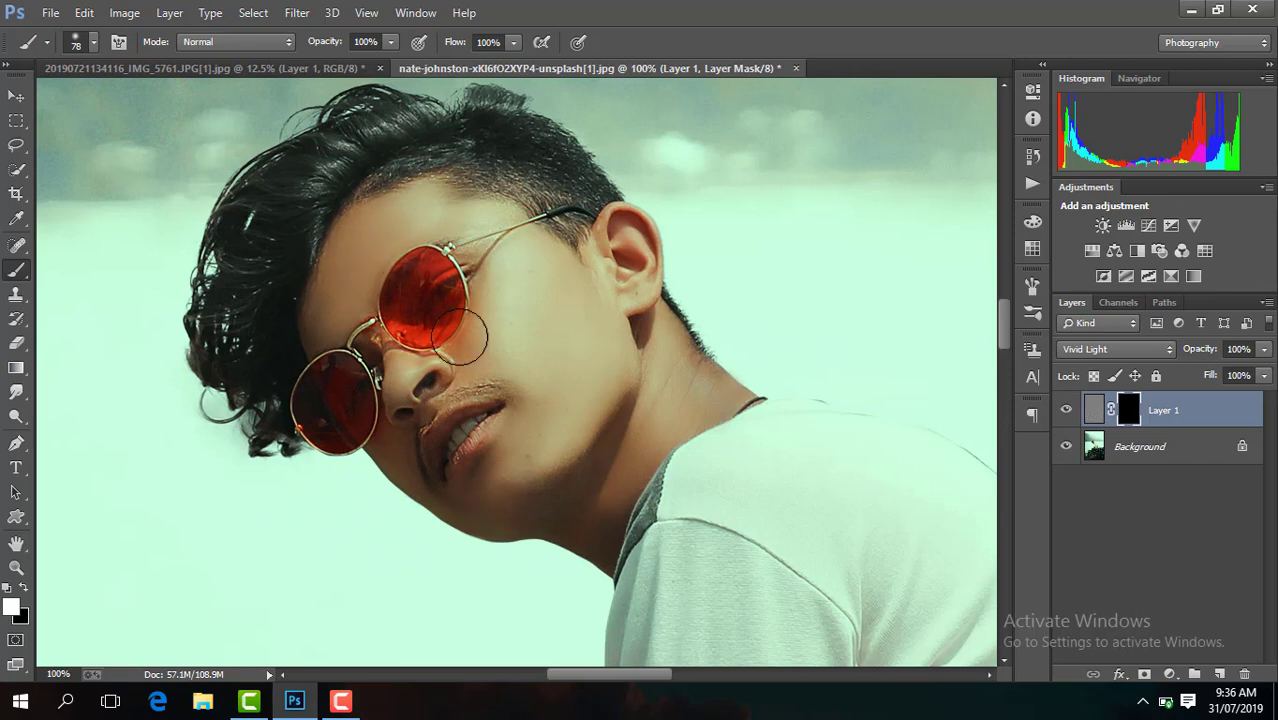
click(501, 457)
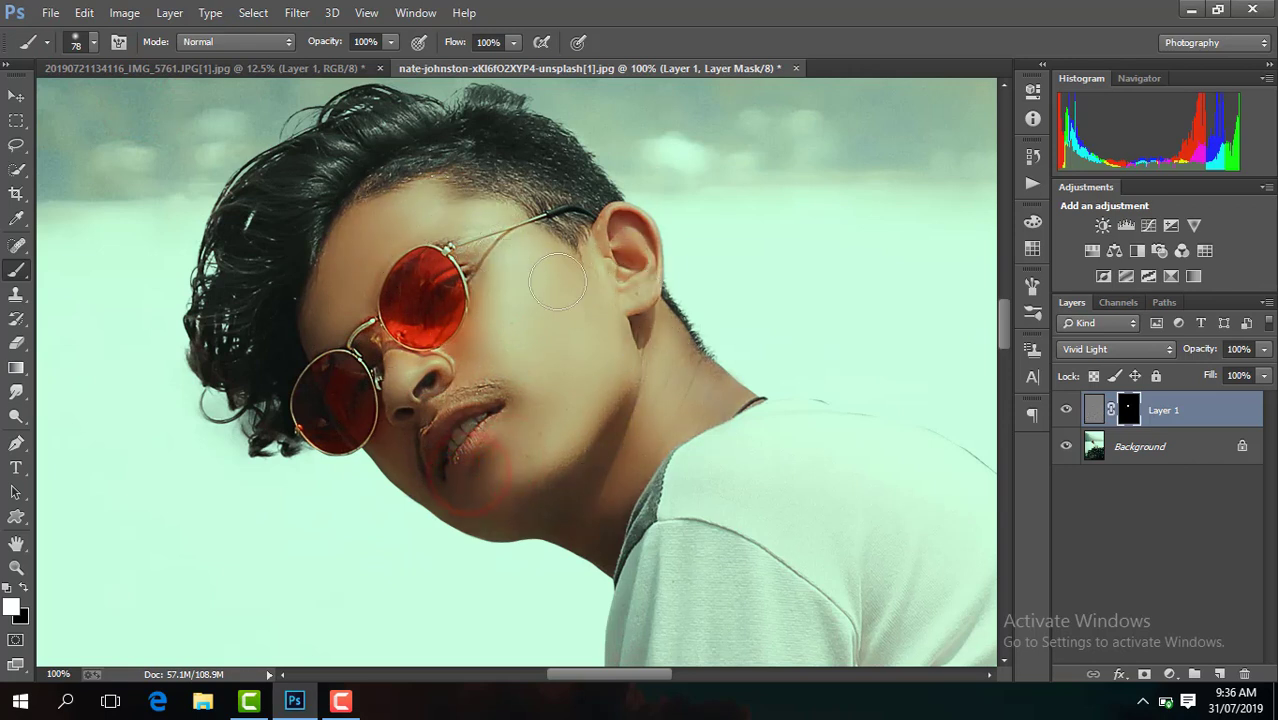
click(634, 290)
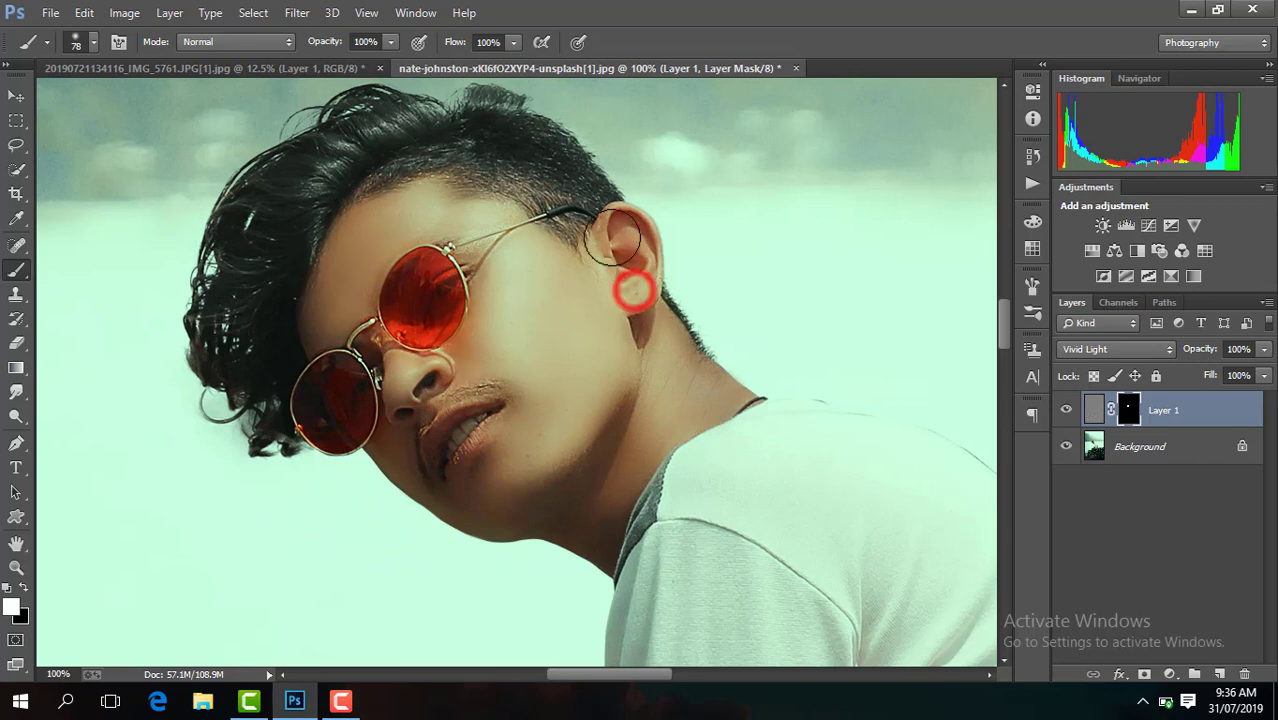
Use the Eraser on the mask to remove the smoothing from the left lens
click(14, 345)
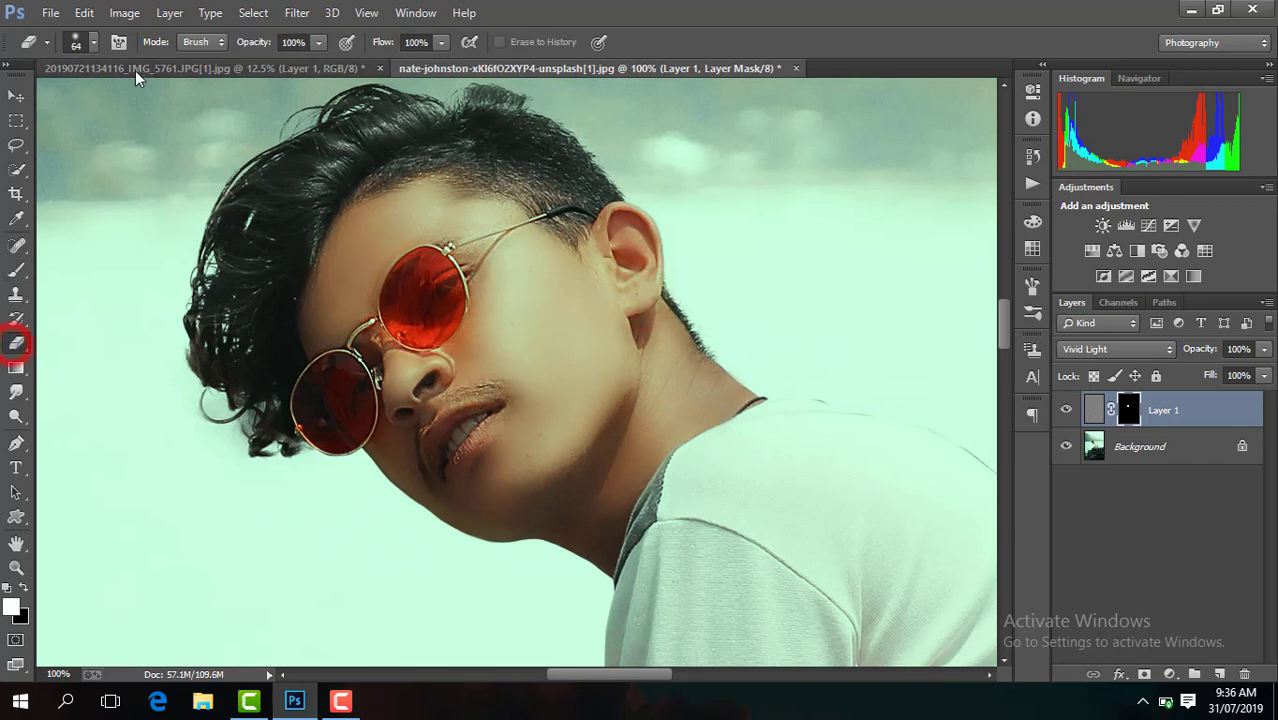
click(93, 45)
click(431, 291)
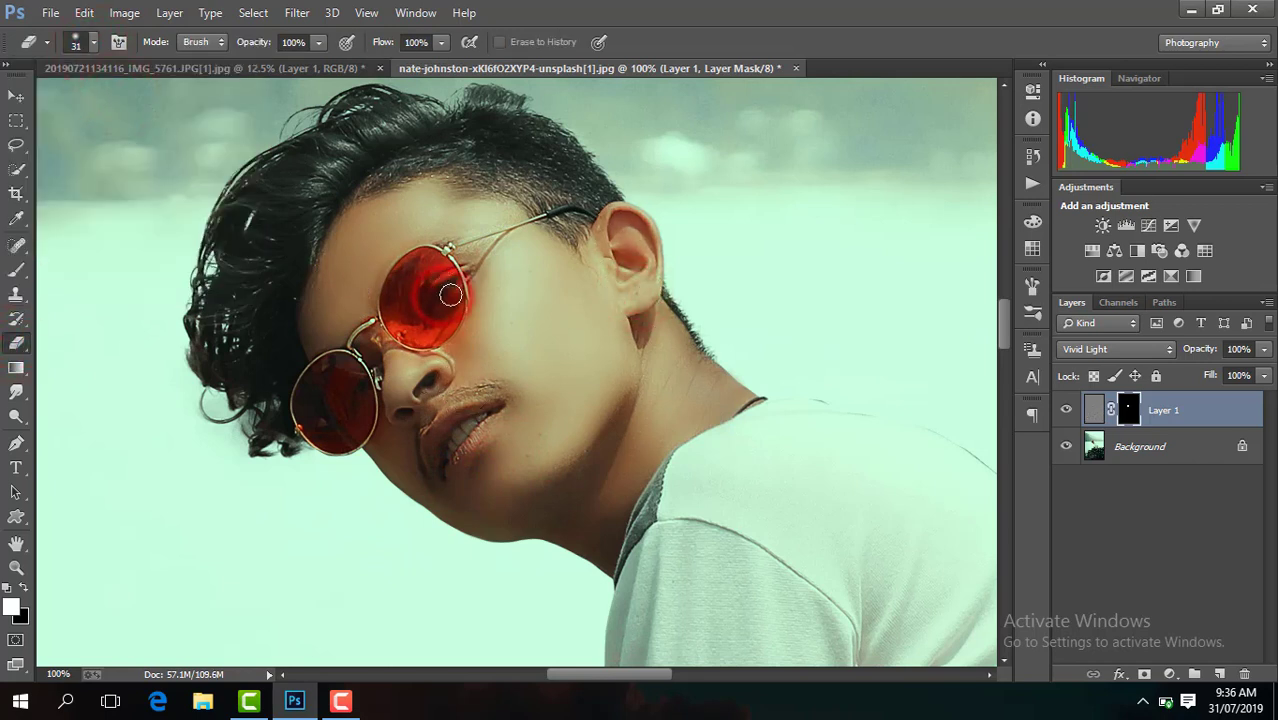
click(465, 436)
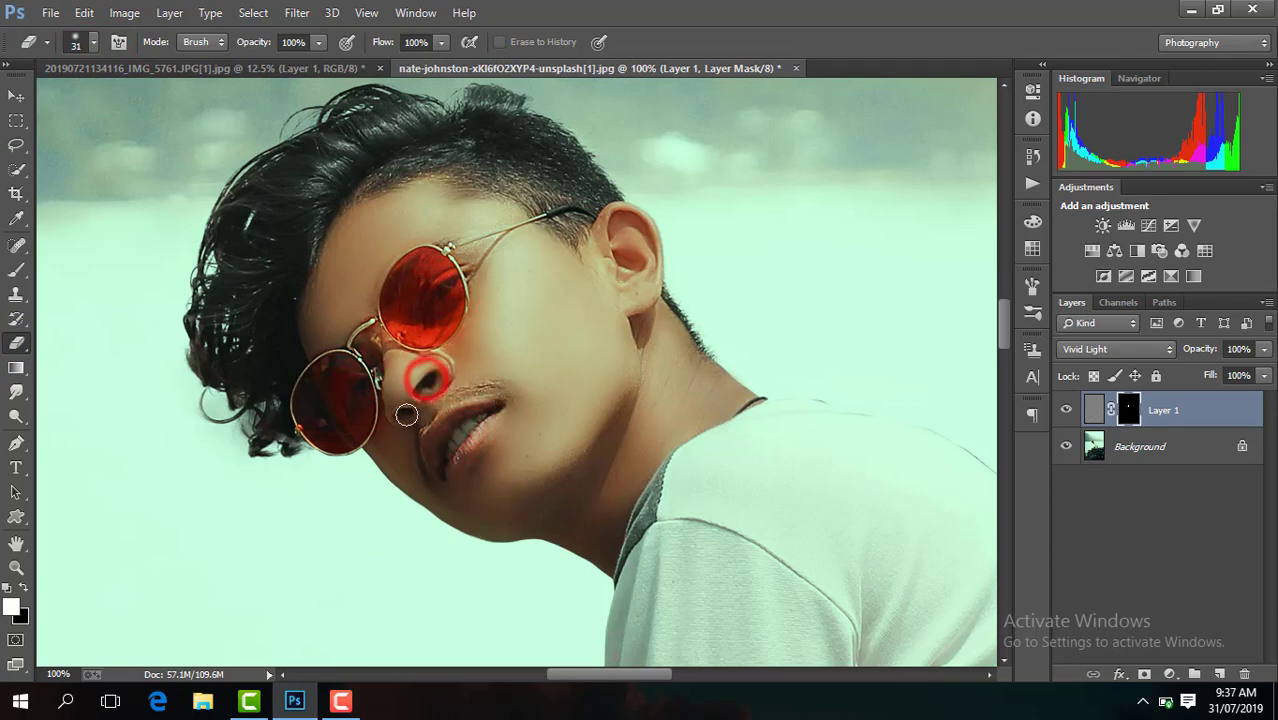
Zoom in on the hands and rocks and set the eraser size to 78
key(ctrl+minus)
key(ctrl+minus)
key(ctrl+minus)
drag(1007, 318, 997, 369)
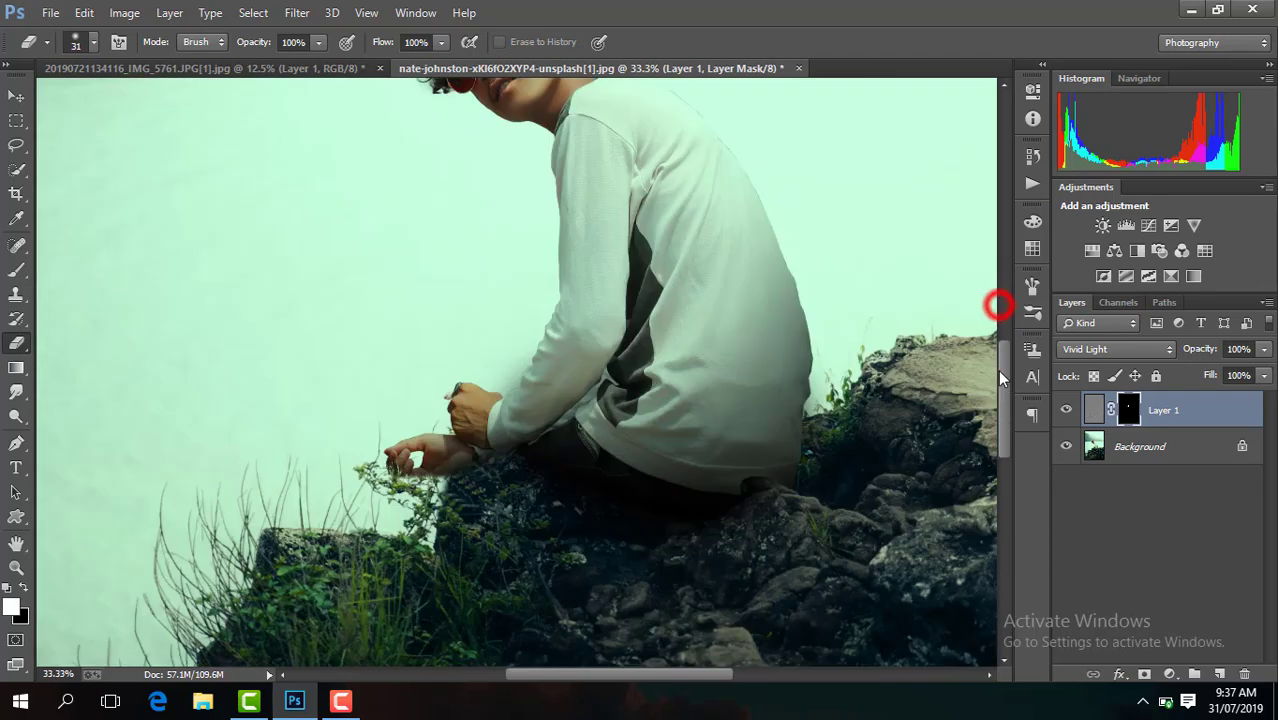
key(ctrl+plus)
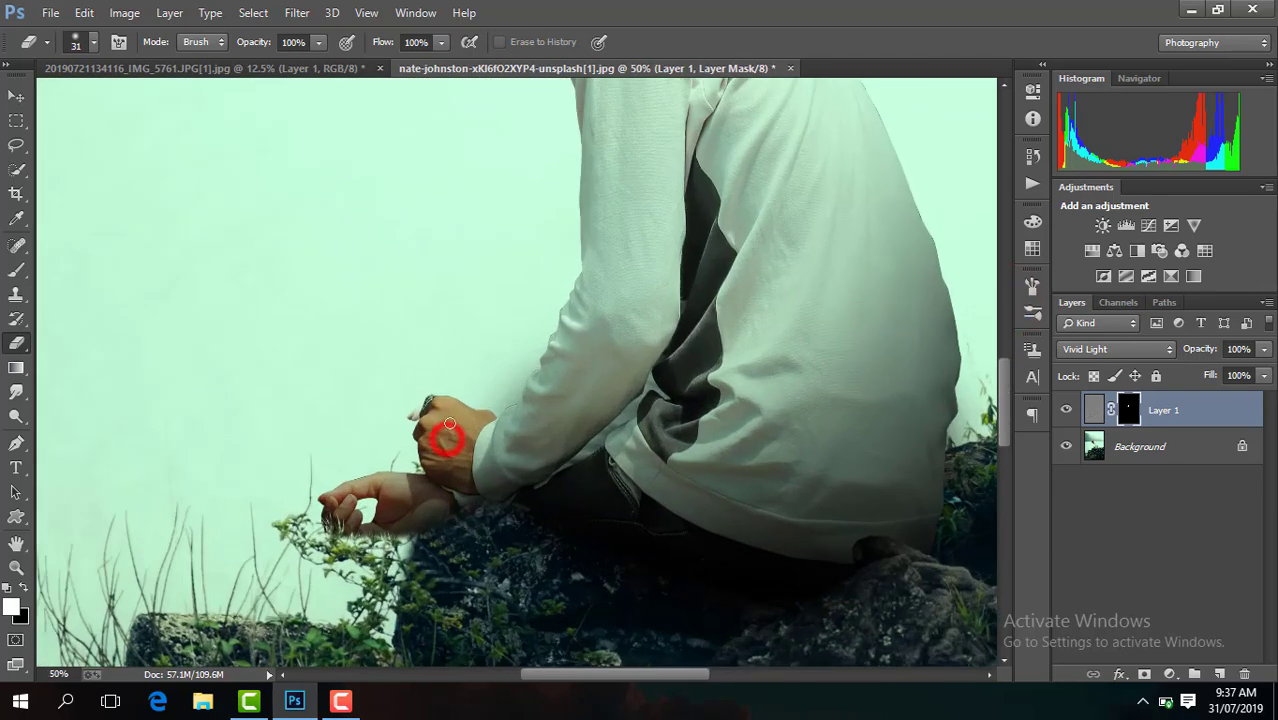
click(97, 43)
drag(120, 103, 143, 108)
key(Return)
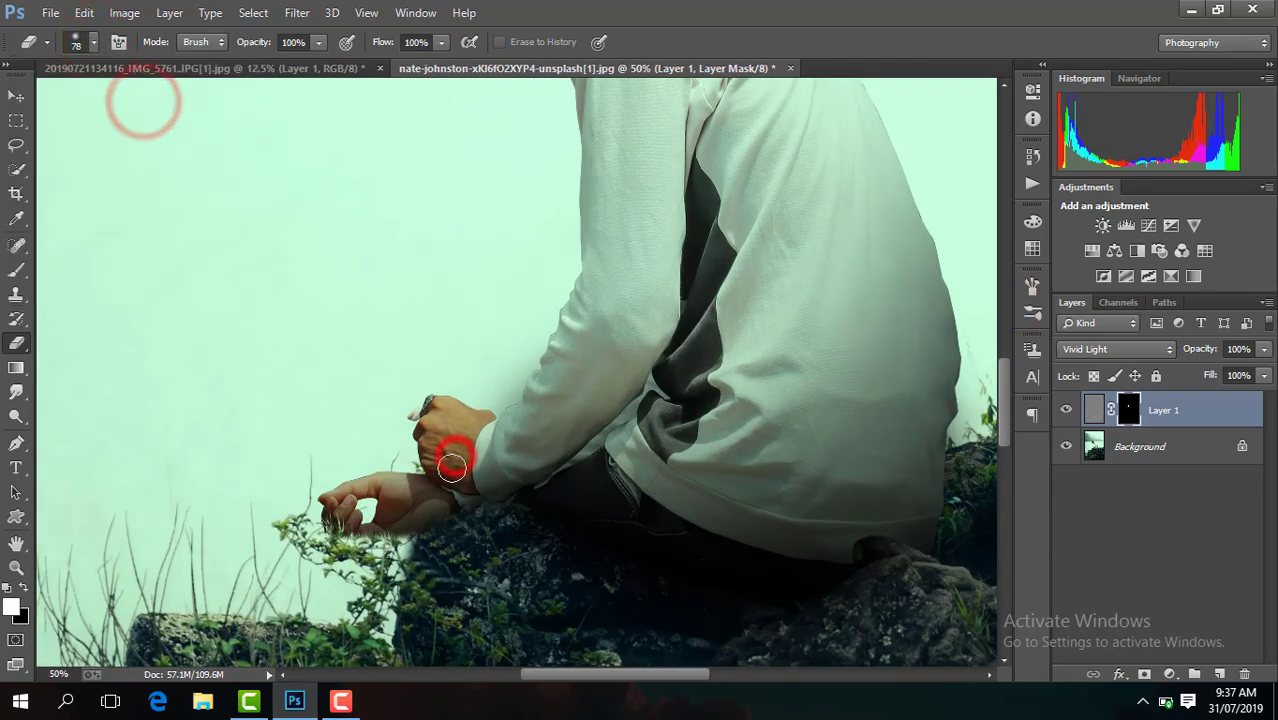
scroll(447, 414, down, 1)
scroll(450, 420, down, 1)
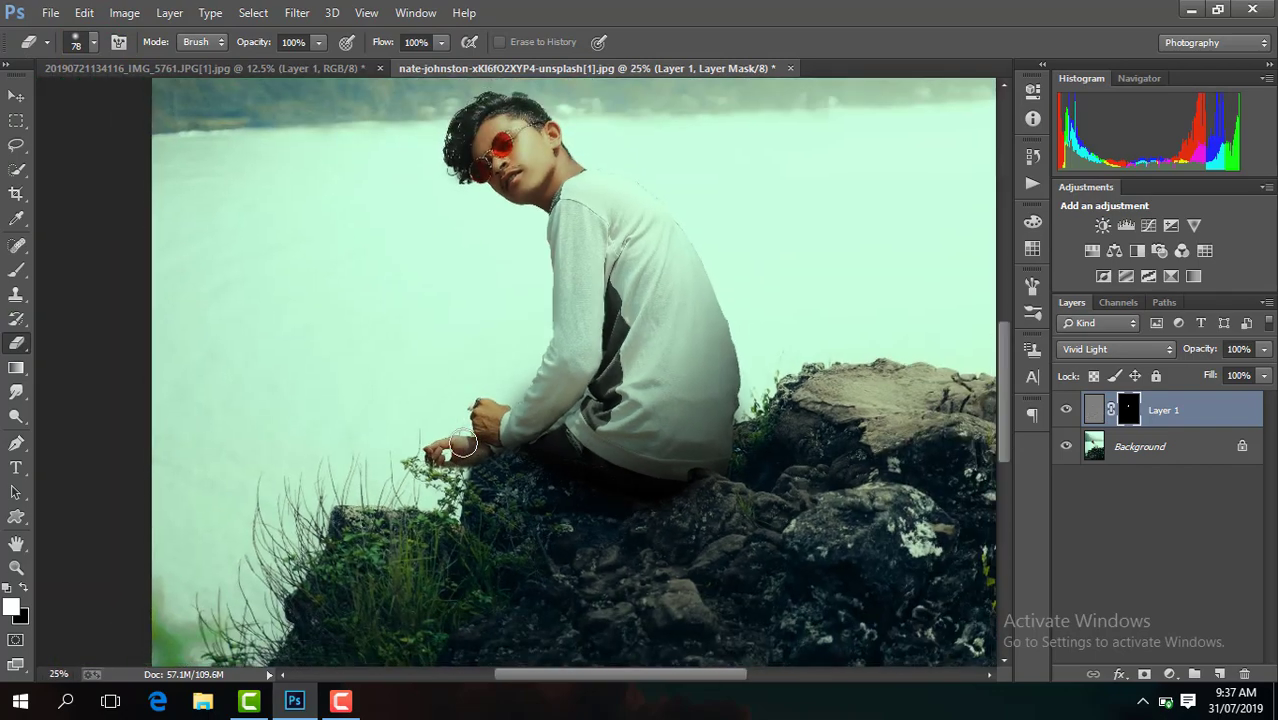
scroll(470, 425, down, 2)
scroll(466, 440, up, 2)
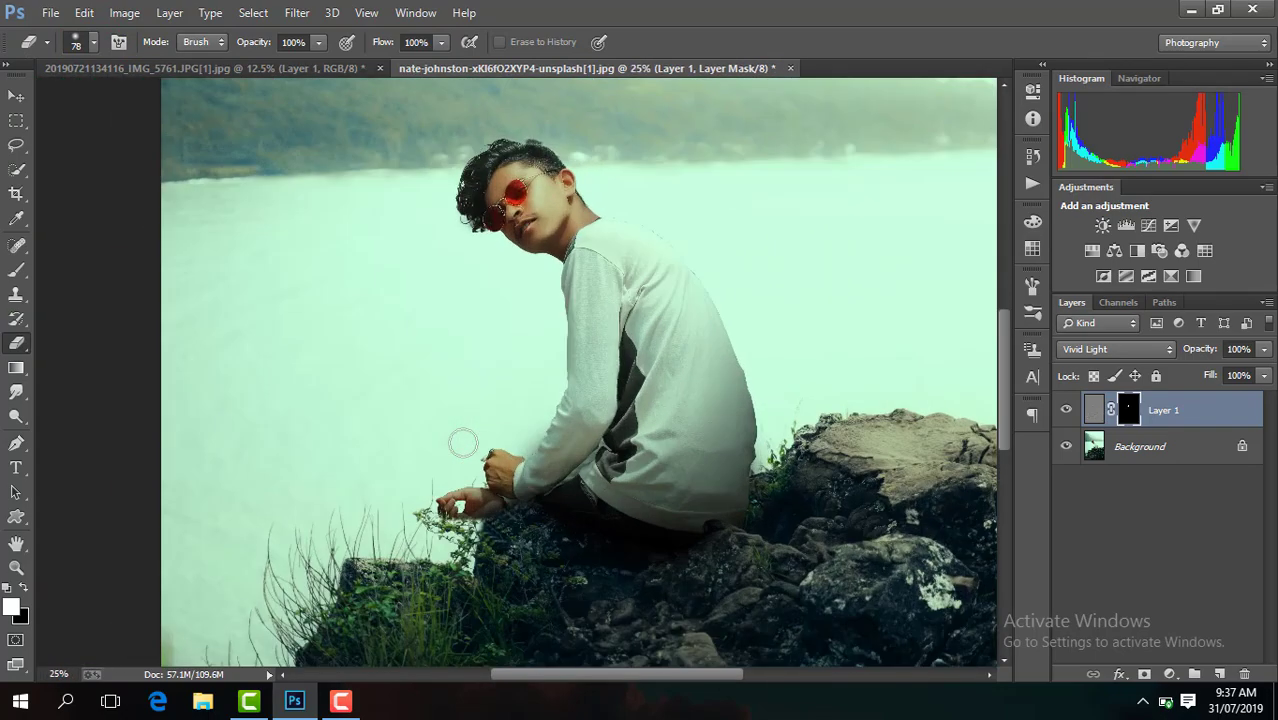
scroll(458, 436, down, 1)
scroll(458, 436, down, 1)
scroll(463, 443, down, 1)
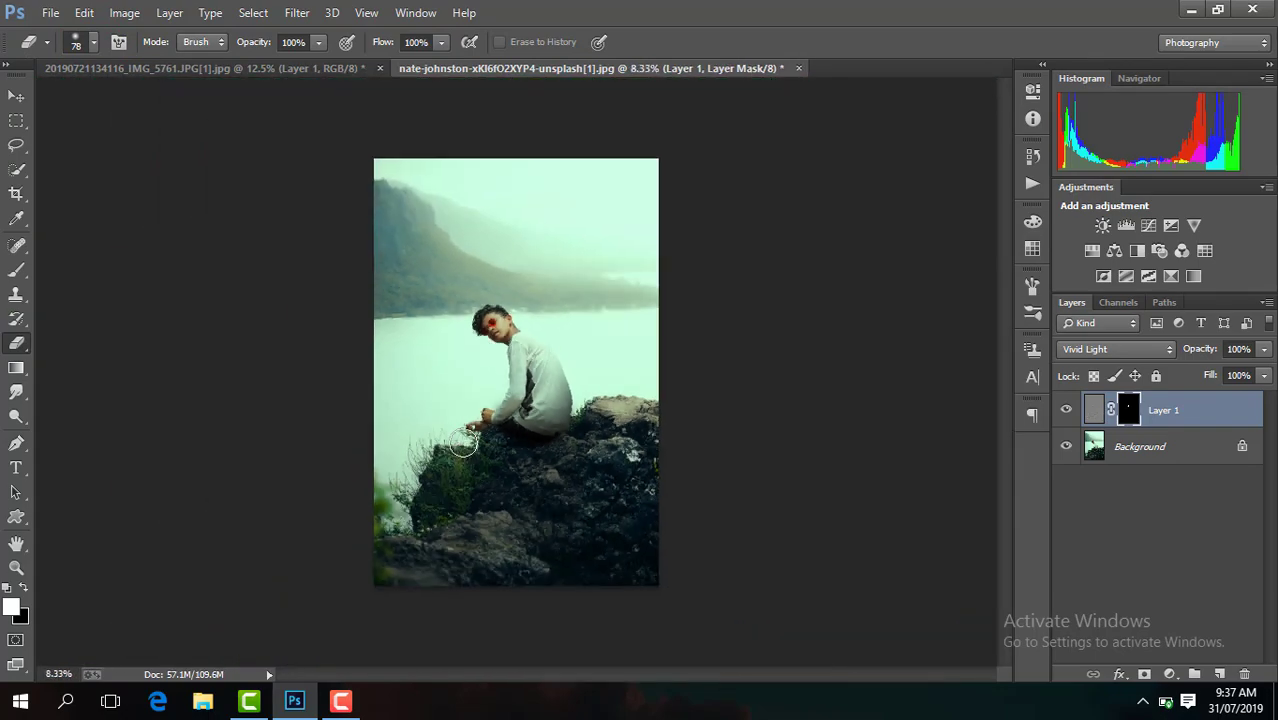
Merge the layers, duplicate to Layer 1, and open Camera Raw fitted to the preview
right_click(1212, 416)
click(878, 554)
click(341, 702)
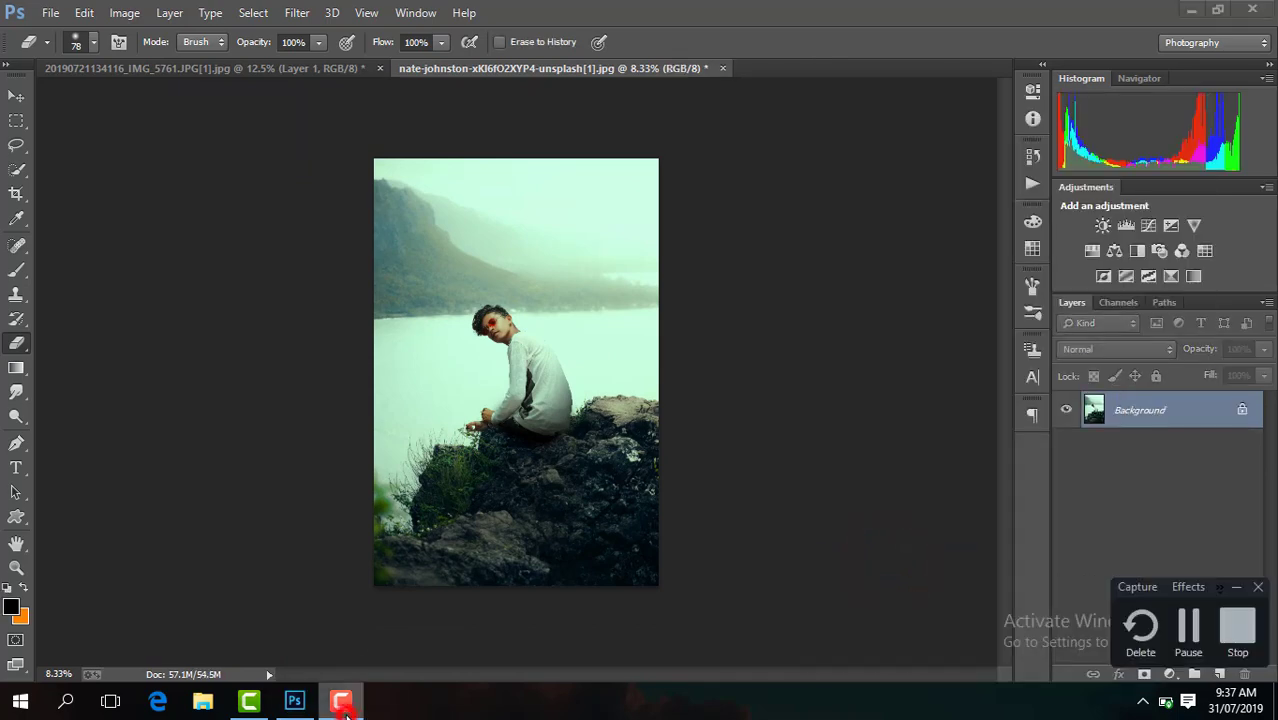
click(1206, 632)
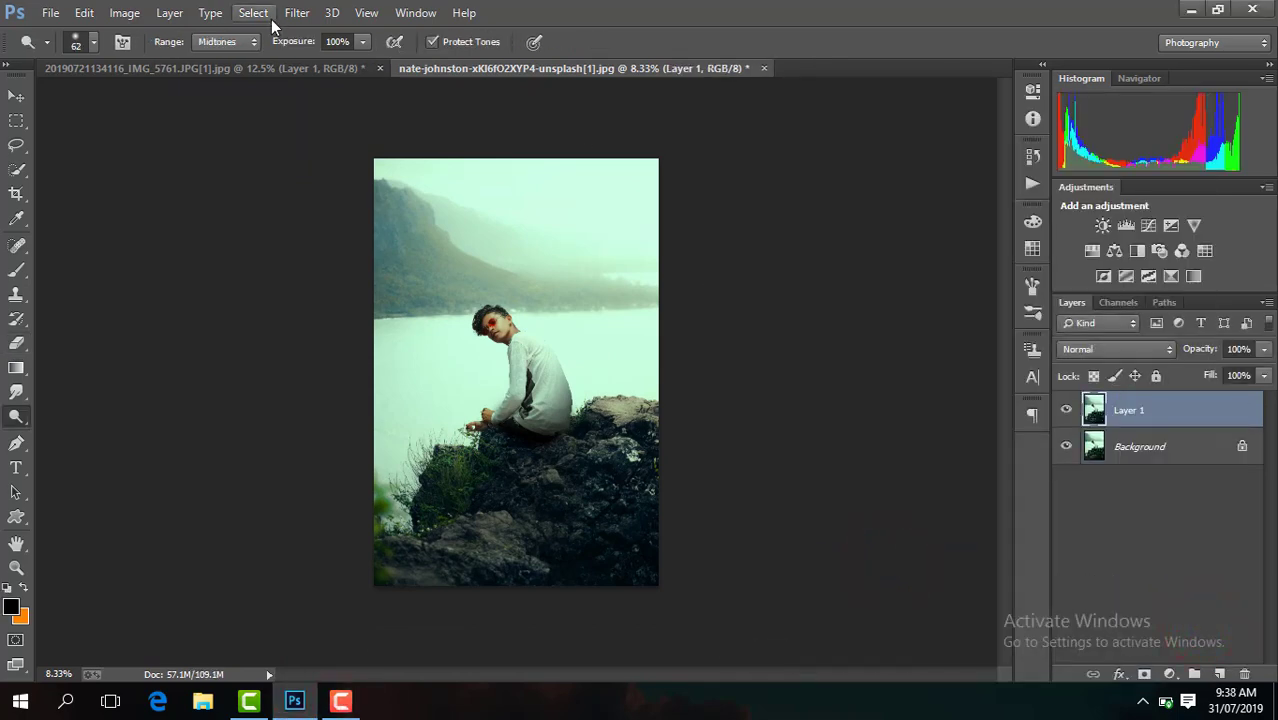
click(297, 13)
click(364, 116)
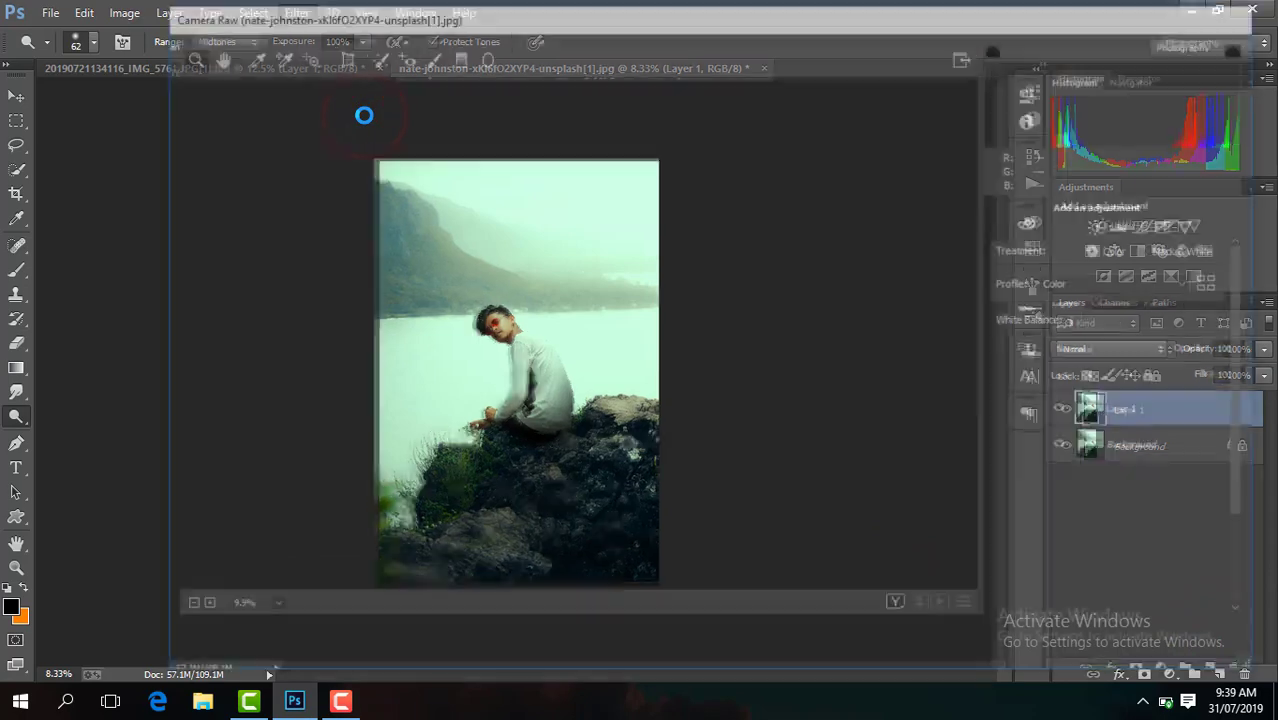
click(270, 607)
click(321, 559)
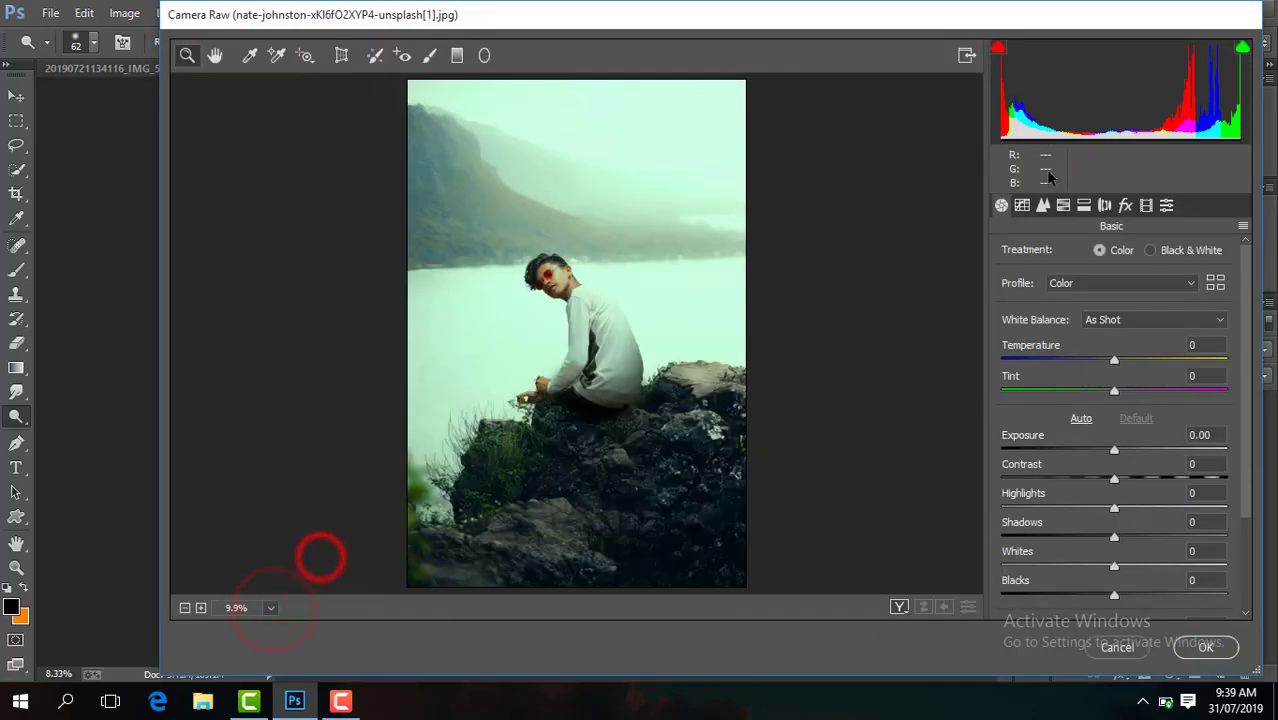
Lower greens saturation to -23 and set Temperature +2 and Contrast +8
click(1063, 206)
click(1063, 250)
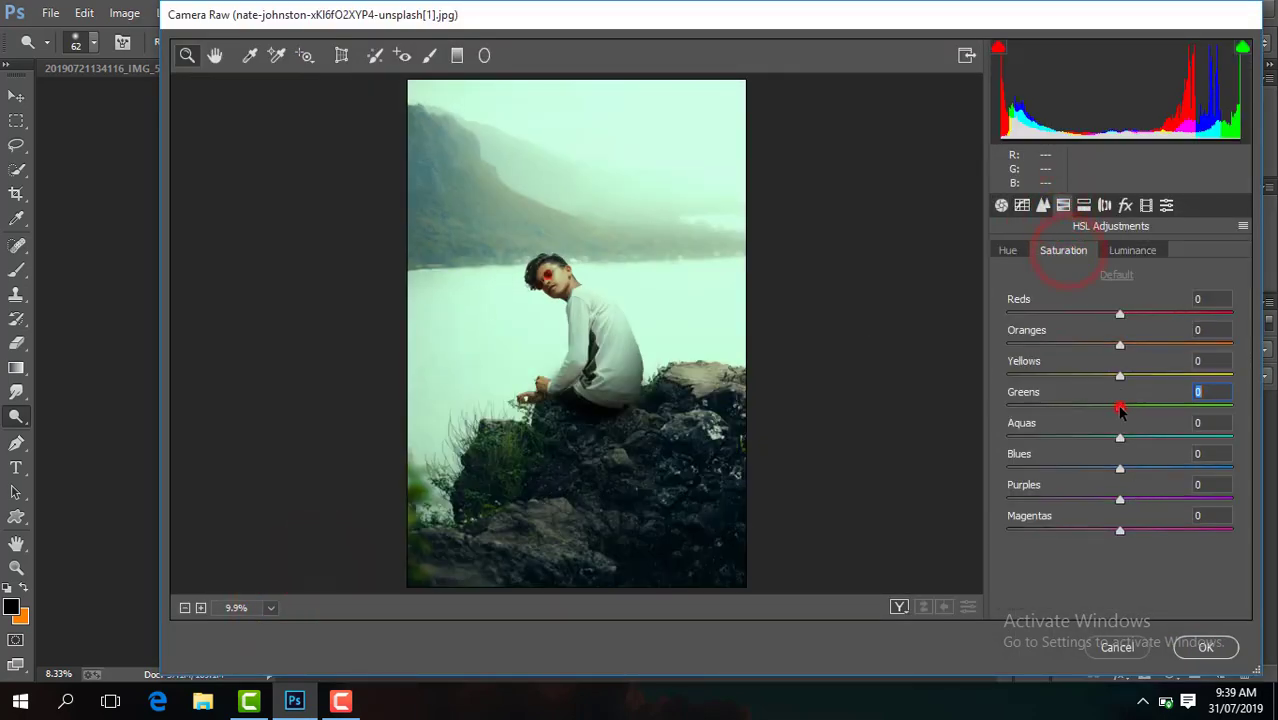
drag(1090, 410, 1095, 410)
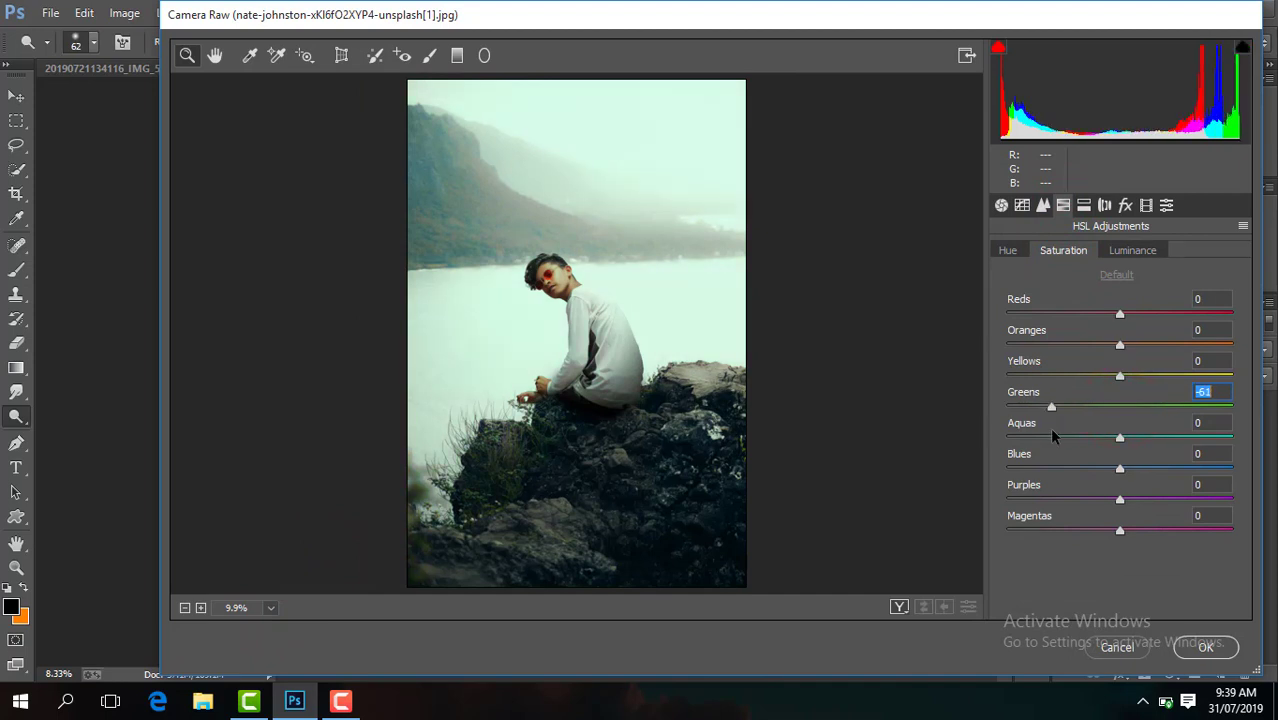
click(1002, 206)
drag(1113, 360, 1115, 362)
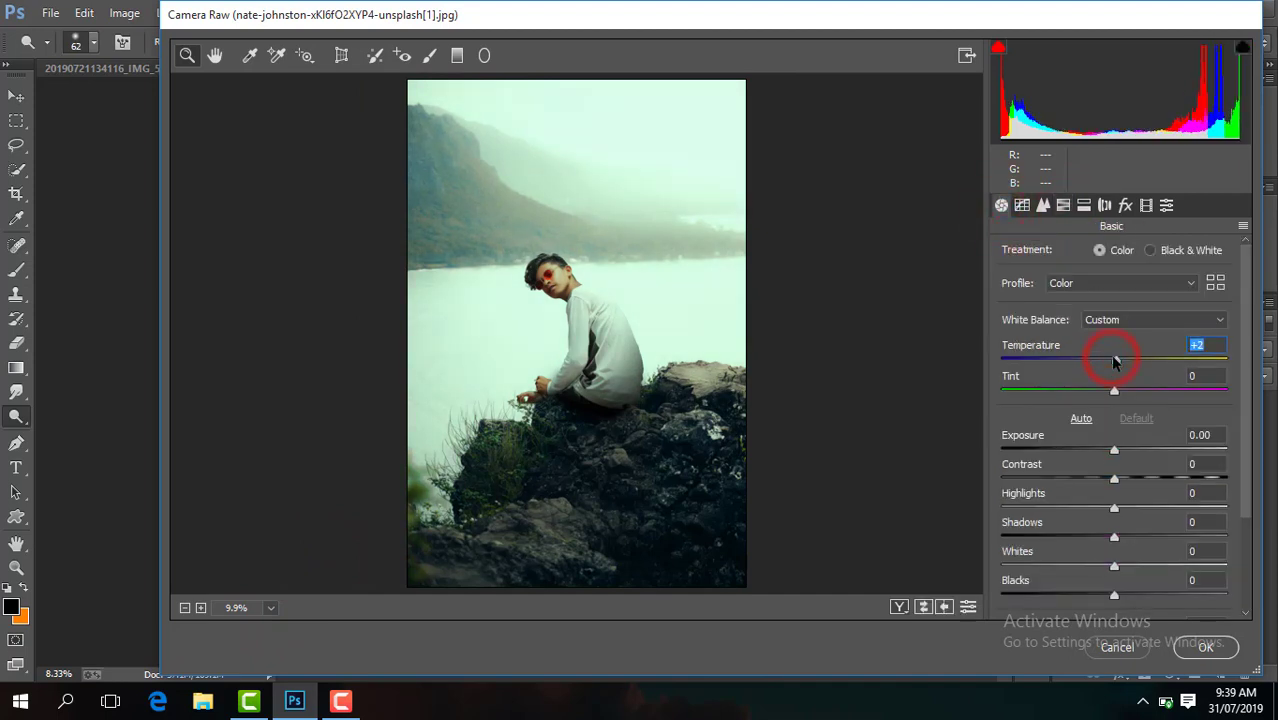
drag(1117, 481, 1118, 456)
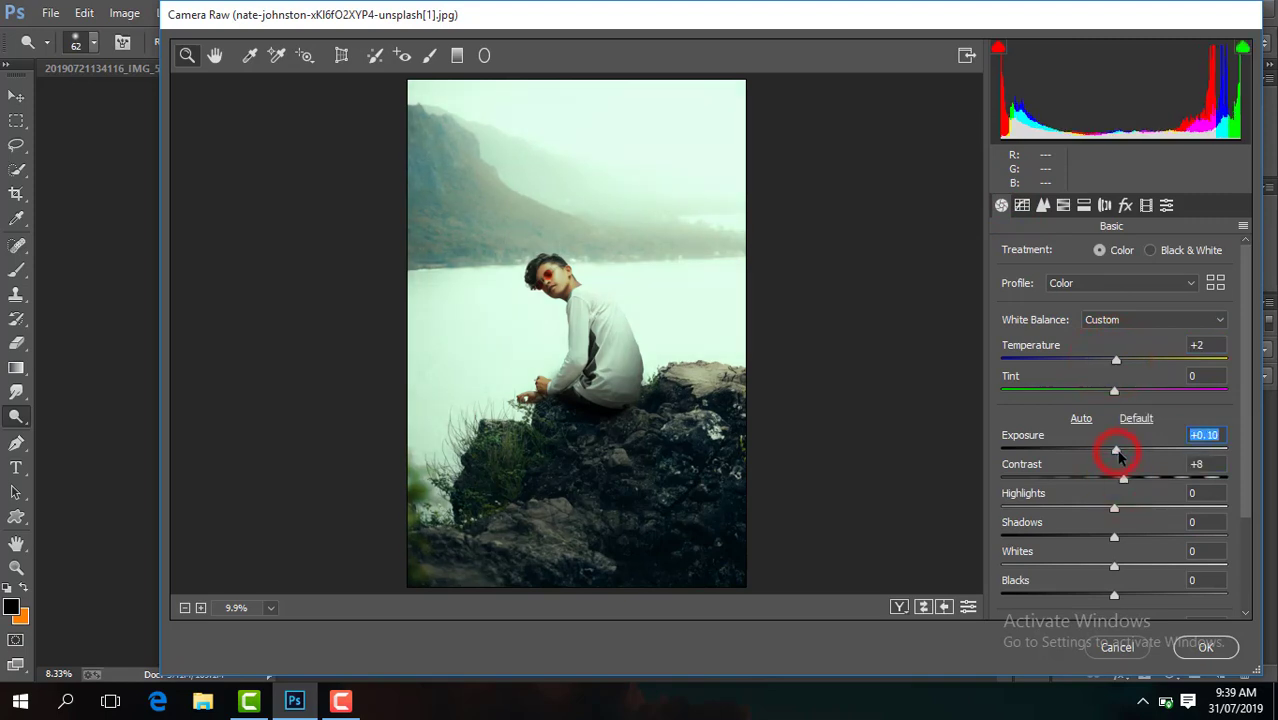
Set HSL saturation to Blues -55, Aquas -8 and Yellows -5
click(1062, 205)
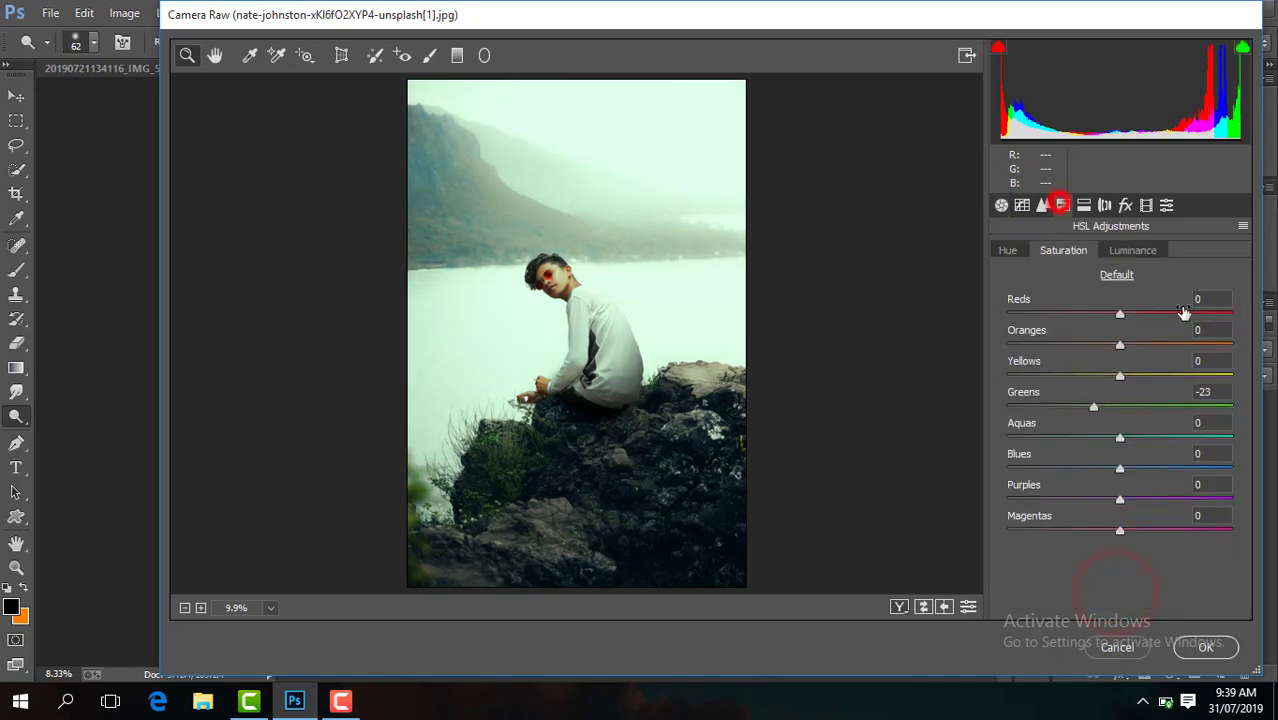
click(573, 407)
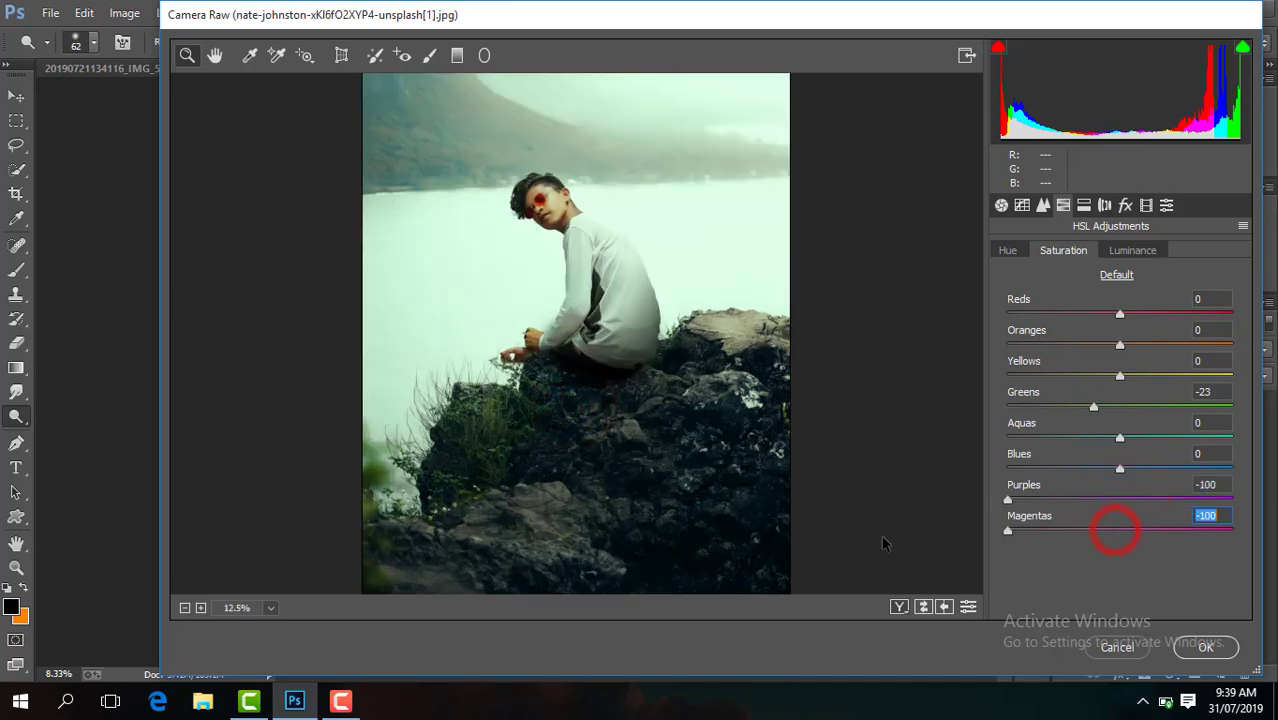
drag(1119, 470, 1058, 472)
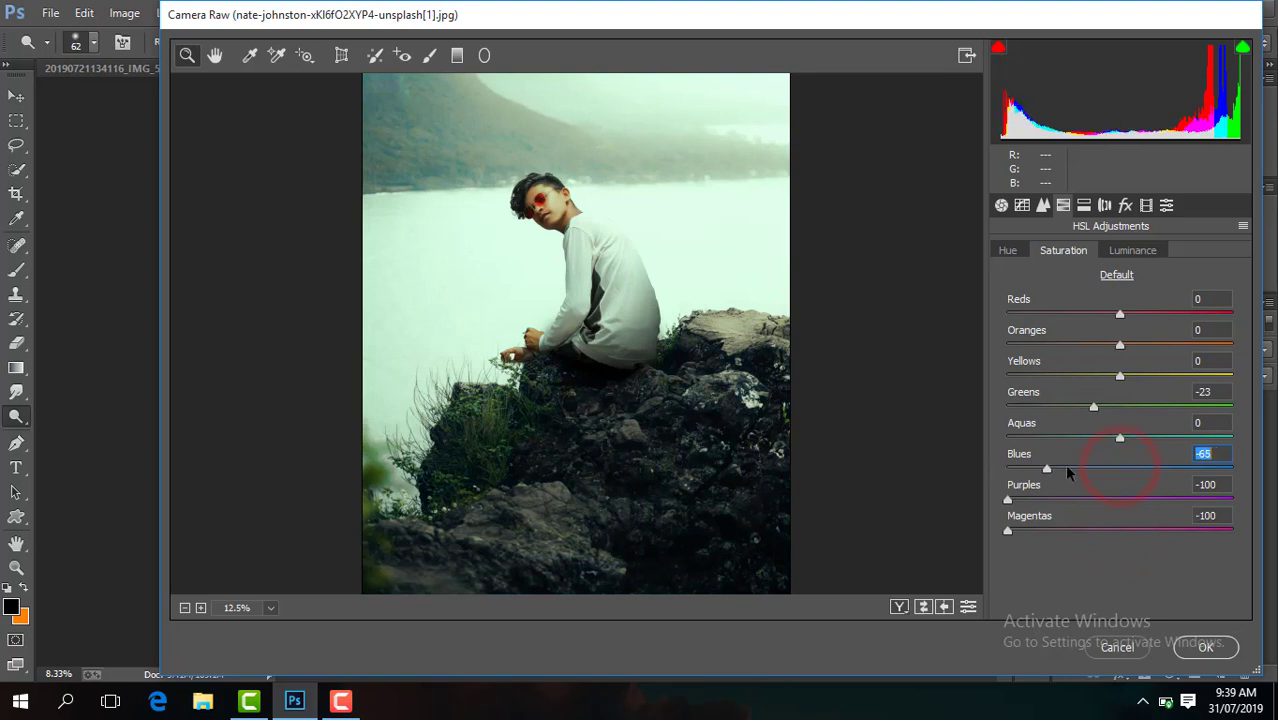
drag(1119, 440, 1094, 440)
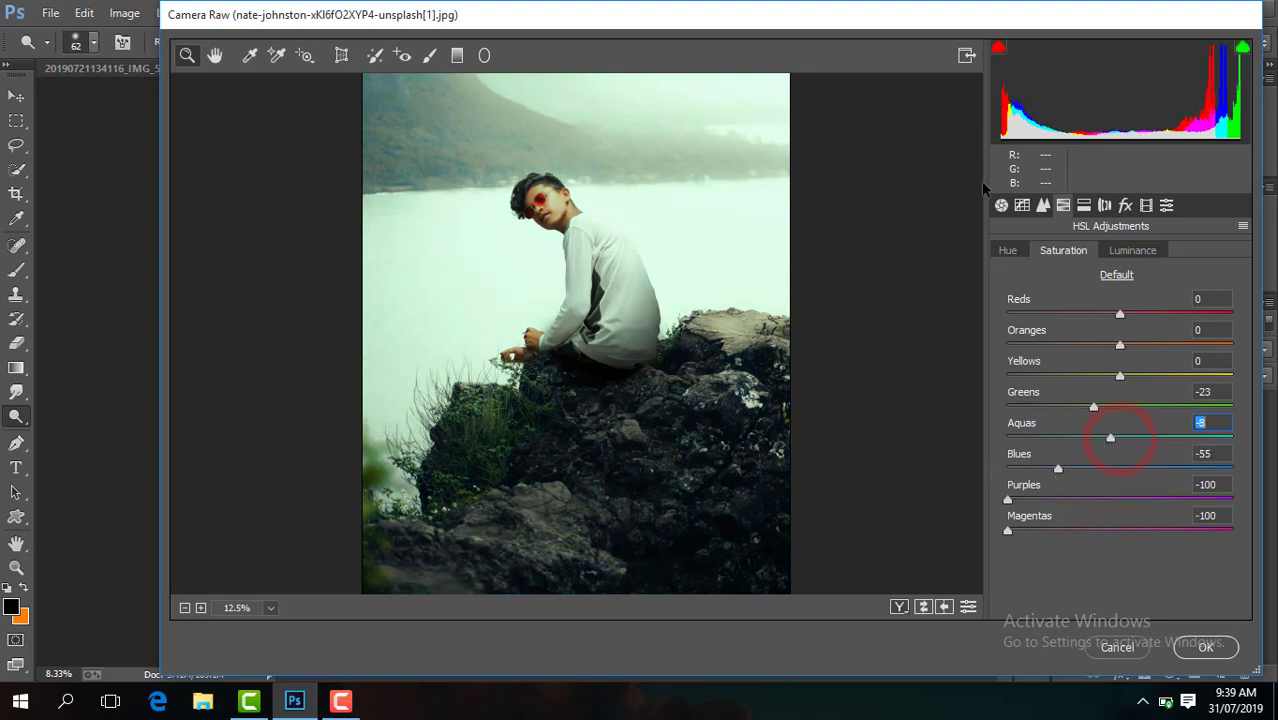
click(1014, 251)
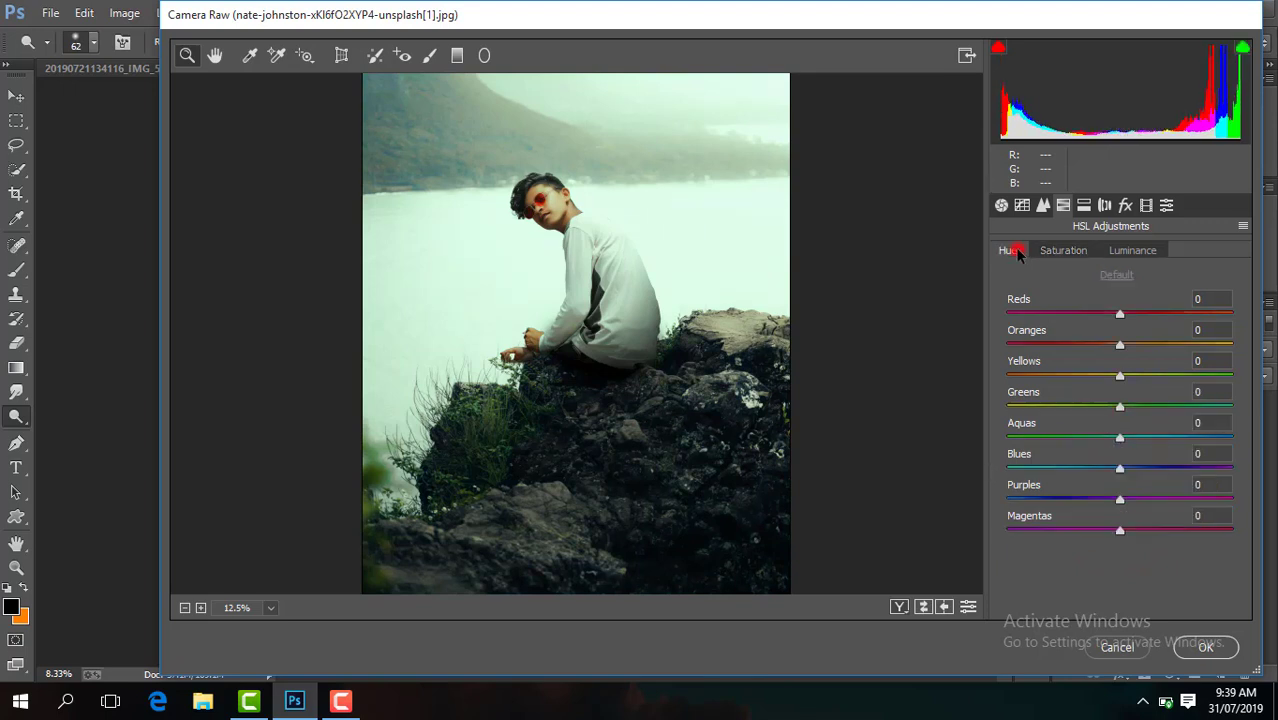
click(1129, 251)
click(1070, 251)
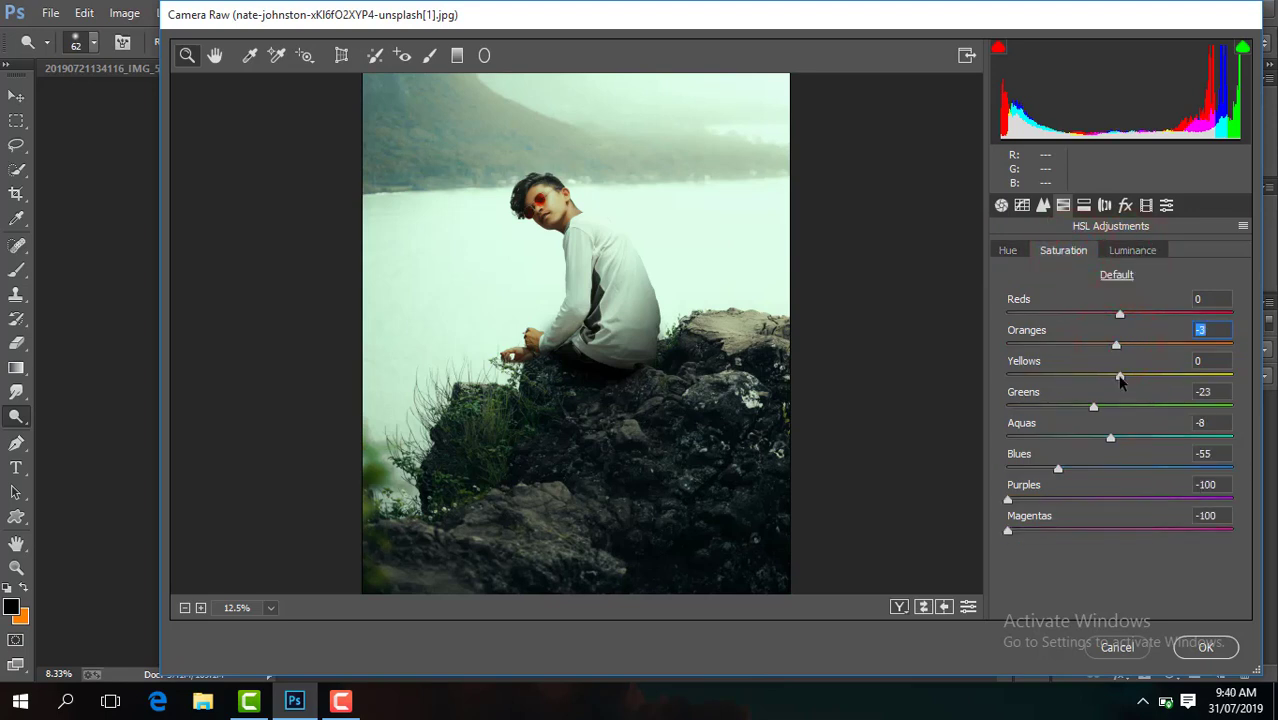
drag(1112, 379, 1116, 380)
Add a small negative Highlight Priority post-crop vignette and apply the Camera Raw filter to Layer 1
click(1124, 206)
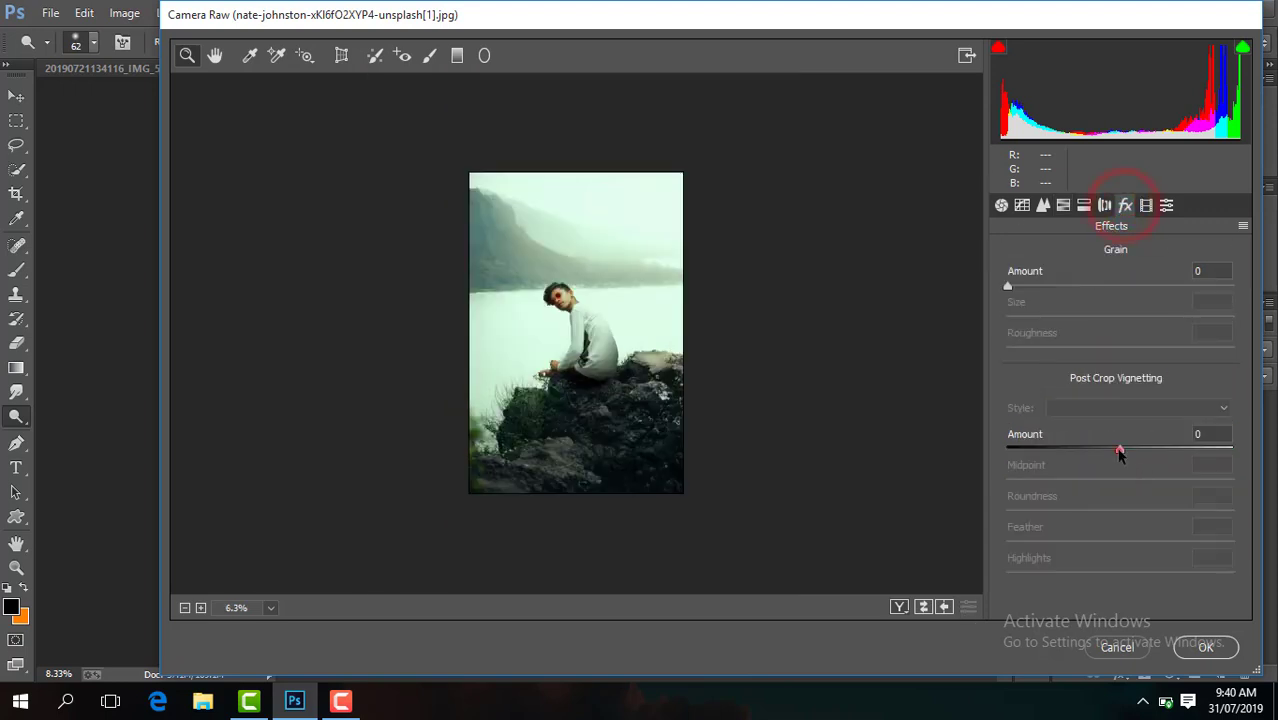
drag(1119, 452, 1101, 452)
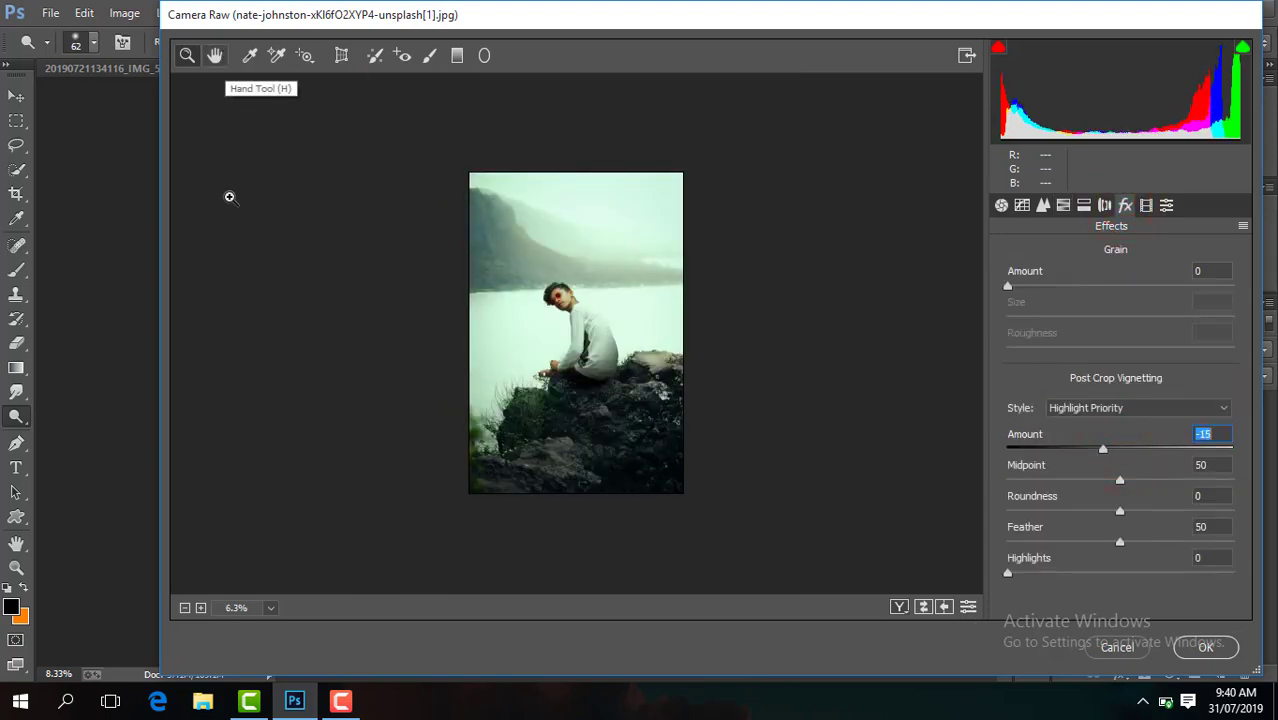
click(270, 607)
click(291, 556)
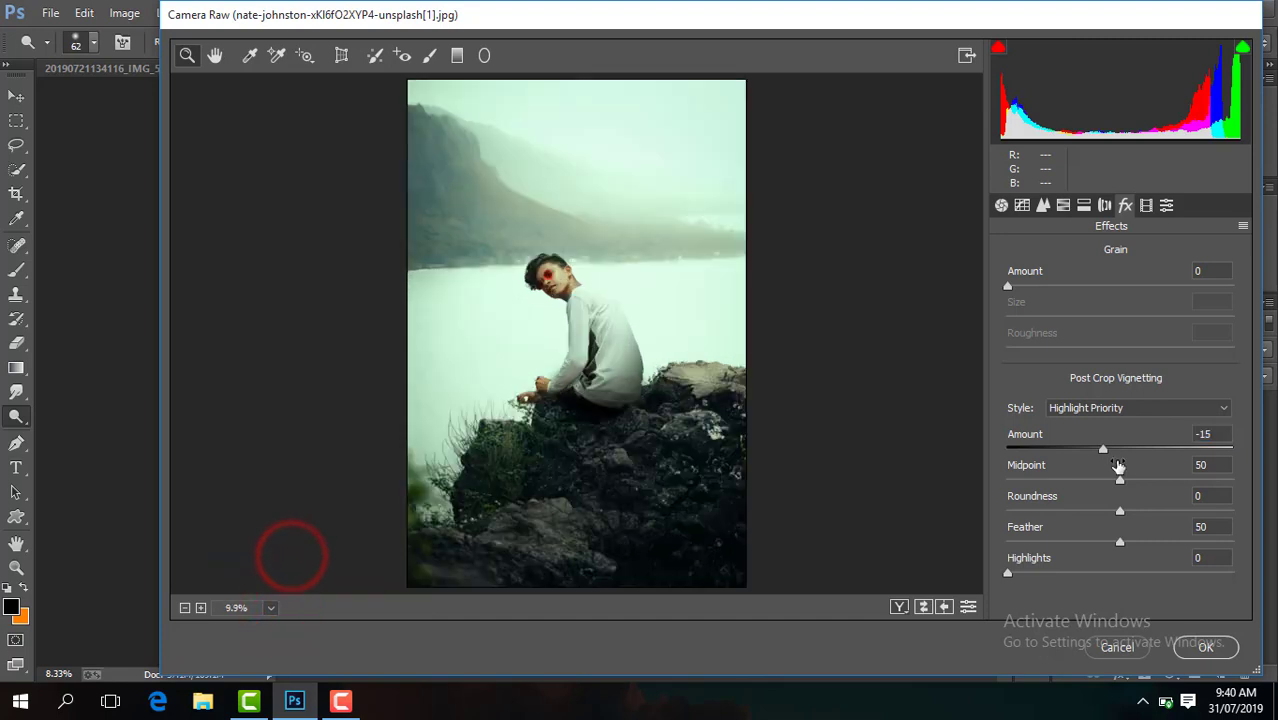
drag(1097, 451, 1104, 450)
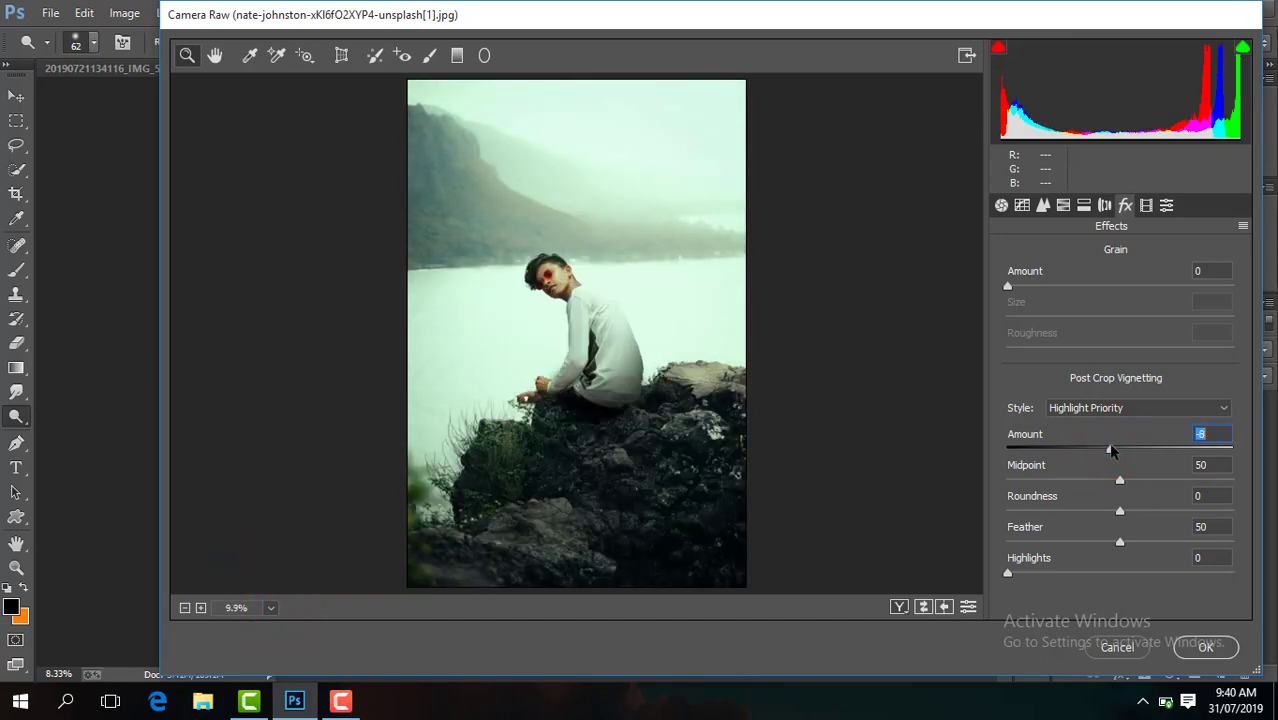
click(1204, 642)
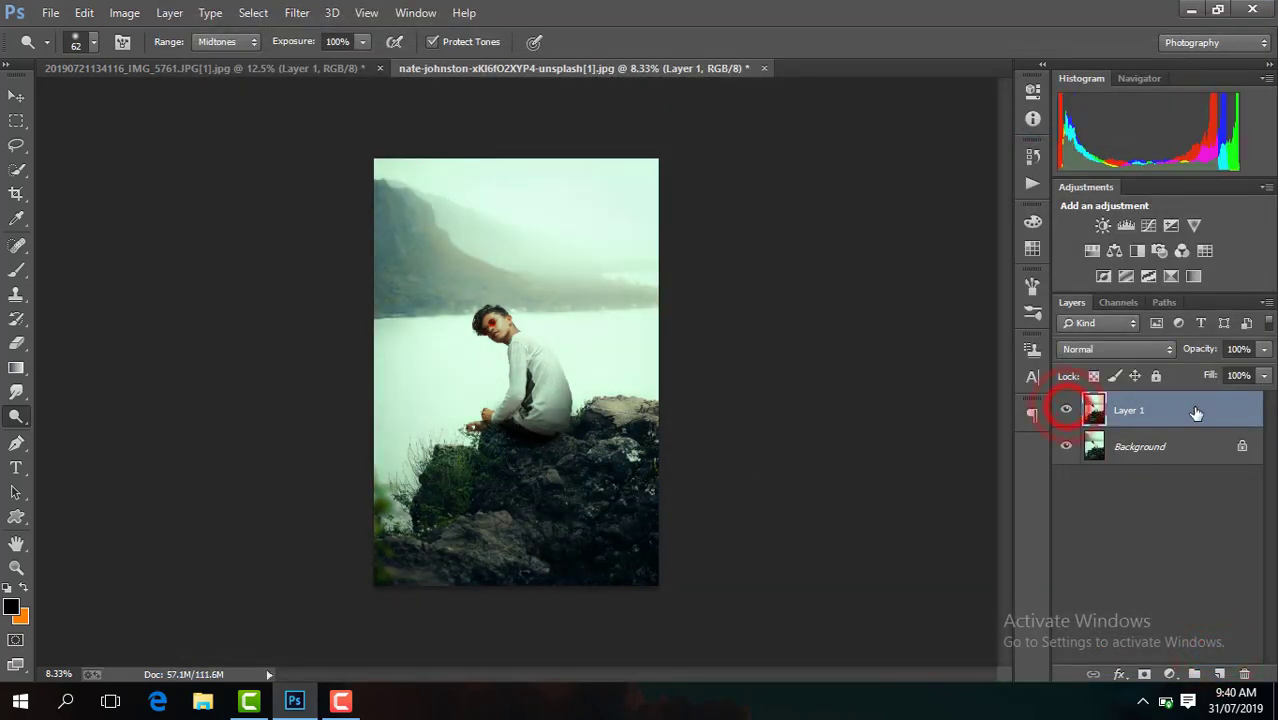
Merge the visible layers into the Background and duplicate it as Layer 1
right_click(1067, 411)
click(950, 565)
key(ctrl+j)
key(ctrl+plus)
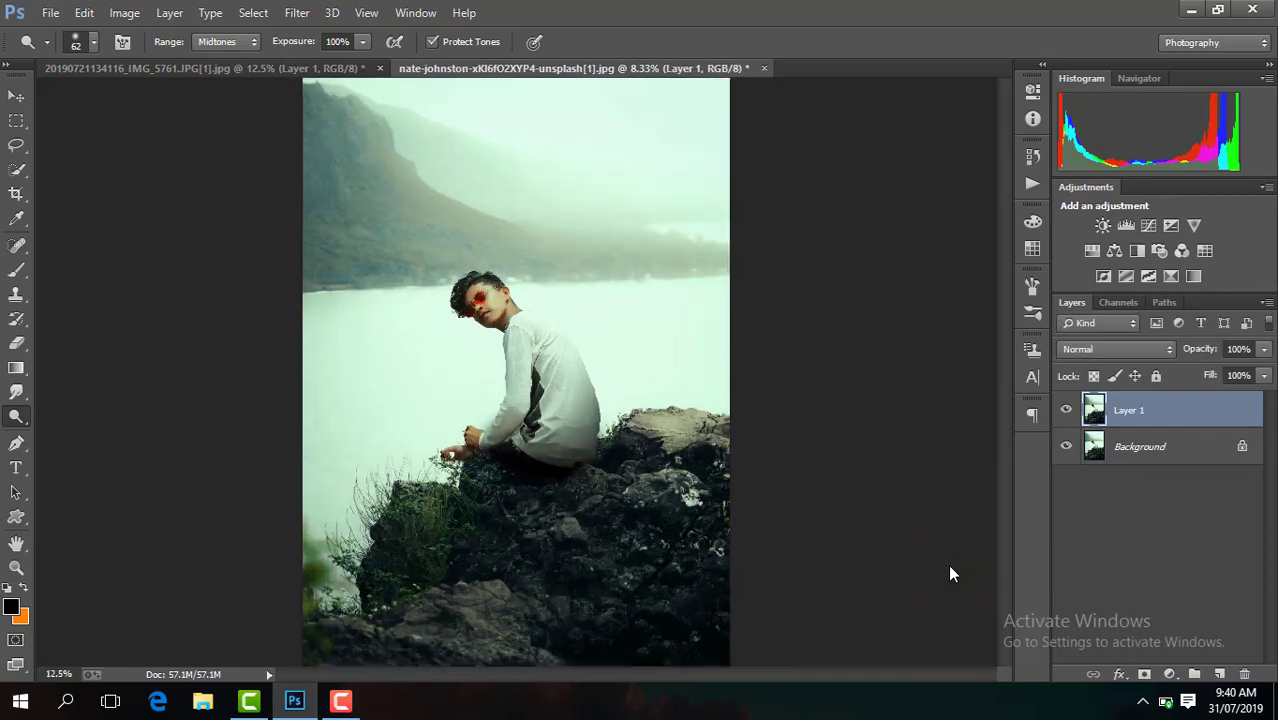
key(ctrl+plus)
key(ctrl+plus)
key(ctrl+plus)
key(ctrl+minus)
key(ctrl+minus)
key(ctrl+minus)
key(ctrl+minus)
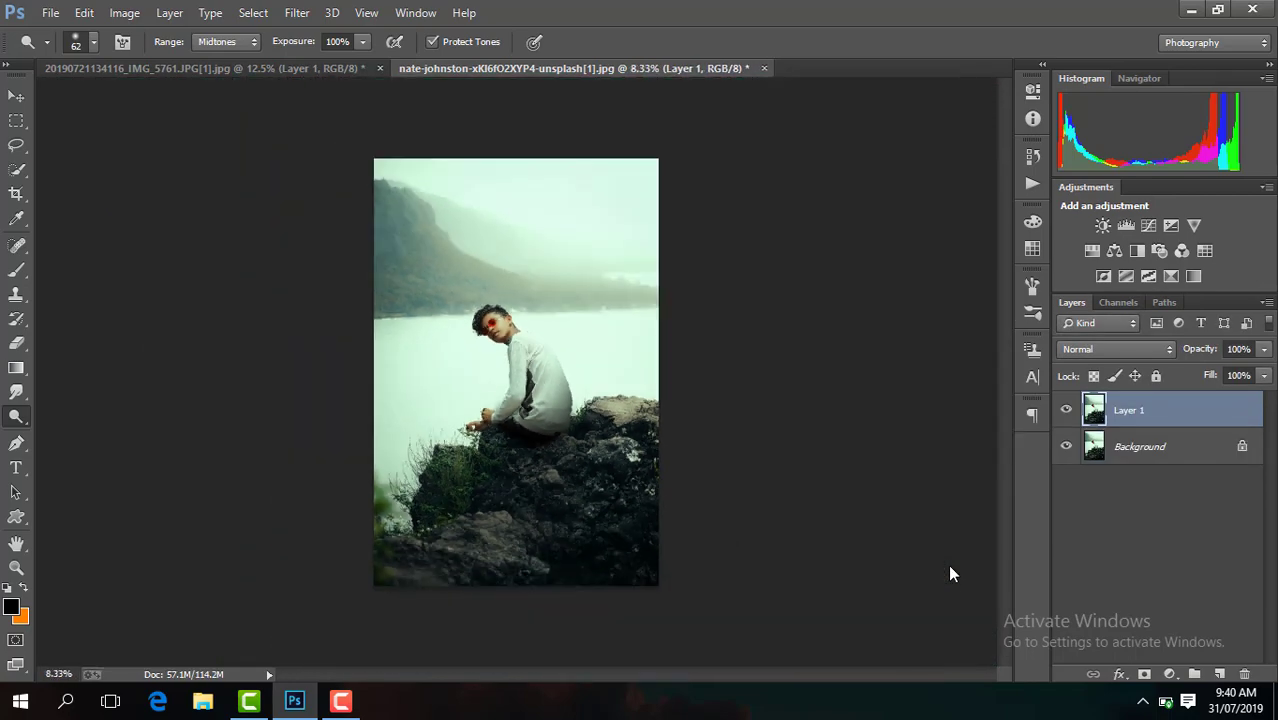
Darken the photo's lower part with a gradient on Layer 1, toggling it to compare
click(17, 370)
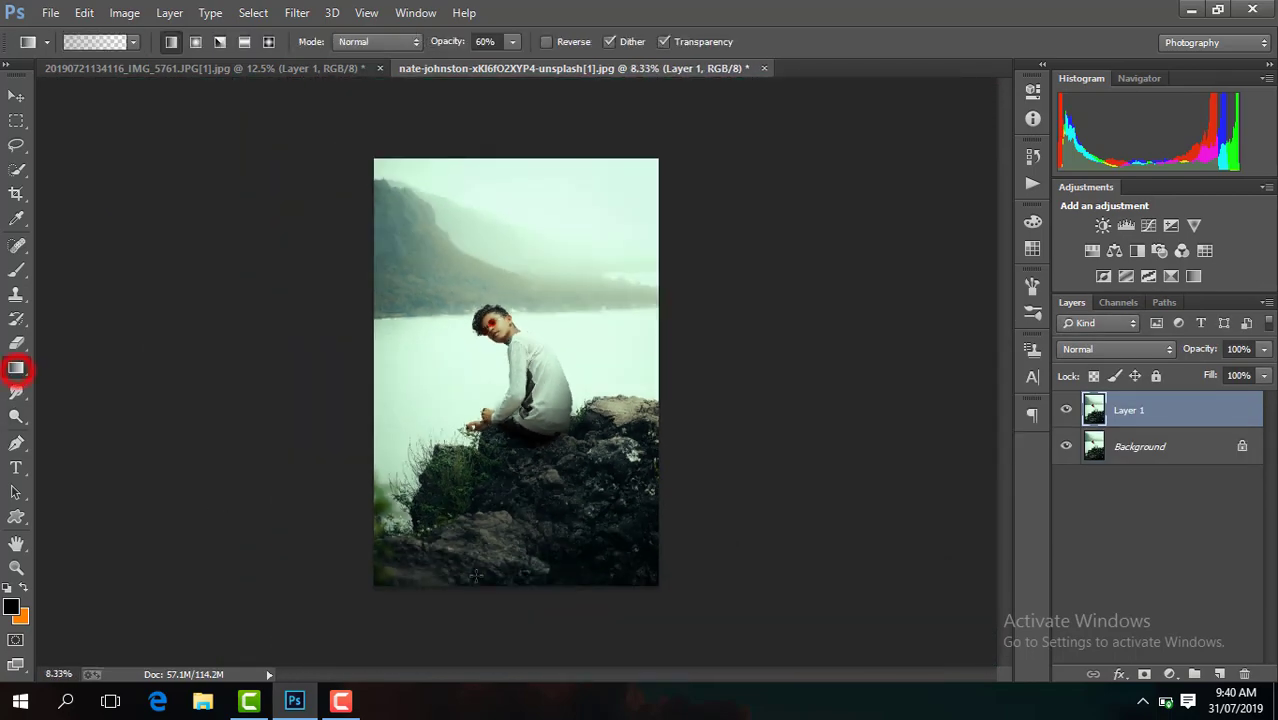
drag(503, 586, 503, 586)
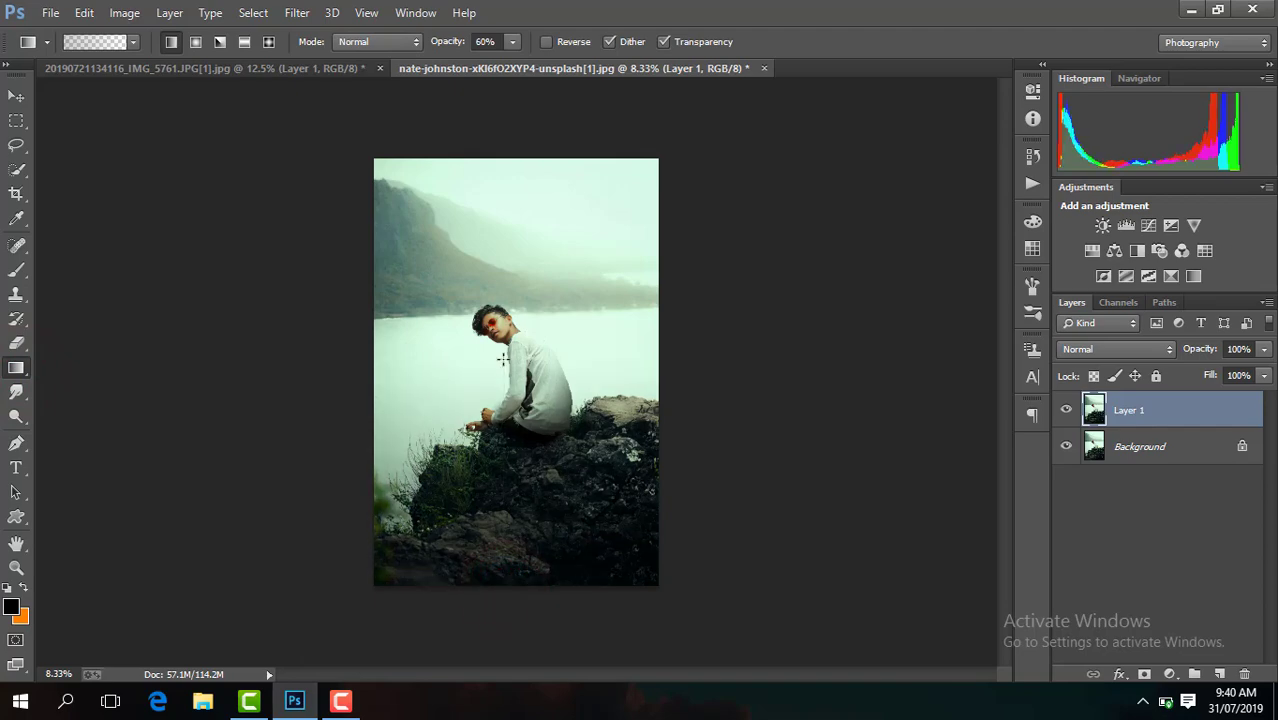
click(1066, 410)
click(1066, 411)
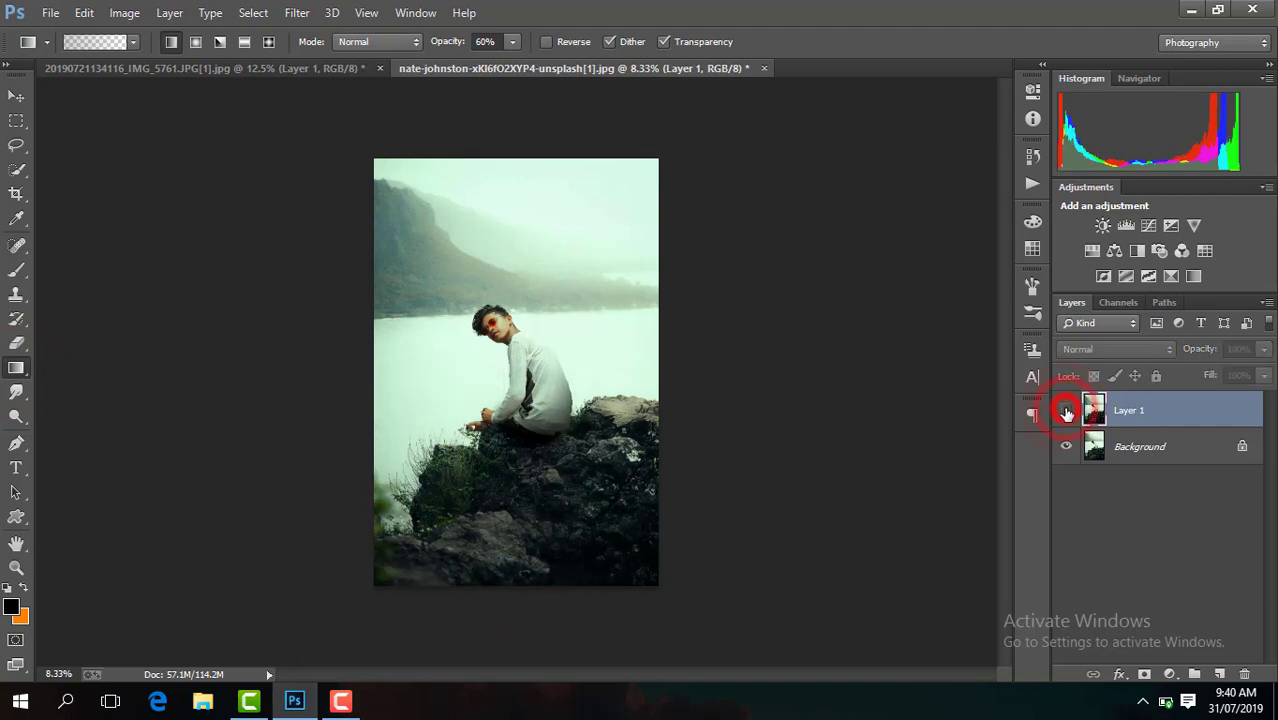
right_click(1144, 412)
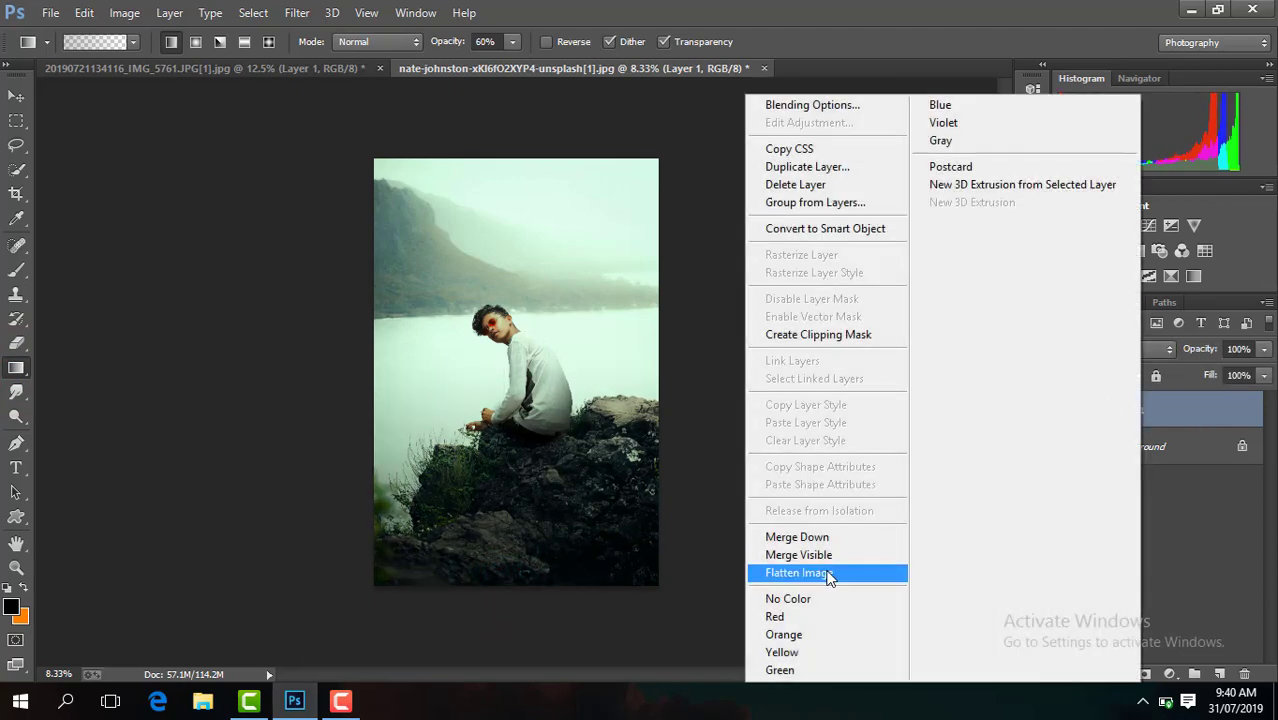